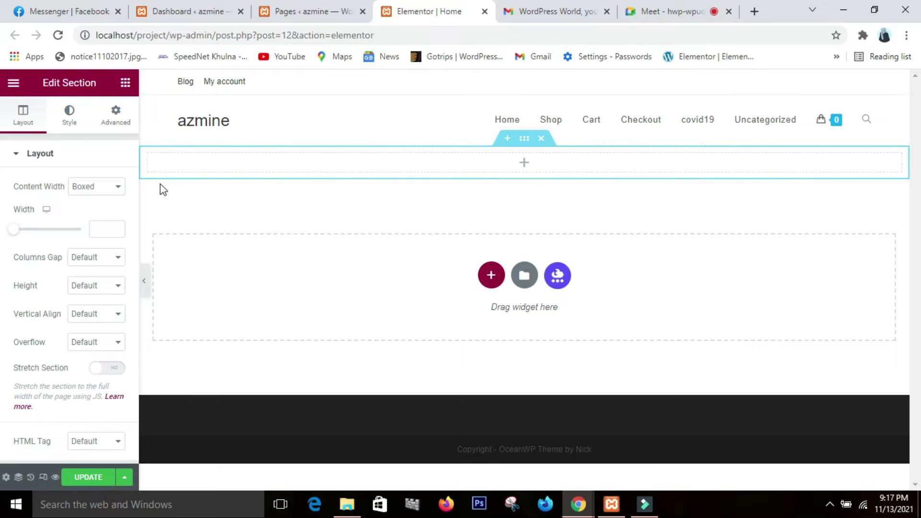
Step: Set the content width of the empty section to Full Width
{"action": "left_click", "coordinate": [117, 191]}
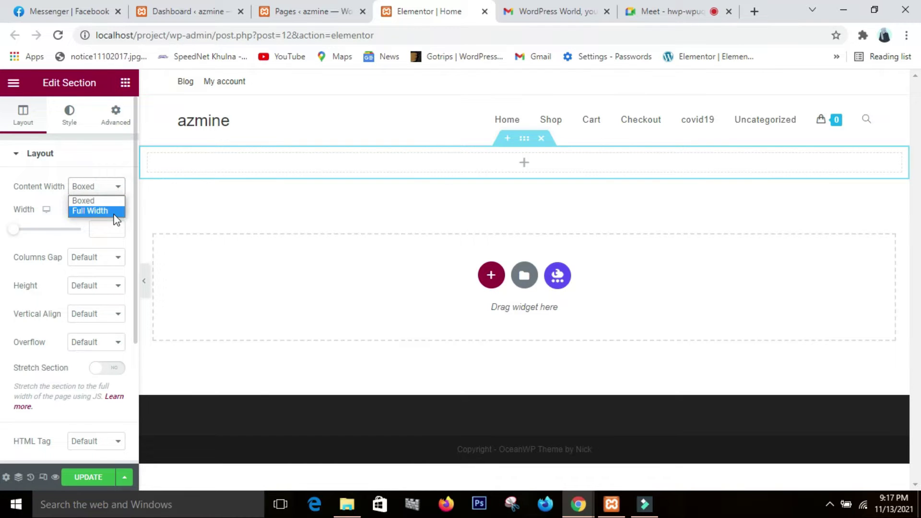
{"action": "left_click", "coordinate": [116, 211]}
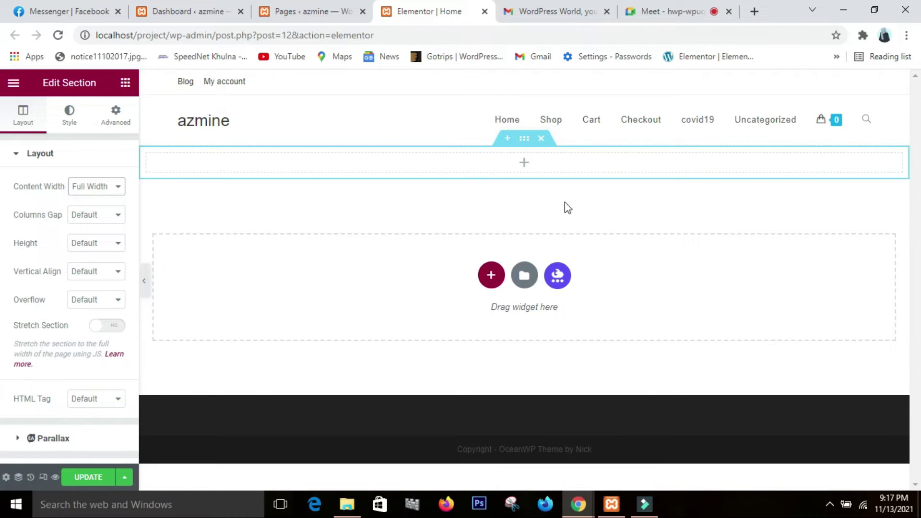
{"action": "left_click", "coordinate": [121, 83]}
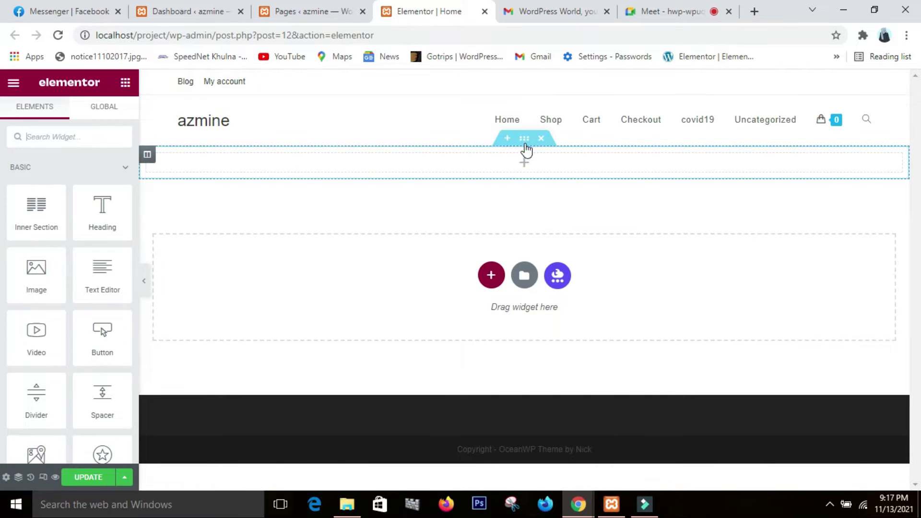
Step: Choose the Classic background type for the full-width section's normal state
{"action": "left_click", "coordinate": [525, 144]}
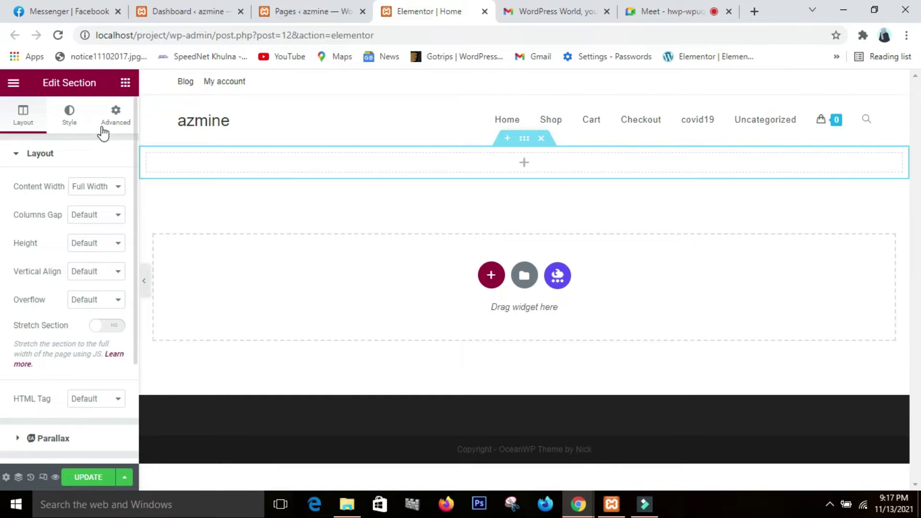
{"action": "left_click", "coordinate": [77, 124]}
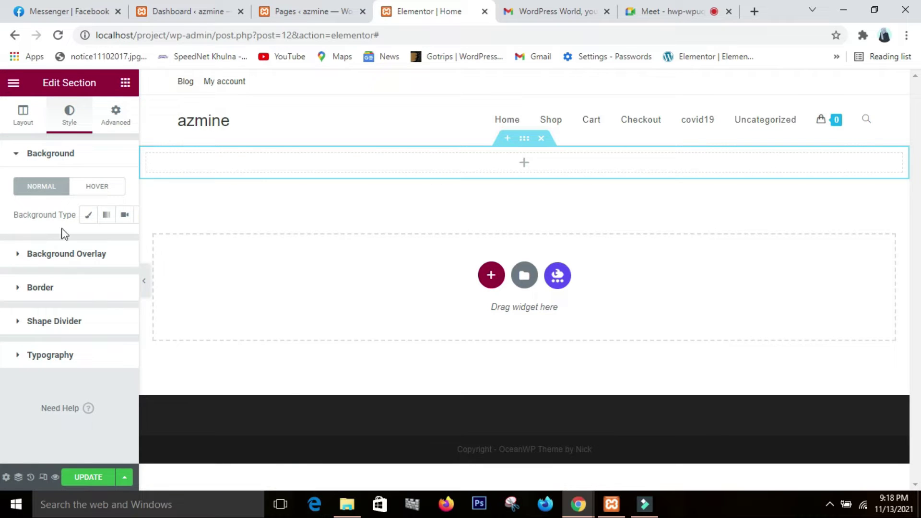
{"action": "left_click", "coordinate": [88, 218]}
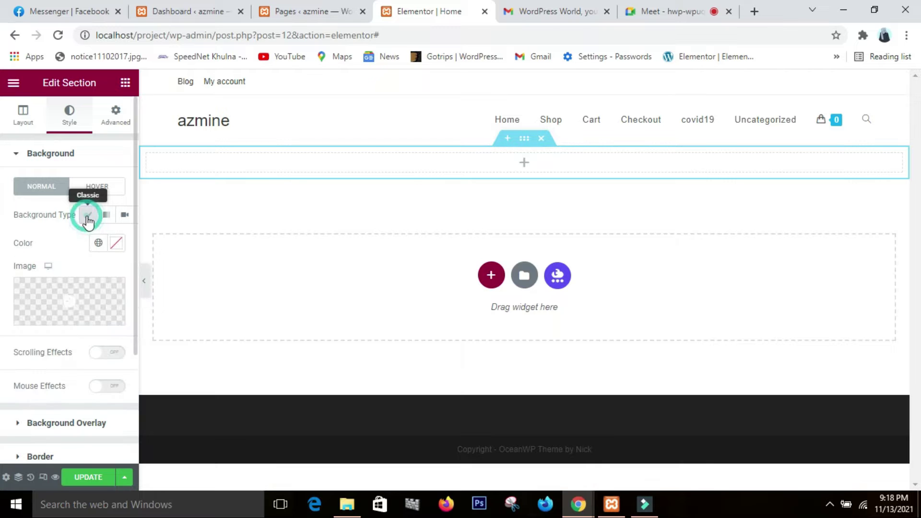
Step: Insert the desert sand dunes sunset picture from the media library as the section's background image
{"action": "left_click", "coordinate": [53, 320]}
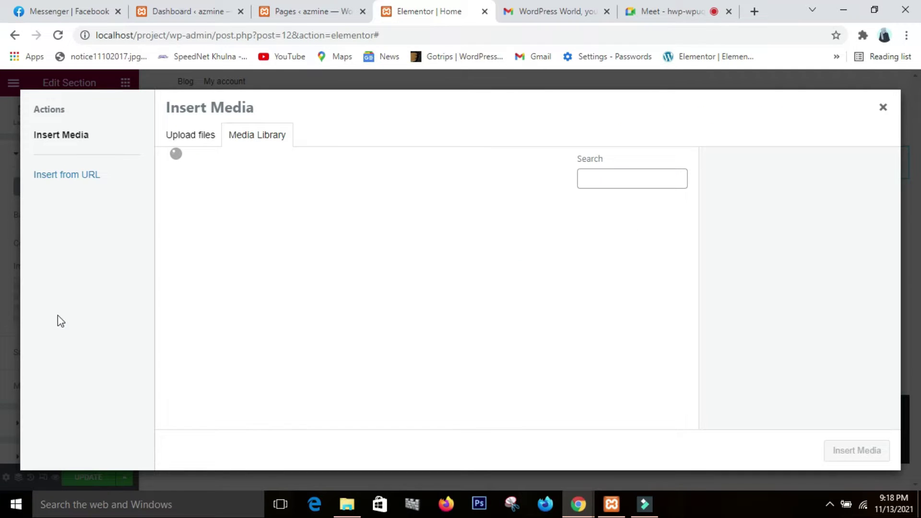
{"action": "scroll", "coordinate": [521, 291], "scroll_direction": "down", "scroll_amount": 3}
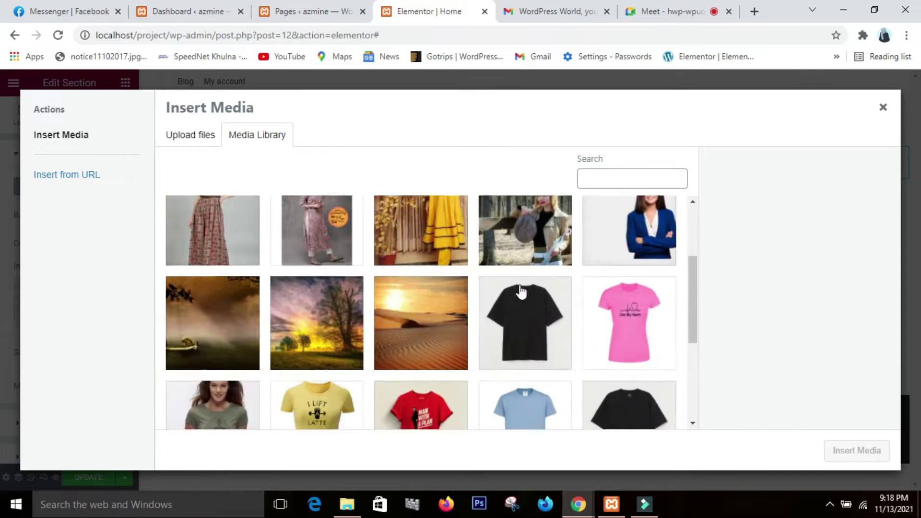
{"action": "scroll", "coordinate": [521, 292], "scroll_direction": "down", "scroll_amount": 4}
{"action": "scroll", "coordinate": [521, 291], "scroll_direction": "up", "scroll_amount": 4}
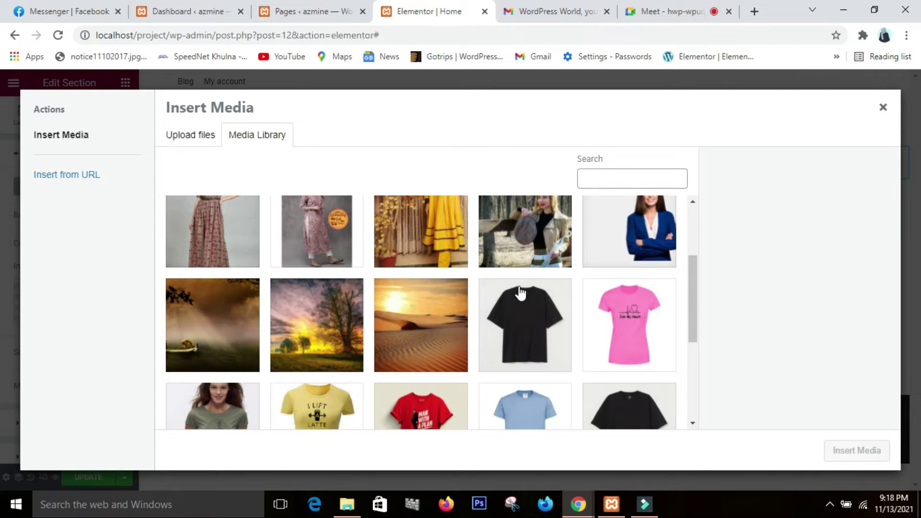
{"action": "scroll", "coordinate": [521, 292], "scroll_direction": "down", "scroll_amount": 3}
{"action": "scroll", "coordinate": [521, 293], "scroll_direction": "up", "scroll_amount": 1}
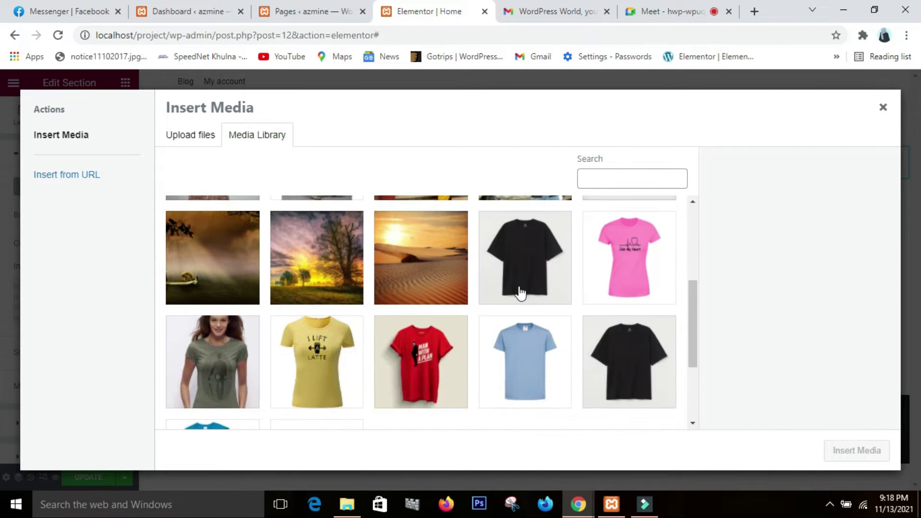
{"action": "scroll", "coordinate": [521, 292], "scroll_direction": "down", "scroll_amount": 2}
{"action": "scroll", "coordinate": [521, 293], "scroll_direction": "up", "scroll_amount": 2}
{"action": "left_click", "coordinate": [216, 255]}
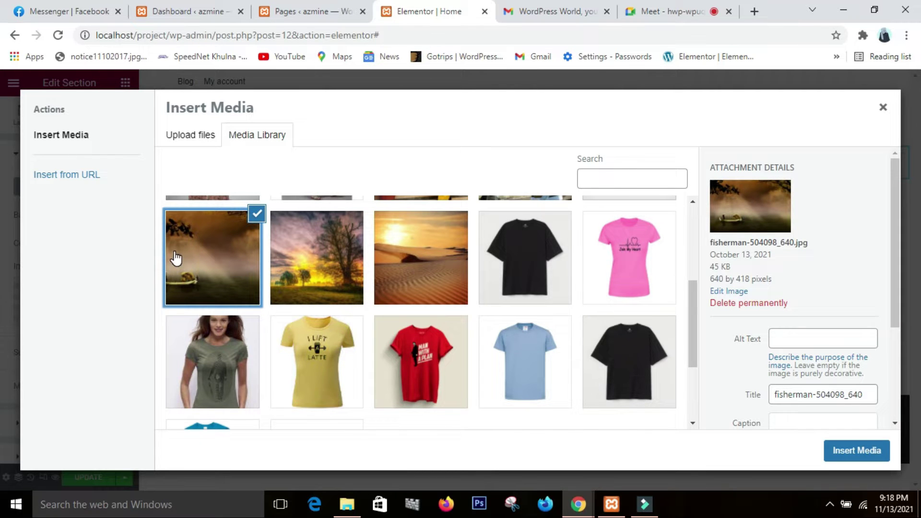
{"action": "left_click", "coordinate": [396, 307]}
{"action": "left_click", "coordinate": [829, 459]}
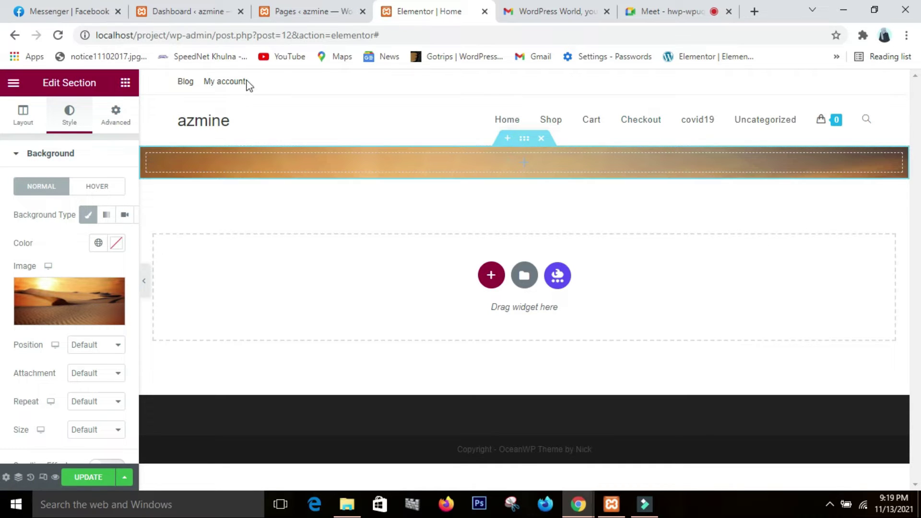
Step: Add a two-column Inner Section inside the section and place a Heading widget in its first column
{"action": "left_click", "coordinate": [130, 84]}
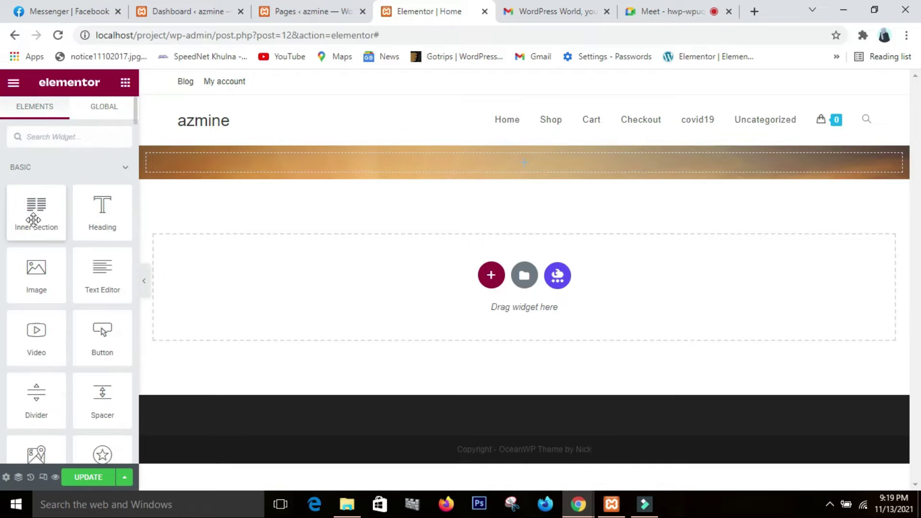
{"action": "left_click_drag", "start_coordinate": [38, 215], "coordinate": [311, 154]}
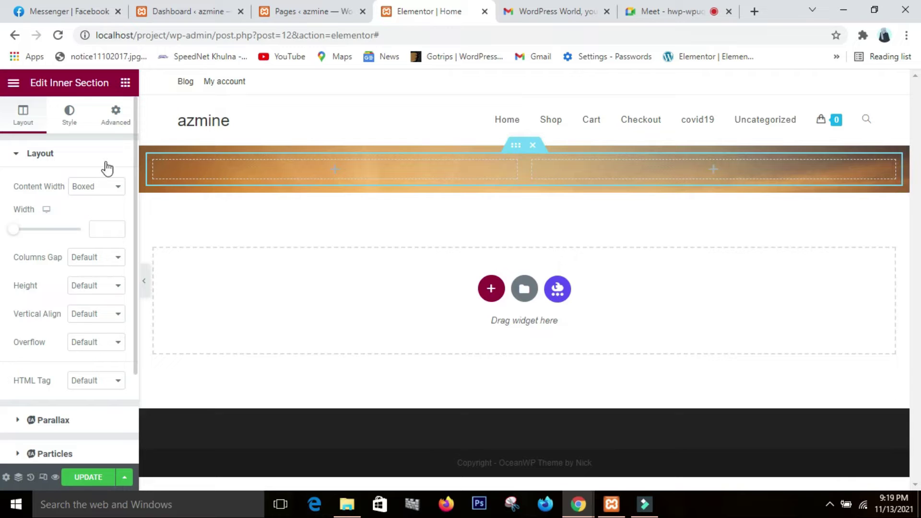
{"action": "left_click", "coordinate": [125, 83]}
{"action": "left_click_drag", "start_coordinate": [114, 221], "coordinate": [360, 174]}
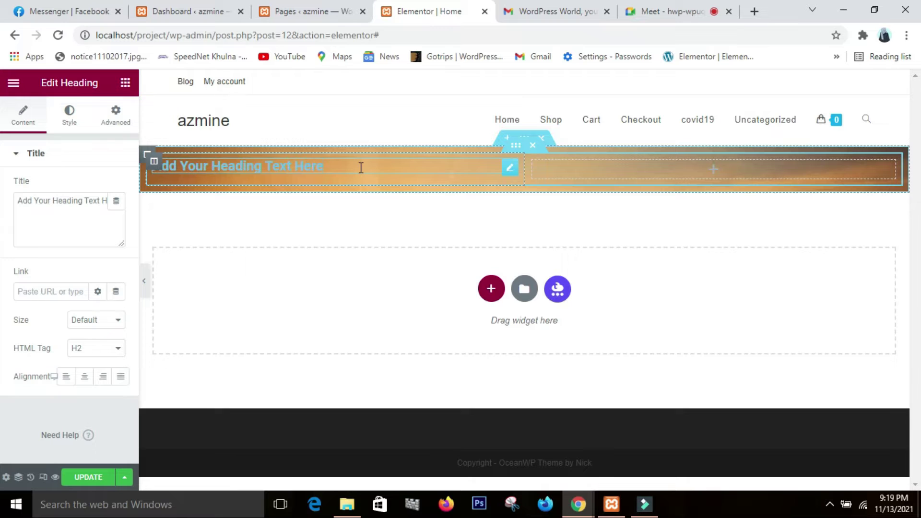
Step: Replace the heading's placeholder title with "Our Qualified winter collections"
{"action": "key", "text": "BackSpace"}
{"action": "key", "text": "BackSpace"}
{"action": "key", "text": "BackSpace"}
{"action": "key", "text": "BackSpace"}
{"action": "key", "text": "BackSpace"}
{"action": "key", "text": "BackSpace"}
{"action": "key", "text": "BackSpace"}
{"action": "key", "text": "BackSpace"}
{"action": "key", "text": "BackSpace"}
{"action": "key", "text": "BackSpace"}
{"action": "key", "text": "BackSpace"}
{"action": "key", "text": "BackSpace"}
{"action": "key", "text": "BackSpace"}
{"action": "key", "text": "BackSpace"}
{"action": "key", "text": "BackSpace"}
{"action": "key", "text": "BackSpace"}
{"action": "key", "text": "BackSpace"}
{"action": "key", "text": "BackSpace"}
{"action": "key", "text": "BackSpace"}
{"action": "key", "text": "BackSpace"}
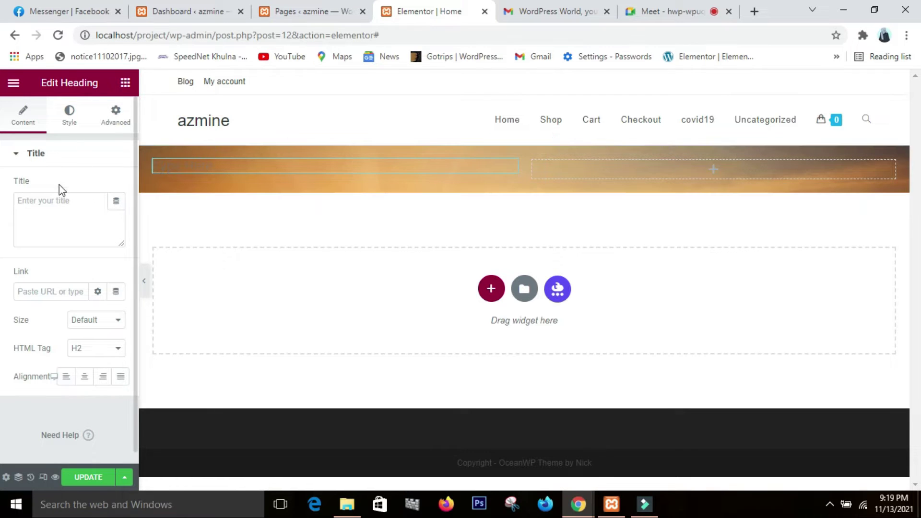
{"action": "left_click", "coordinate": [50, 204]}
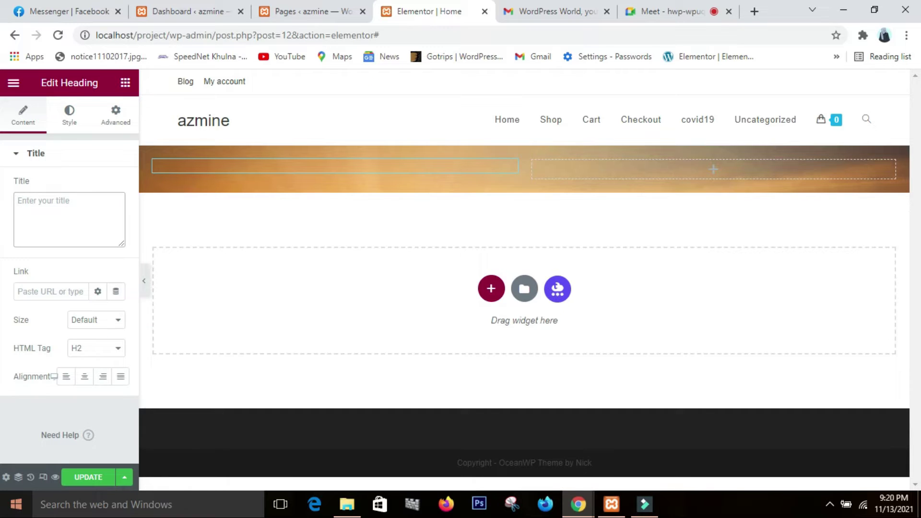
{"action": "type", "text": "Our"}
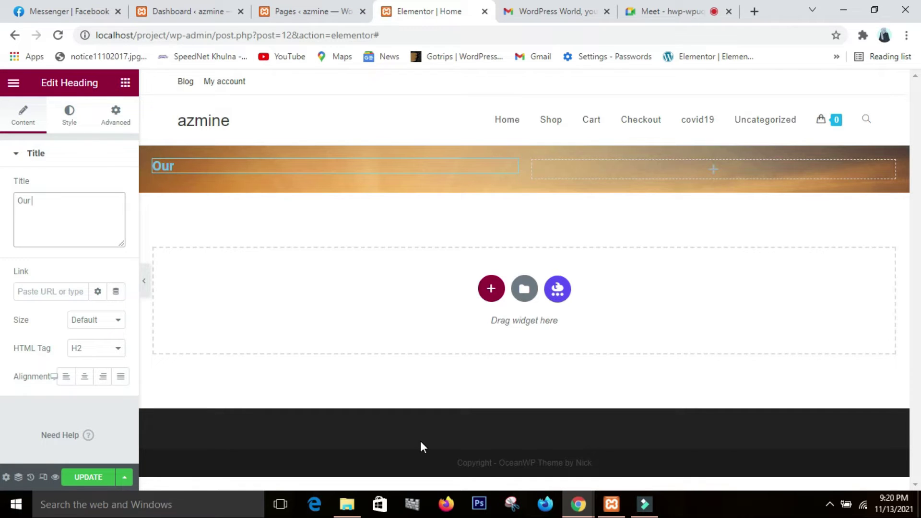
{"action": "type", "text": "Winte"}
{"action": "key", "text": "BackSpace"}
{"action": "key", "text": "BackSpace"}
{"action": "key", "text": "BackSpace"}
{"action": "key", "text": "BackSpace"}
{"action": "key", "text": "BackSpace"}
{"action": "key", "text": "BackSpace"}
{"action": "key", "text": "BackSpace"}
{"action": "type", "text": "Qualified winter collec"}
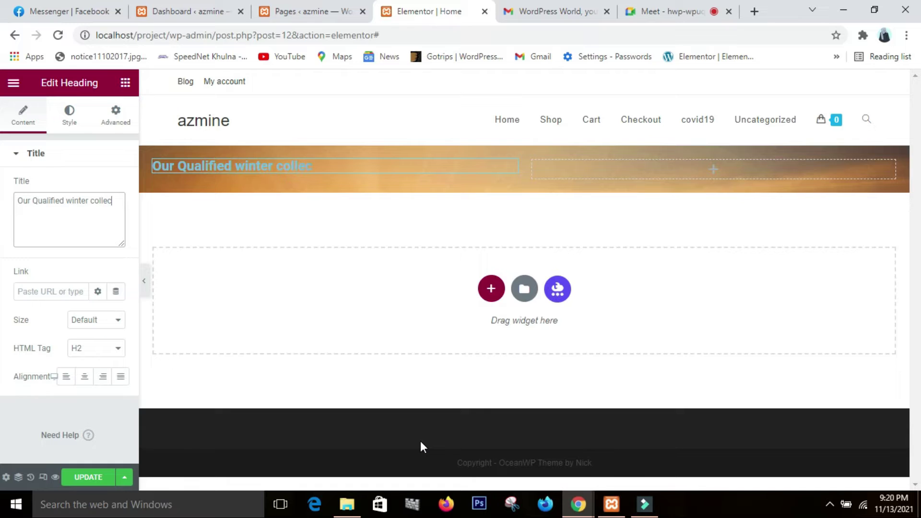
{"action": "type", "text": "tions"}
{"action": "left_click", "coordinate": [829, 270]}
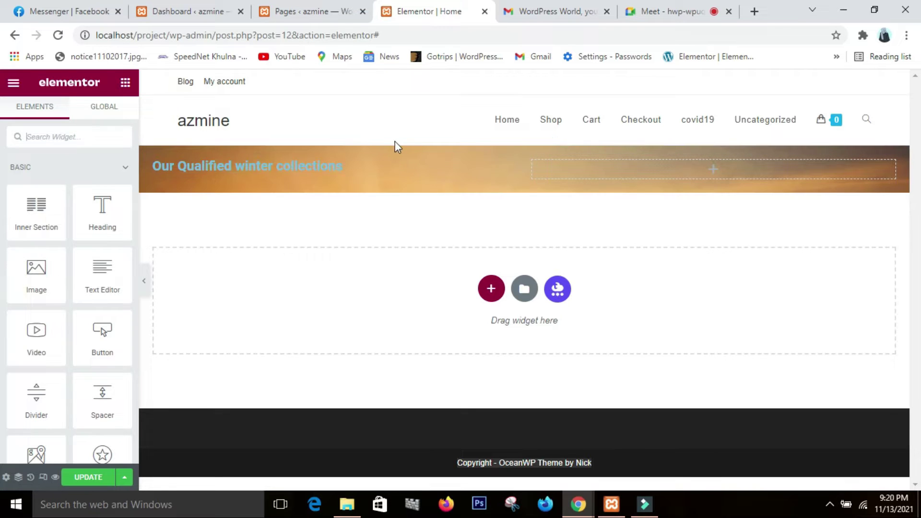
Step: Set the size of the "Our Qualified winter collections" heading to XXL
{"action": "left_click", "coordinate": [370, 172]}
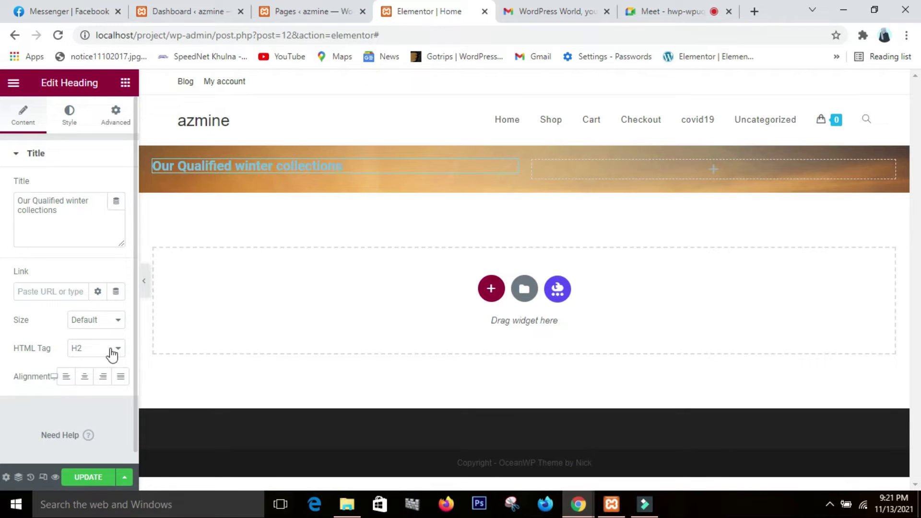
{"action": "left_click", "coordinate": [109, 321]}
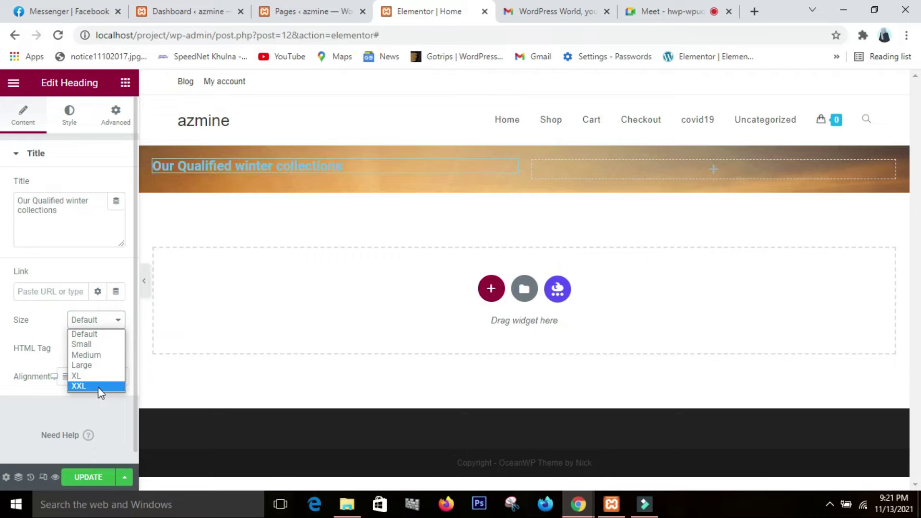
{"action": "left_click", "coordinate": [108, 365]}
{"action": "left_click", "coordinate": [118, 320]}
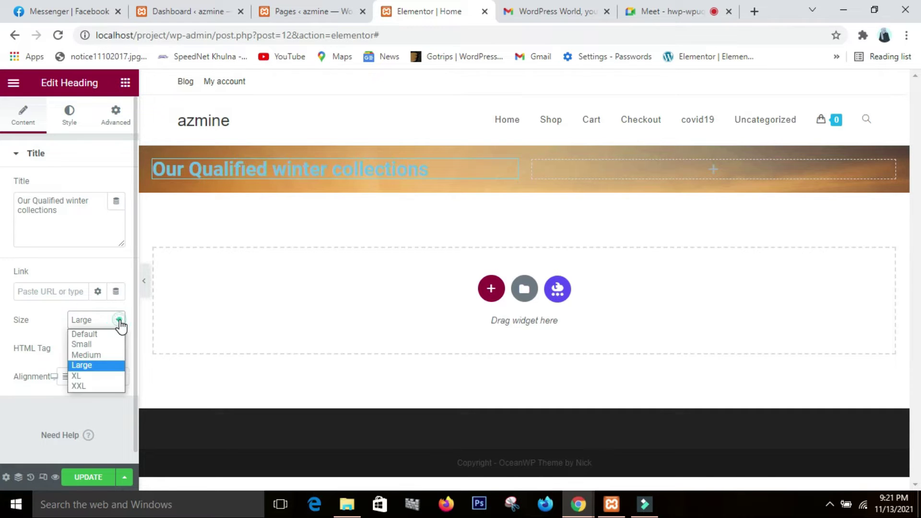
{"action": "left_click", "coordinate": [109, 384]}
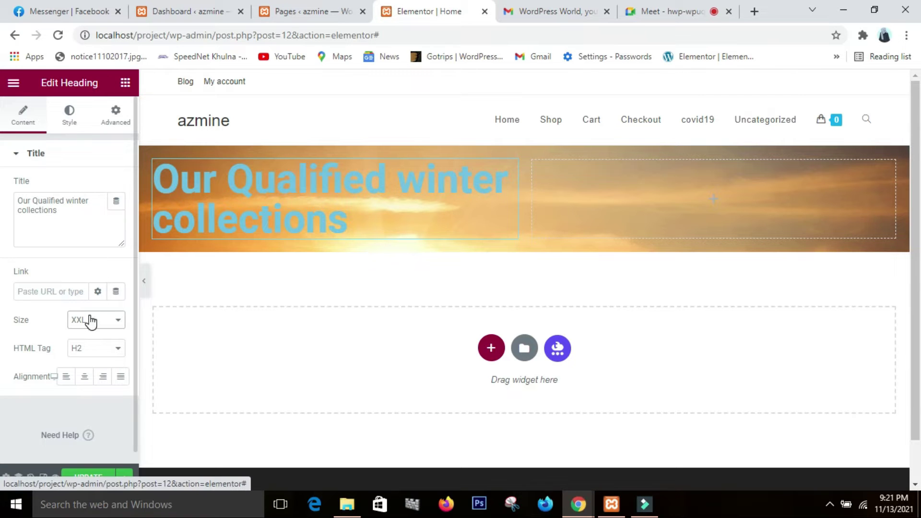
Step: Change the heading's text color to the near-white #F4F8F9
{"action": "left_click", "coordinate": [77, 120]}
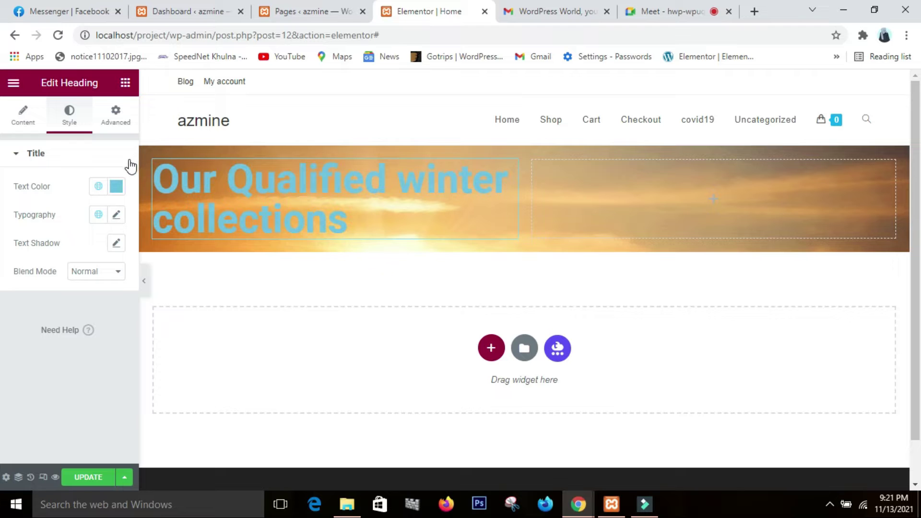
{"action": "left_click", "coordinate": [115, 191]}
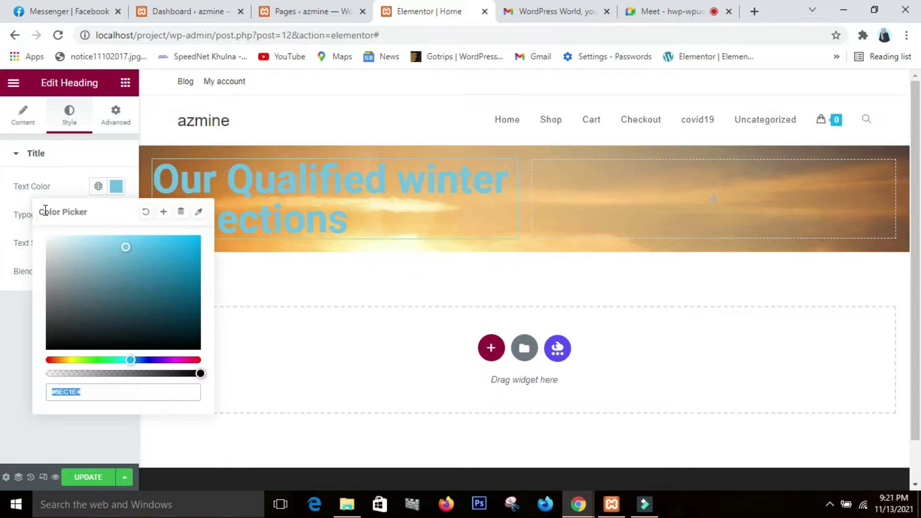
{"action": "left_click", "coordinate": [49, 238]}
{"action": "left_click_drag", "start_coordinate": [48, 238], "coordinate": [48, 237]}
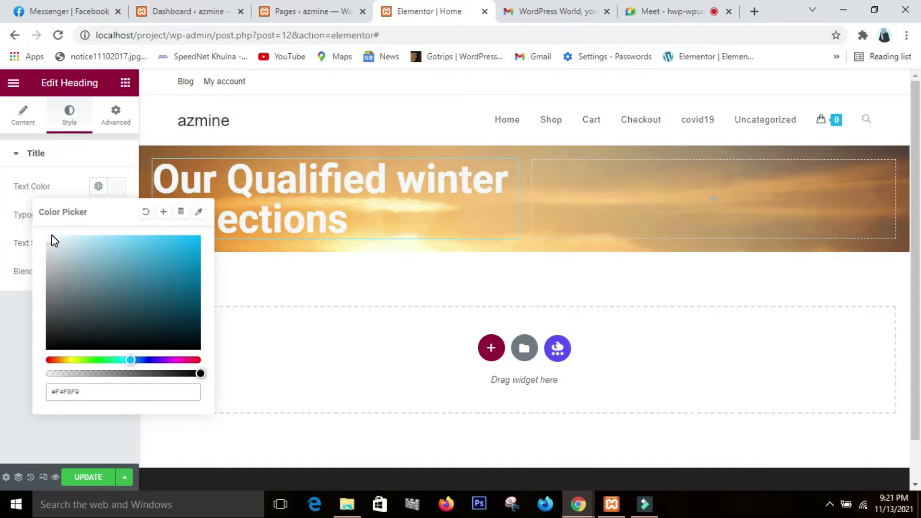
{"action": "left_click", "coordinate": [54, 163]}
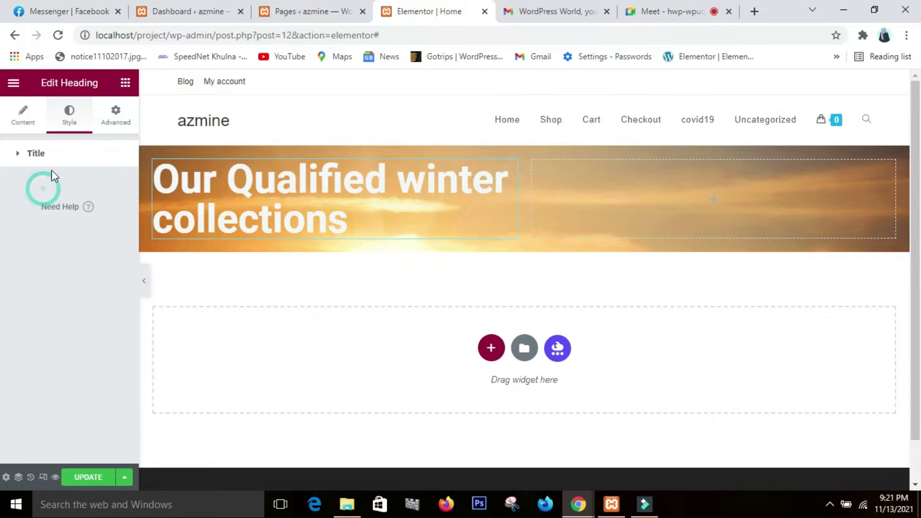
{"action": "left_click", "coordinate": [52, 153]}
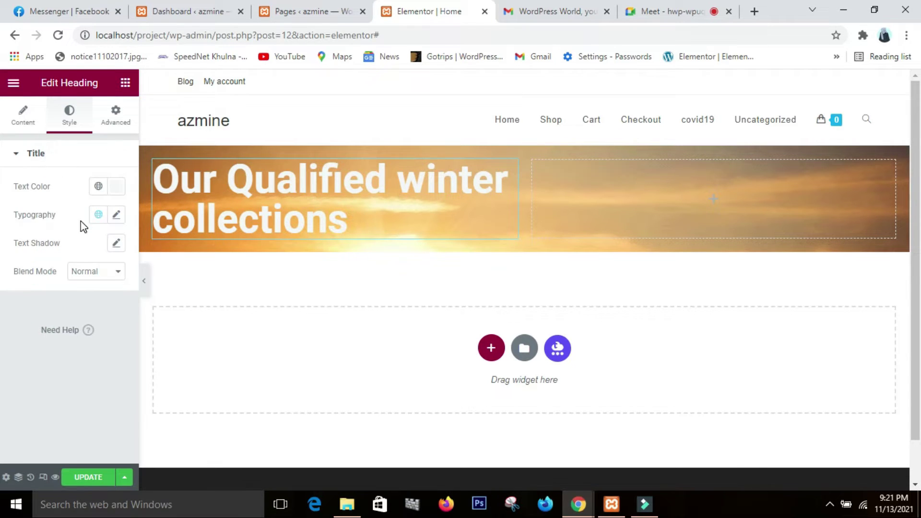
Step: Set the heading's typography font family to Rosarivo
{"action": "left_click", "coordinate": [117, 216]}
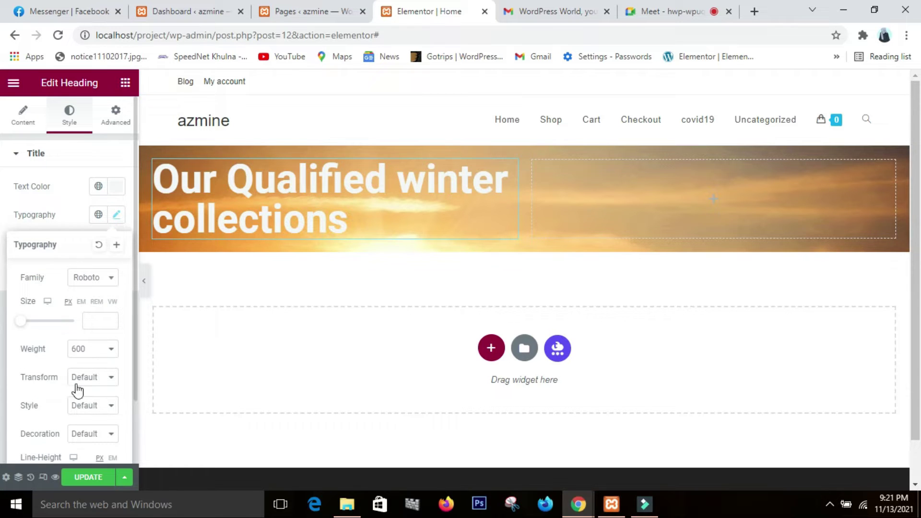
{"action": "left_click", "coordinate": [88, 278]}
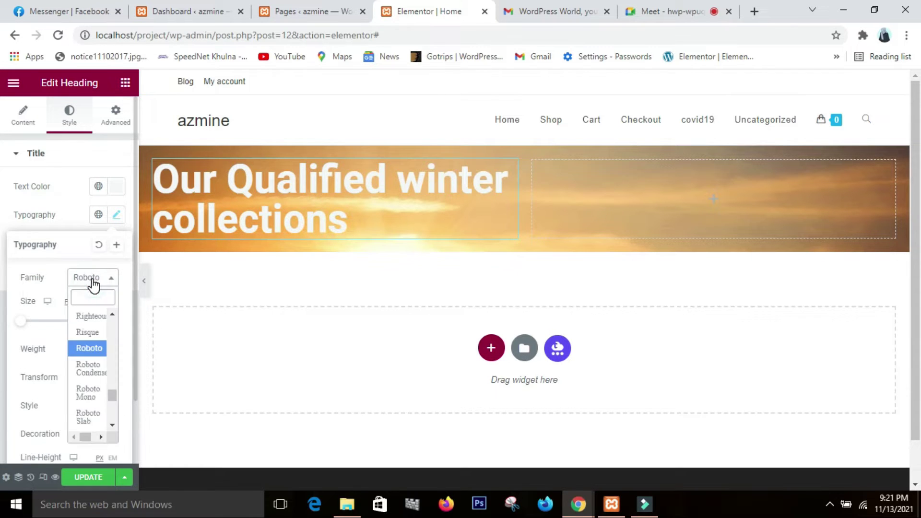
{"action": "scroll", "coordinate": [92, 379], "scroll_direction": "down", "scroll_amount": 3}
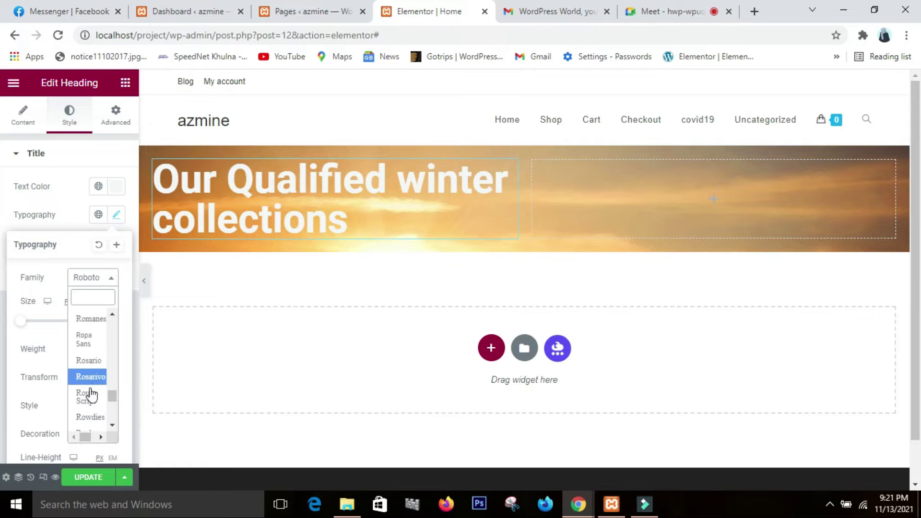
{"action": "left_click", "coordinate": [90, 377]}
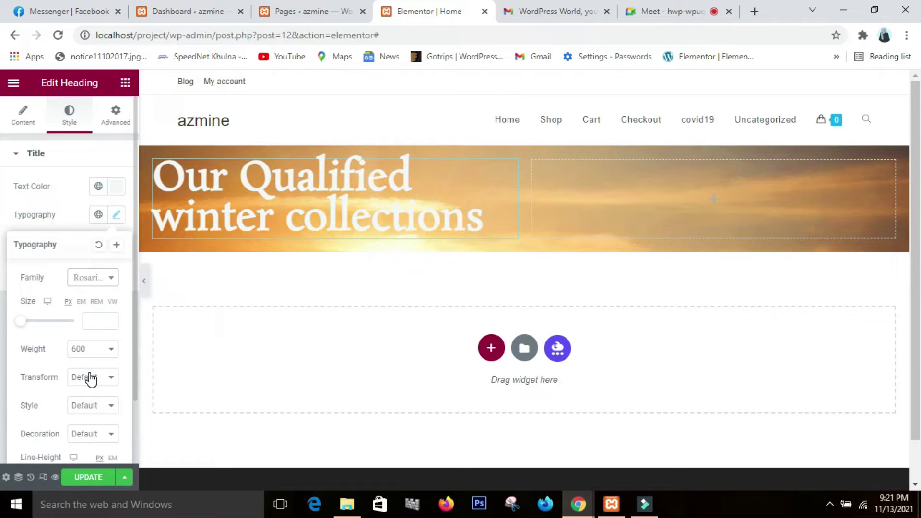
Step: Set the heading's typography font size to 50 px
{"action": "left_click", "coordinate": [110, 320]}
{"action": "left_click_drag", "start_coordinate": [109, 320], "coordinate": [110, 320]}
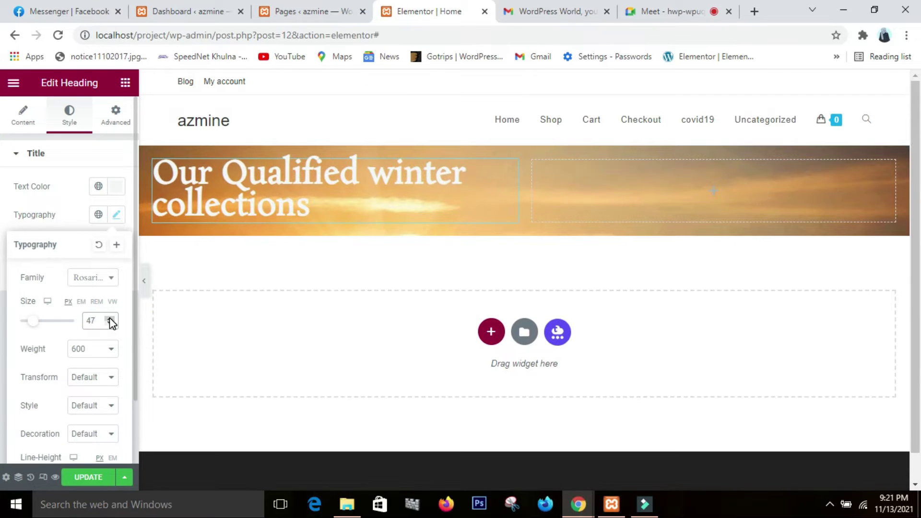
{"action": "left_click", "coordinate": [109, 321]}
{"action": "left_click", "coordinate": [110, 321]}
{"action": "left_click", "coordinate": [110, 321]}
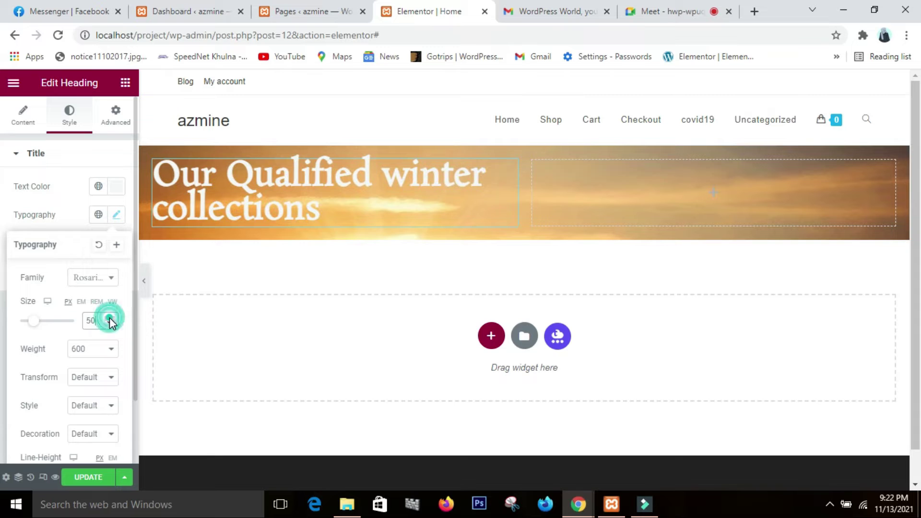
Step: Increase the heading's font size to 52 px and set its text transform to Capitalize
{"action": "left_click", "coordinate": [110, 321]}
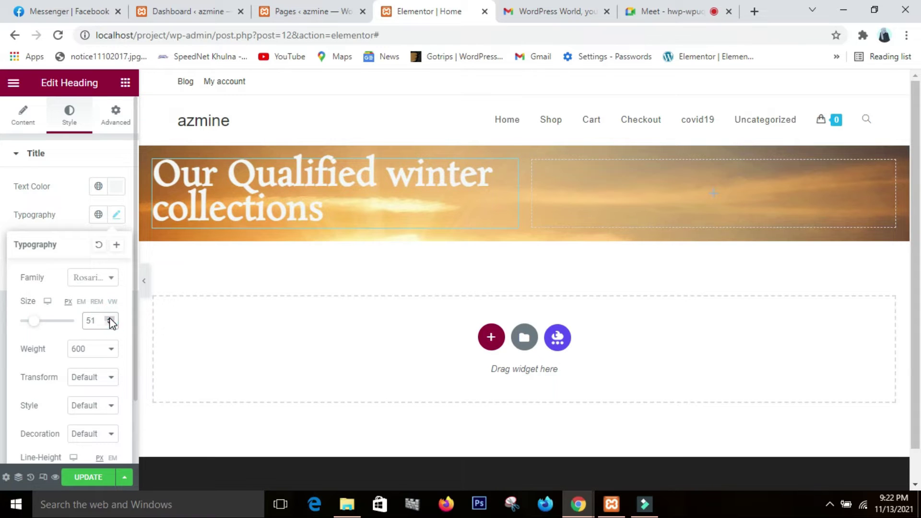
{"action": "left_click", "coordinate": [110, 321]}
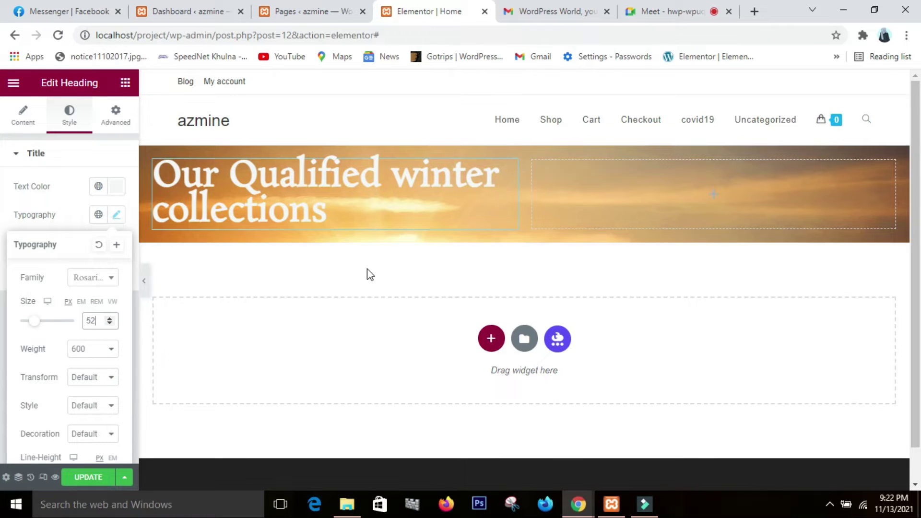
{"action": "scroll", "coordinate": [31, 341], "scroll_direction": "down", "scroll_amount": 1}
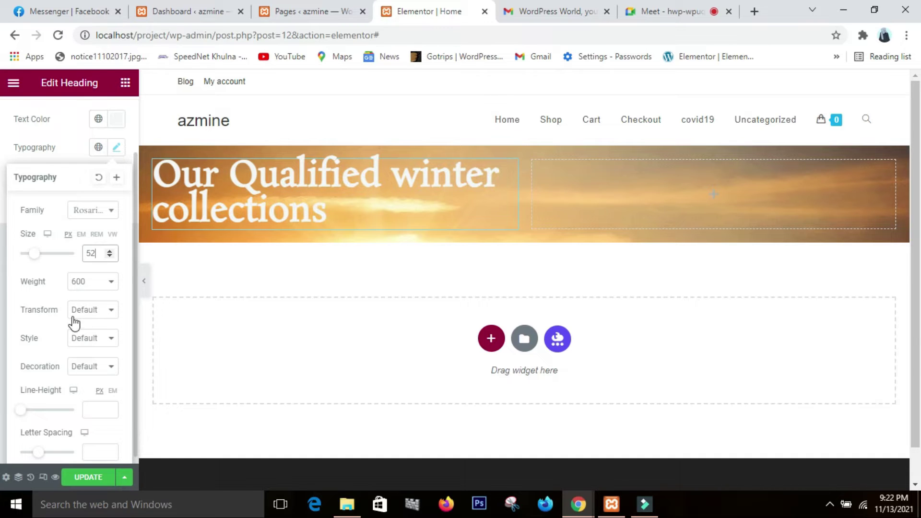
{"action": "left_click", "coordinate": [89, 311]}
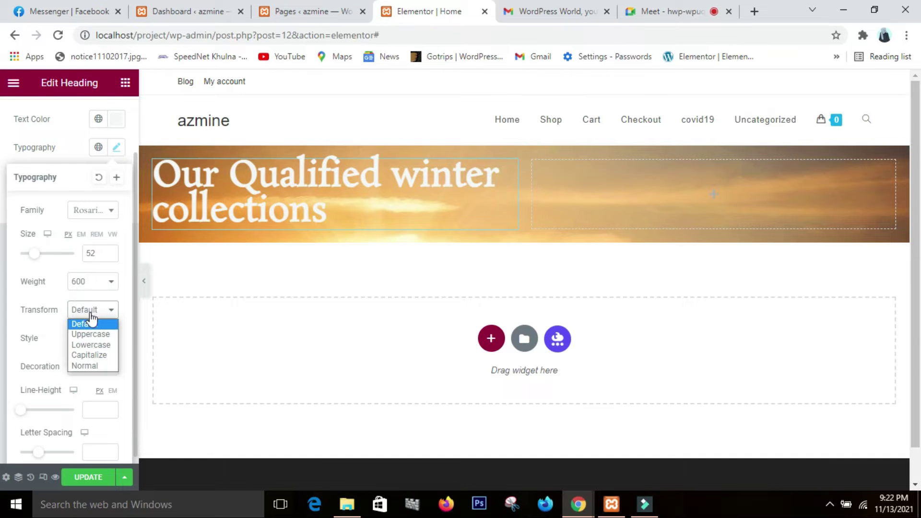
{"action": "left_click", "coordinate": [107, 355]}
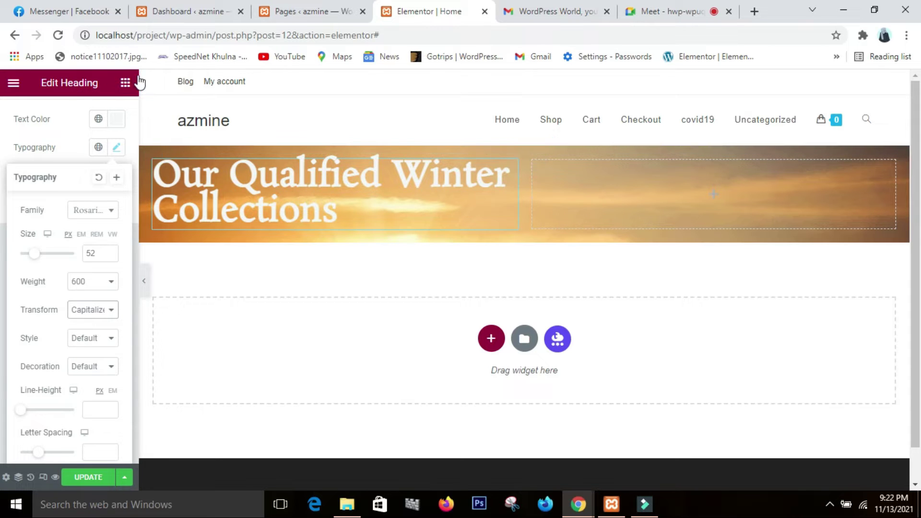
Step: Add a Text Editor widget below the heading and append two more copies of its lorem ipsum text
{"action": "left_click", "coordinate": [125, 83]}
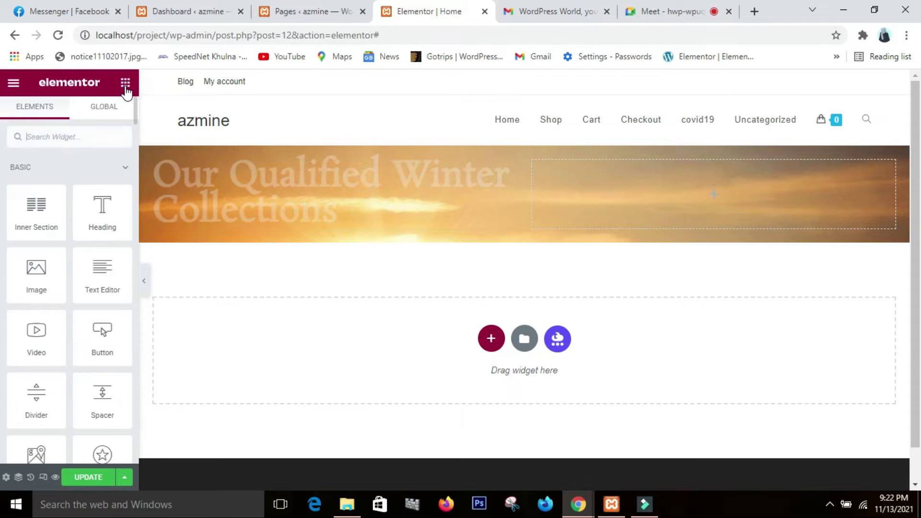
{"action": "left_click_drag", "start_coordinate": [91, 282], "coordinate": [295, 233]}
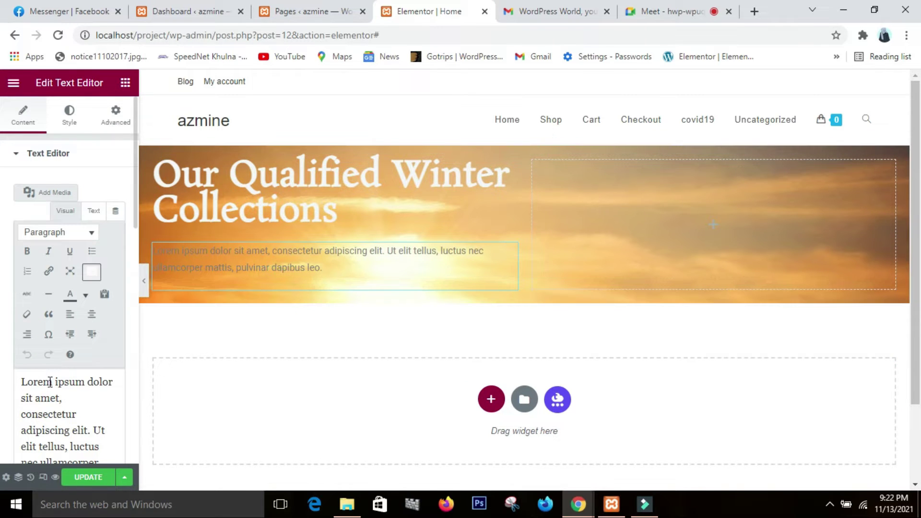
{"action": "scroll", "coordinate": [91, 283], "scroll_direction": "down", "scroll_amount": 3}
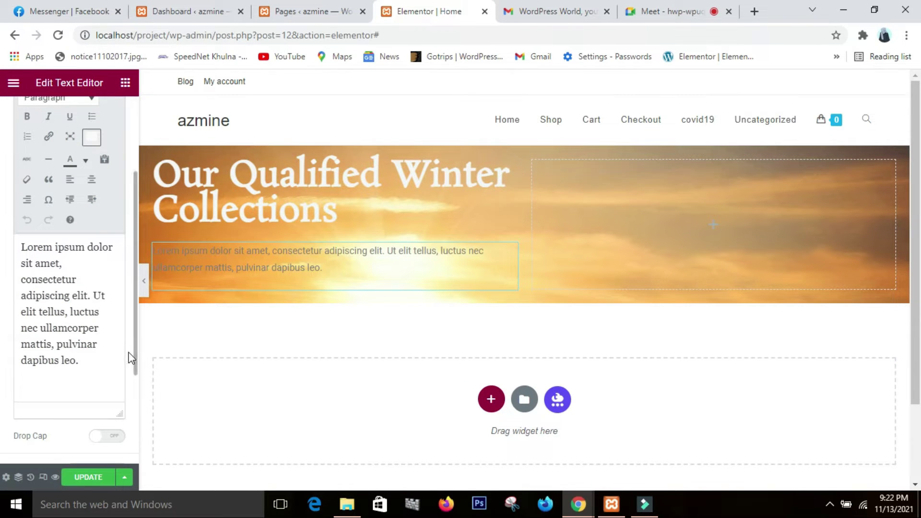
{"action": "left_click", "coordinate": [94, 360]}
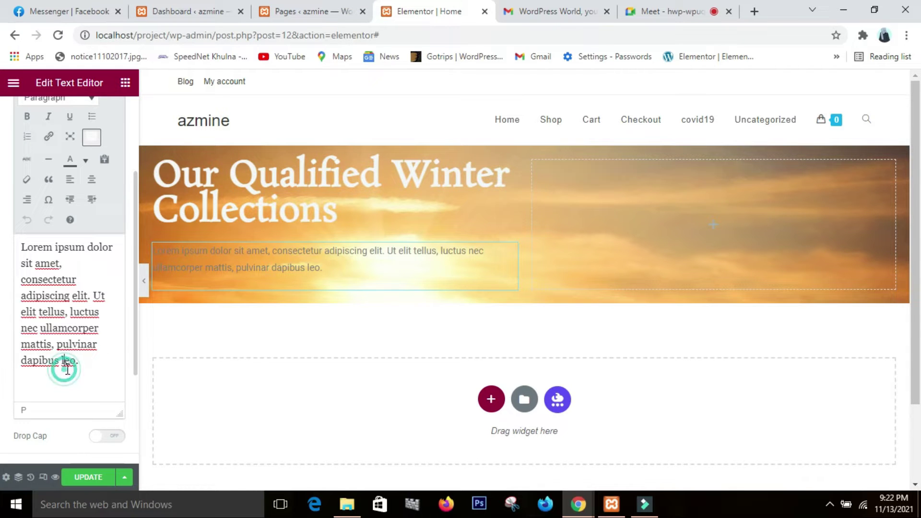
{"action": "left_click_drag", "start_coordinate": [78, 363], "coordinate": [21, 236]}
{"action": "key", "text": "ctrl+c"}
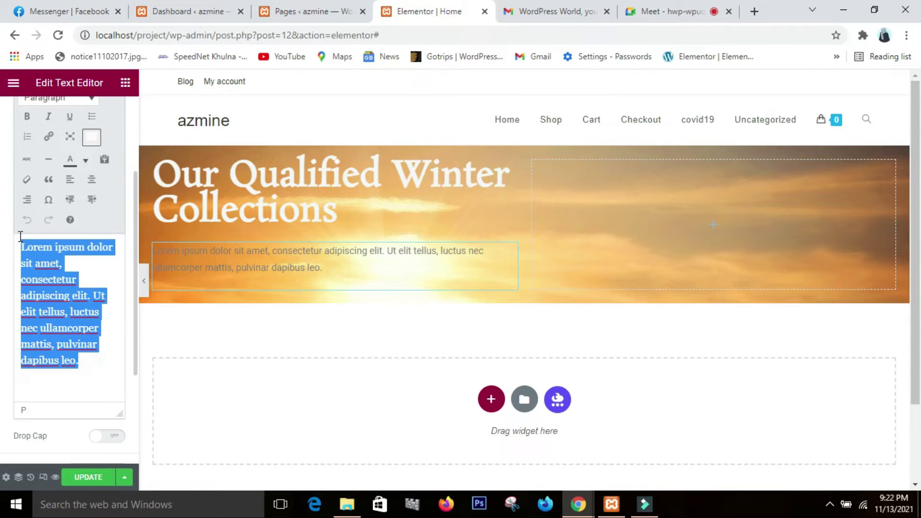
{"action": "left_click", "coordinate": [89, 362]}
{"action": "key", "text": "ctrl+v"}
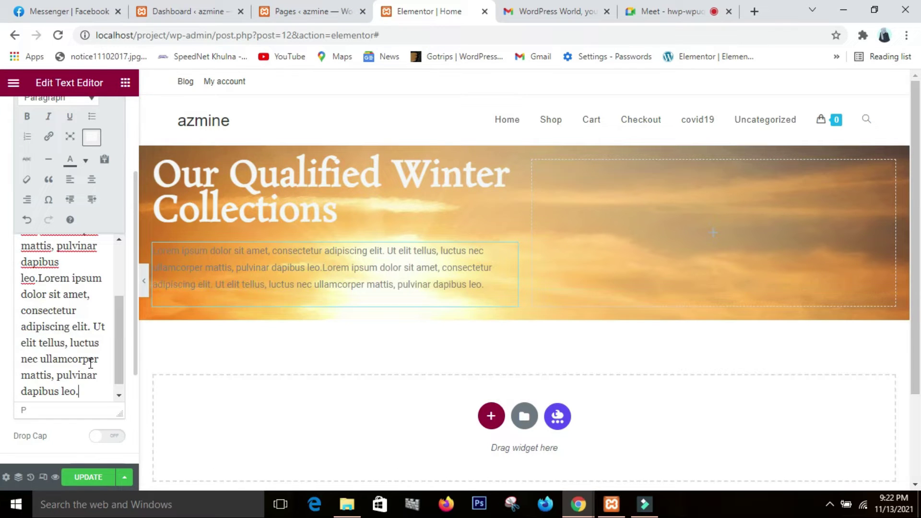
{"action": "key", "text": "ctrl+v"}
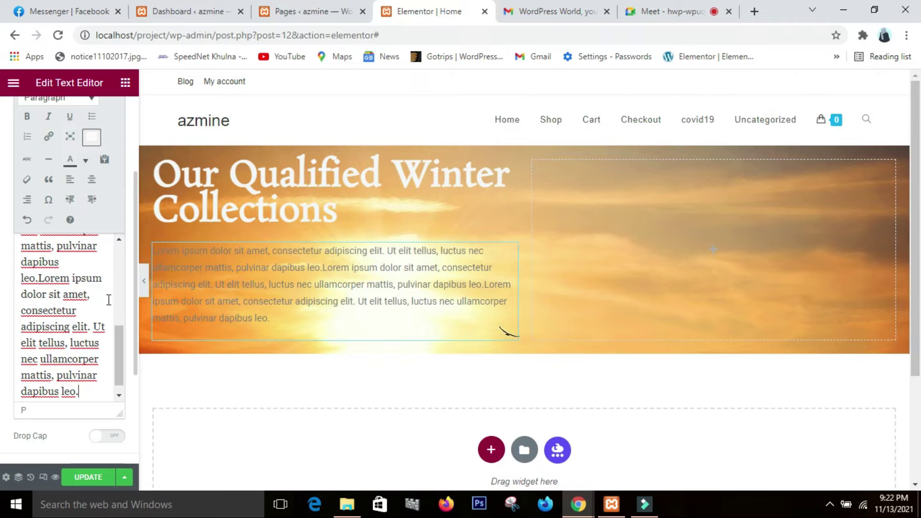
{"action": "scroll", "coordinate": [38, 346], "scroll_direction": "down", "scroll_amount": 1}
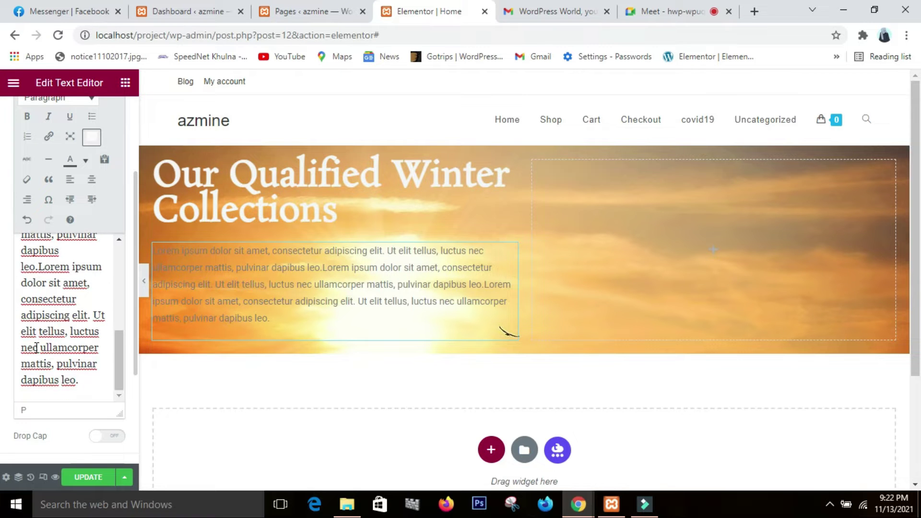
{"action": "scroll", "coordinate": [37, 347], "scroll_direction": "up", "scroll_amount": 3}
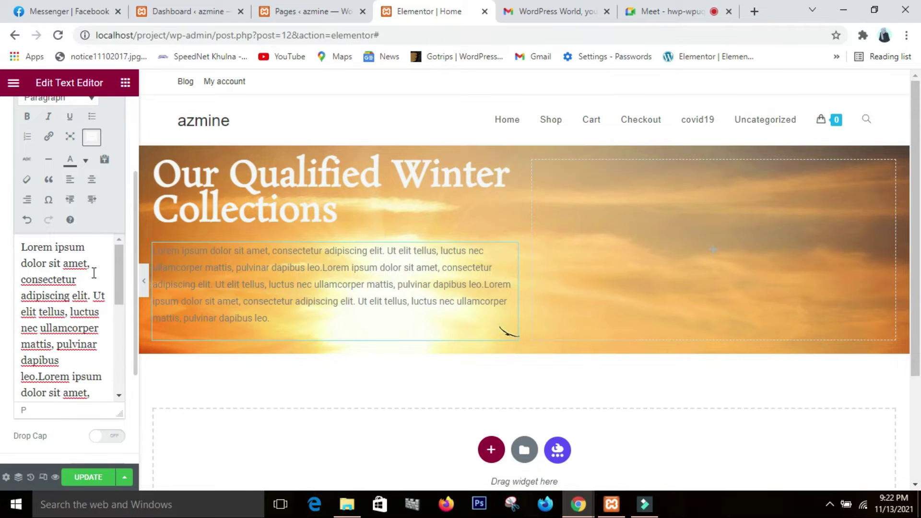
{"action": "scroll", "coordinate": [59, 336], "scroll_direction": "down", "scroll_amount": 5}
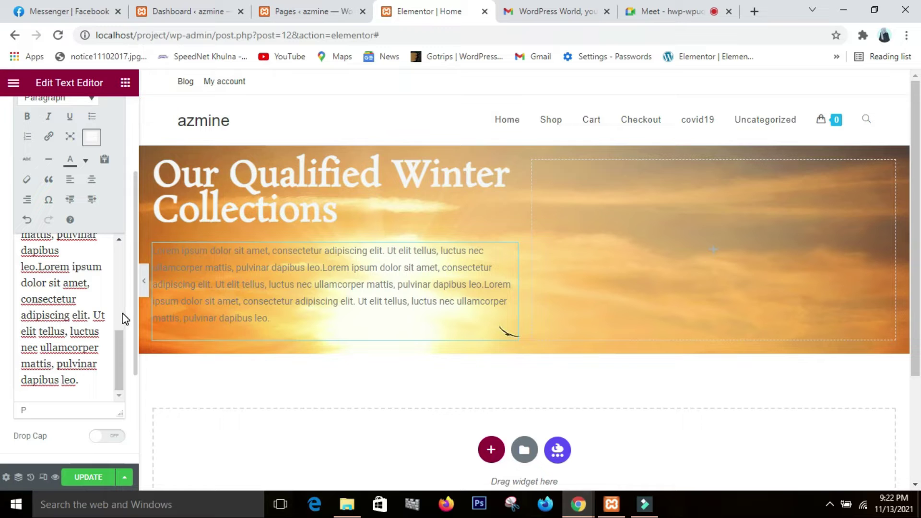
{"action": "scroll", "coordinate": [132, 340], "scroll_direction": "down", "scroll_amount": 3}
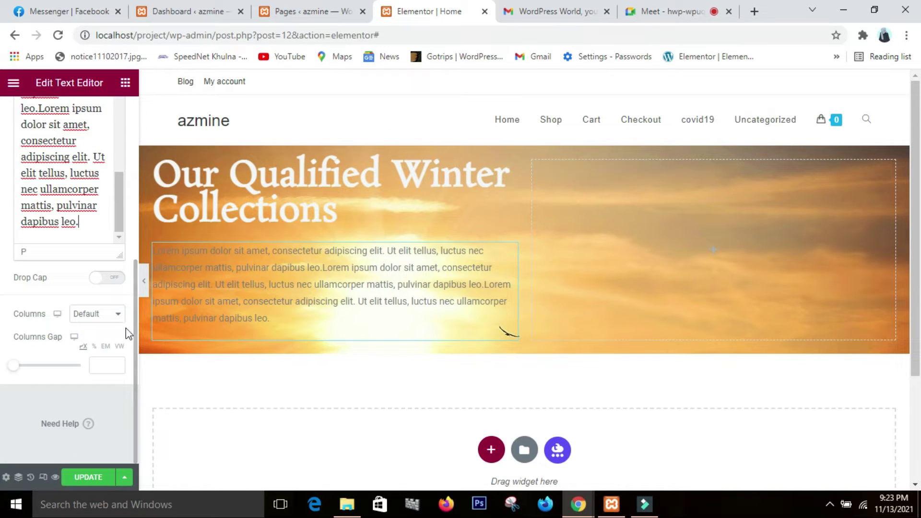
{"action": "left_click", "coordinate": [116, 315]}
{"action": "left_click", "coordinate": [23, 410]}
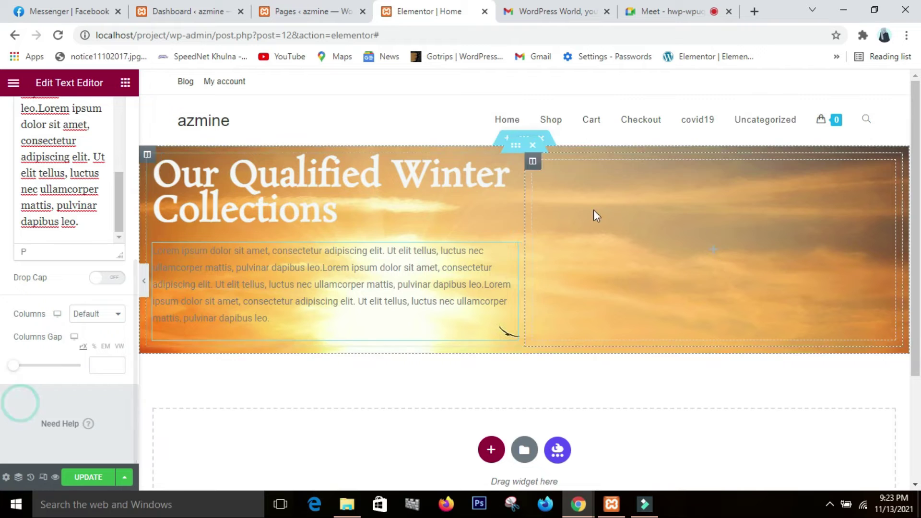
Step: Change the text color of the lorem ipsum paragraph to a dark maroon
{"action": "scroll", "coordinate": [58, 297], "scroll_direction": "up", "scroll_amount": 6}
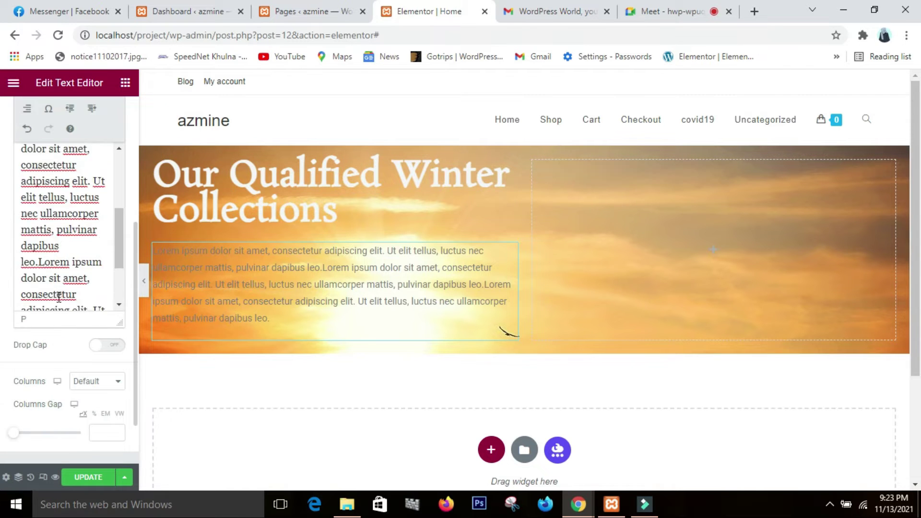
{"action": "left_click", "coordinate": [68, 118]}
{"action": "left_click", "coordinate": [116, 215]}
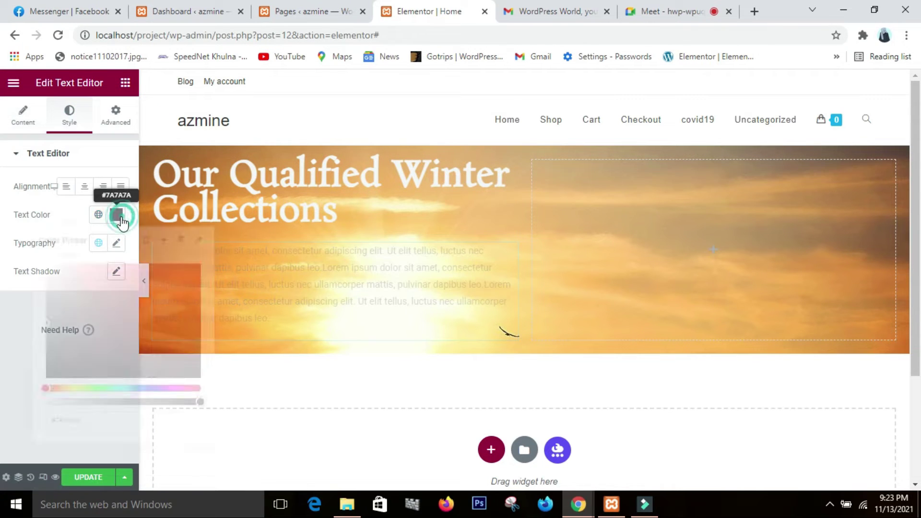
{"action": "left_click", "coordinate": [59, 367]}
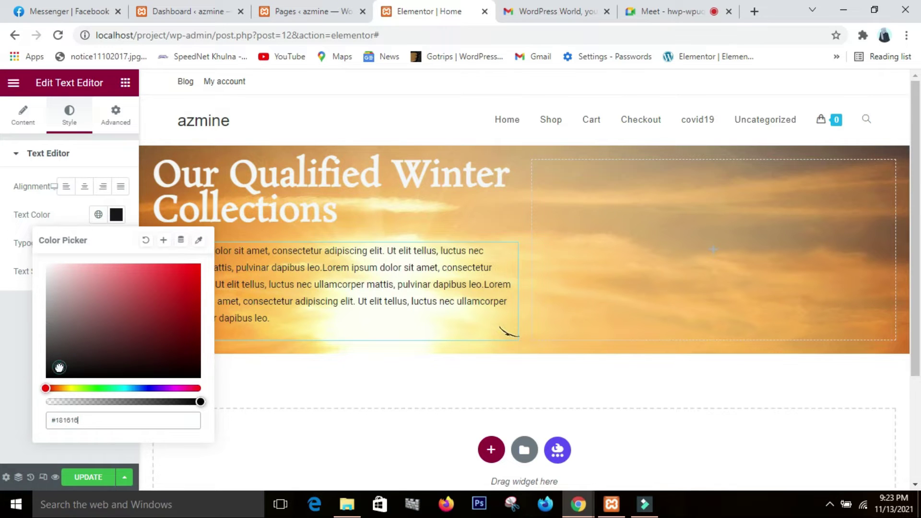
{"action": "left_click_drag", "start_coordinate": [72, 351], "coordinate": [67, 348]}
{"action": "left_click", "coordinate": [194, 346]}
{"action": "left_click", "coordinate": [196, 347]}
{"action": "left_click_drag", "start_coordinate": [195, 346], "coordinate": [196, 342]}
{"action": "left_click", "coordinate": [20, 306]}
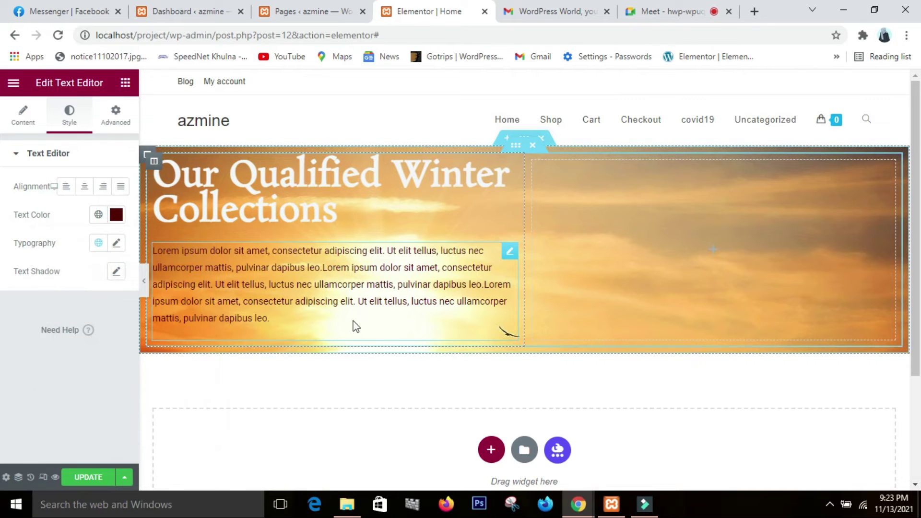
{"action": "scroll", "coordinate": [356, 326], "scroll_direction": "down", "scroll_amount": 3}
{"action": "scroll", "coordinate": [354, 328], "scroll_direction": "up", "scroll_amount": 3}
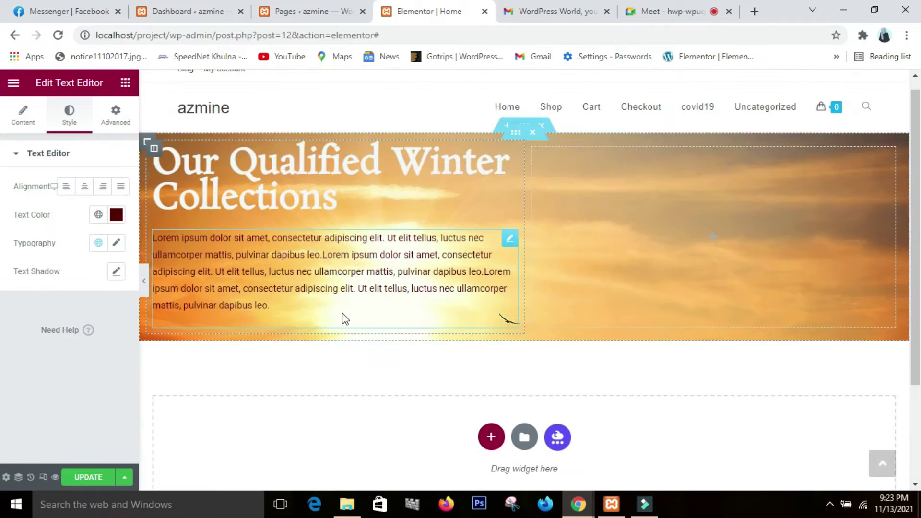
{"action": "left_click", "coordinate": [125, 84]}
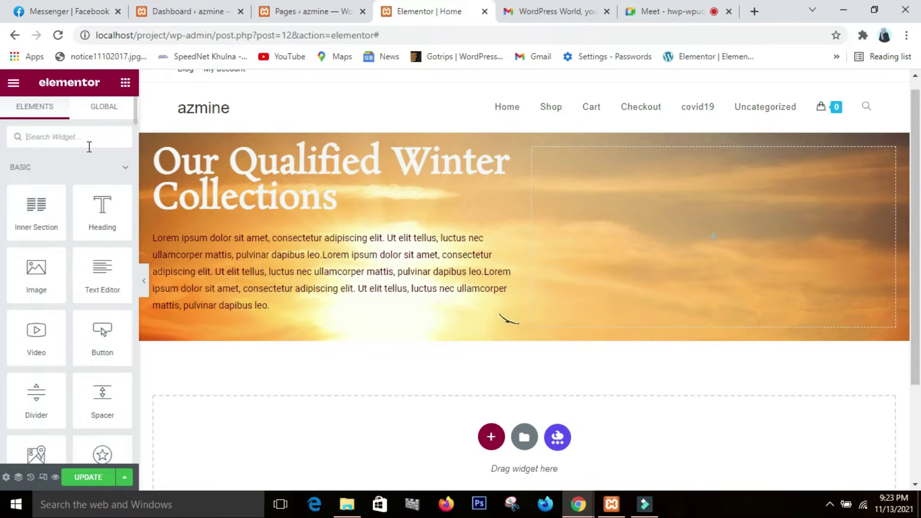
{"action": "type", "text": "dual"}
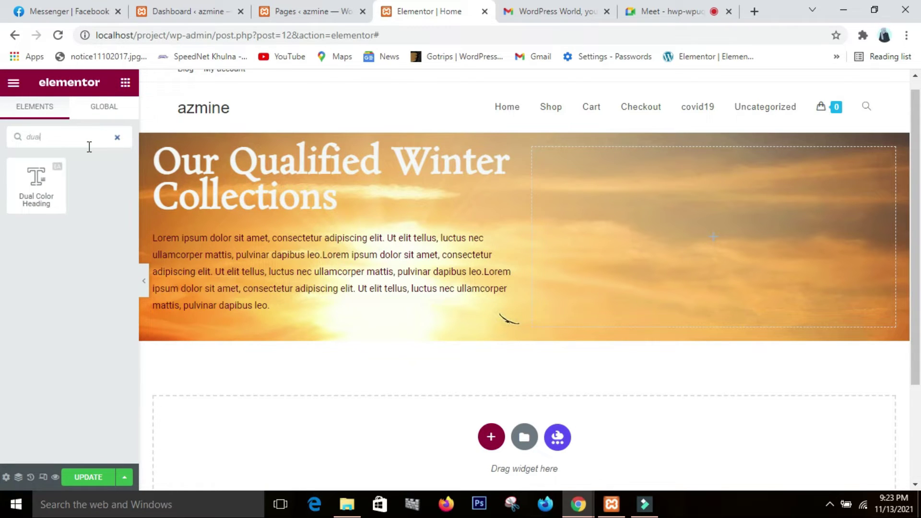
{"action": "key", "text": "BackSpace"}
{"action": "key", "text": "BackSpace"}
{"action": "key", "text": "BackSpace"}
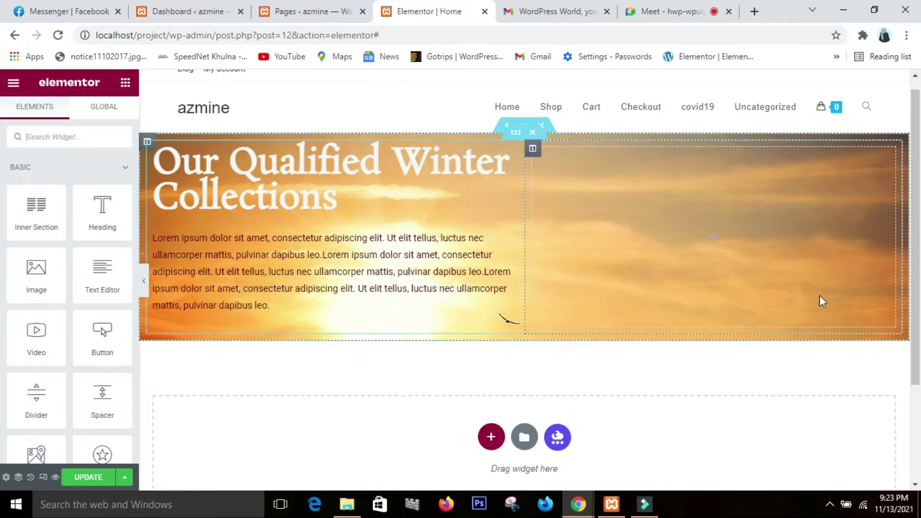
Step: Add a Button widget below the lorem ipsum paragraph in the banner's first column
{"action": "scroll", "coordinate": [96, 312], "scroll_direction": "down", "scroll_amount": 2}
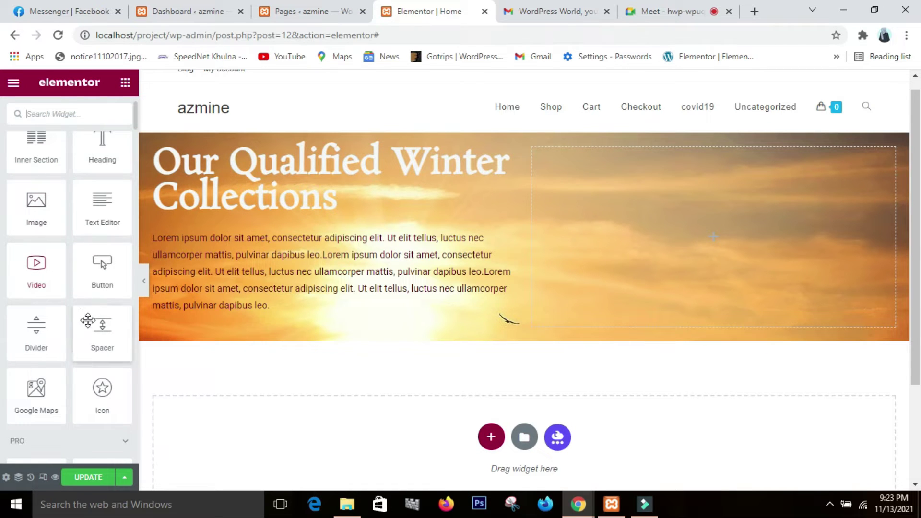
{"action": "left_click_drag", "start_coordinate": [103, 265], "coordinate": [300, 290]}
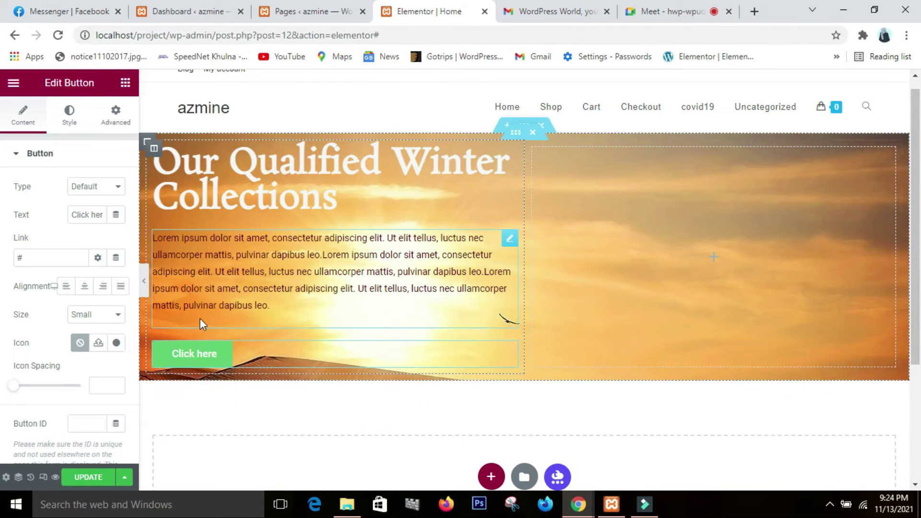
{"action": "scroll", "coordinate": [111, 317], "scroll_direction": "down", "scroll_amount": 3}
{"action": "scroll", "coordinate": [214, 335], "scroll_direction": "up", "scroll_amount": 1}
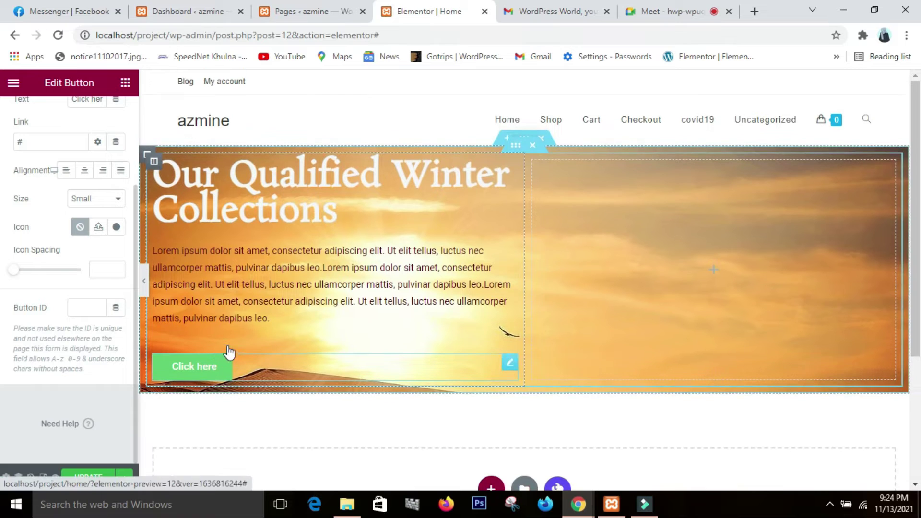
Step: Label the button "Shop now" and set its size to Large
{"action": "scroll", "coordinate": [53, 177], "scroll_direction": "up", "scroll_amount": 5}
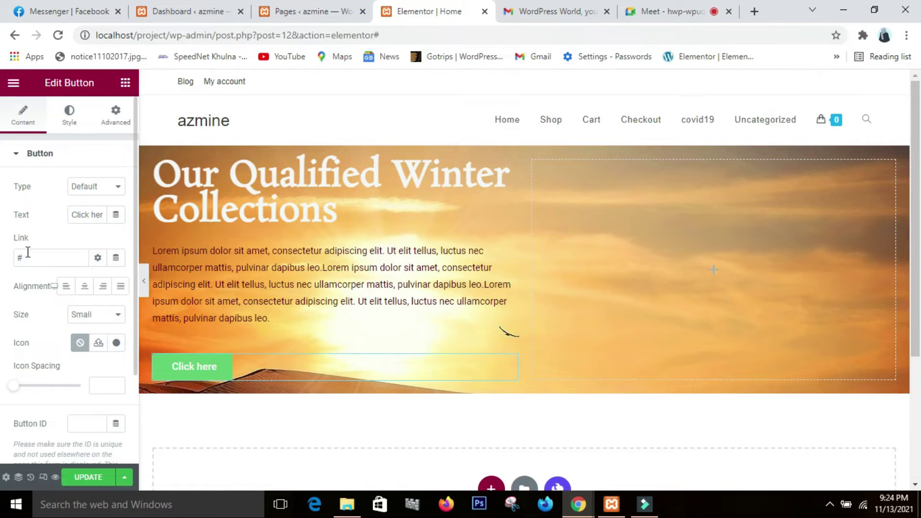
{"action": "left_click_drag", "start_coordinate": [72, 215], "coordinate": [127, 222]}
{"action": "key", "text": "BackSpace"}
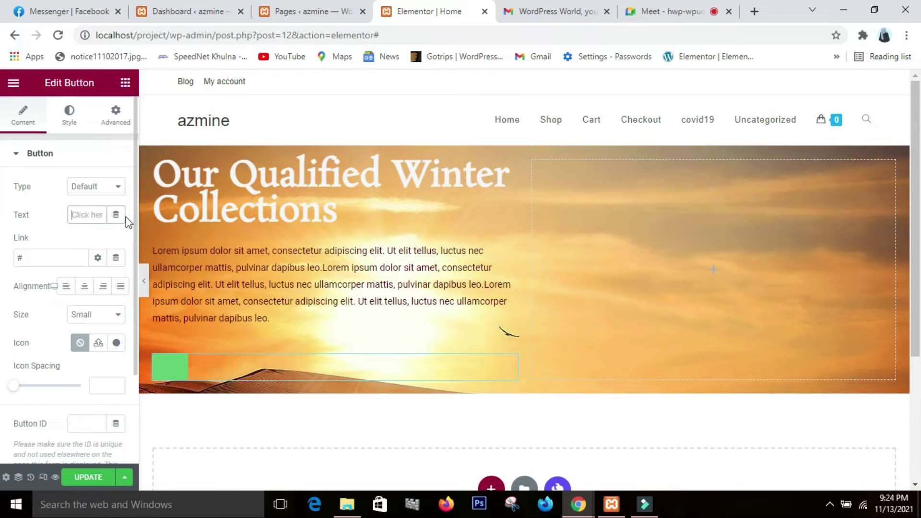
{"action": "type", "text": "Shop"}
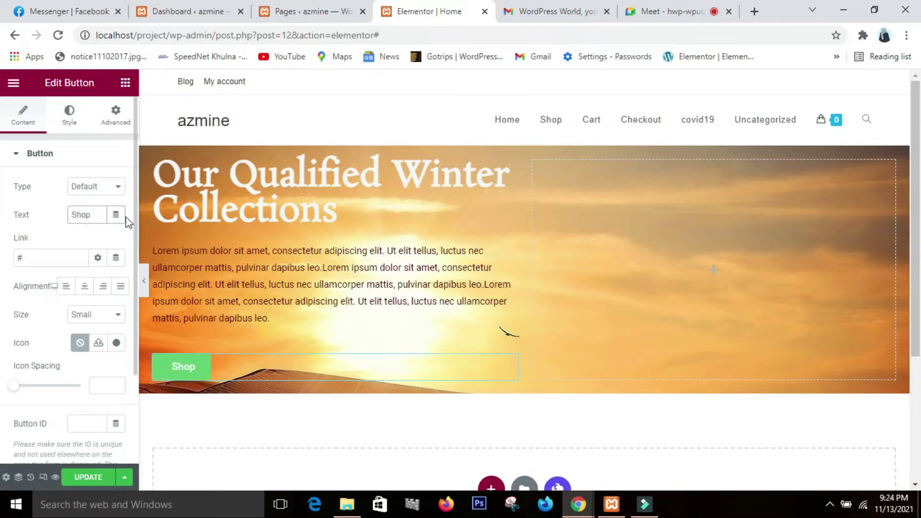
{"action": "type", "text": " now"}
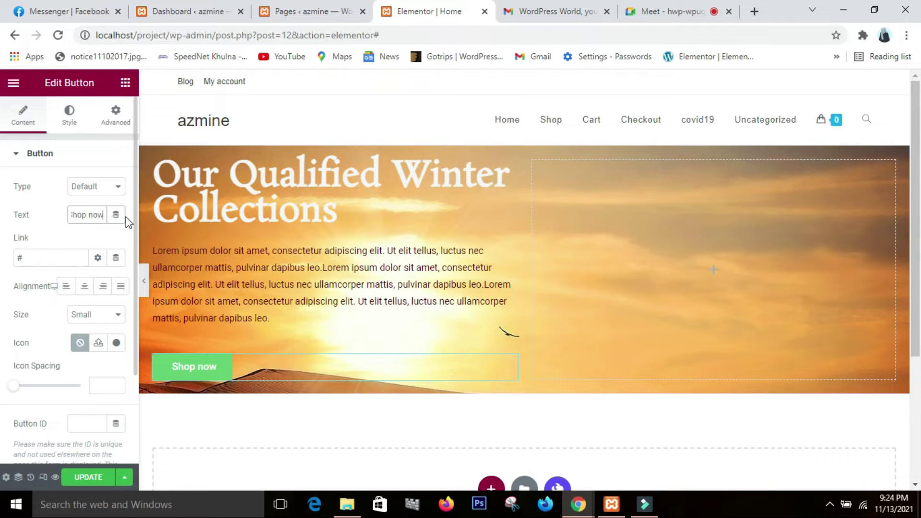
{"action": "left_click", "coordinate": [96, 315]}
{"action": "left_click", "coordinate": [84, 361]}
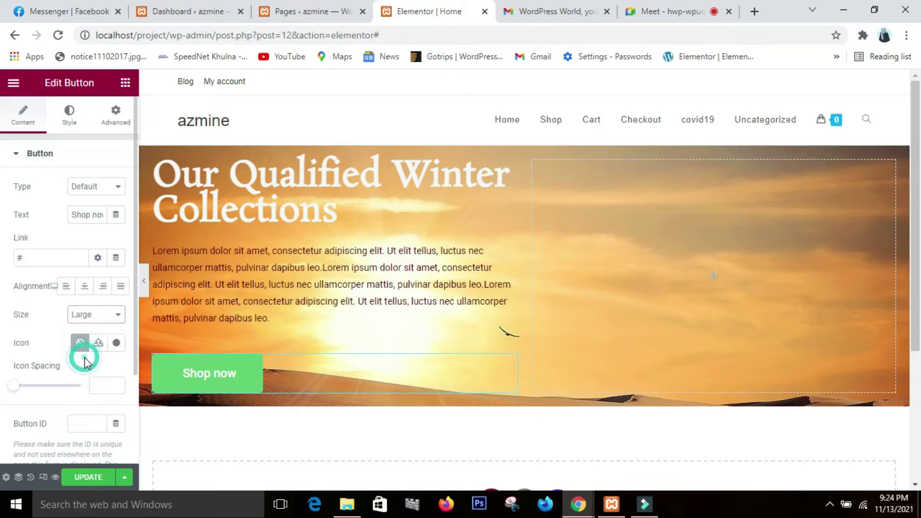
Step: Search the icon library for "cart" and insert the solid shopping cart icon into the Shop now button
{"action": "left_click", "coordinate": [116, 342]}
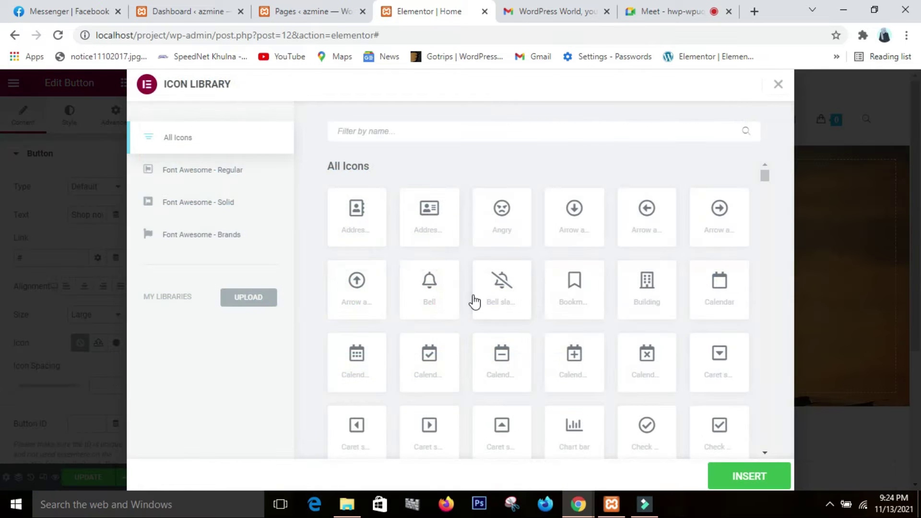
{"action": "left_click", "coordinate": [490, 133]}
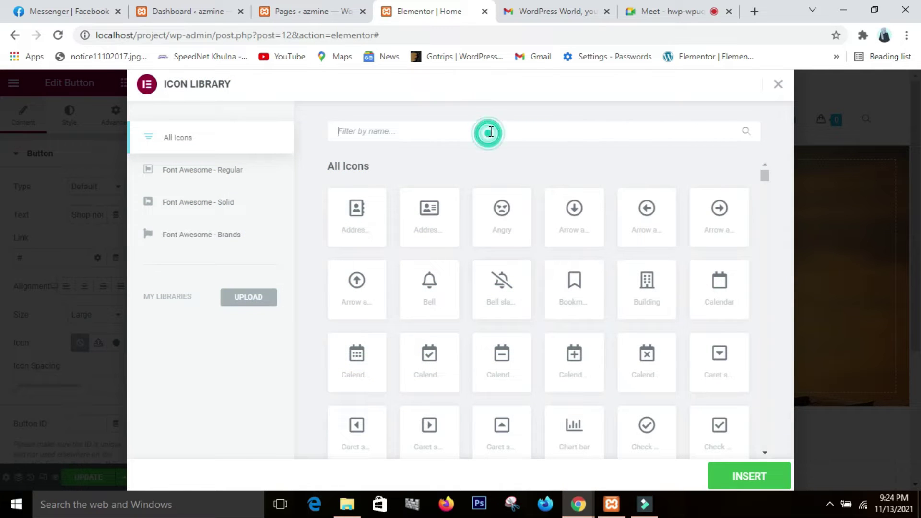
{"action": "type", "text": "cart"}
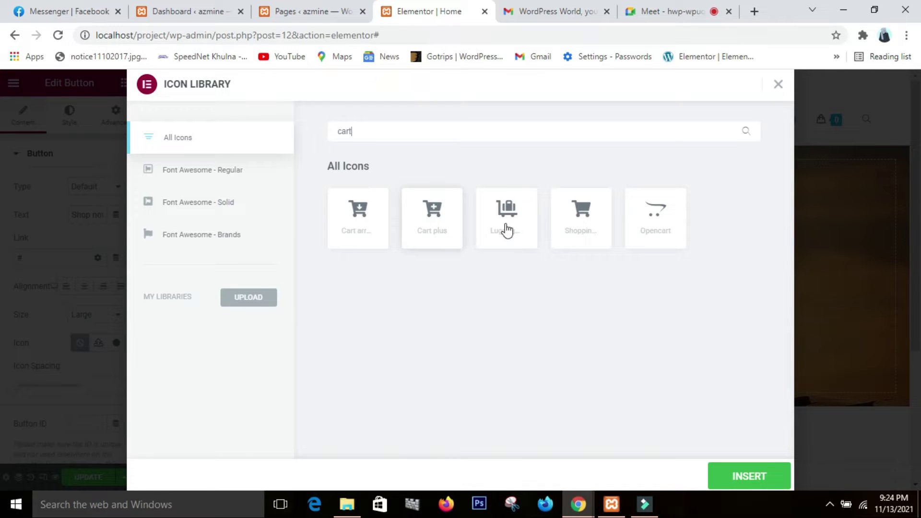
{"action": "left_click", "coordinate": [567, 218]}
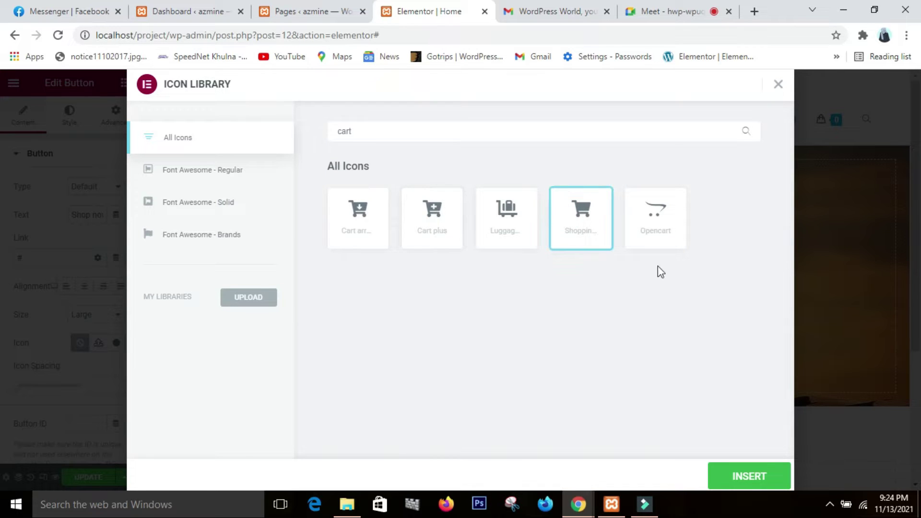
{"action": "left_click", "coordinate": [734, 476]}
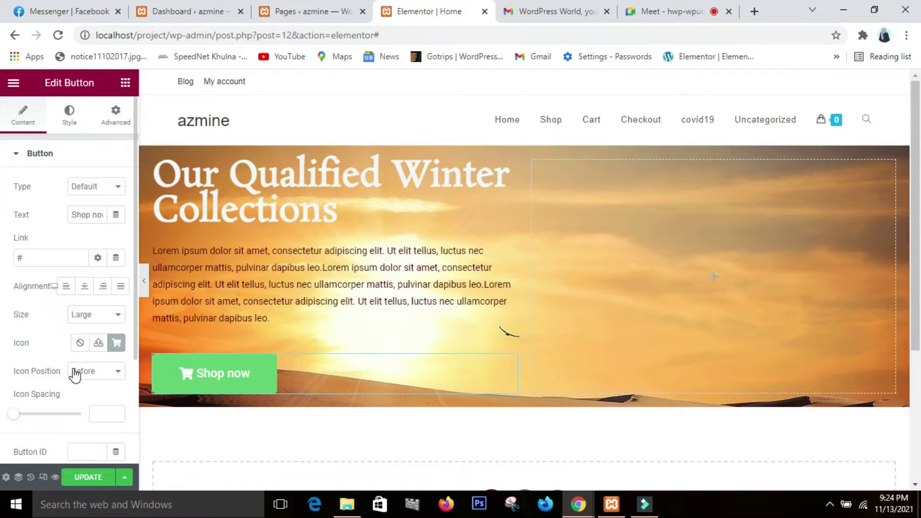
Step: Position the cart icon after the Shop now text and set the icon spacing to 17
{"action": "scroll", "coordinate": [74, 374], "scroll_direction": "down", "scroll_amount": 2}
{"action": "left_click", "coordinate": [114, 302]}
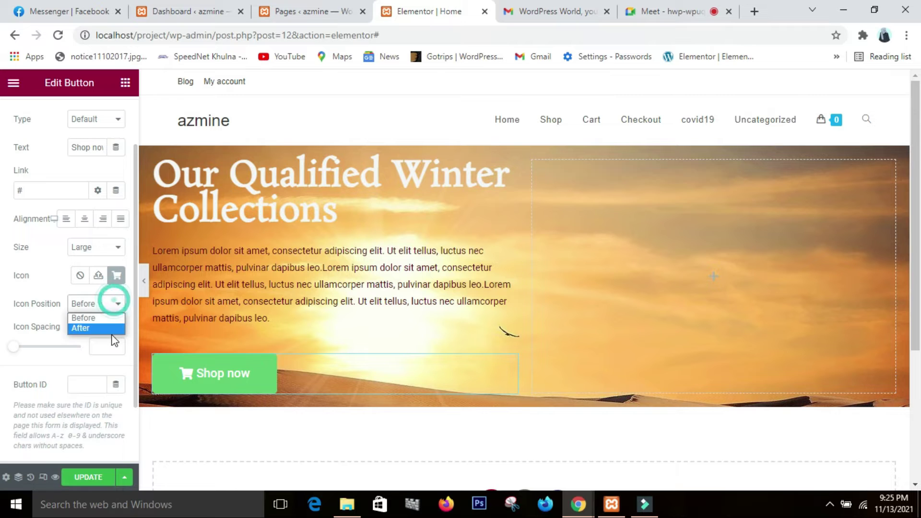
{"action": "left_click", "coordinate": [108, 329]}
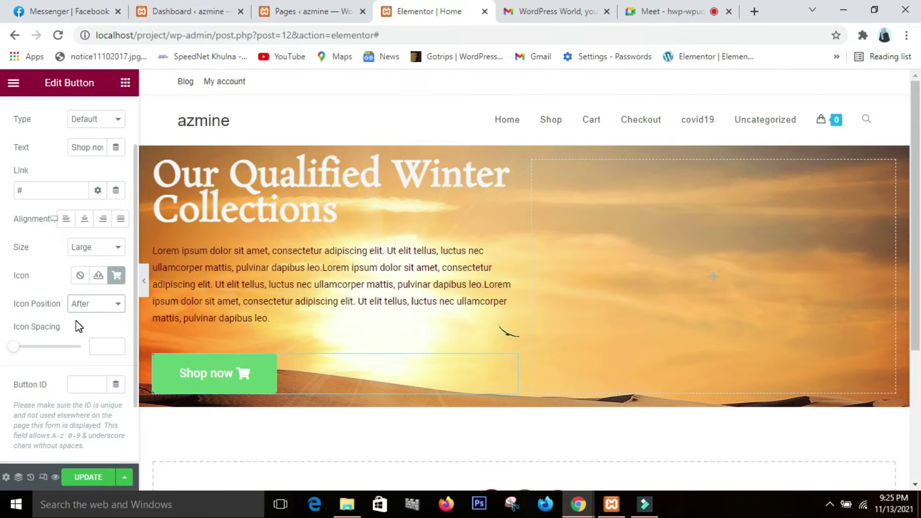
{"action": "left_click", "coordinate": [97, 307]}
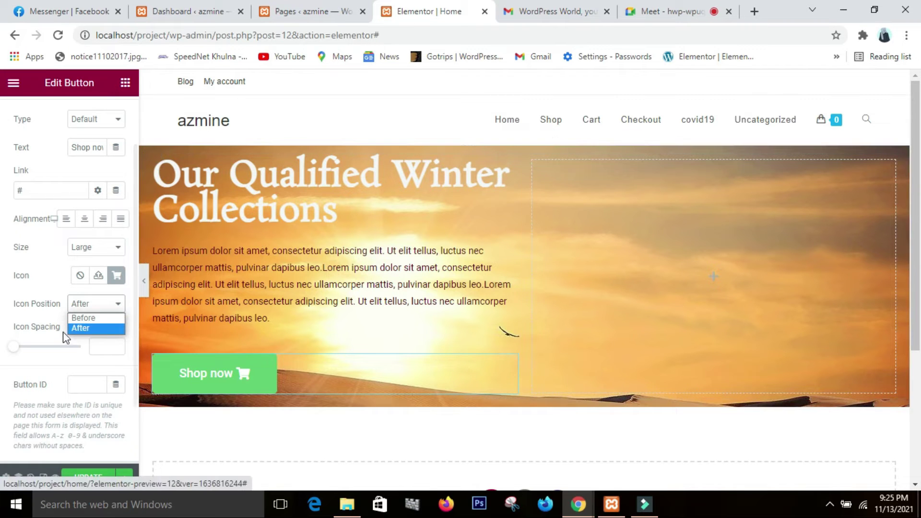
{"action": "left_click", "coordinate": [88, 329]}
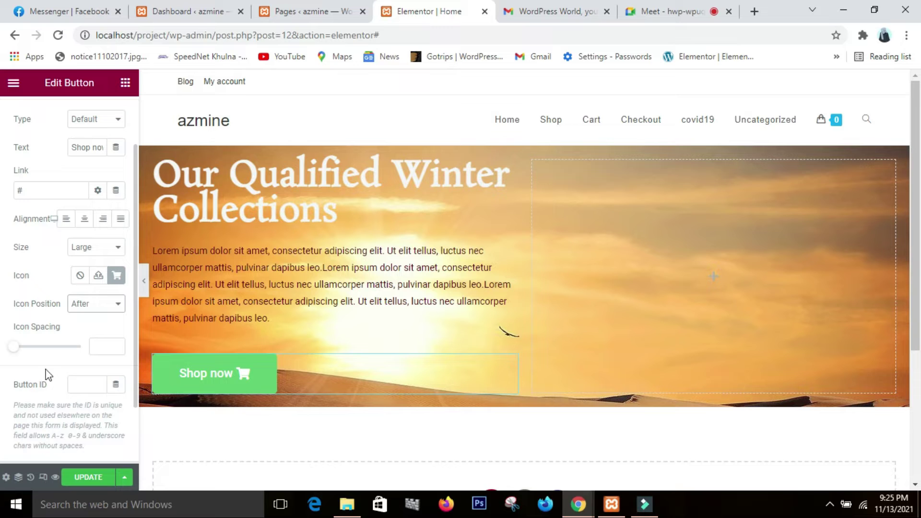
{"action": "left_click_drag", "start_coordinate": [14, 347], "coordinate": [36, 351]}
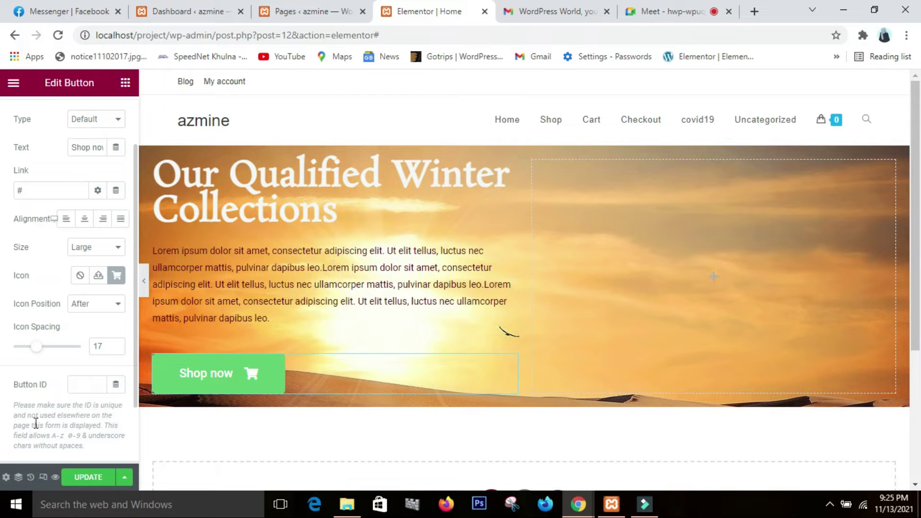
Step: Change the Shop now button's normal background color to crimson, #D02135
{"action": "scroll", "coordinate": [105, 146], "scroll_direction": "up", "scroll_amount": 2}
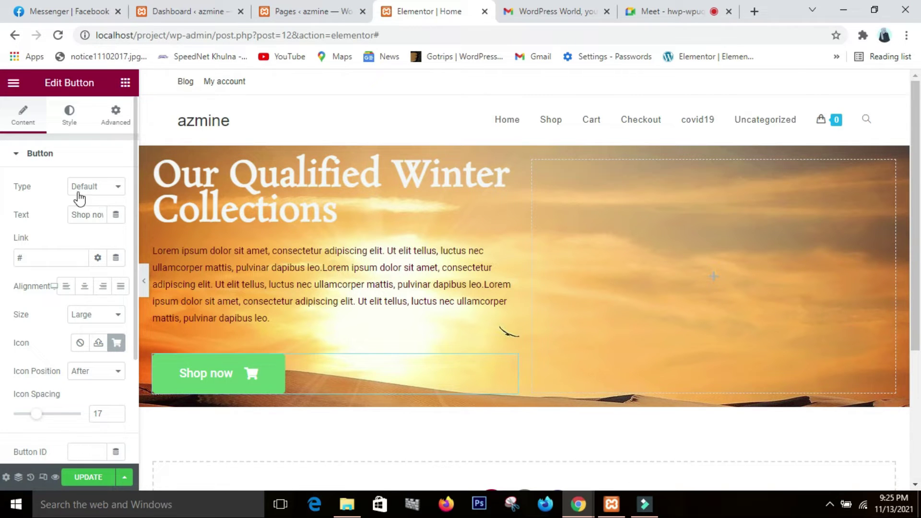
{"action": "left_click", "coordinate": [68, 120]}
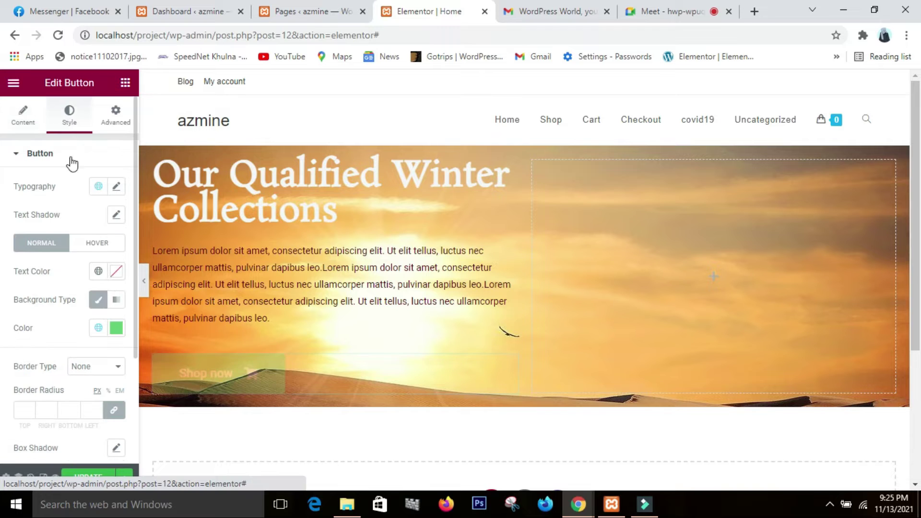
{"action": "left_click", "coordinate": [118, 330]}
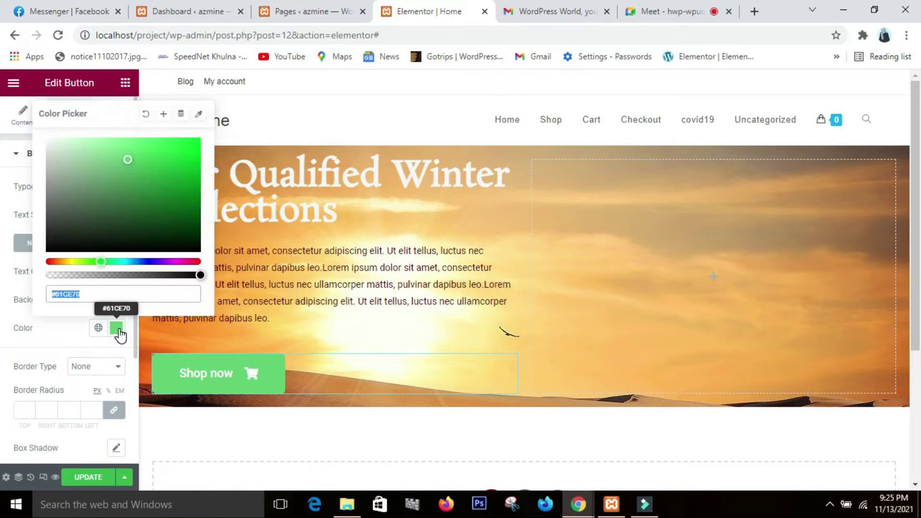
{"action": "left_click", "coordinate": [197, 260]}
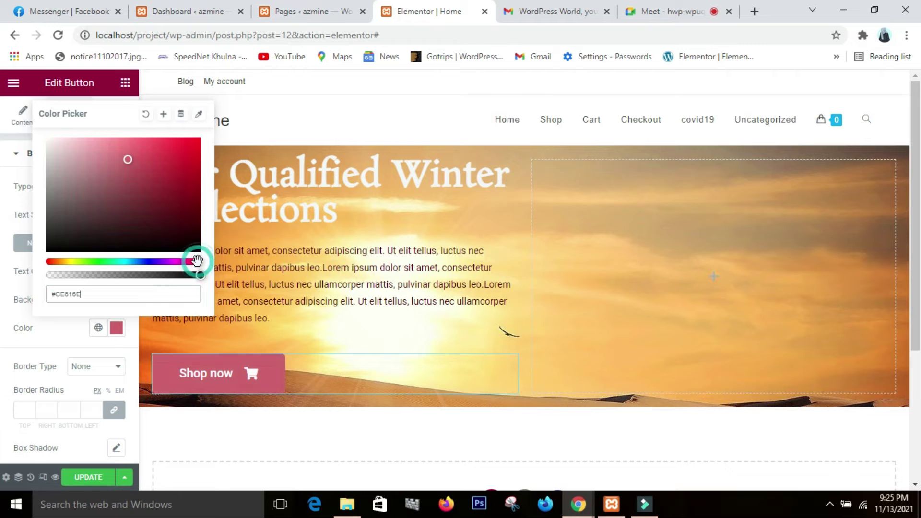
{"action": "left_click", "coordinate": [189, 147]}
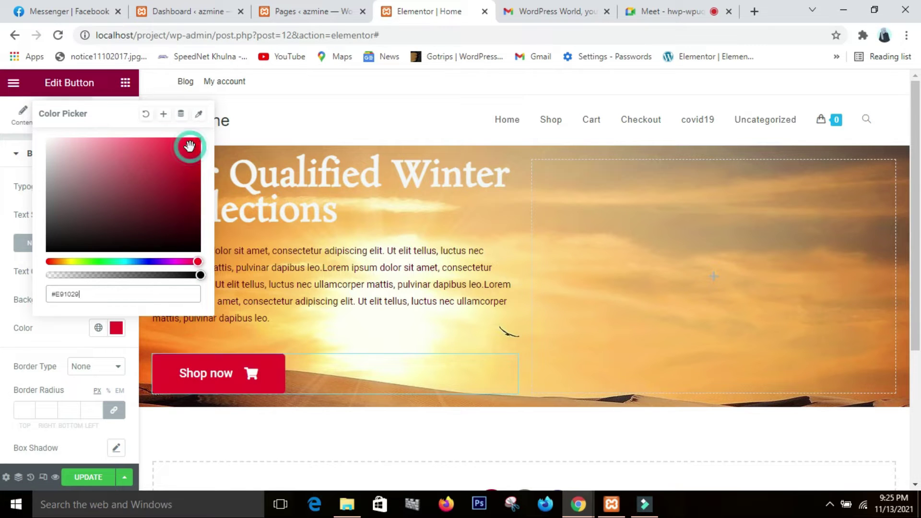
{"action": "mouse_move", "coordinate": [189, 147]}
{"action": "left_mouse_down"}
{"action": "mouse_move", "coordinate": [152, 148]}
{"action": "mouse_move", "coordinate": [164, 192]}
{"action": "mouse_move", "coordinate": [174, 152]}
{"action": "mouse_move", "coordinate": [186, 166]}
{"action": "mouse_move", "coordinate": [170, 162]}
{"action": "mouse_move", "coordinate": [171, 171]}
{"action": "mouse_move", "coordinate": [176, 159]}
{"action": "left_mouse_up"}
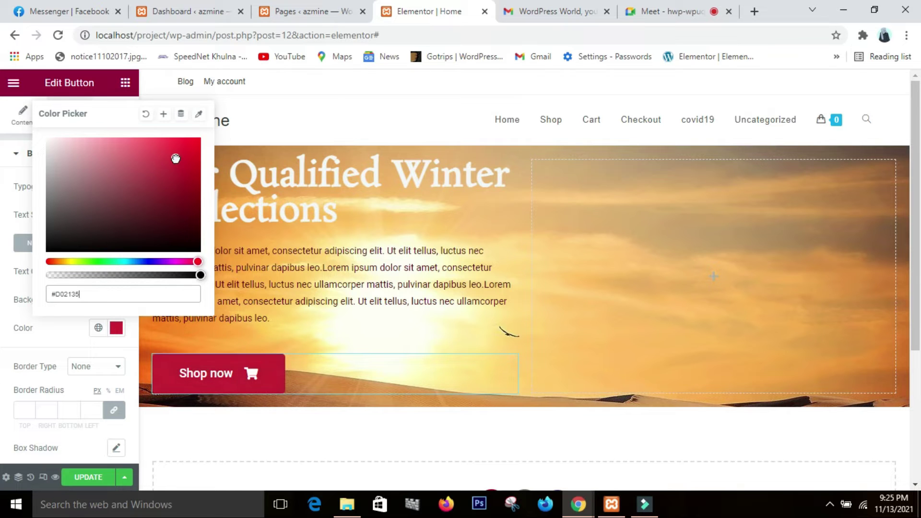
Step: Change the Shop now button's background color to bright blue, #119FCE
{"action": "left_click", "coordinate": [52, 262]}
{"action": "mouse_move", "coordinate": [171, 164]}
{"action": "left_mouse_down"}
{"action": "mouse_move", "coordinate": [194, 148]}
{"action": "mouse_move", "coordinate": [5, 169]}
{"action": "left_mouse_up"}
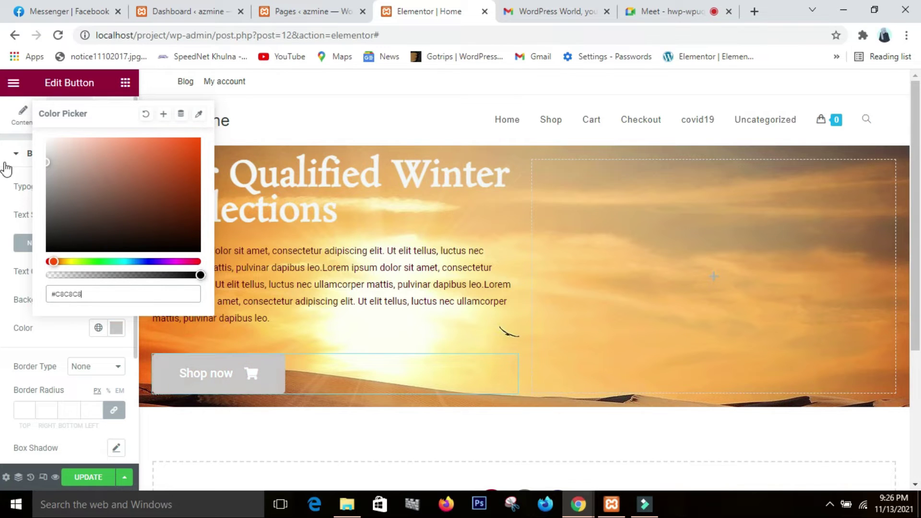
{"action": "left_click", "coordinate": [130, 261]}
{"action": "left_click", "coordinate": [175, 177]}
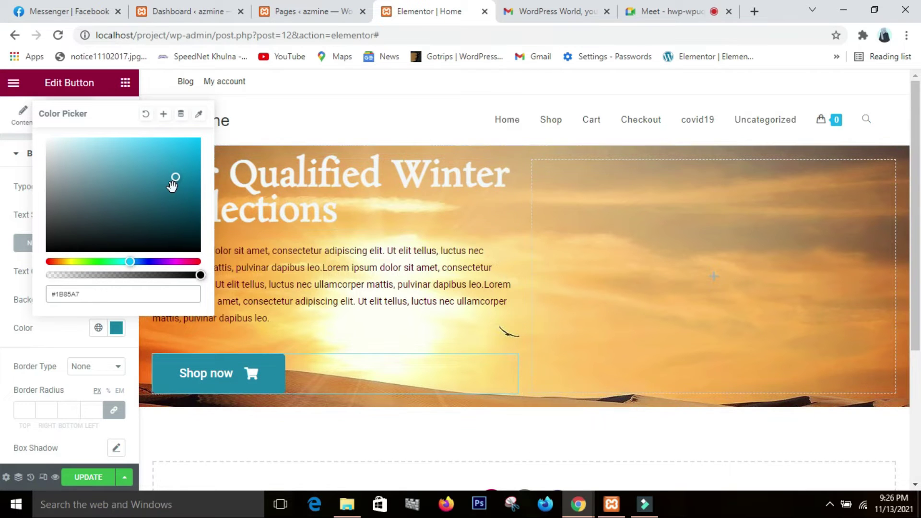
{"action": "mouse_move", "coordinate": [178, 180]}
{"action": "left_mouse_down"}
{"action": "mouse_move", "coordinate": [200, 191]}
{"action": "mouse_move", "coordinate": [198, 204]}
{"action": "mouse_move", "coordinate": [187, 159]}
{"action": "left_mouse_up"}
{"action": "left_click", "coordinate": [51, 343]}
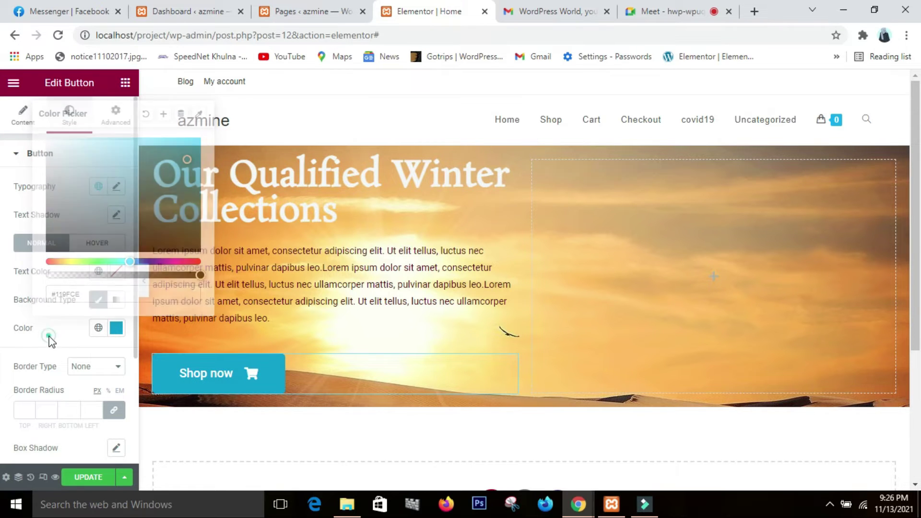
Step: Change the Shop now button's background color to emerald green, #01A670
{"action": "left_click", "coordinate": [114, 330]}
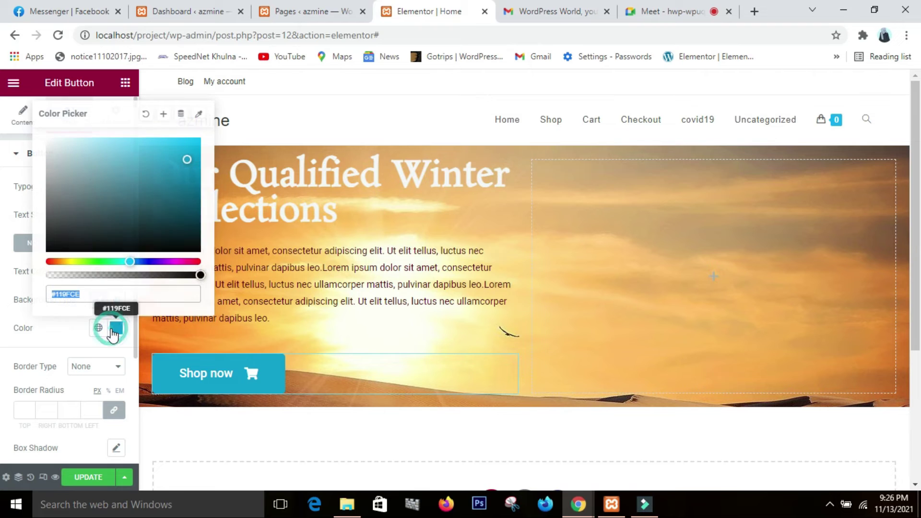
{"action": "left_click_drag", "start_coordinate": [127, 263], "coordinate": [166, 263]}
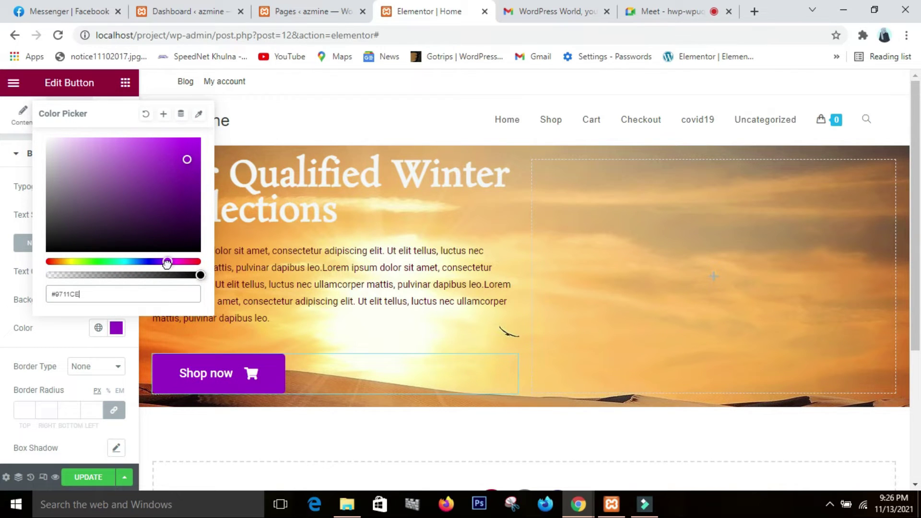
{"action": "left_click_drag", "start_coordinate": [166, 263], "coordinate": [114, 263]}
{"action": "left_click", "coordinate": [192, 161]}
{"action": "left_click_drag", "start_coordinate": [192, 161], "coordinate": [202, 181]}
{"action": "left_click", "coordinate": [201, 183]}
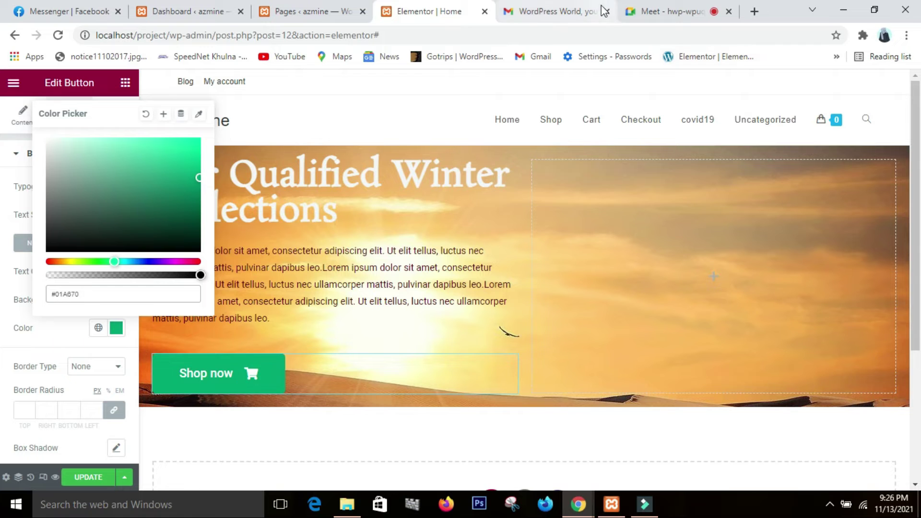
Step: Admit the waiting participant to the Google Meet call and return to the Elementor page editor
{"action": "left_click", "coordinate": [648, 6]}
{"action": "left_click", "coordinate": [582, 150]}
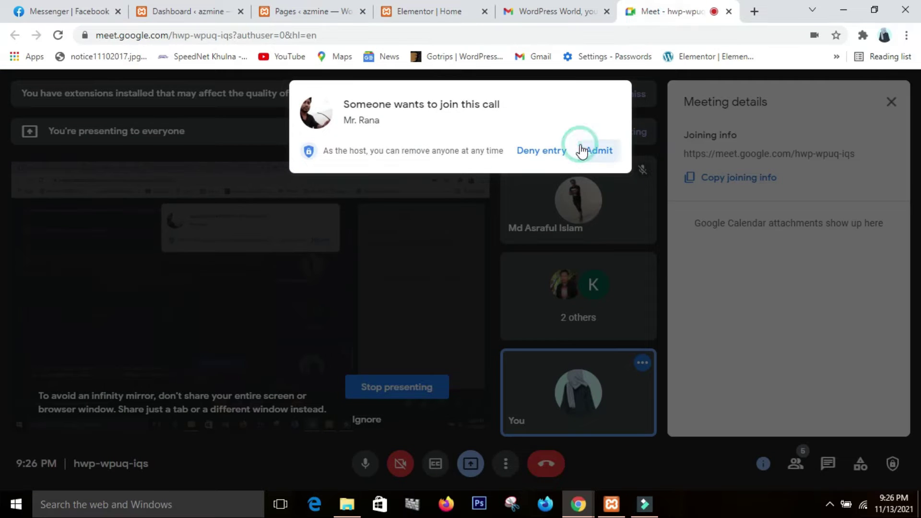
{"action": "left_click", "coordinate": [427, 13]}
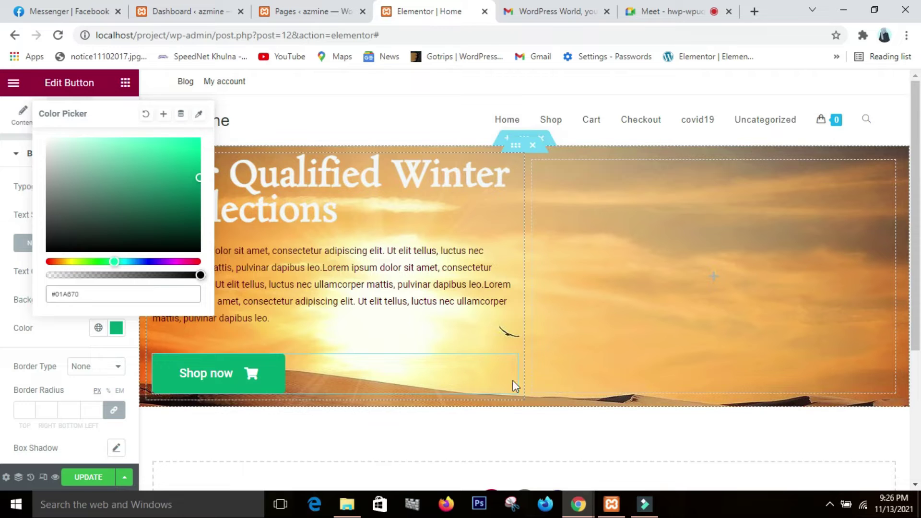
Step: Change the Shop now button's background color to dark olive green, #5A6501
{"action": "left_click_drag", "start_coordinate": [113, 261], "coordinate": [67, 261]}
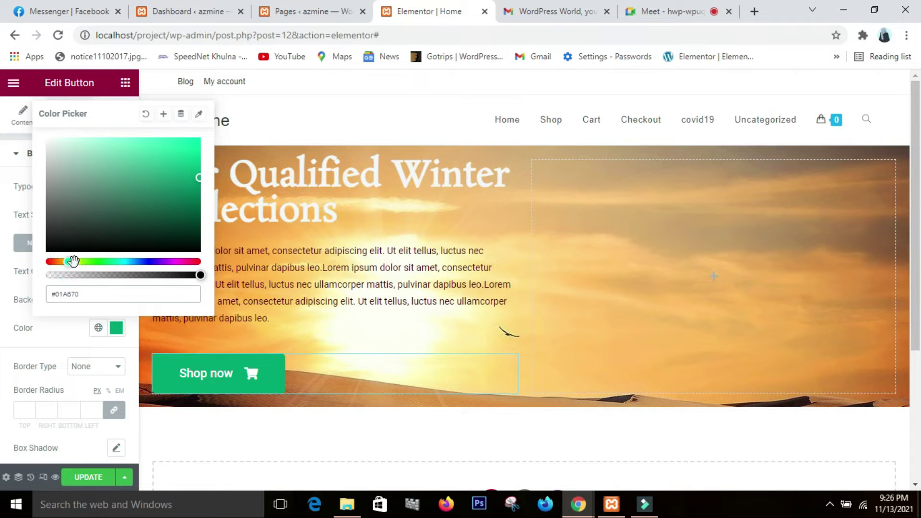
{"action": "left_click", "coordinate": [74, 261]}
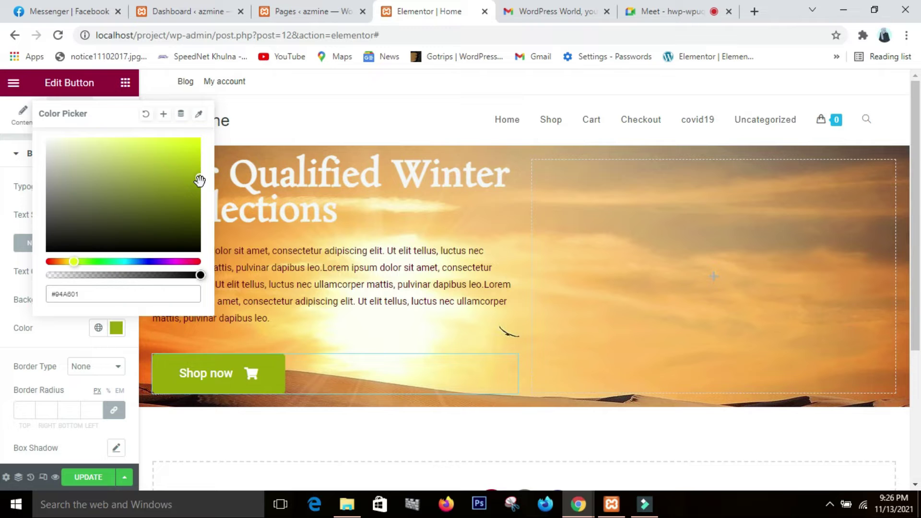
{"action": "left_click_drag", "start_coordinate": [186, 178], "coordinate": [183, 205]}
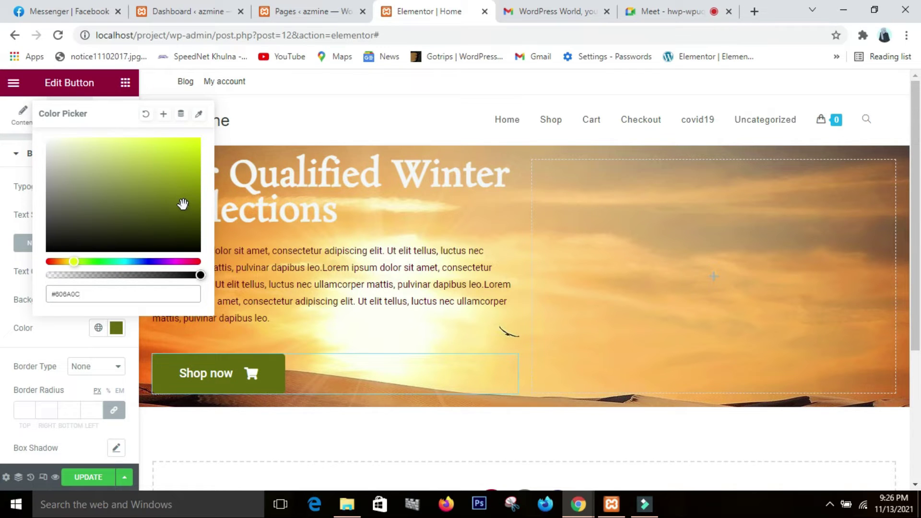
{"action": "left_click_drag", "start_coordinate": [188, 172], "coordinate": [269, 207]}
{"action": "left_click", "coordinate": [105, 294]}
{"action": "left_click", "coordinate": [61, 342]}
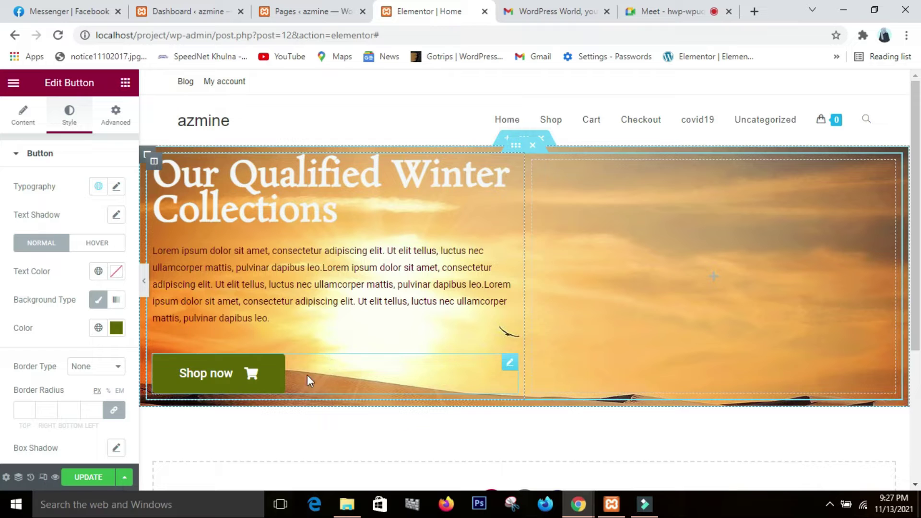
Step: Set the Shop now button's background color to a dark greyish purple, #544F64
{"action": "left_click", "coordinate": [106, 330]}
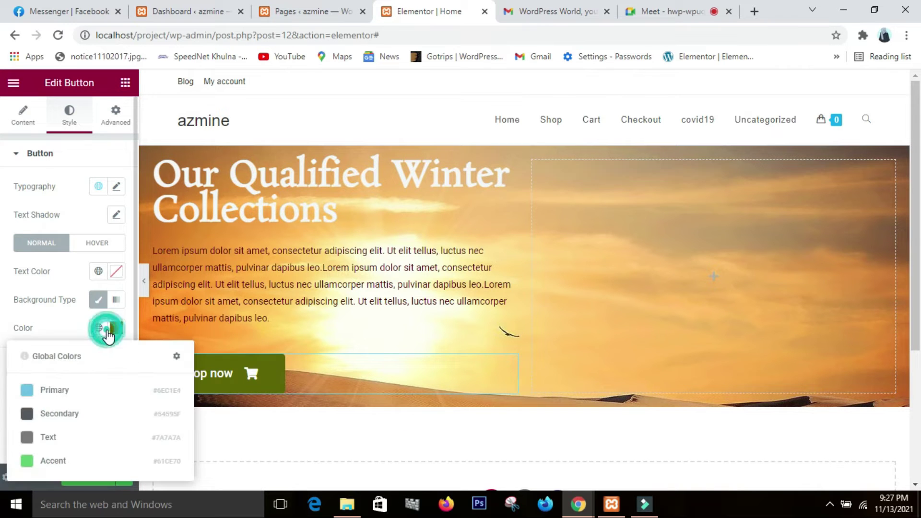
{"action": "left_click", "coordinate": [50, 335]}
{"action": "left_click", "coordinate": [111, 330]}
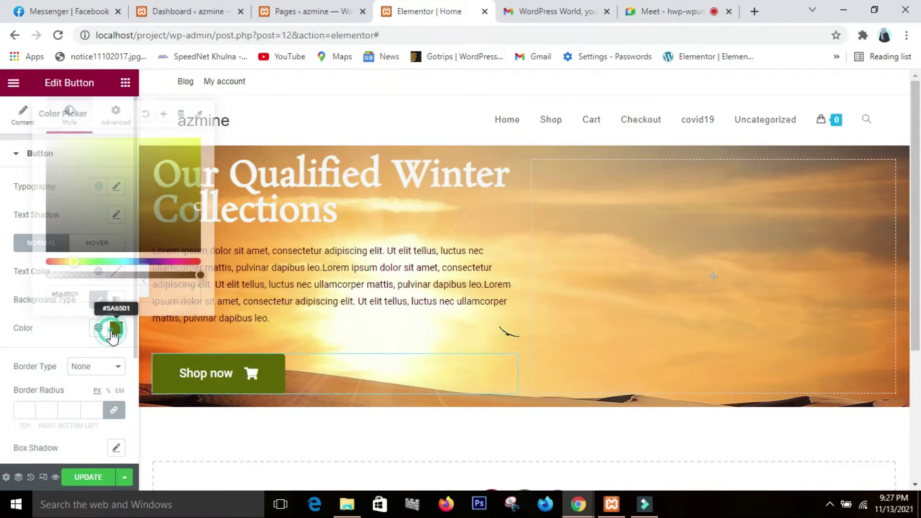
{"action": "left_click", "coordinate": [154, 262]}
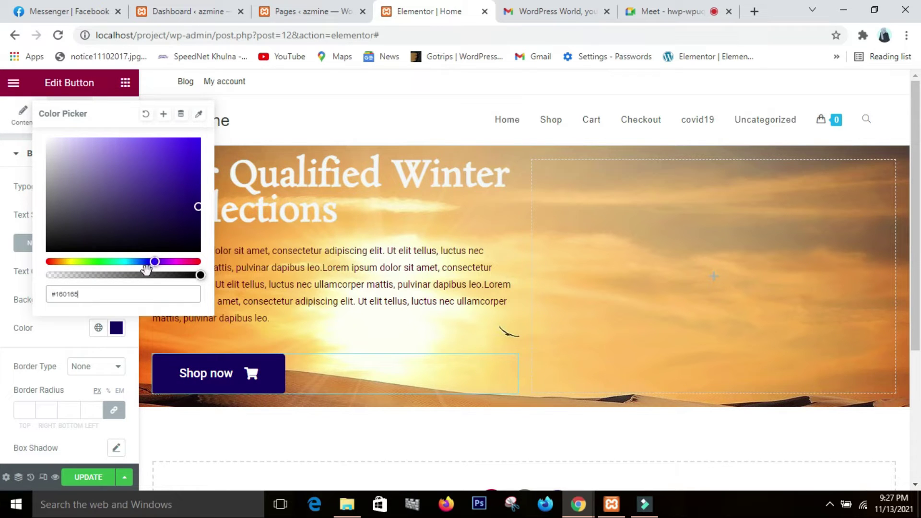
{"action": "left_click", "coordinate": [91, 196]}
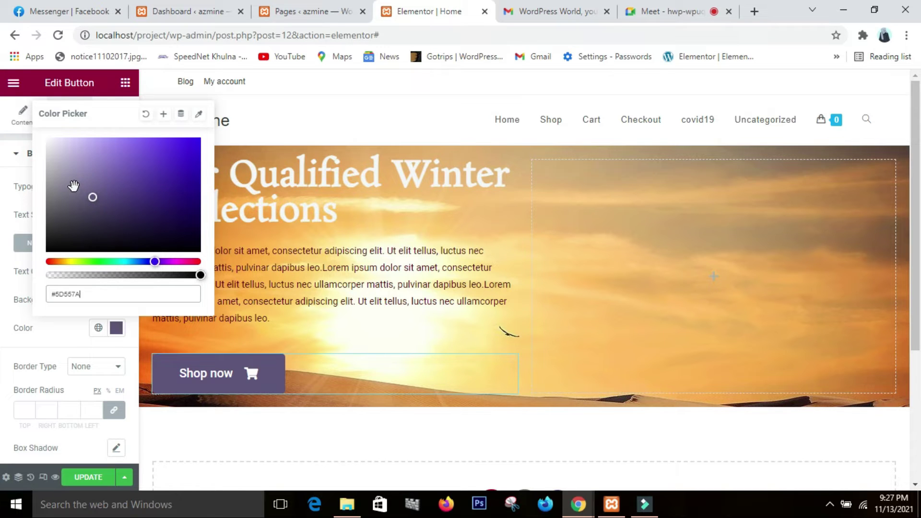
{"action": "left_click_drag", "start_coordinate": [52, 140], "coordinate": [59, 147]}
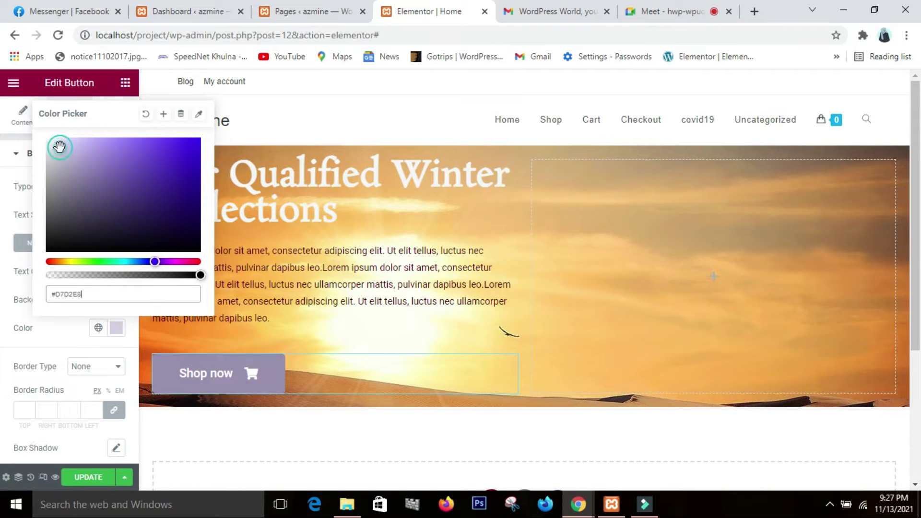
{"action": "left_click", "coordinate": [76, 206]}
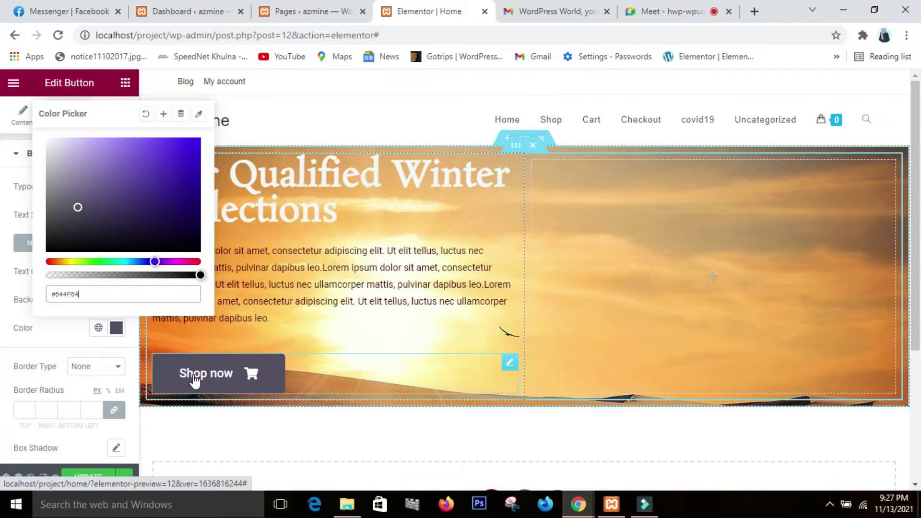
{"action": "left_click", "coordinate": [65, 341]}
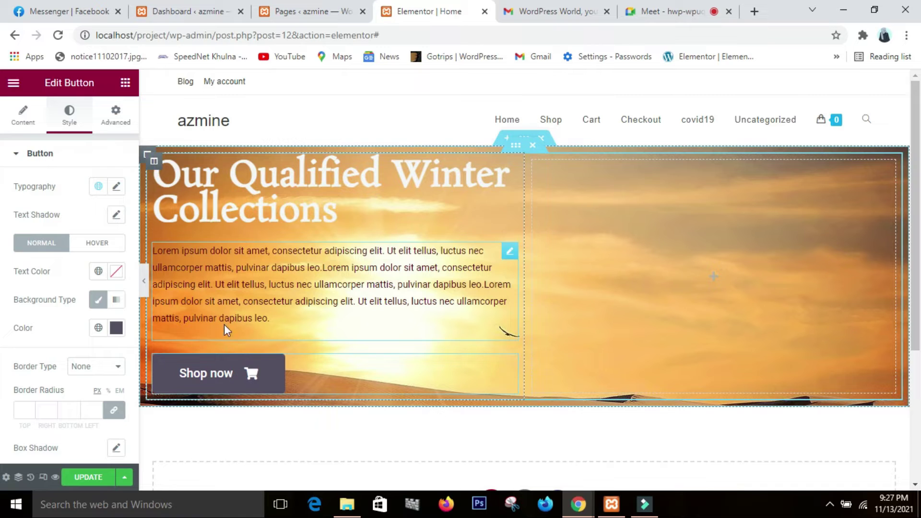
Step: Switch the Shop now button's styling to the hover state and set its background type to Classic
{"action": "left_click", "coordinate": [97, 243]}
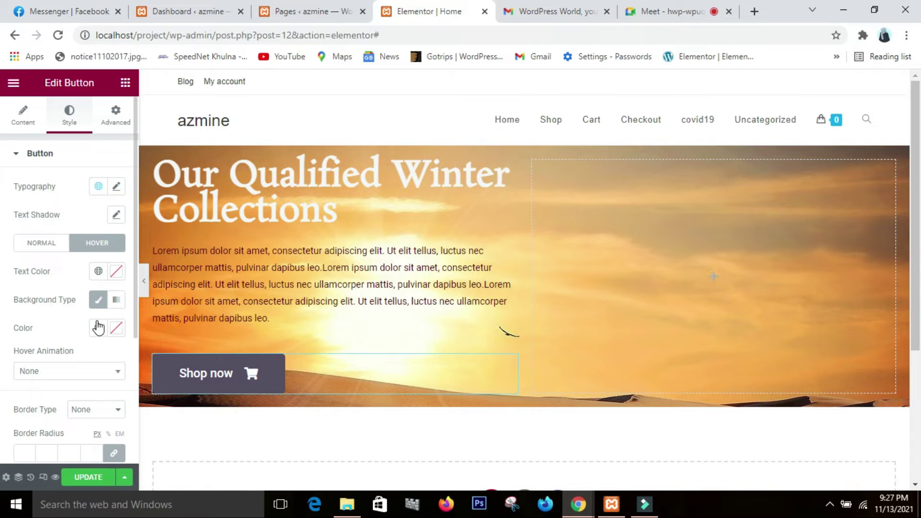
{"action": "left_click", "coordinate": [95, 307]}
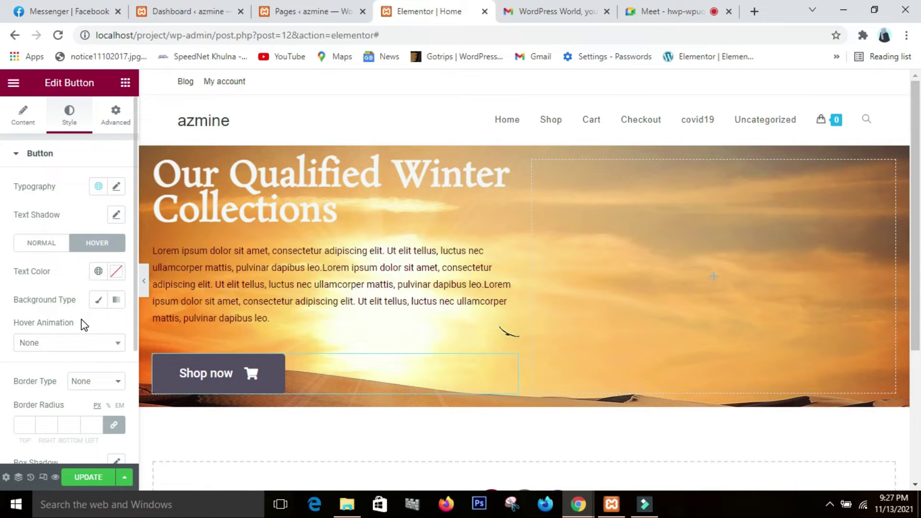
{"action": "left_click", "coordinate": [116, 300]}
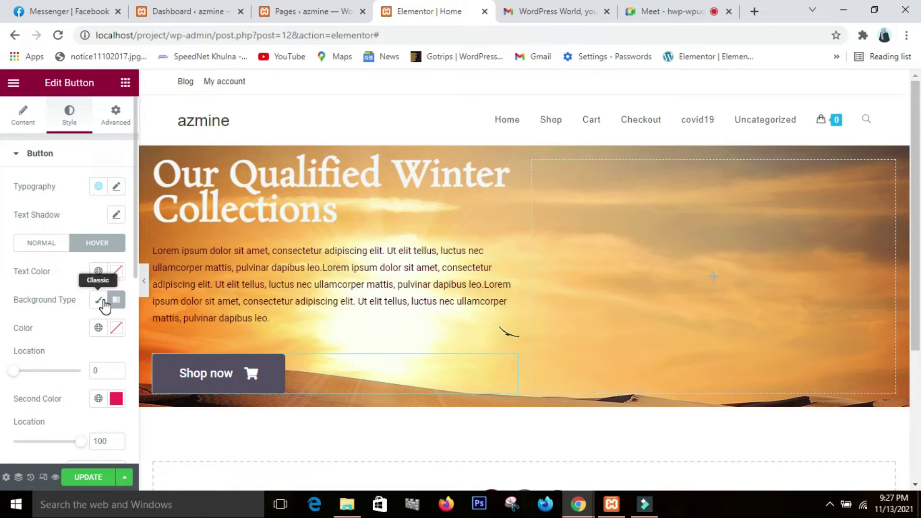
{"action": "left_click", "coordinate": [99, 301]}
{"action": "left_click", "coordinate": [99, 328]}
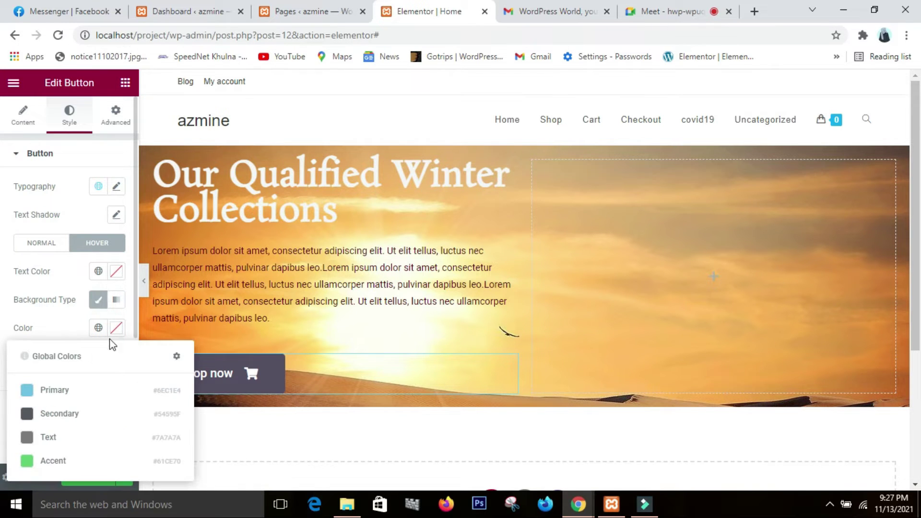
{"action": "left_click", "coordinate": [76, 321]}
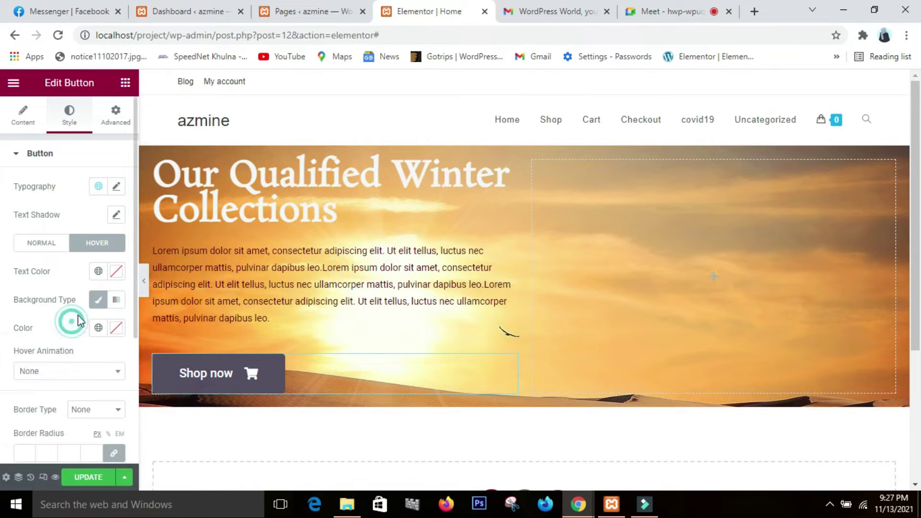
Step: Set the Shop now button's hover background color to a semi-transparent dark red, #8F0808CF
{"action": "left_click", "coordinate": [116, 328]}
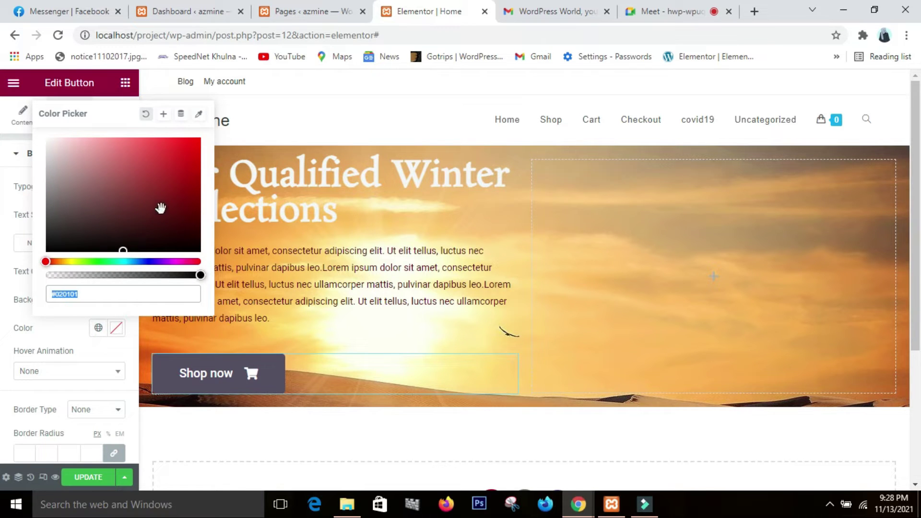
{"action": "left_click", "coordinate": [192, 188]}
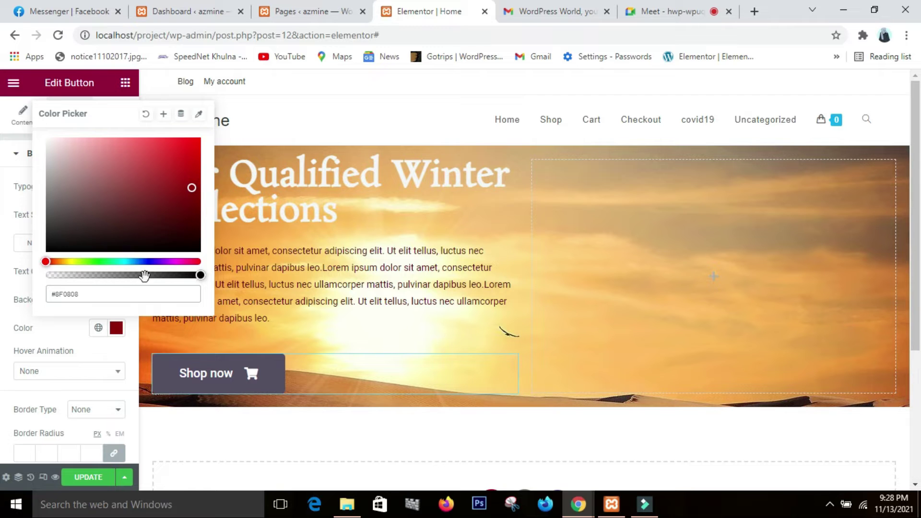
{"action": "left_click_drag", "start_coordinate": [200, 276], "coordinate": [45, 262]}
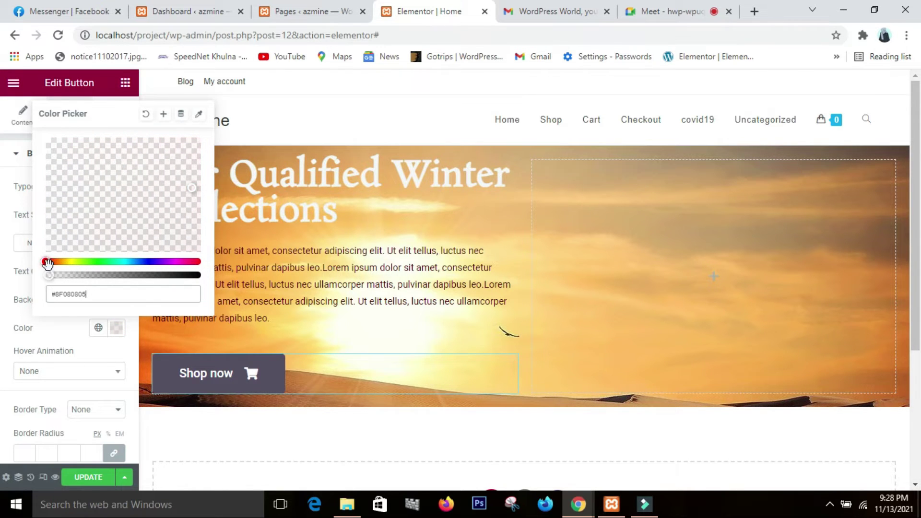
{"action": "left_click", "coordinate": [52, 291]}
{"action": "key", "text": "End"}
{"action": "key", "text": "BackSpace"}
{"action": "key", "text": "BackSpace"}
{"action": "type", "text": "54"}
{"action": "left_click_drag", "start_coordinate": [116, 277], "coordinate": [170, 287]}
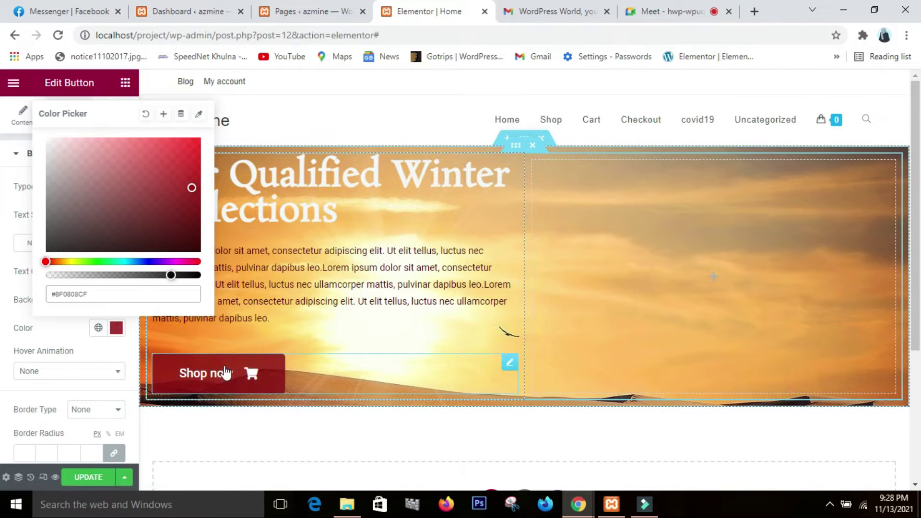
{"action": "left_click", "coordinate": [50, 323]}
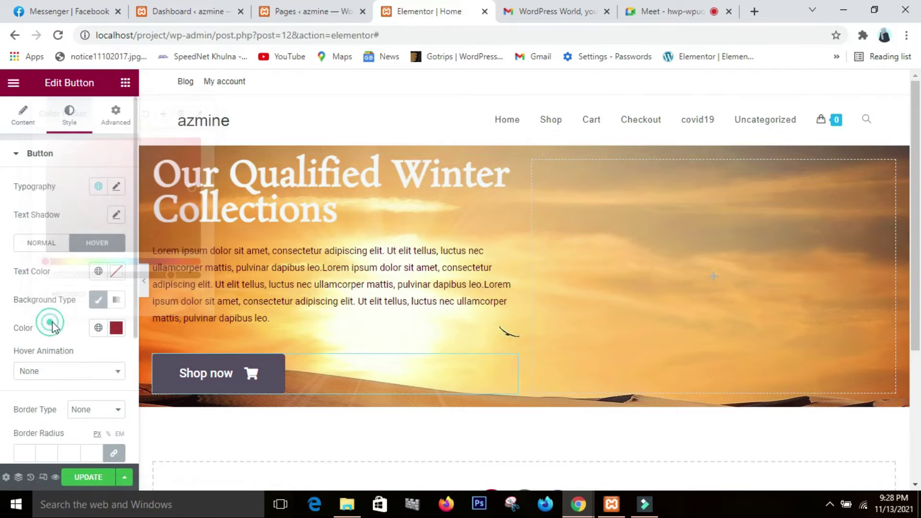
Step: Set the Shop now button's hover animation to Wobble Vertical
{"action": "left_click", "coordinate": [76, 371]}
{"action": "scroll", "coordinate": [41, 326], "scroll_direction": "down", "scroll_amount": 5}
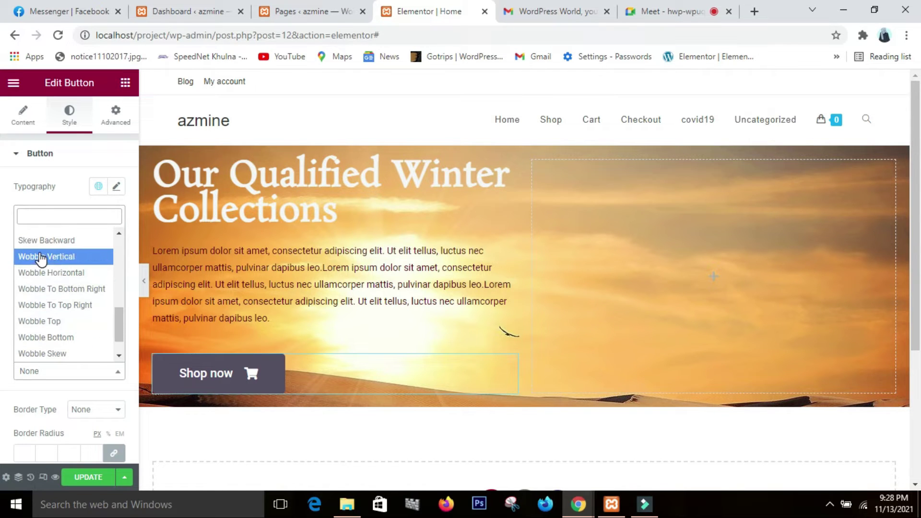
{"action": "left_click", "coordinate": [45, 258]}
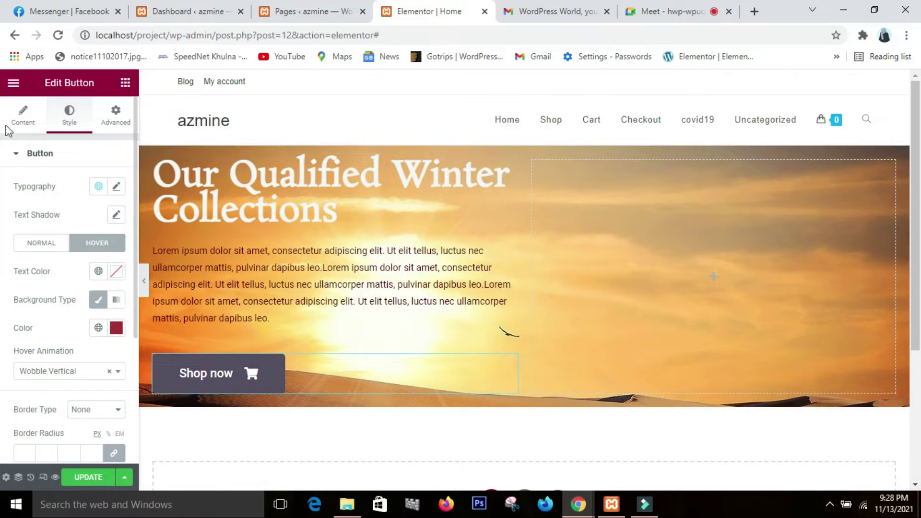
Step: Try right and center alignment on the Shop now button, and settle on left alignment
{"action": "scroll", "coordinate": [26, 338], "scroll_direction": "down", "scroll_amount": 4}
{"action": "scroll", "coordinate": [26, 338], "scroll_direction": "up", "scroll_amount": 1}
{"action": "scroll", "coordinate": [26, 338], "scroll_direction": "up", "scroll_amount": 3}
{"action": "left_click", "coordinate": [21, 115]}
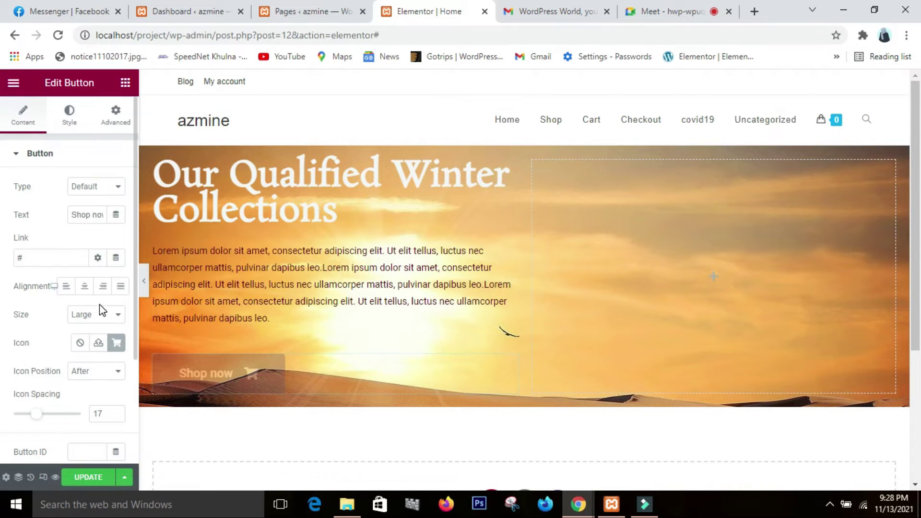
{"action": "left_click", "coordinate": [103, 289]}
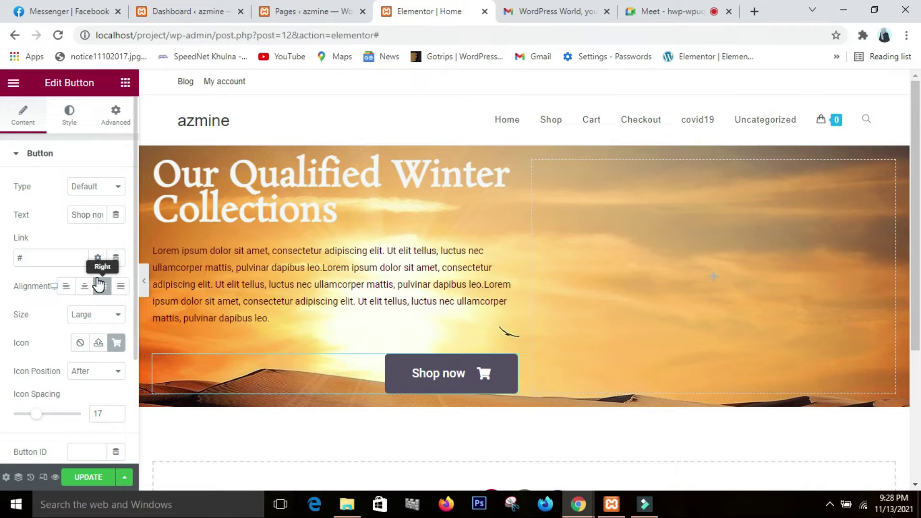
{"action": "left_click", "coordinate": [85, 289]}
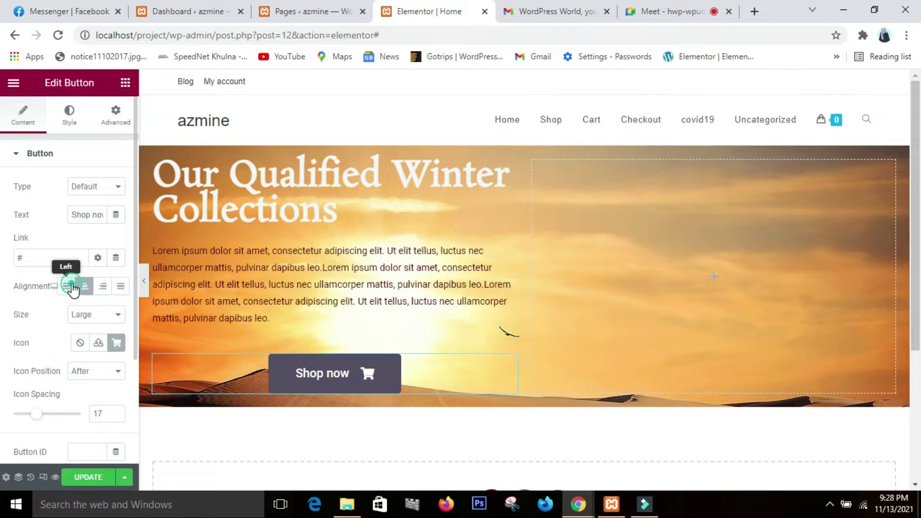
{"action": "left_click", "coordinate": [67, 288]}
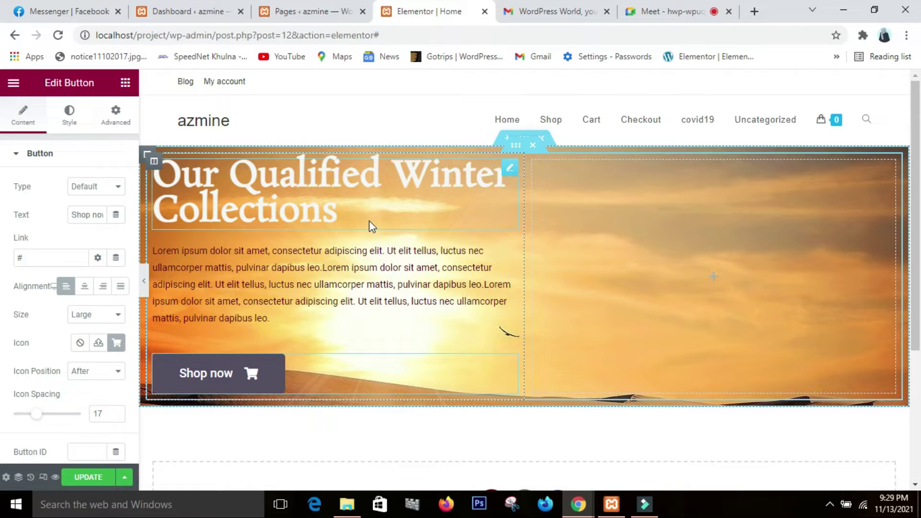
Step: Increase the winter collections heading's font size to 62 px
{"action": "left_click", "coordinate": [197, 219]}
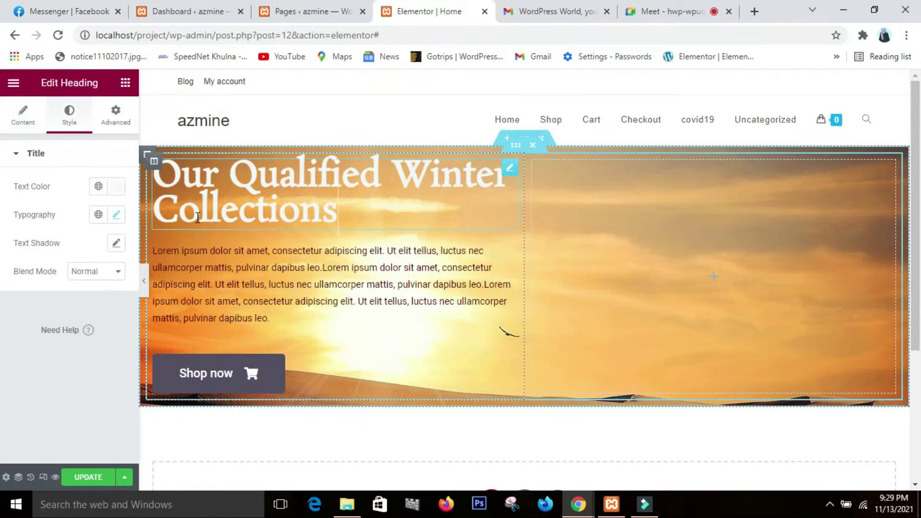
{"action": "left_click", "coordinate": [121, 215]}
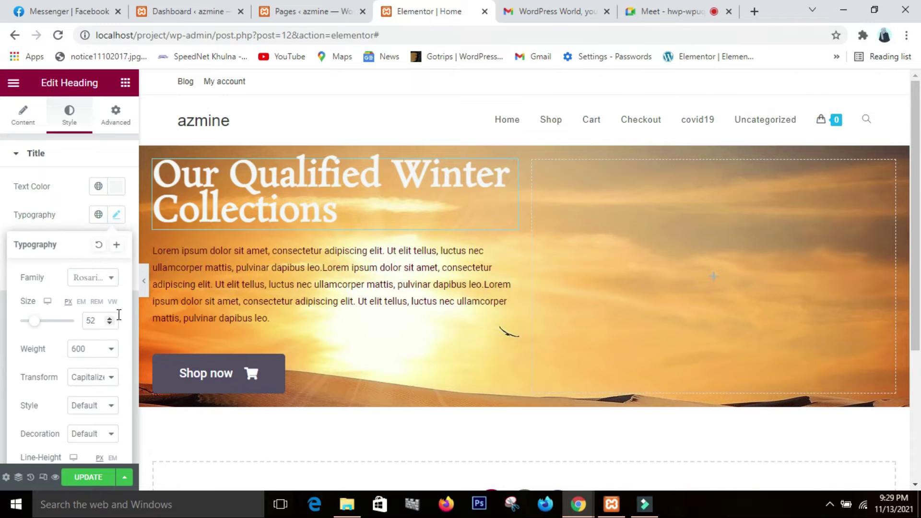
{"action": "left_click_drag", "start_coordinate": [113, 319], "coordinate": [114, 321]}
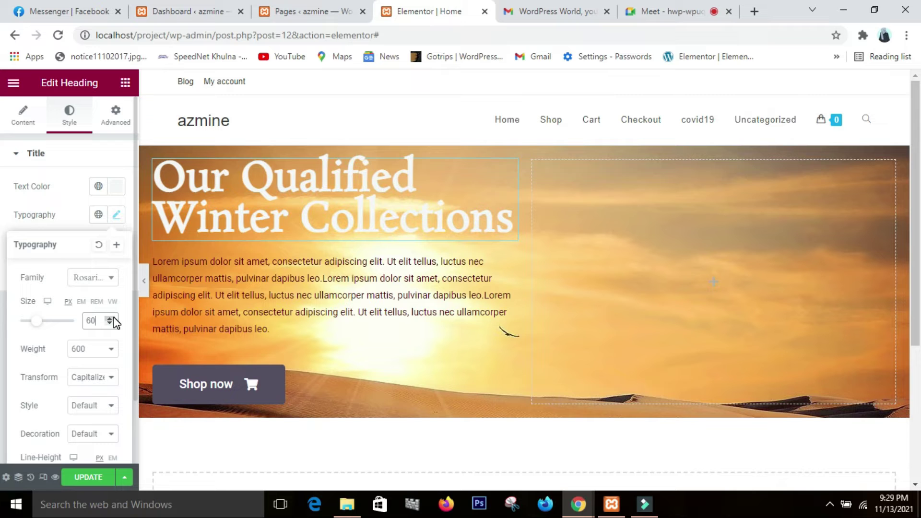
{"action": "double_click", "coordinate": [114, 319]}
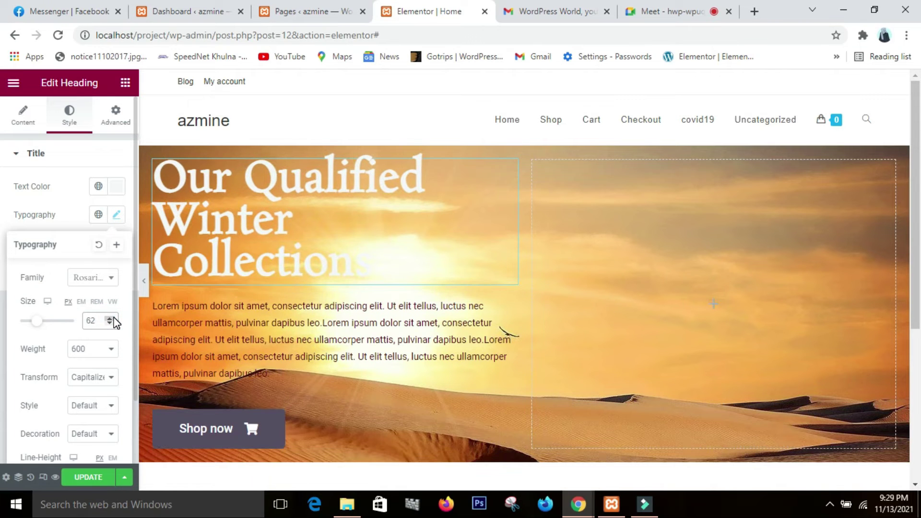
{"action": "left_click", "coordinate": [660, 257]}
Step: Add an Image widget to the hero section's empty right column and open its image selection
{"action": "left_click", "coordinate": [122, 84]}
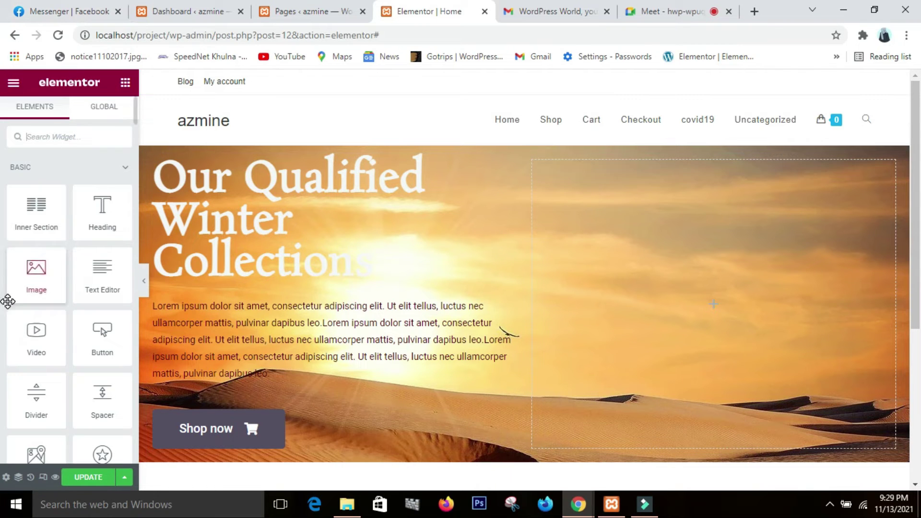
{"action": "left_click_drag", "start_coordinate": [16, 292], "coordinate": [623, 305]}
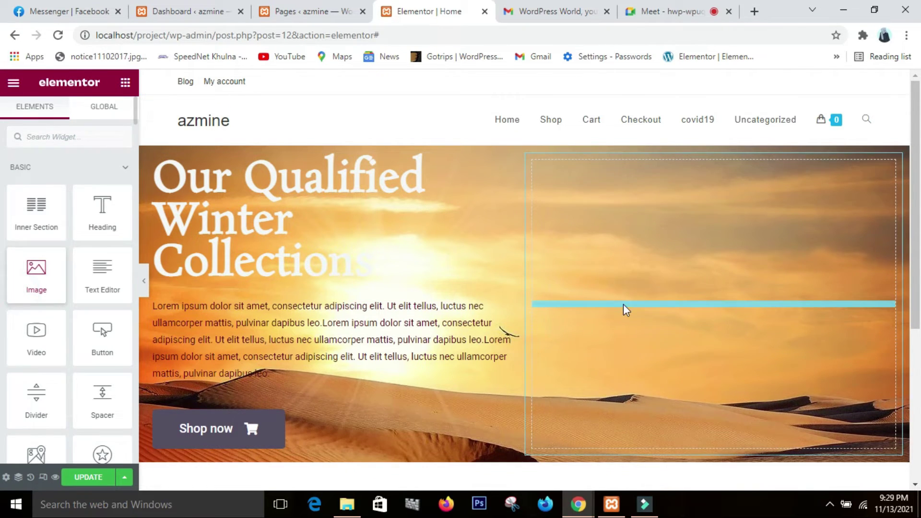
{"action": "left_click", "coordinate": [51, 236]}
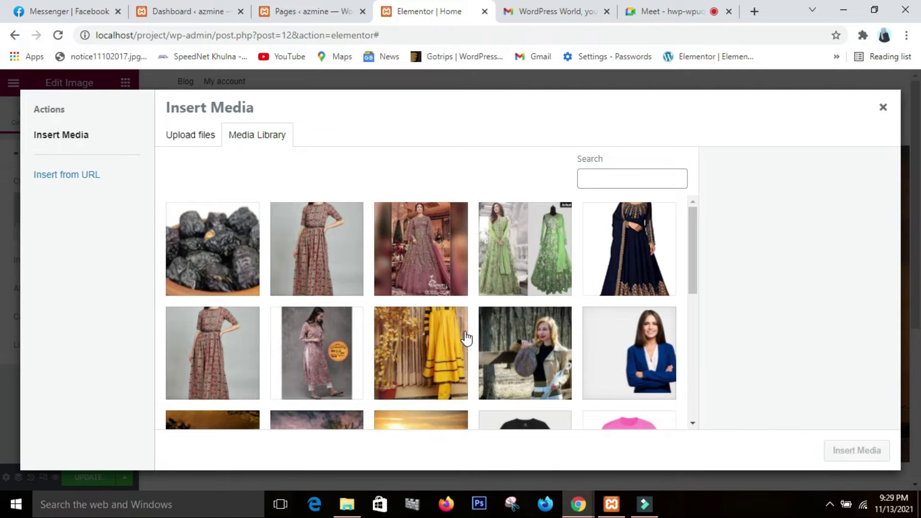
Step: Insert the patterned long dress photo, s-aa-0119-boho-long-dress-aayu-original-imag3ghzyktnj3bz-1.jpeg, from the existing media into the Image widget
{"action": "scroll", "coordinate": [465, 338], "scroll_direction": "down", "scroll_amount": 7}
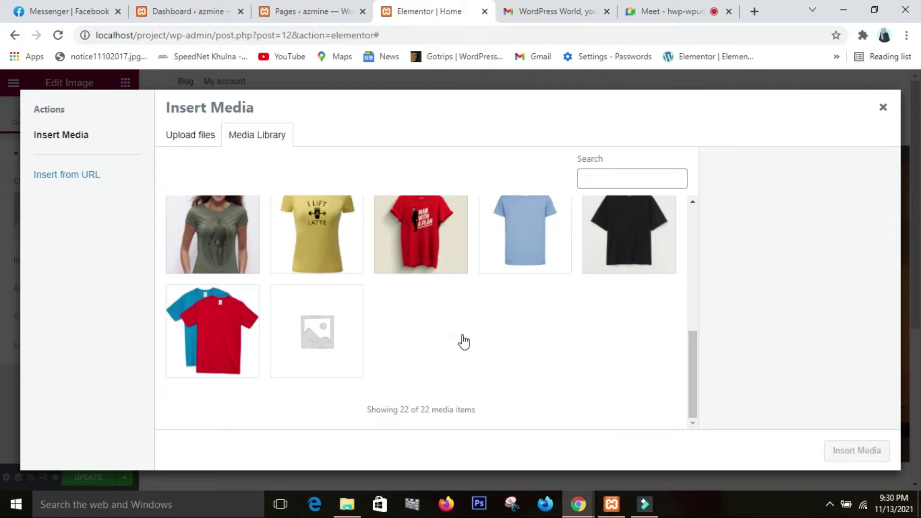
{"action": "scroll", "coordinate": [464, 341], "scroll_direction": "up", "scroll_amount": 6}
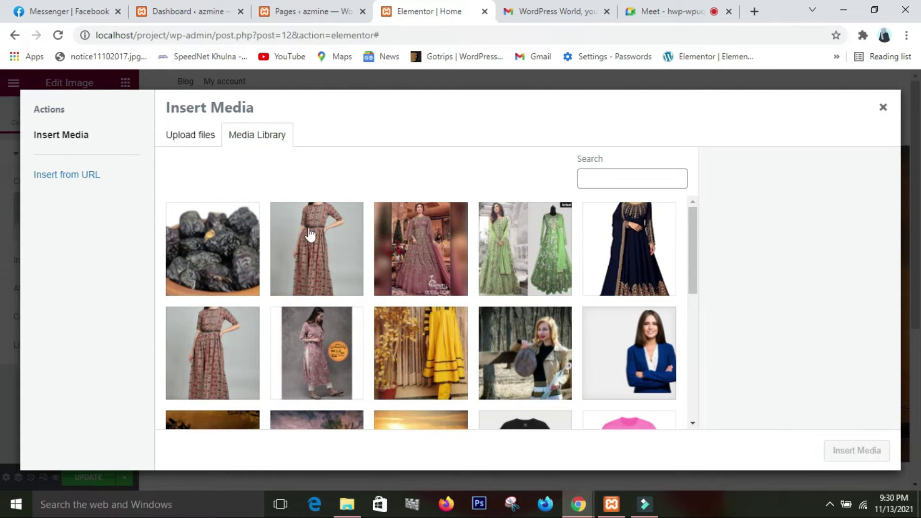
{"action": "scroll", "coordinate": [278, 366], "scroll_direction": "down", "scroll_amount": 6}
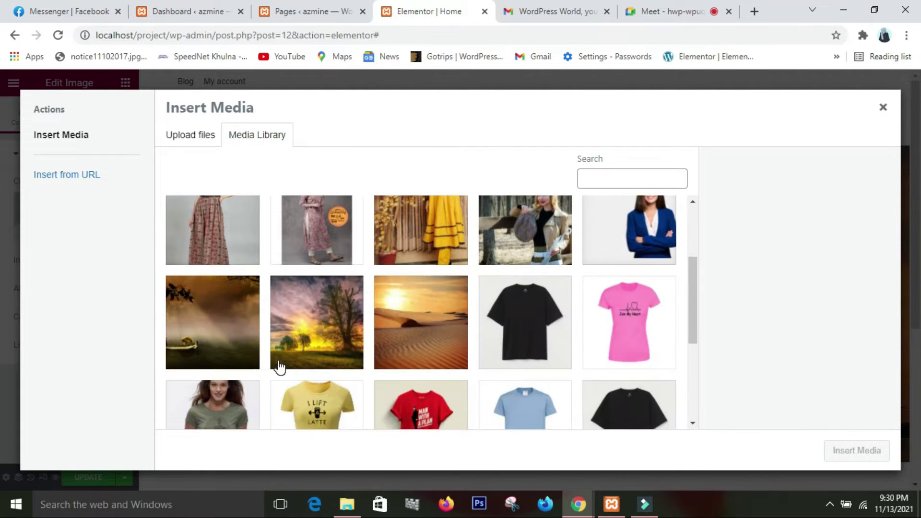
{"action": "scroll", "coordinate": [280, 367], "scroll_direction": "up", "scroll_amount": 2}
{"action": "scroll", "coordinate": [279, 368], "scroll_direction": "up", "scroll_amount": 4}
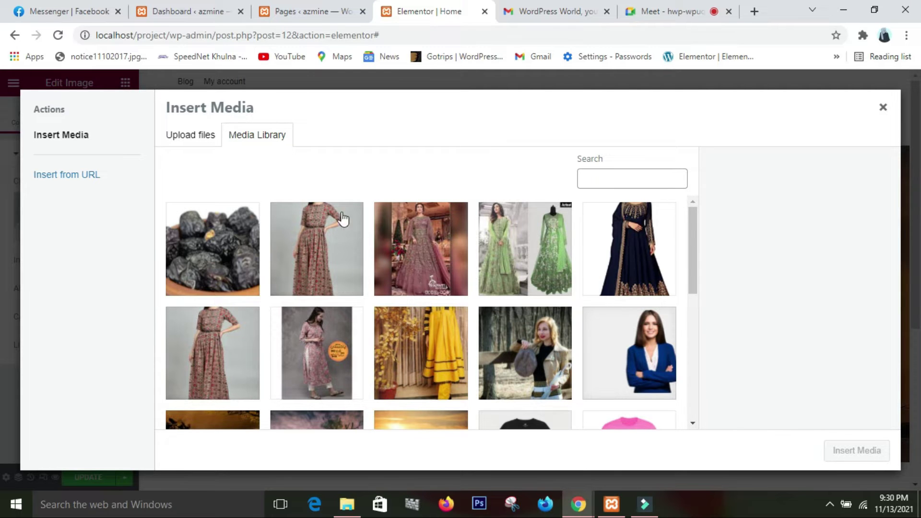
{"action": "left_click", "coordinate": [328, 286]}
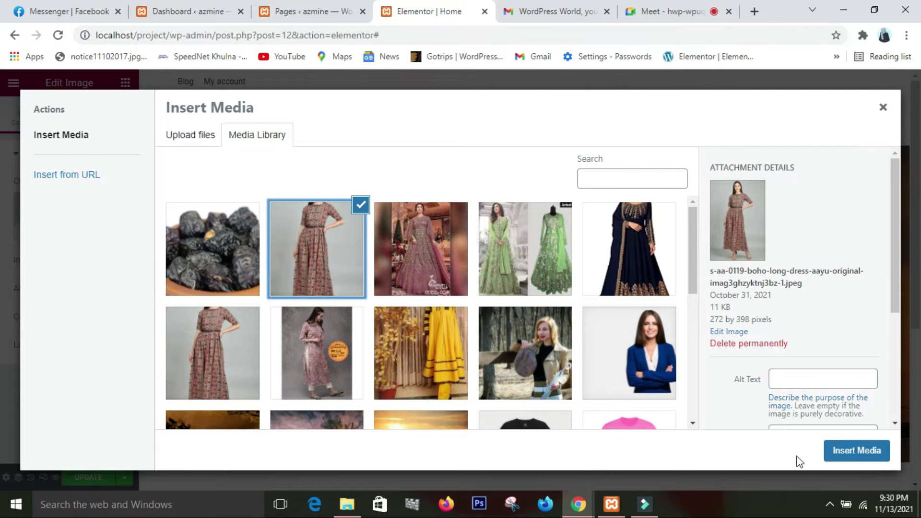
{"action": "left_click", "coordinate": [852, 454]}
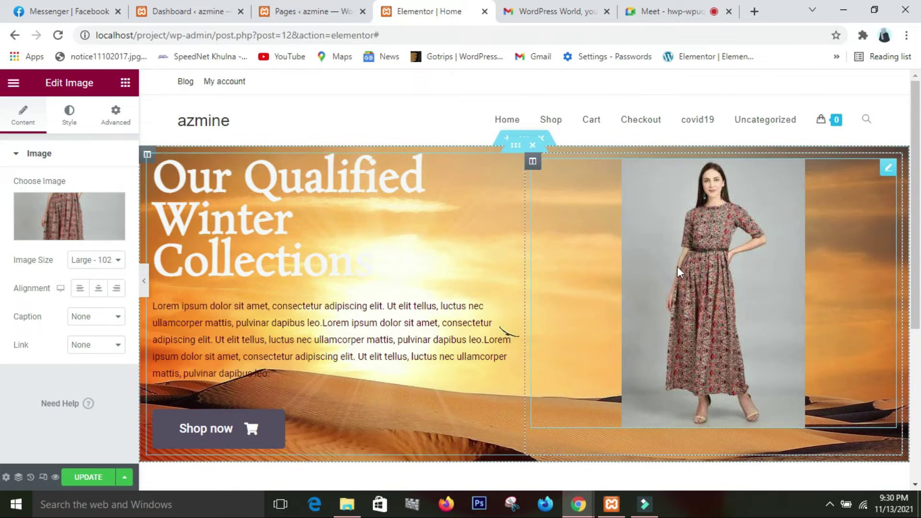
Step: Open the background removal site remove.bg/upload in a new browser tab
{"action": "left_click", "coordinate": [754, 11]}
{"action": "type", "text": "remove.bg/upload"}
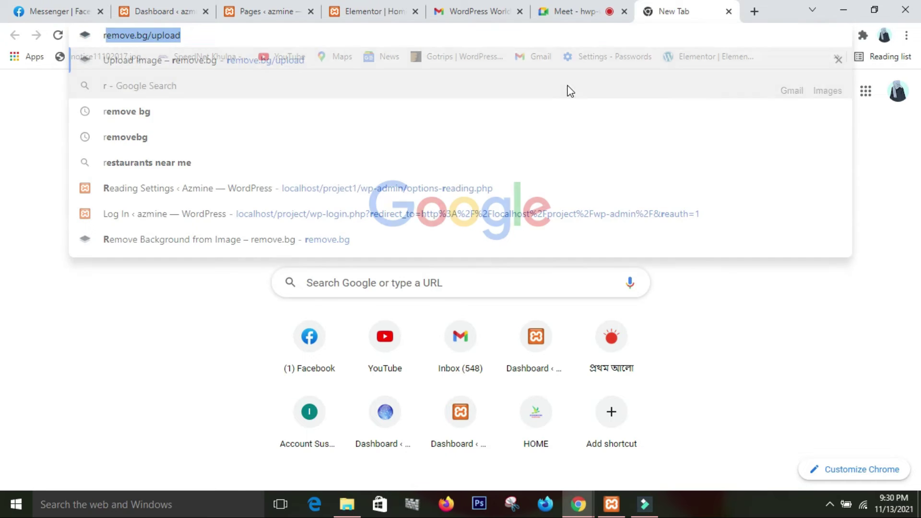
{"action": "key", "text": "Return"}
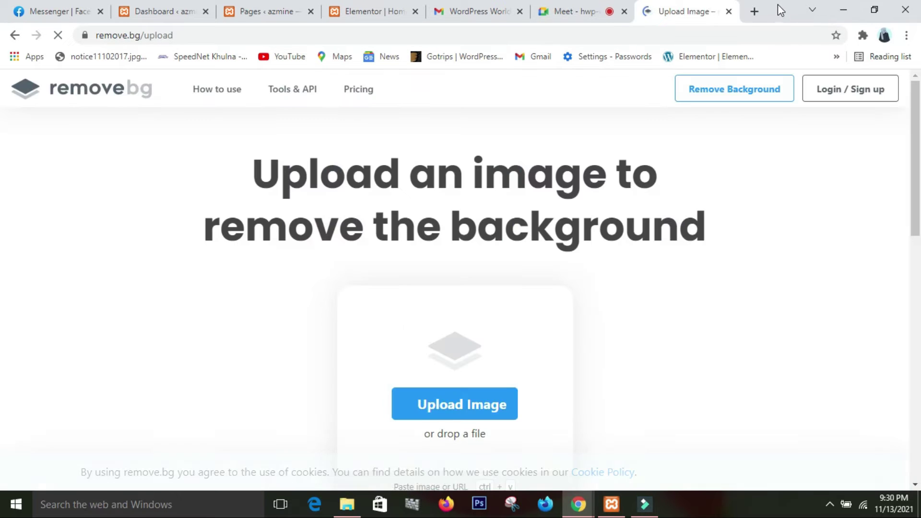
Step: Open the image upload on remove.bg and go to the Page folder on the Kashpia (G:) drive
{"action": "left_click", "coordinate": [464, 396]}
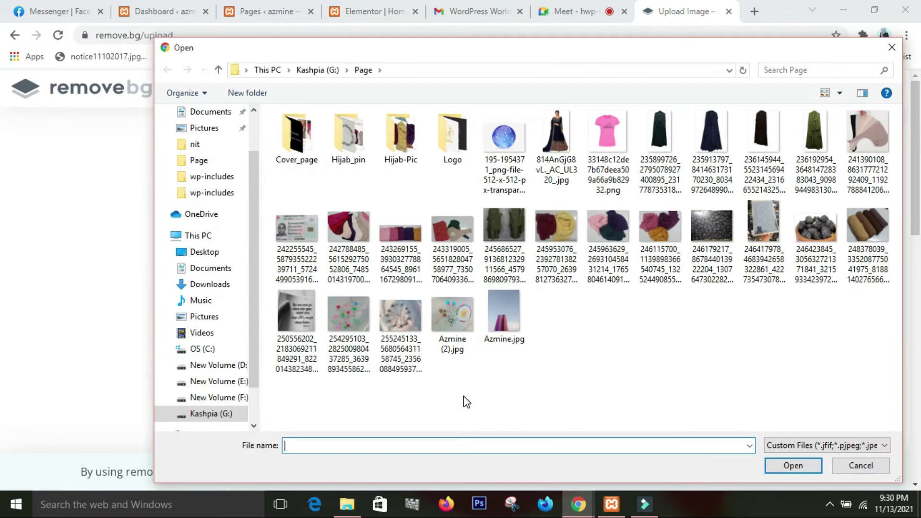
{"action": "left_click", "coordinate": [216, 285]}
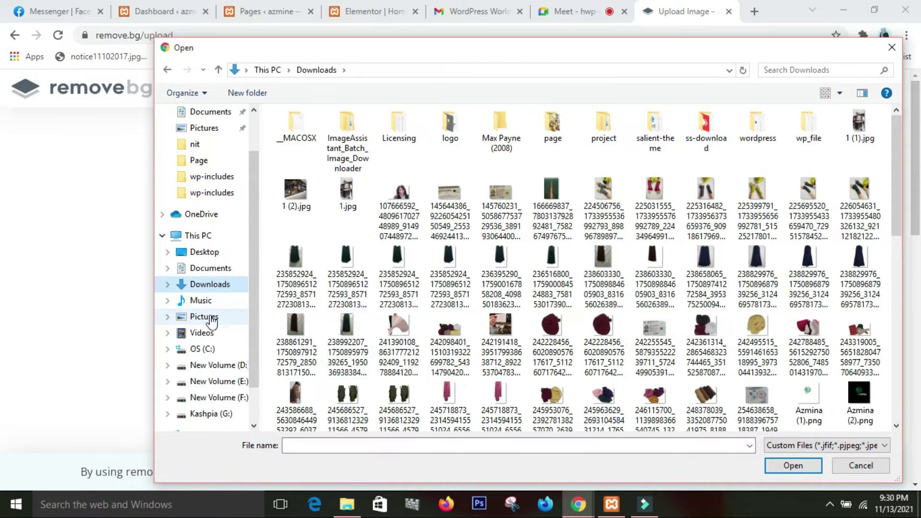
{"action": "left_click", "coordinate": [222, 420]}
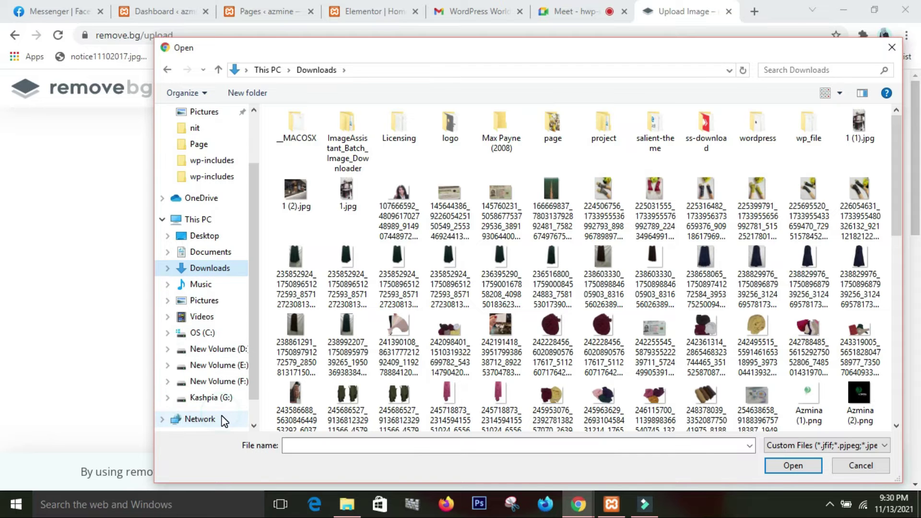
{"action": "left_click", "coordinate": [224, 398]}
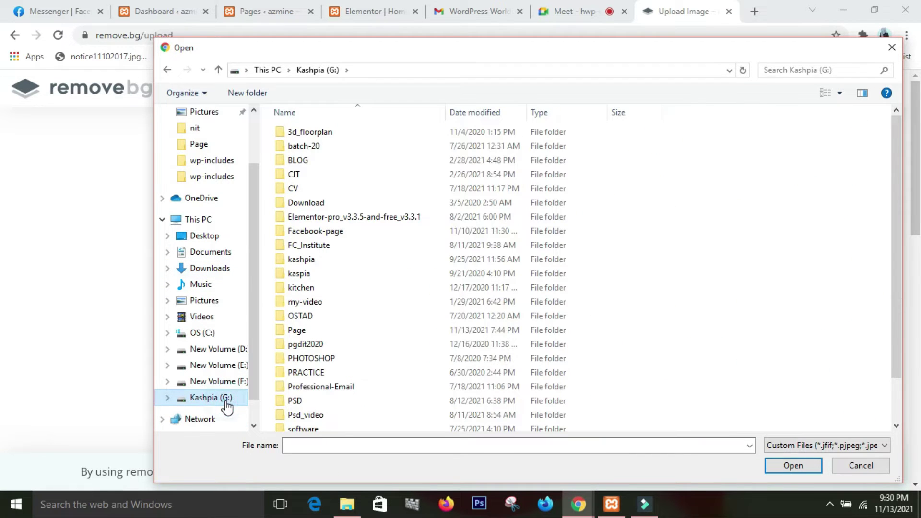
{"action": "double_click", "coordinate": [302, 330]}
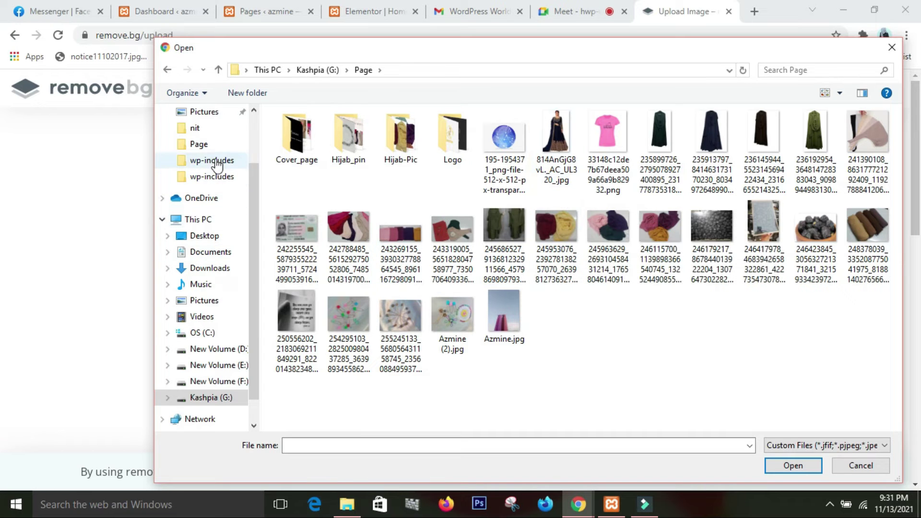
Step: Look through the images in the Downloads folder for a photo to upload
{"action": "scroll", "coordinate": [217, 164], "scroll_direction": "up", "scroll_amount": 1}
{"action": "left_click", "coordinate": [210, 128]}
{"action": "scroll", "coordinate": [573, 312], "scroll_direction": "down", "scroll_amount": 3}
{"action": "scroll", "coordinate": [573, 312], "scroll_direction": "down", "scroll_amount": 5}
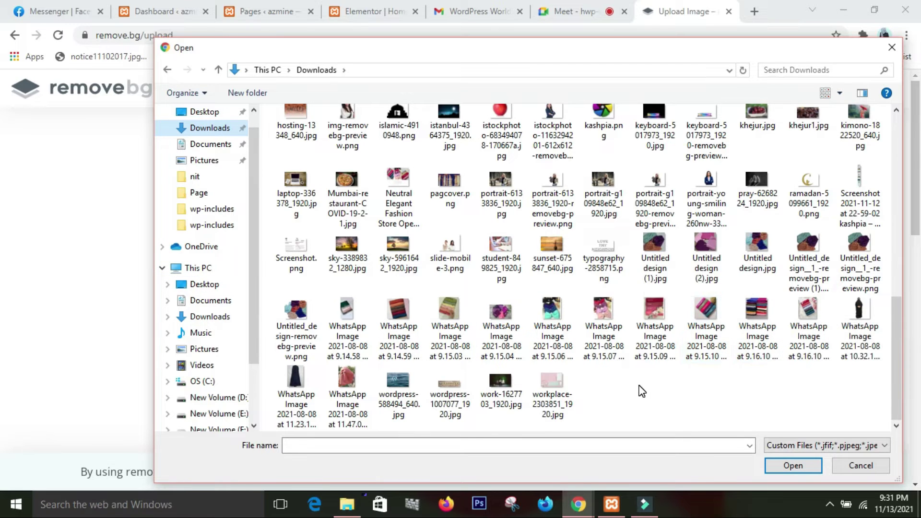
{"action": "scroll", "coordinate": [642, 391], "scroll_direction": "up", "scroll_amount": 5}
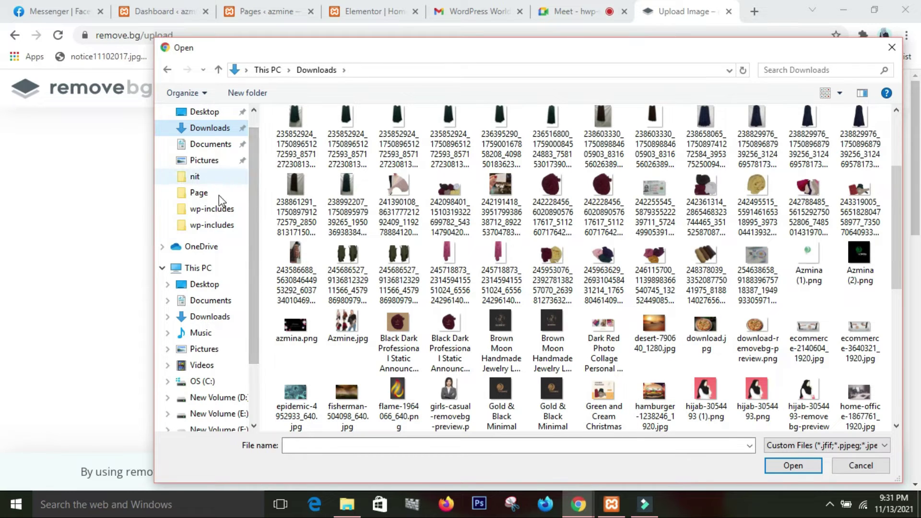
{"action": "scroll", "coordinate": [211, 212], "scroll_direction": "up", "scroll_amount": 3}
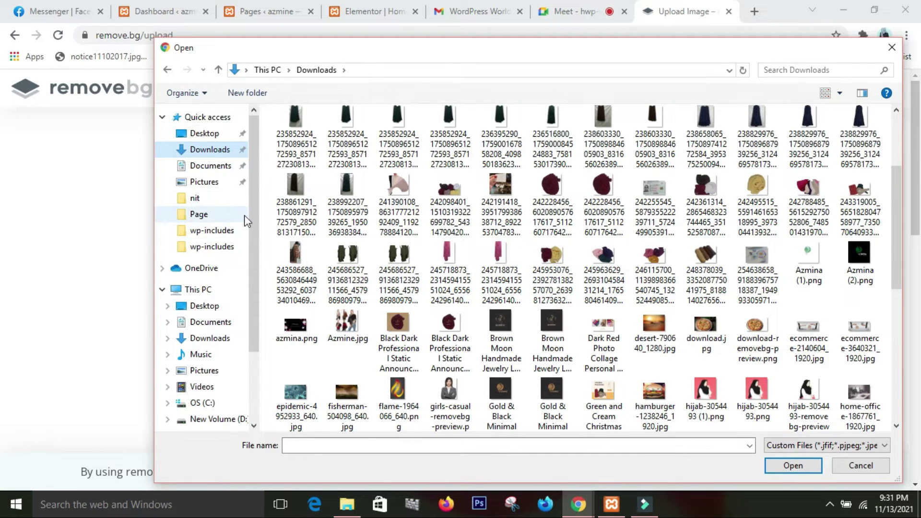
{"action": "scroll", "coordinate": [194, 403], "scroll_direction": "down", "scroll_amount": 3}
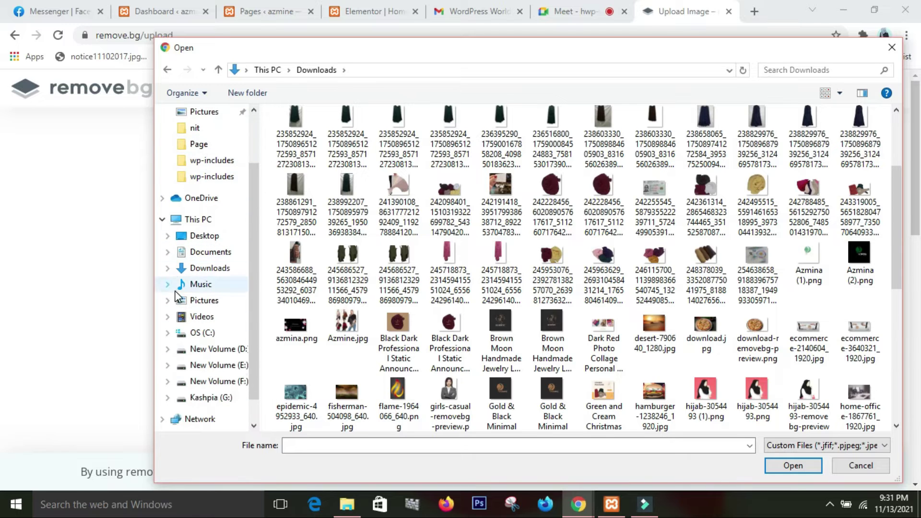
Step: Upload 814AnGjG8vL._AC_UL320_.jpg from the Page folder on Kashpia (G:) and download its background-free preview image
{"action": "left_click", "coordinate": [225, 402]}
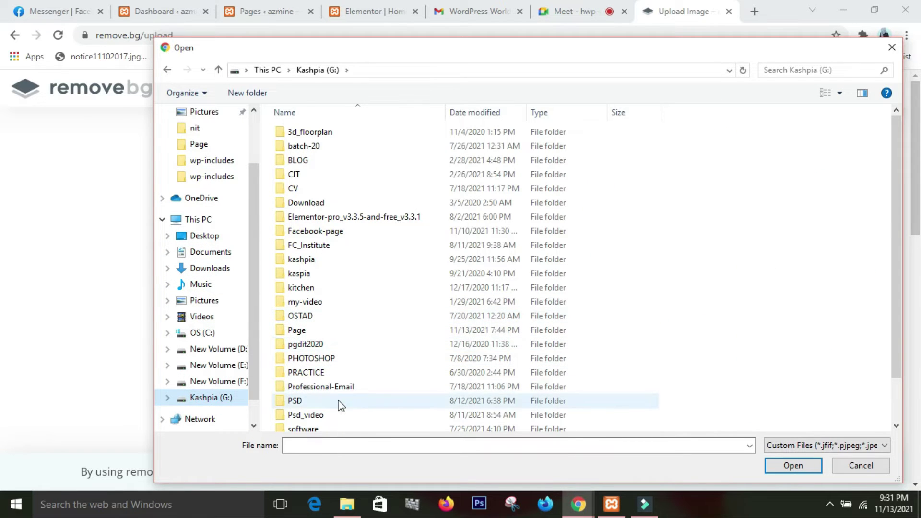
{"action": "double_click", "coordinate": [359, 331]}
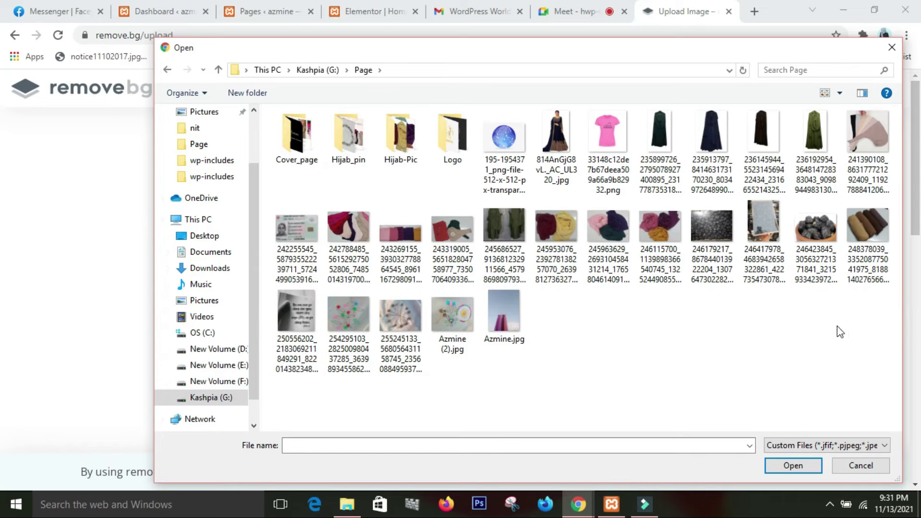
{"action": "left_click", "coordinate": [562, 143]}
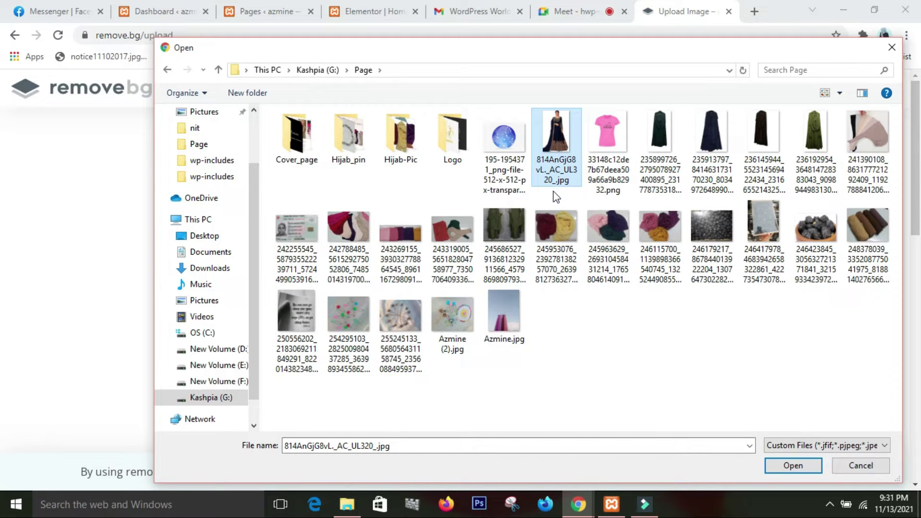
{"action": "left_click", "coordinate": [792, 467]}
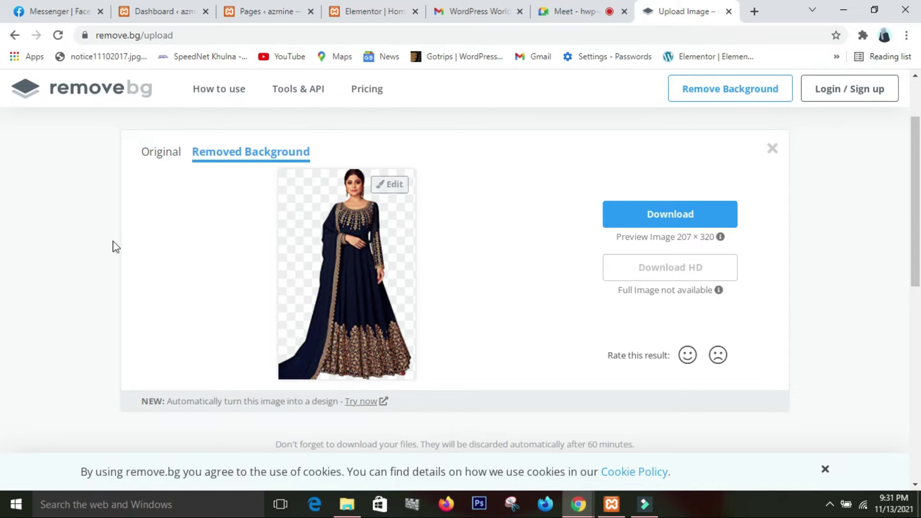
{"action": "left_click", "coordinate": [632, 210]}
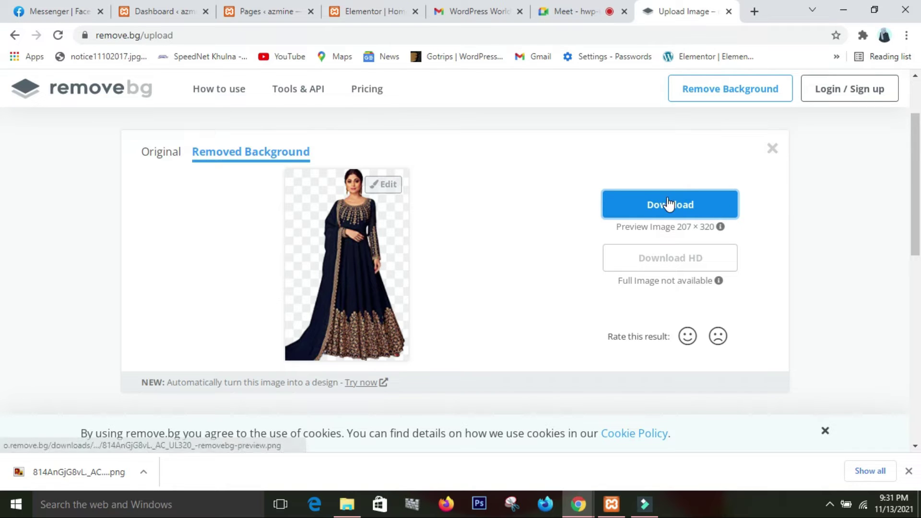
Step: Switch to the Elementor Home page editor, reopen the hero Image widget's media selection and look through the existing images
{"action": "left_click", "coordinate": [334, 8]}
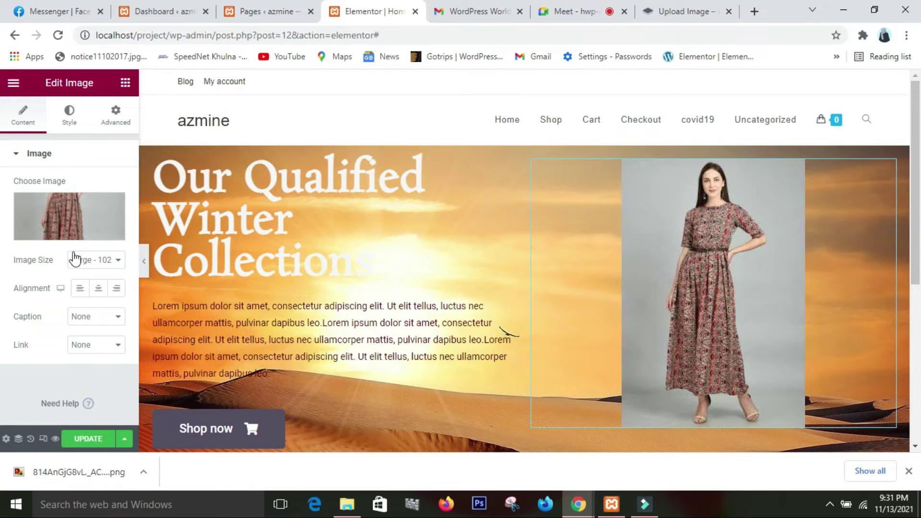
{"action": "left_click", "coordinate": [73, 233]}
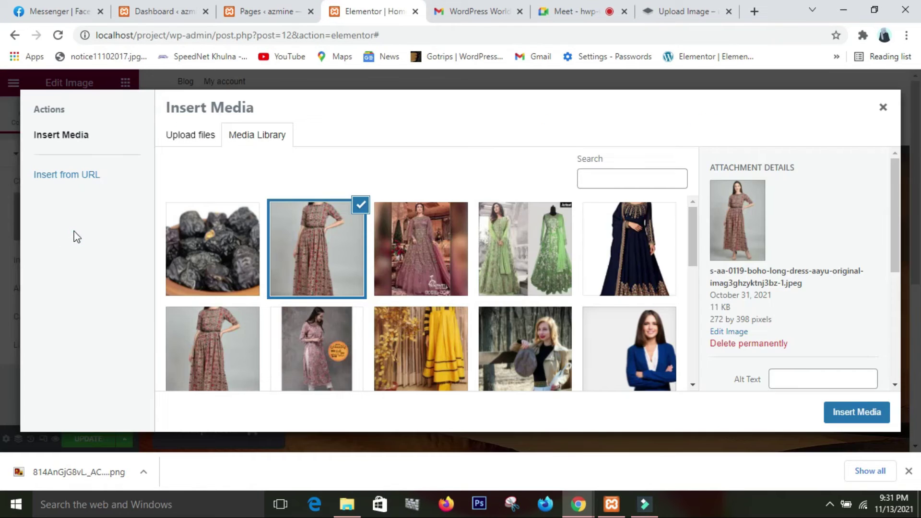
{"action": "scroll", "coordinate": [446, 284], "scroll_direction": "down", "scroll_amount": 7}
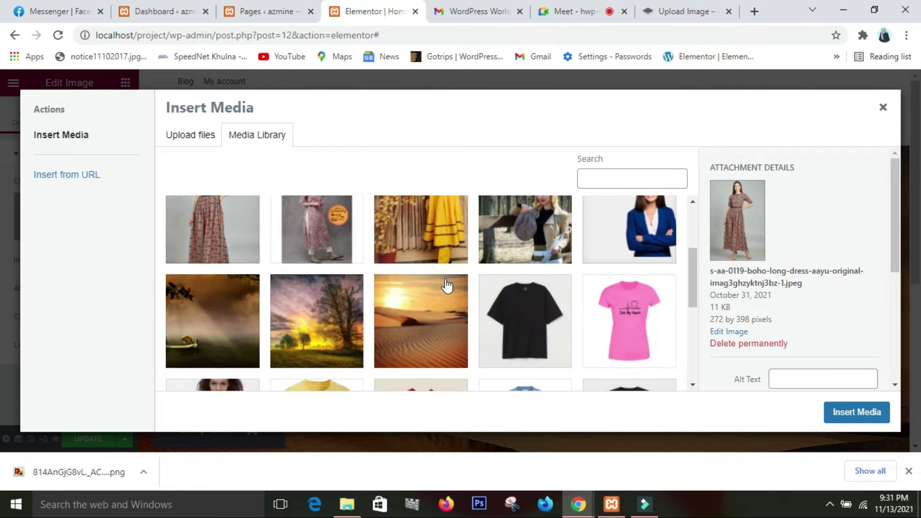
{"action": "scroll", "coordinate": [445, 286], "scroll_direction": "up", "scroll_amount": 5}
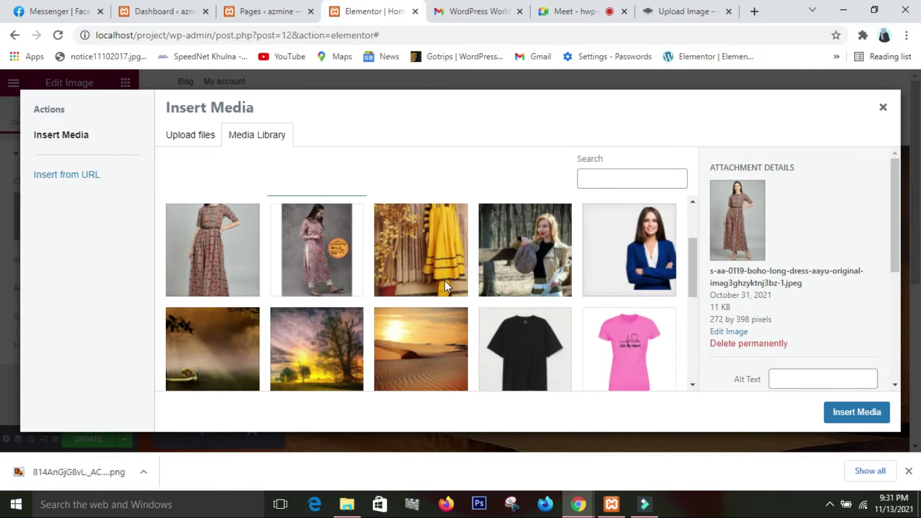
{"action": "scroll", "coordinate": [446, 289], "scroll_direction": "down", "scroll_amount": 1}
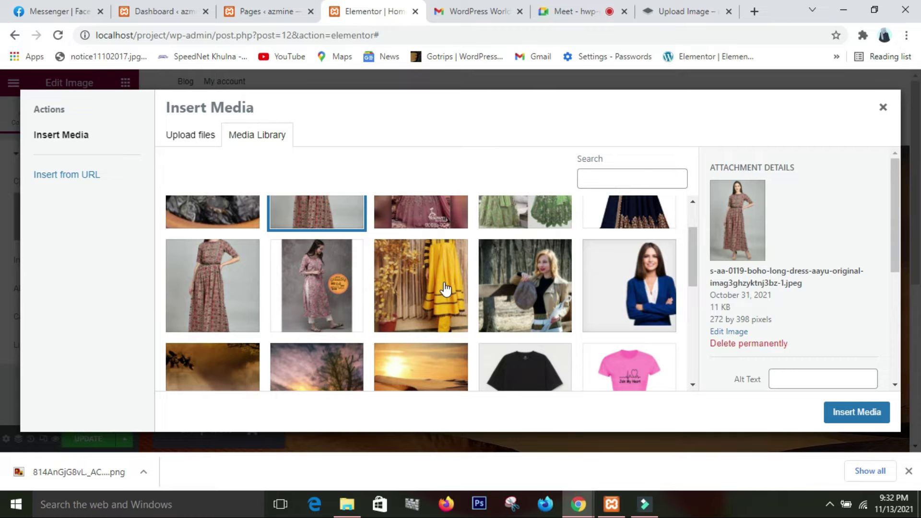
{"action": "scroll", "coordinate": [442, 290], "scroll_direction": "down", "scroll_amount": 3}
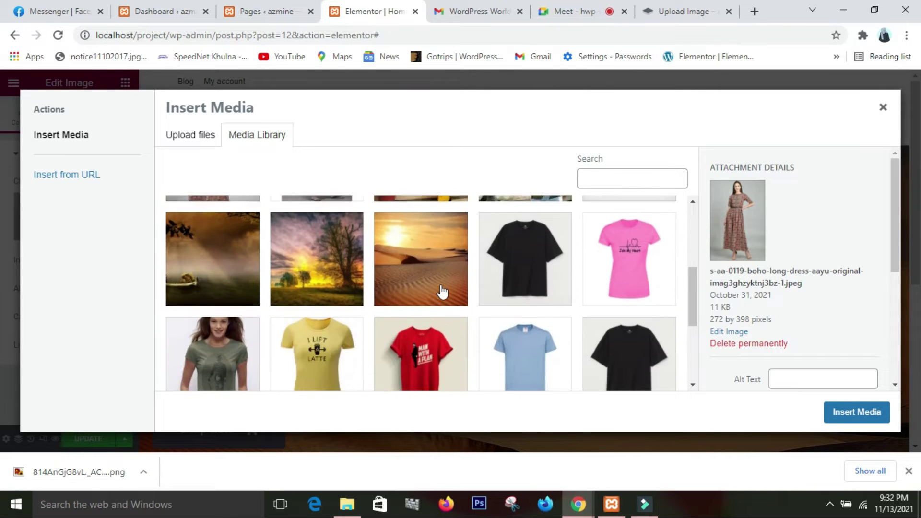
{"action": "scroll", "coordinate": [442, 291], "scroll_direction": "up", "scroll_amount": 3}
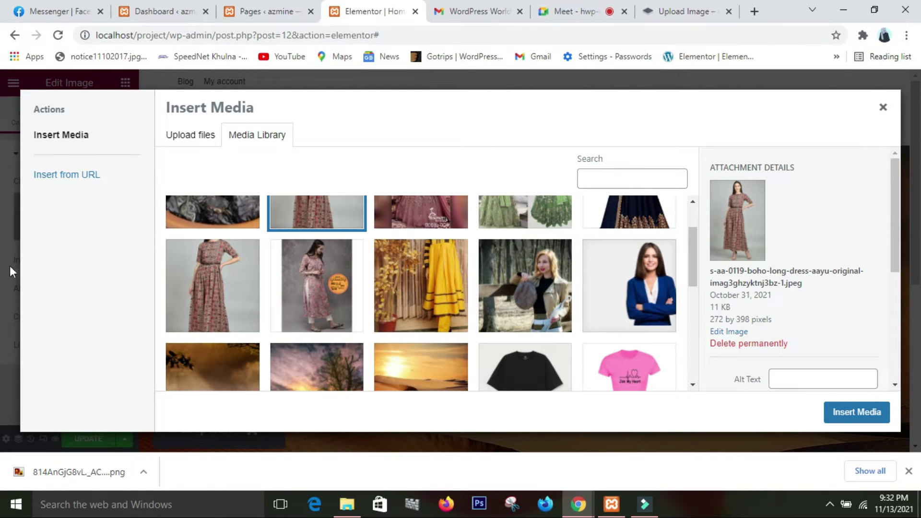
Step: Upload portrait-g109848e62_1920-removebg-preview.png from the Downloads folder and insert it as the hero Image widget's picture
{"action": "left_click", "coordinate": [178, 140]}
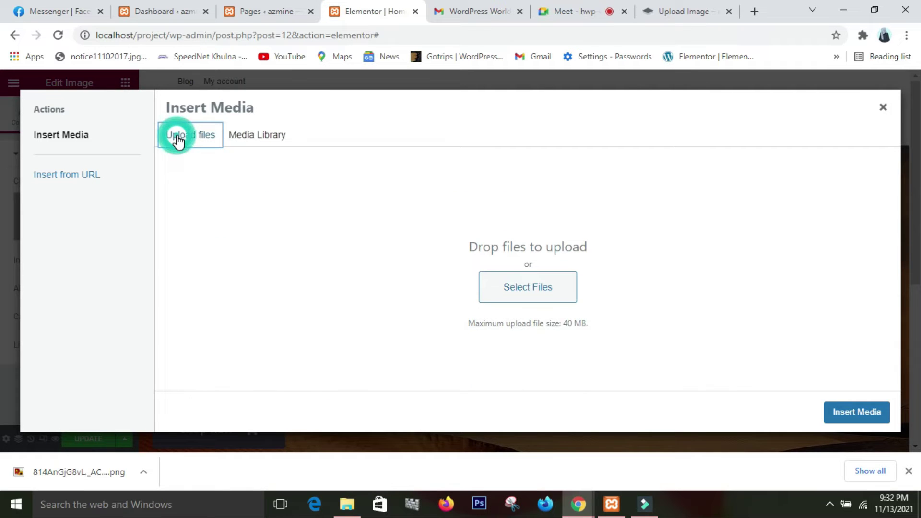
{"action": "left_click", "coordinate": [544, 291]}
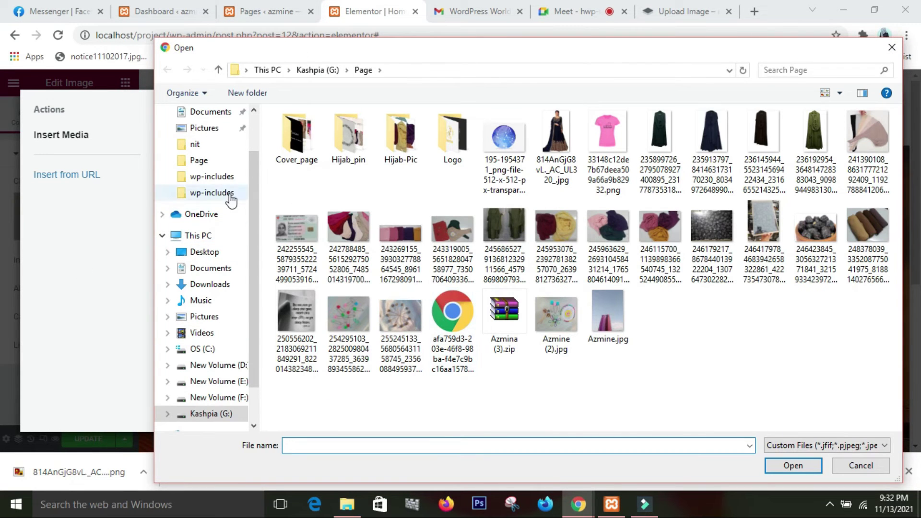
{"action": "scroll", "coordinate": [195, 144], "scroll_direction": "up", "scroll_amount": 1}
{"action": "left_click", "coordinate": [206, 128]}
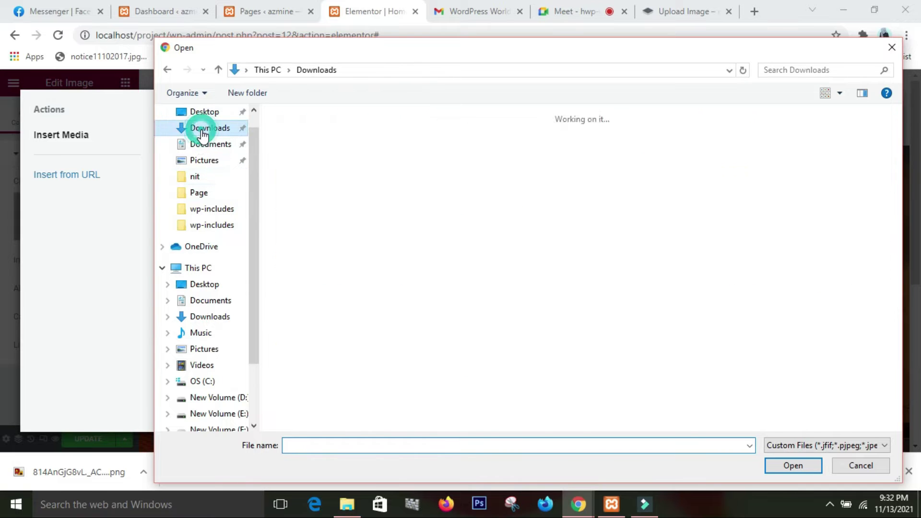
{"action": "scroll", "coordinate": [551, 336], "scroll_direction": "down", "scroll_amount": 3}
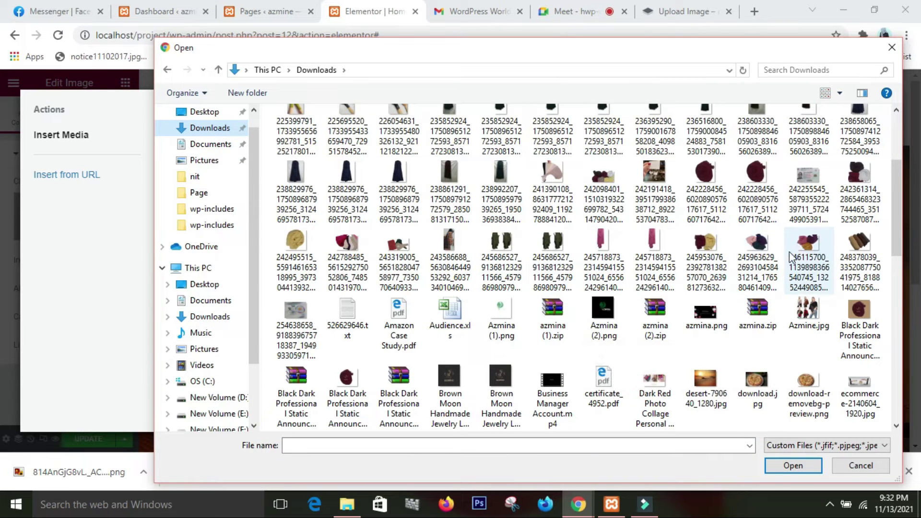
{"action": "scroll", "coordinate": [808, 251], "scroll_direction": "down", "scroll_amount": 3}
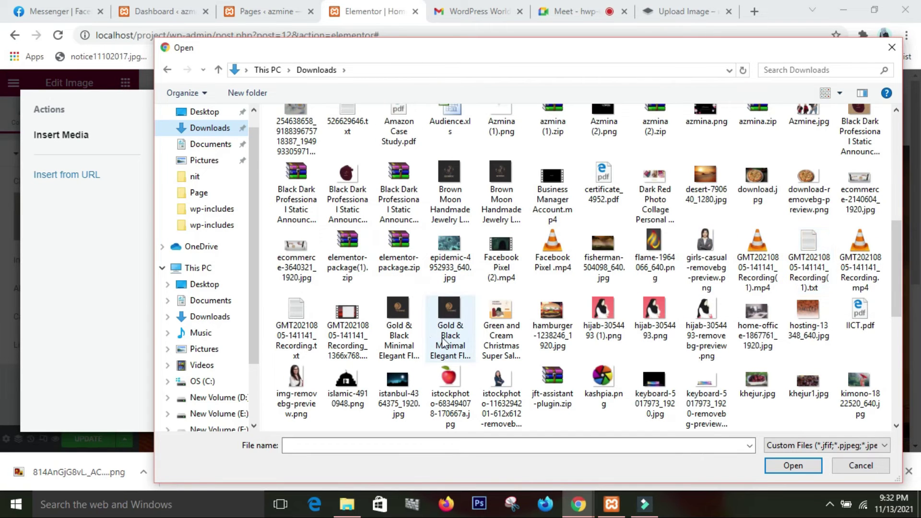
{"action": "scroll", "coordinate": [447, 351], "scroll_direction": "down", "scroll_amount": 3}
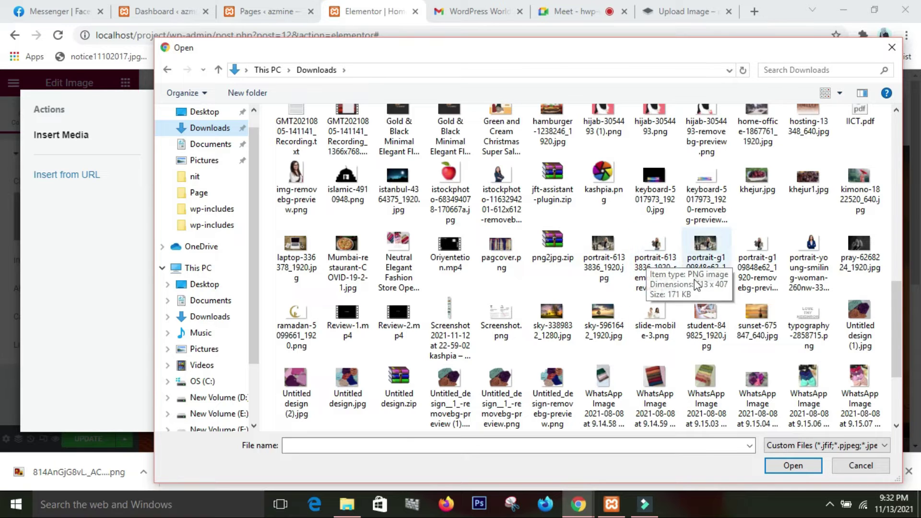
{"action": "left_click", "coordinate": [760, 264]}
{"action": "left_click", "coordinate": [792, 465]}
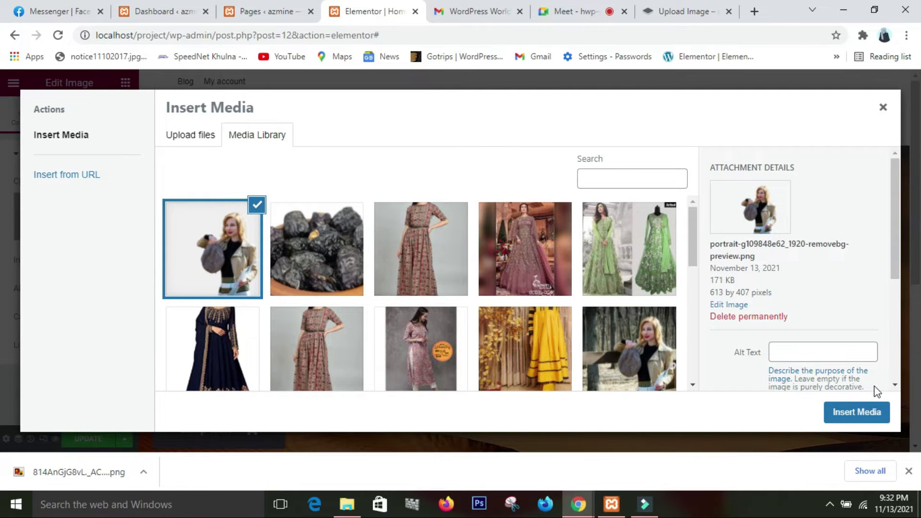
{"action": "left_click", "coordinate": [868, 411]}
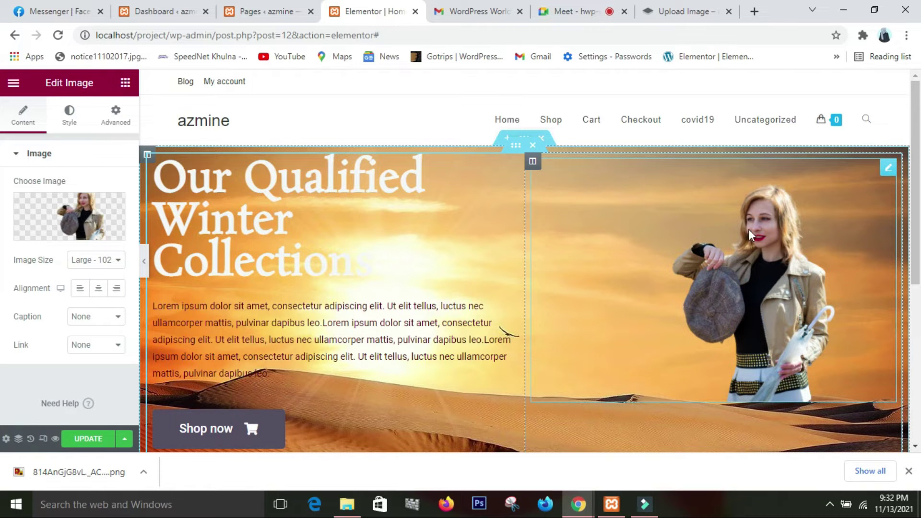
Step: Unlink the margin values of the hero portrait image so each side can be set separately
{"action": "scroll", "coordinate": [809, 402], "scroll_direction": "down", "scroll_amount": 3}
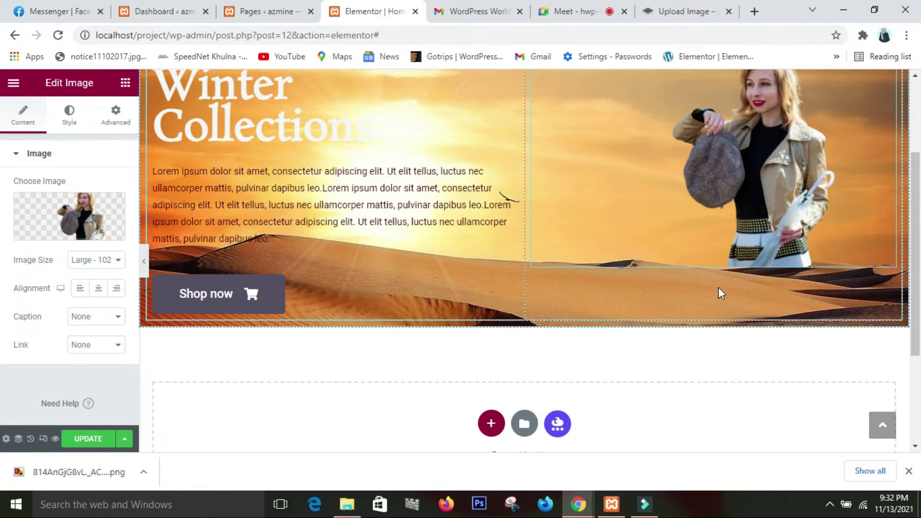
{"action": "scroll", "coordinate": [717, 230], "scroll_direction": "up", "scroll_amount": 2}
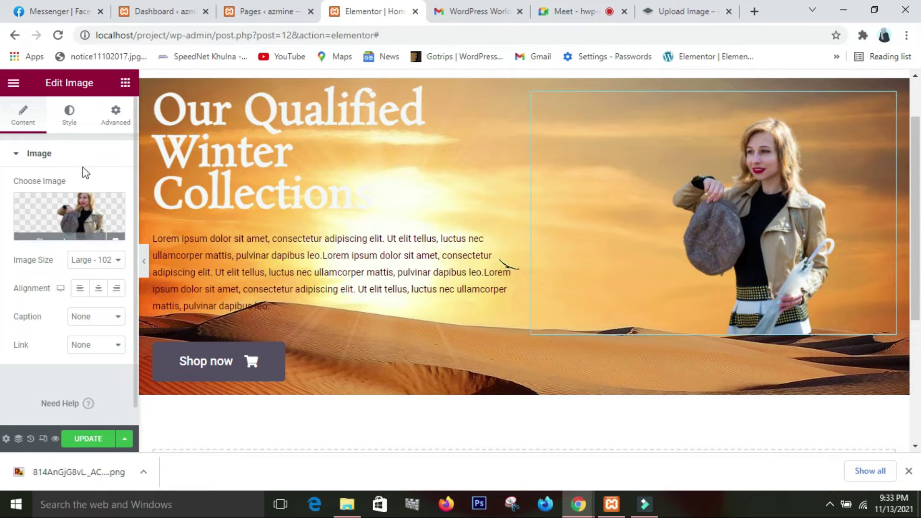
{"action": "left_click", "coordinate": [72, 119]}
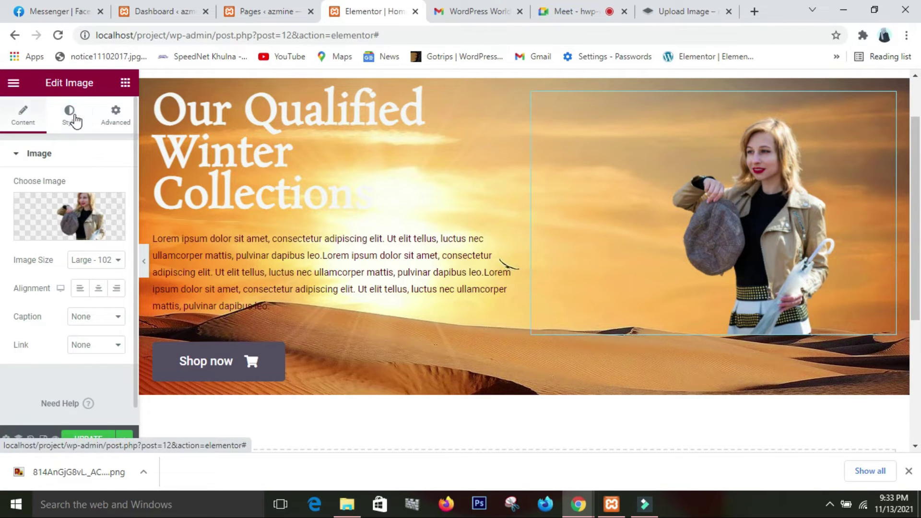
{"action": "left_click", "coordinate": [115, 124]}
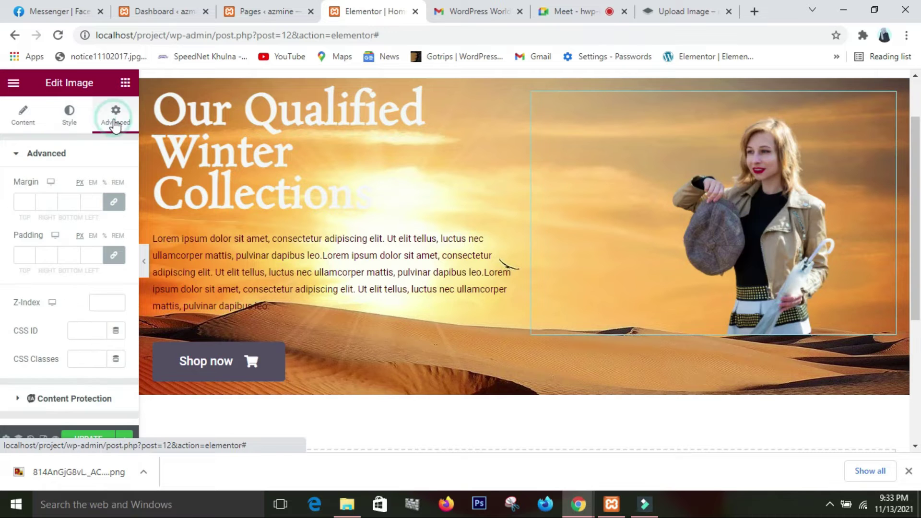
{"action": "left_click", "coordinate": [113, 202]}
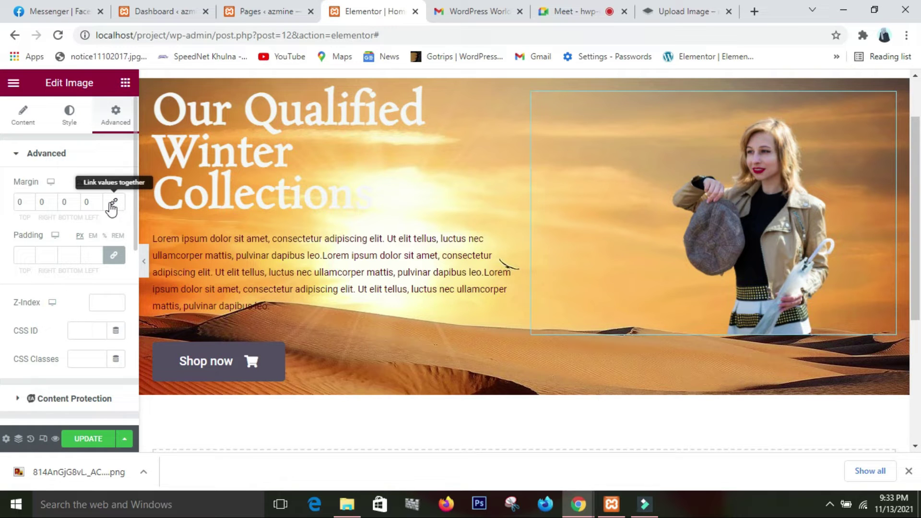
Step: Try small positive and negative bottom margins on the hero portrait and return the value to 0
{"action": "left_click", "coordinate": [75, 201]}
{"action": "left_click", "coordinate": [75, 201]}
{"action": "left_click", "coordinate": [74, 201]}
{"action": "left_click", "coordinate": [74, 201]}
{"action": "left_click", "coordinate": [74, 201]}
{"action": "left_click", "coordinate": [74, 201]}
{"action": "left_click", "coordinate": [75, 201]}
{"action": "left_click", "coordinate": [75, 204]}
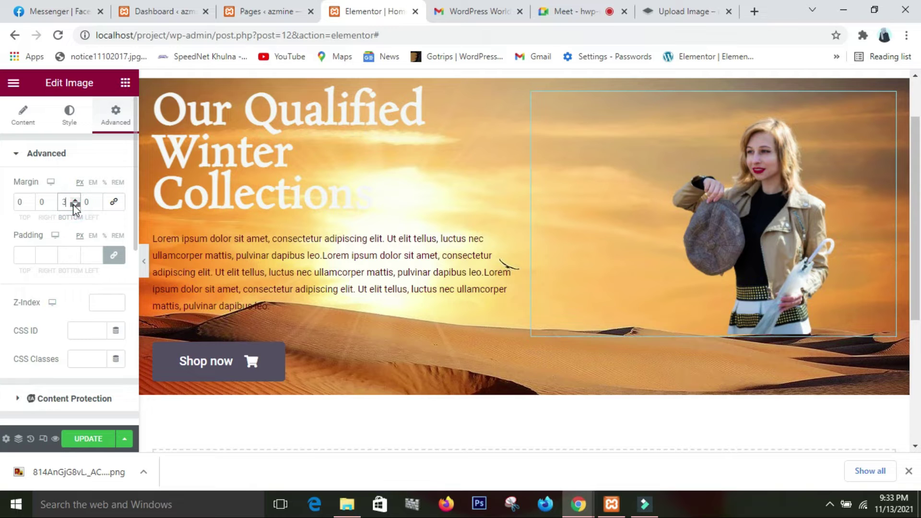
{"action": "left_click", "coordinate": [74, 205]}
{"action": "left_click", "coordinate": [75, 204]}
{"action": "left_click", "coordinate": [75, 204]}
{"action": "left_click", "coordinate": [74, 201]}
{"action": "left_click", "coordinate": [74, 201]}
{"action": "left_click", "coordinate": [75, 201]}
{"action": "left_click", "coordinate": [74, 201]}
{"action": "left_click", "coordinate": [74, 201]}
{"action": "left_click", "coordinate": [74, 201]}
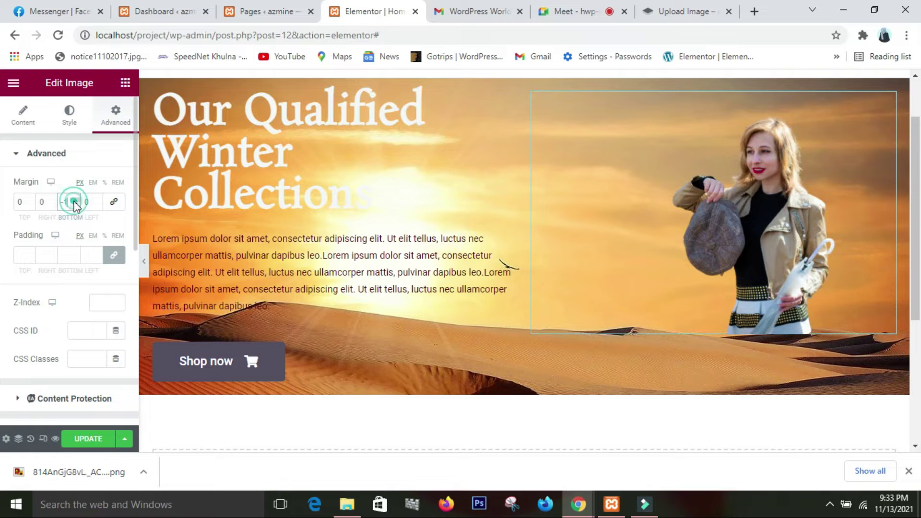
{"action": "left_click", "coordinate": [74, 201]}
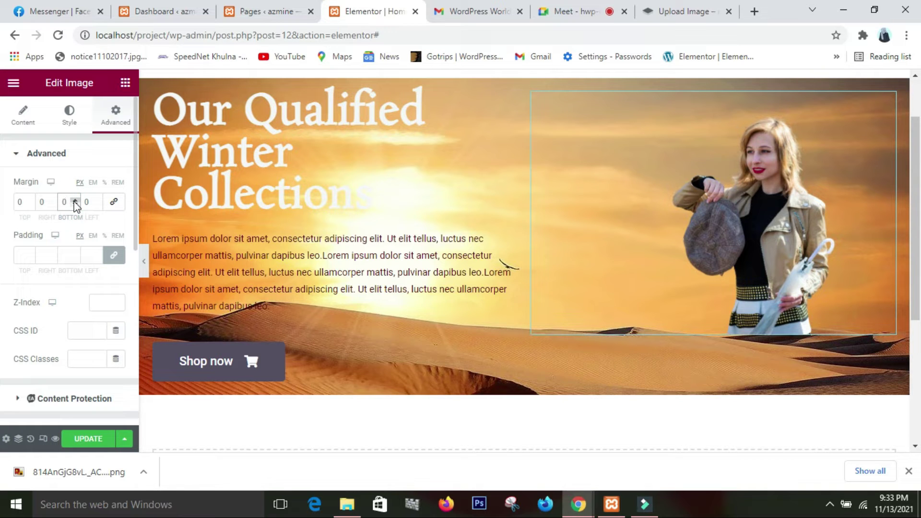
Step: Set the hero portrait's top margin to 83 px and its bottom margin to -23 px
{"action": "left_click", "coordinate": [29, 199]}
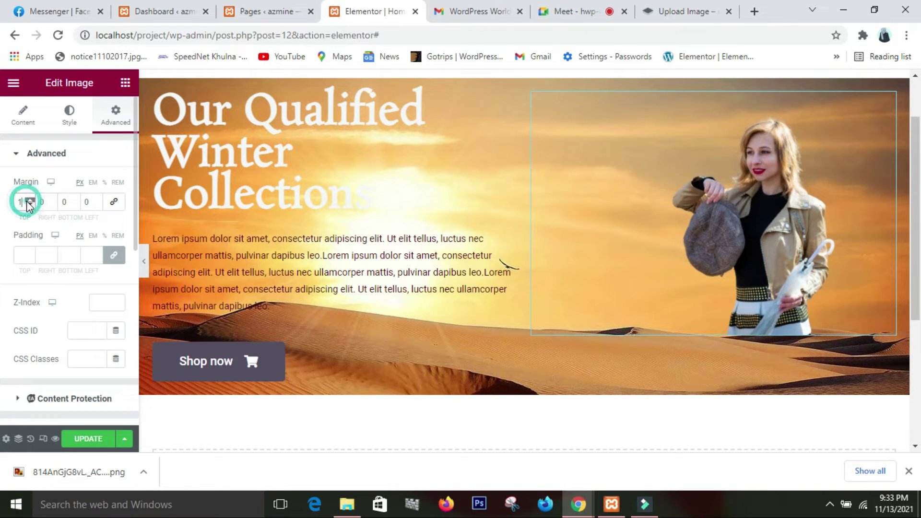
{"action": "left_click_drag", "start_coordinate": [28, 202], "coordinate": [28, 202]}
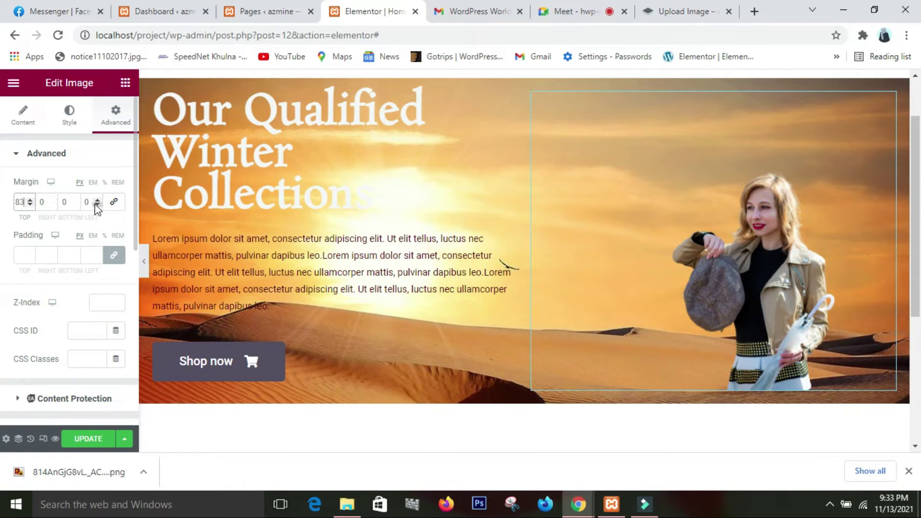
{"action": "left_click", "coordinate": [74, 204]}
{"action": "left_click", "coordinate": [75, 204]}
{"action": "left_click_drag", "start_coordinate": [75, 203], "coordinate": [75, 204]}
{"action": "left_click", "coordinate": [75, 204]}
{"action": "left_click", "coordinate": [74, 204]}
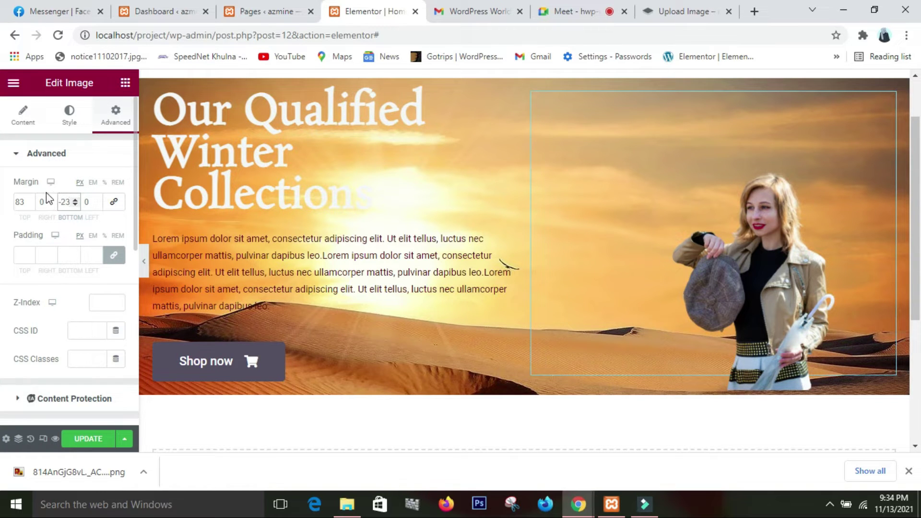
Step: Fine-tune the hero portrait's top margin to 90 px
{"action": "left_click_drag", "start_coordinate": [31, 201], "coordinate": [31, 201]}
{"action": "left_click", "coordinate": [30, 200]}
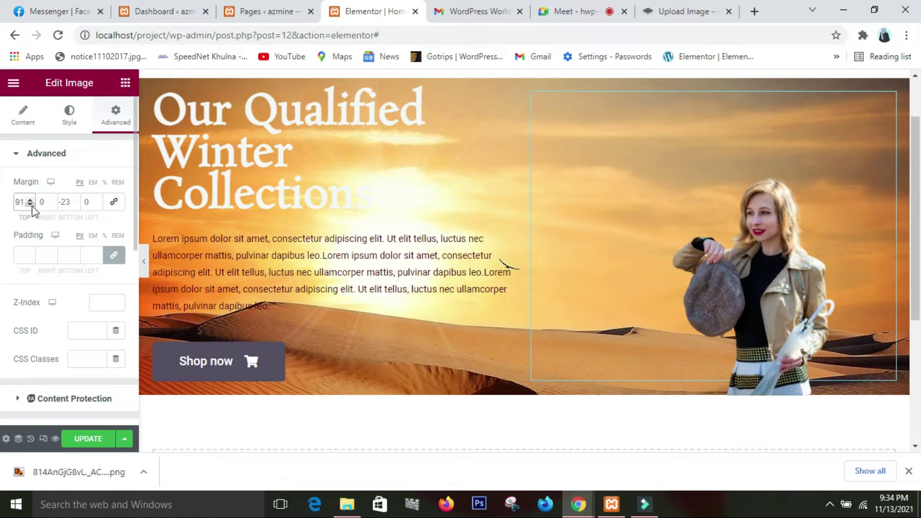
{"action": "left_click", "coordinate": [30, 204]}
{"action": "left_click", "coordinate": [30, 204]}
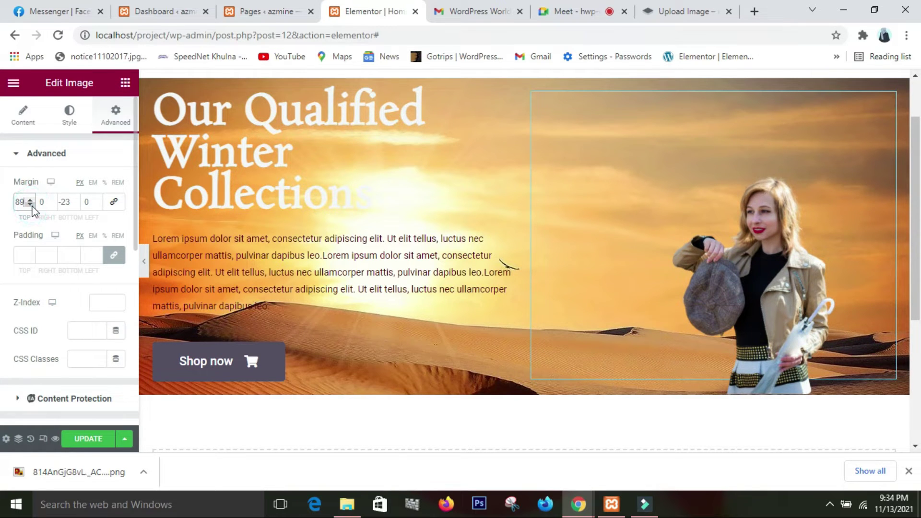
{"action": "left_click", "coordinate": [30, 201]}
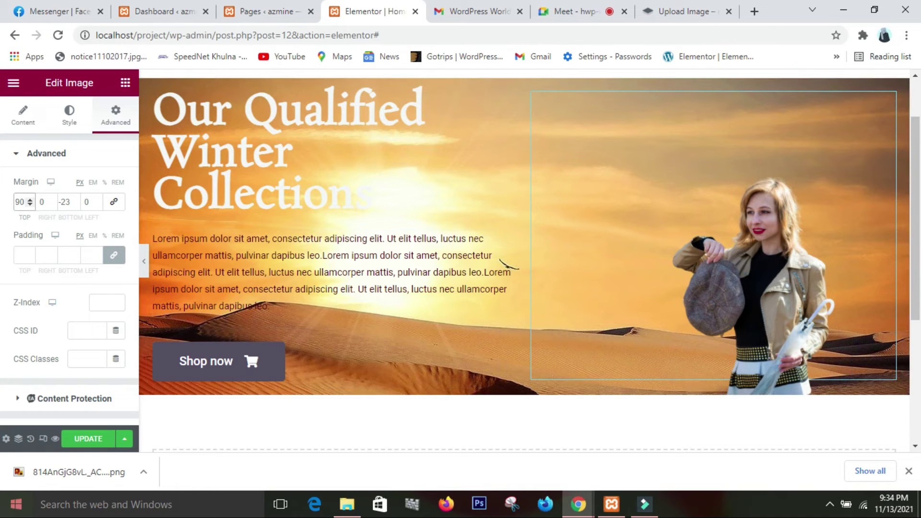
Step: Select the winter collections heading and unlink its margin values
{"action": "left_click", "coordinate": [351, 201]}
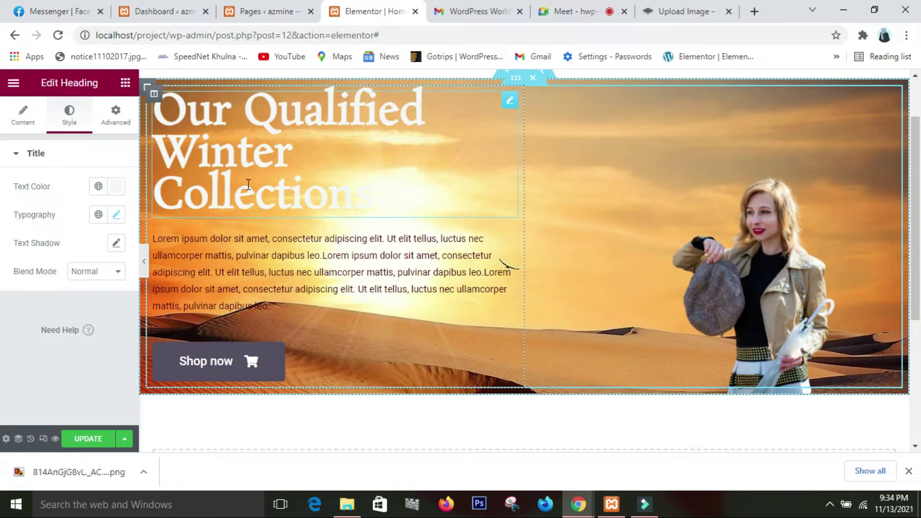
{"action": "left_click", "coordinate": [113, 117]}
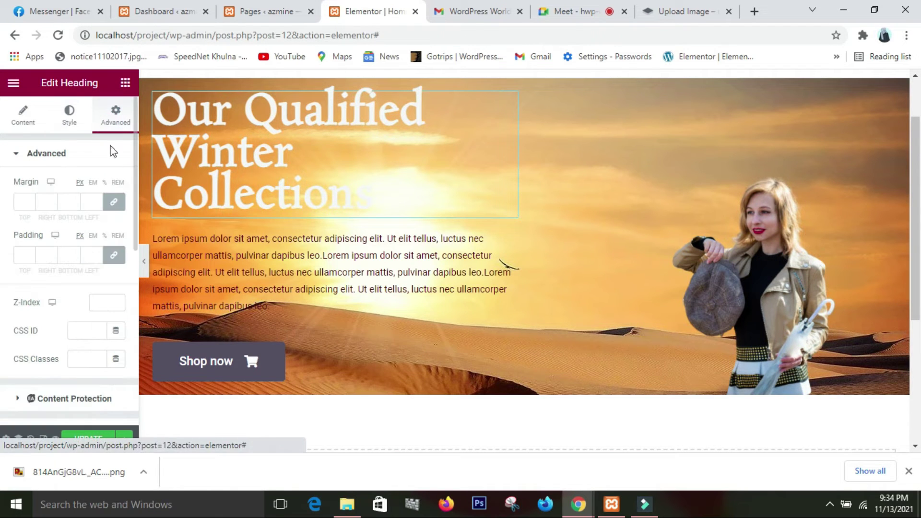
{"action": "left_click", "coordinate": [114, 201]}
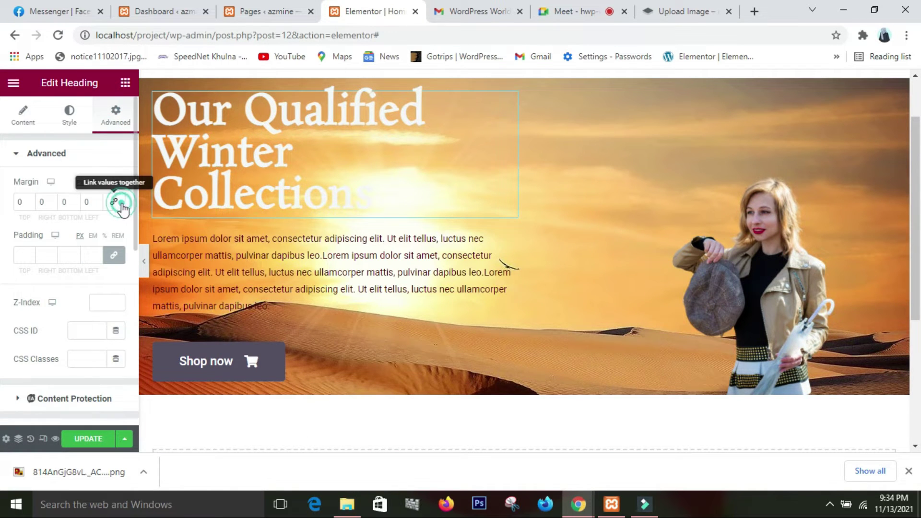
Step: Try right margins of 300 px and -100 px on the winter collections heading and clear them
{"action": "left_click", "coordinate": [51, 201]}
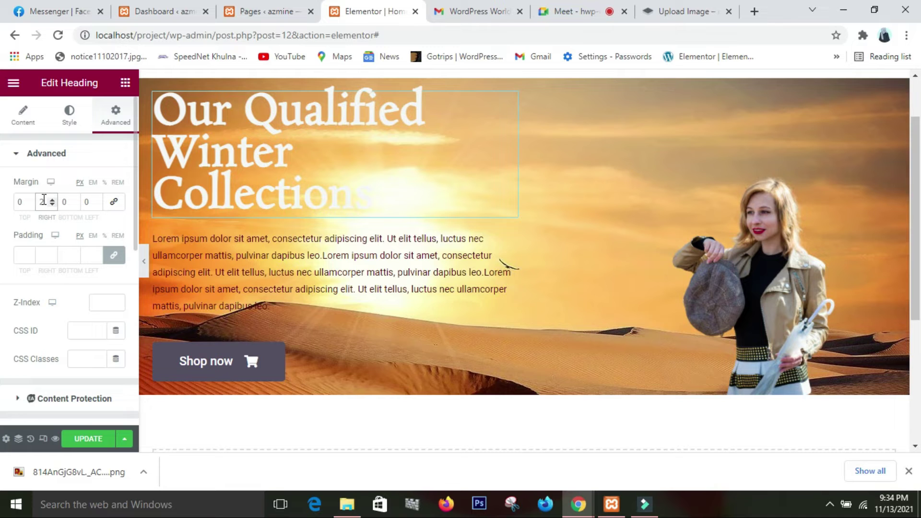
{"action": "type", "text": "300"}
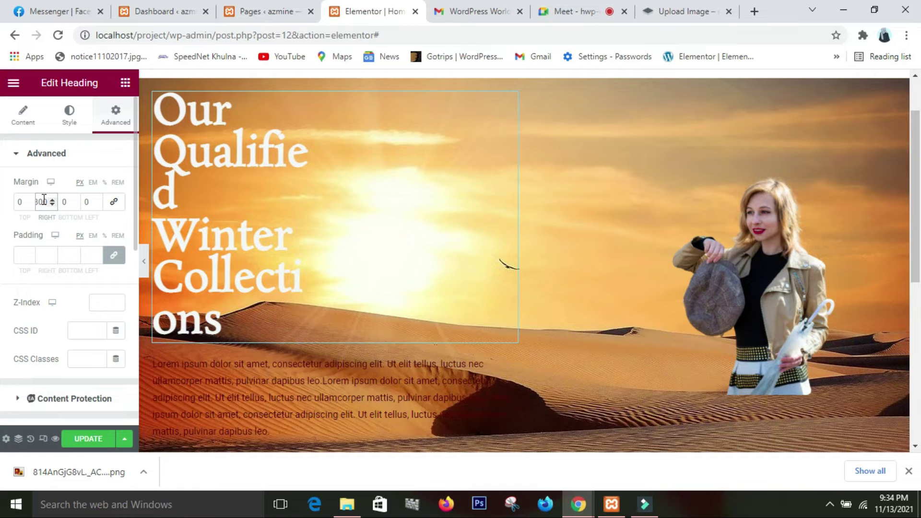
{"action": "key", "text": "BackSpace"}
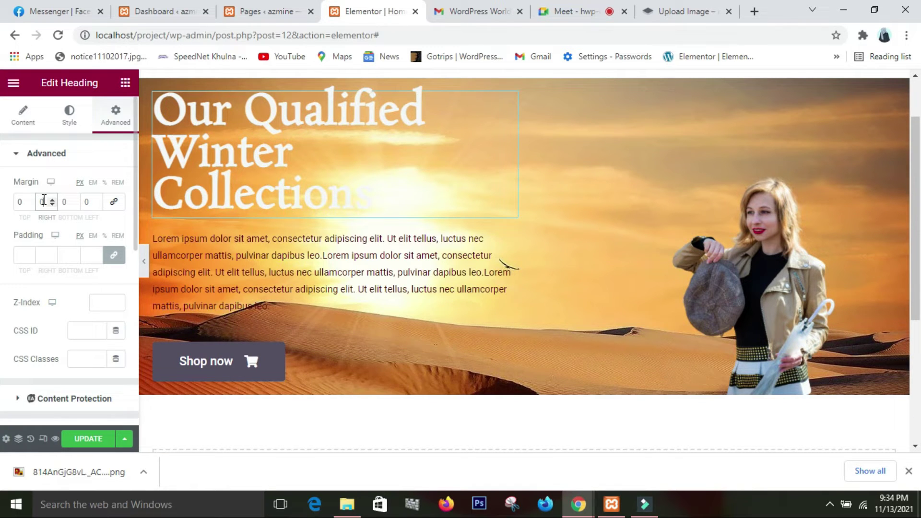
{"action": "left_click", "coordinate": [51, 205]}
{"action": "type", "text": "00"}
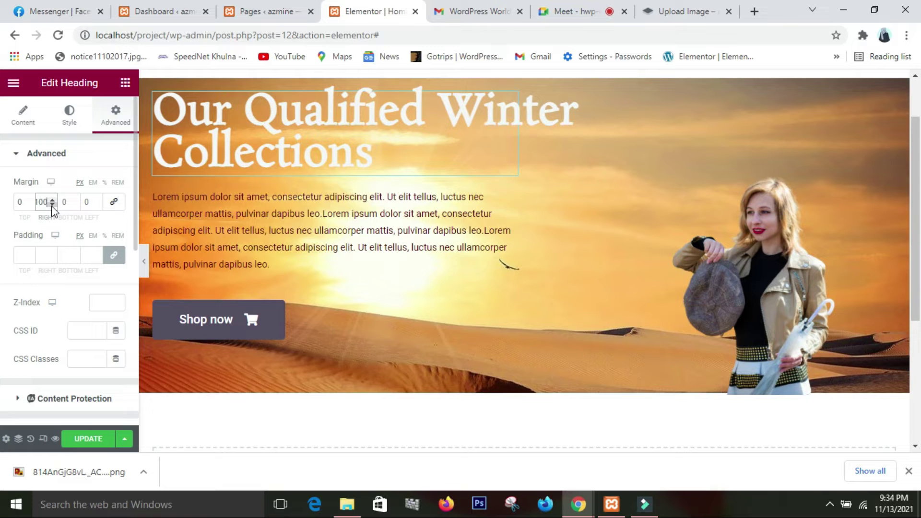
{"action": "key", "text": "BackSpace"}
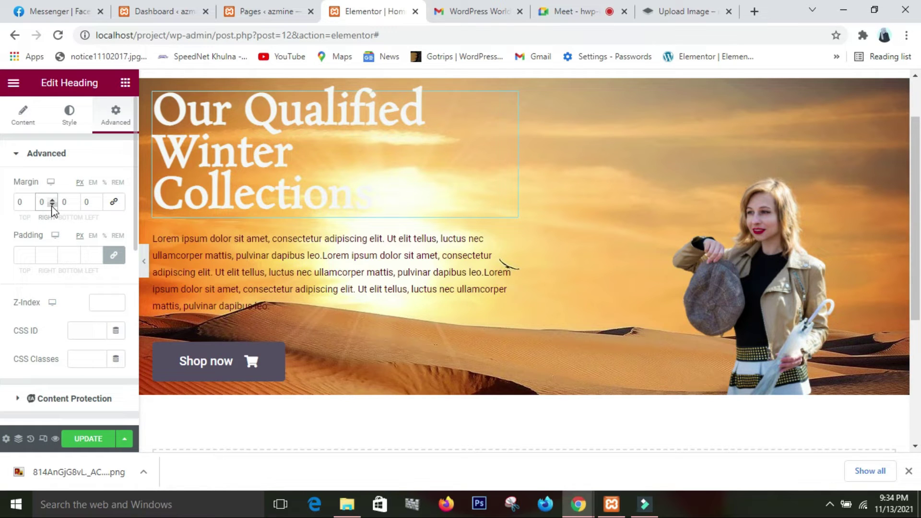
Step: Set the heading's right margin to -500 px to stretch it across both columns
{"action": "key", "text": "BackSpace"}
{"action": "type", "text": "6"}
{"action": "left_click", "coordinate": [53, 201]}
{"action": "type", "text": "00"}
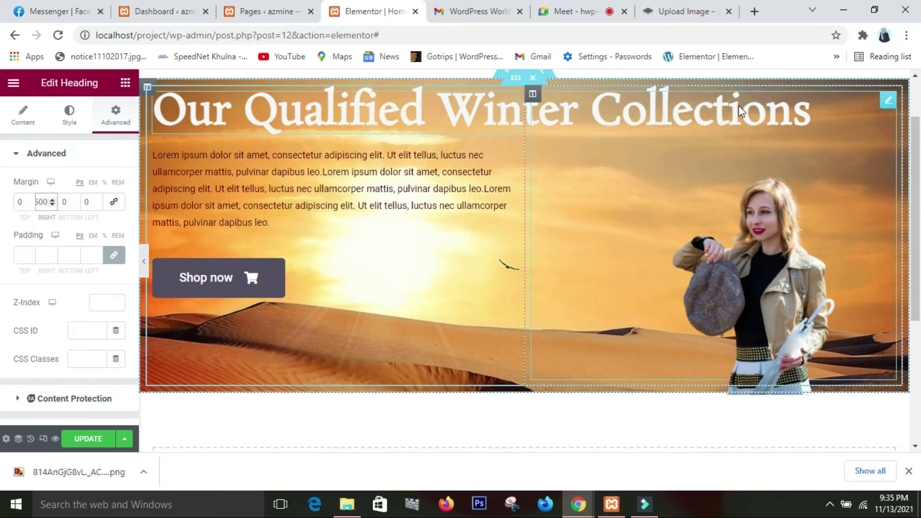
Step: Center-align the winter collections heading and check it in the banner
{"action": "scroll", "coordinate": [683, 111], "scroll_direction": "up", "scroll_amount": 2}
{"action": "scroll", "coordinate": [667, 117], "scroll_direction": "down", "scroll_amount": 2}
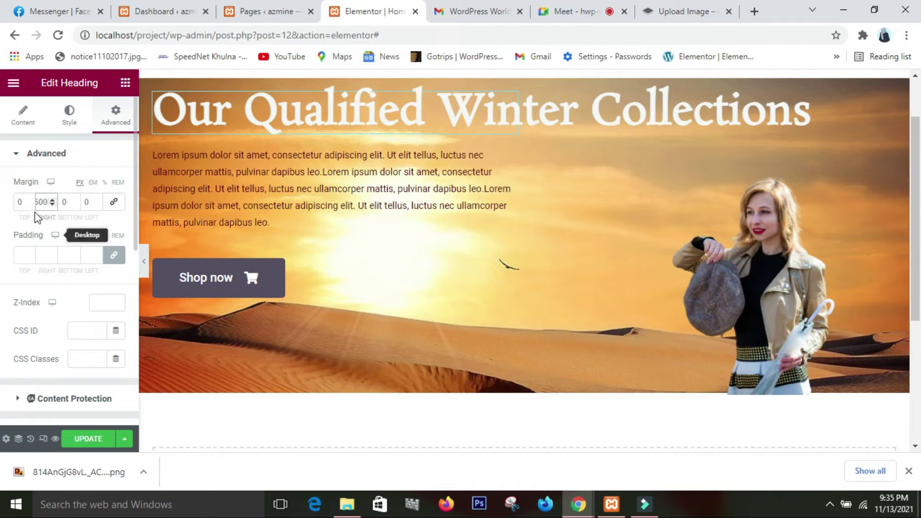
{"action": "left_click", "coordinate": [25, 120]}
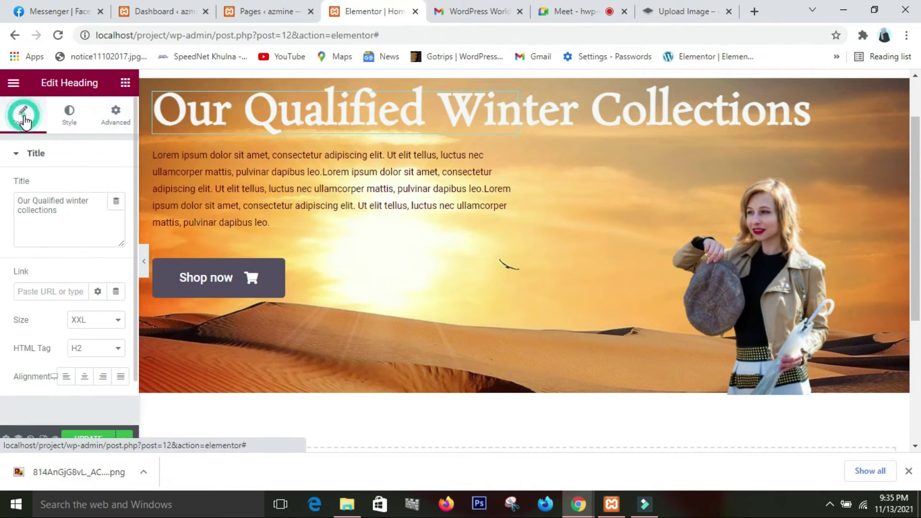
{"action": "left_click", "coordinate": [84, 376]}
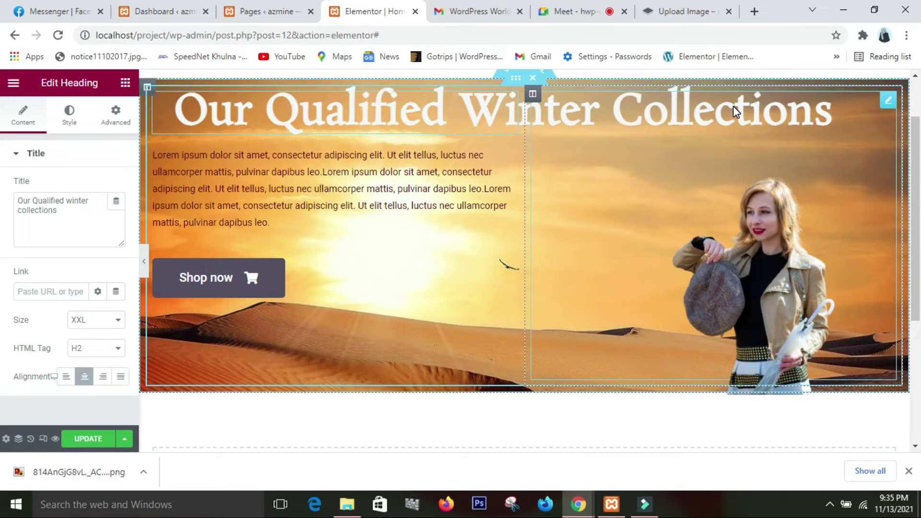
{"action": "scroll", "coordinate": [686, 267], "scroll_direction": "up", "scroll_amount": 2}
{"action": "scroll", "coordinate": [687, 268], "scroll_direction": "down", "scroll_amount": 2}
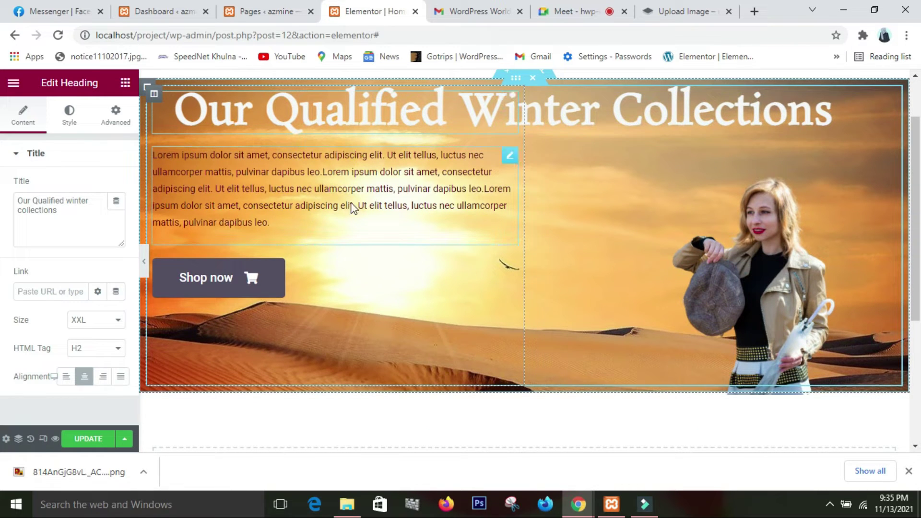
Step: Insert a Spacer widget between the heading and the paragraph and set its space to 16 px
{"action": "left_click", "coordinate": [412, 187]}
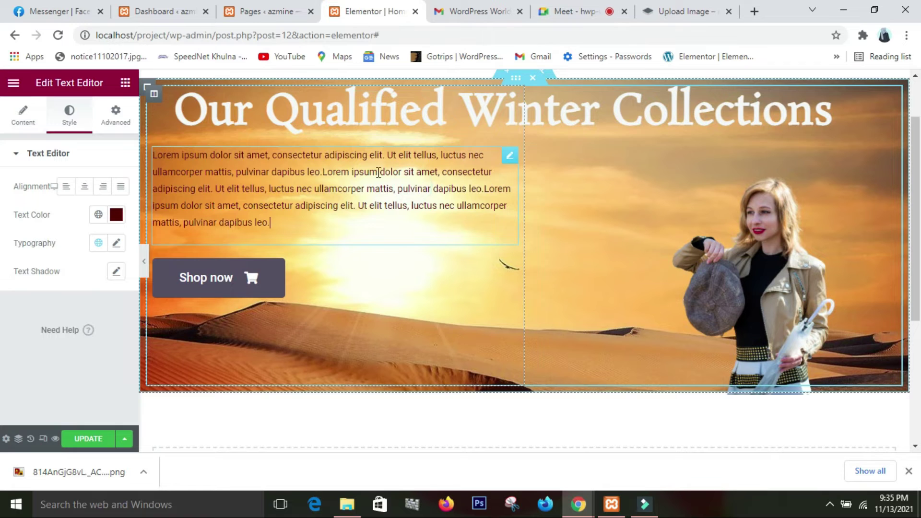
{"action": "left_click", "coordinate": [125, 84]}
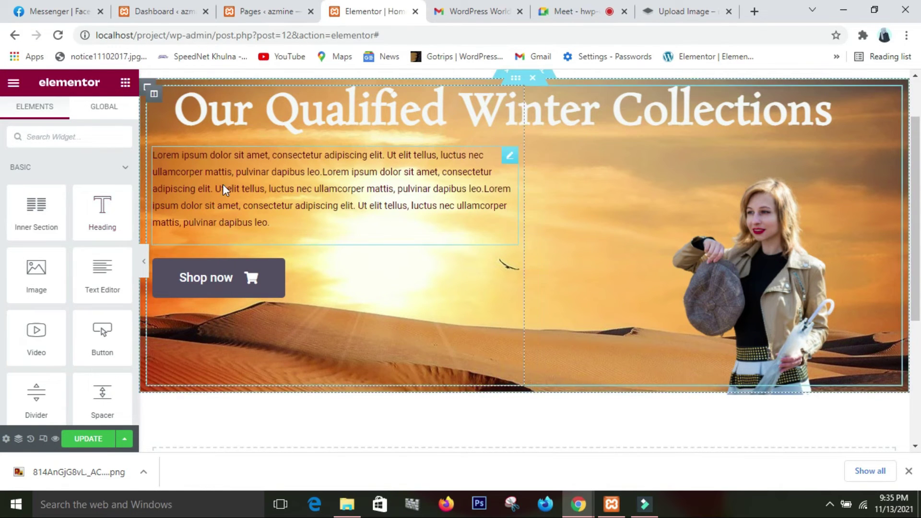
{"action": "scroll", "coordinate": [65, 351], "scroll_direction": "down", "scroll_amount": 1}
{"action": "left_click_drag", "start_coordinate": [88, 341], "coordinate": [264, 133]}
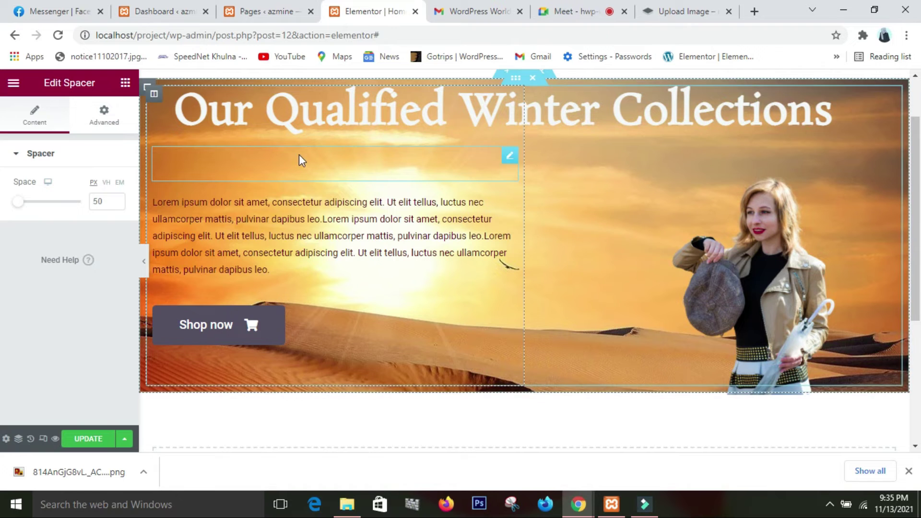
{"action": "left_click_drag", "start_coordinate": [117, 204], "coordinate": [117, 204]}
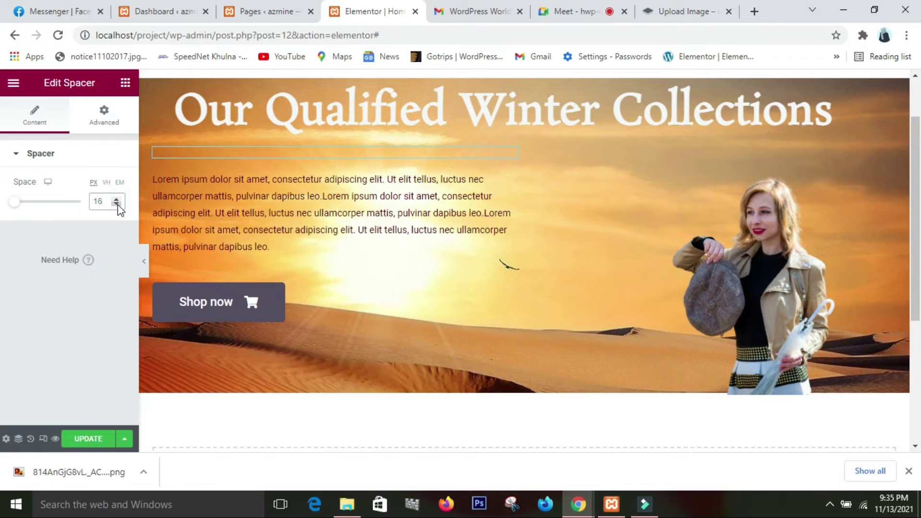
Step: Try center alignment on the hero paragraph, clear it and set the alignment to right
{"action": "left_click", "coordinate": [218, 220]}
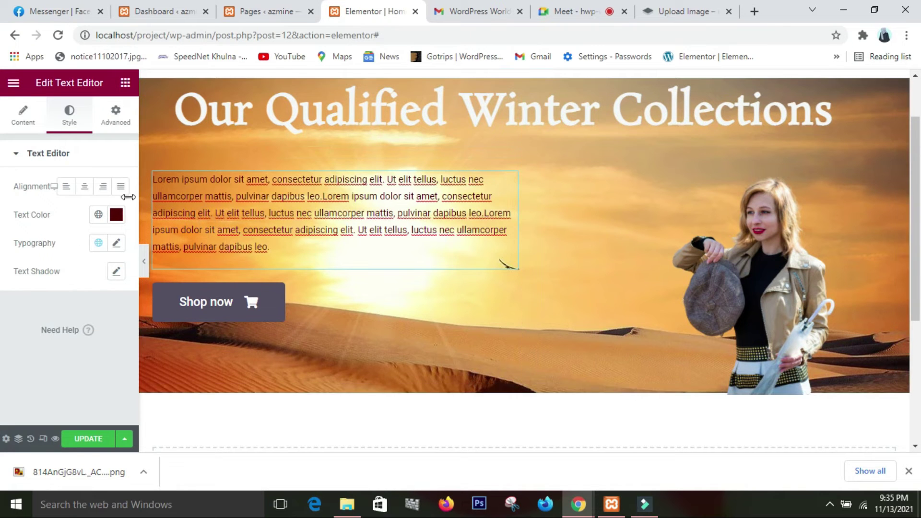
{"action": "left_click", "coordinate": [88, 187]}
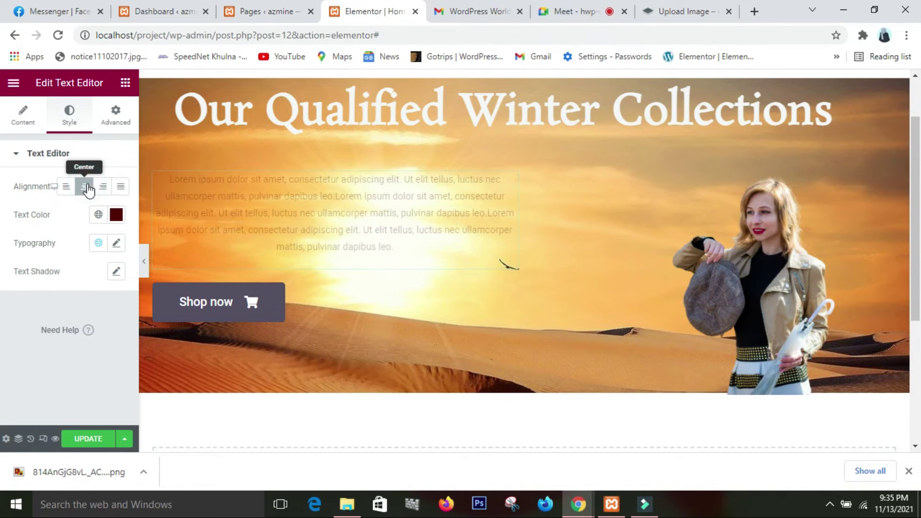
{"action": "left_click", "coordinate": [86, 189]}
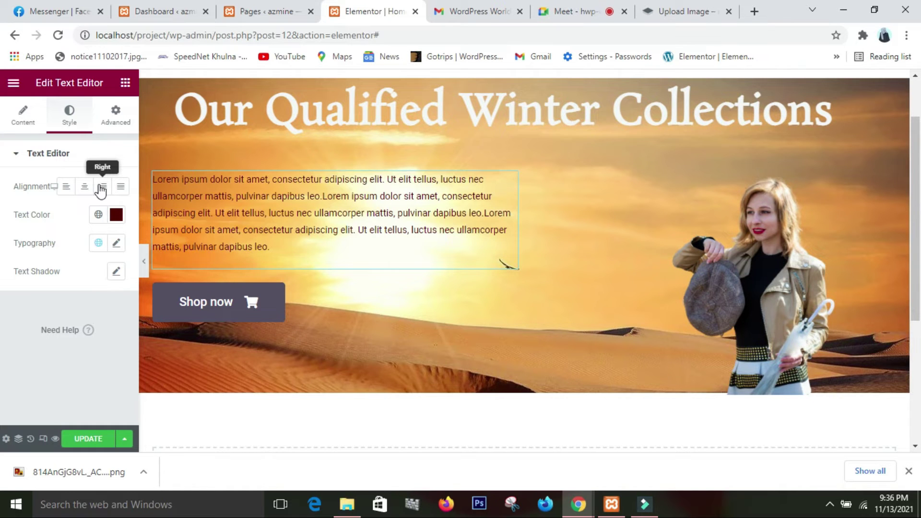
{"action": "left_click", "coordinate": [102, 189]}
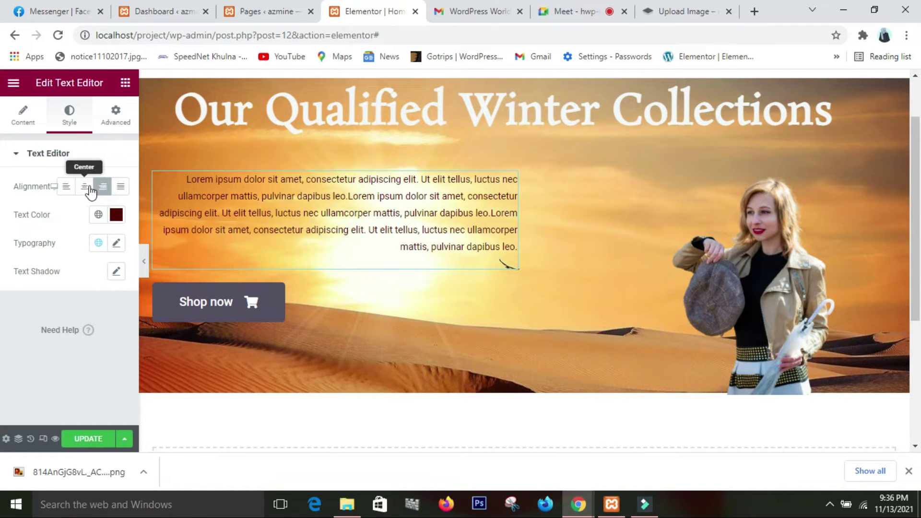
Step: Left-align the hero paragraph and check its placement in the banner
{"action": "left_click", "coordinate": [85, 188]}
{"action": "left_click", "coordinate": [72, 188]}
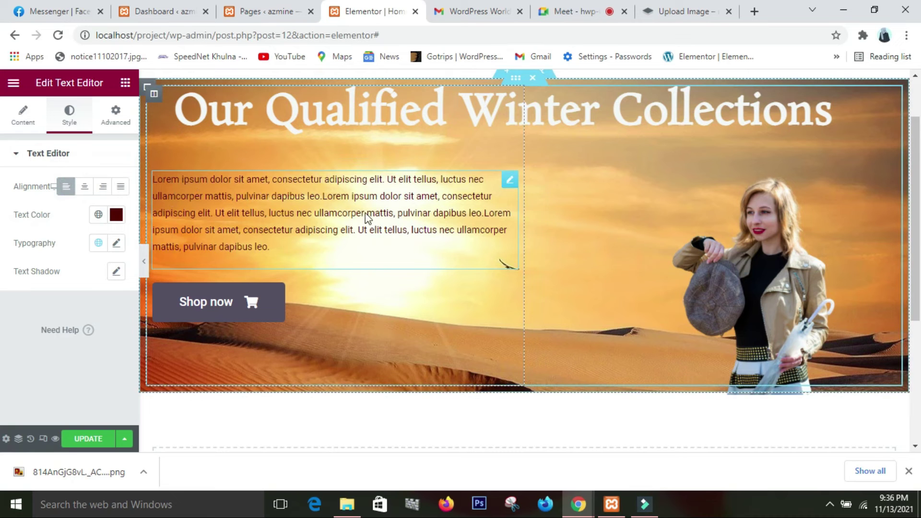
{"action": "scroll", "coordinate": [364, 218], "scroll_direction": "up", "scroll_amount": 1}
{"action": "scroll", "coordinate": [363, 220], "scroll_direction": "down", "scroll_amount": 3}
{"action": "scroll", "coordinate": [363, 221], "scroll_direction": "up", "scroll_amount": 3}
{"action": "scroll", "coordinate": [364, 219], "scroll_direction": "up", "scroll_amount": 1}
{"action": "scroll", "coordinate": [437, 276], "scroll_direction": "down", "scroll_amount": 3}
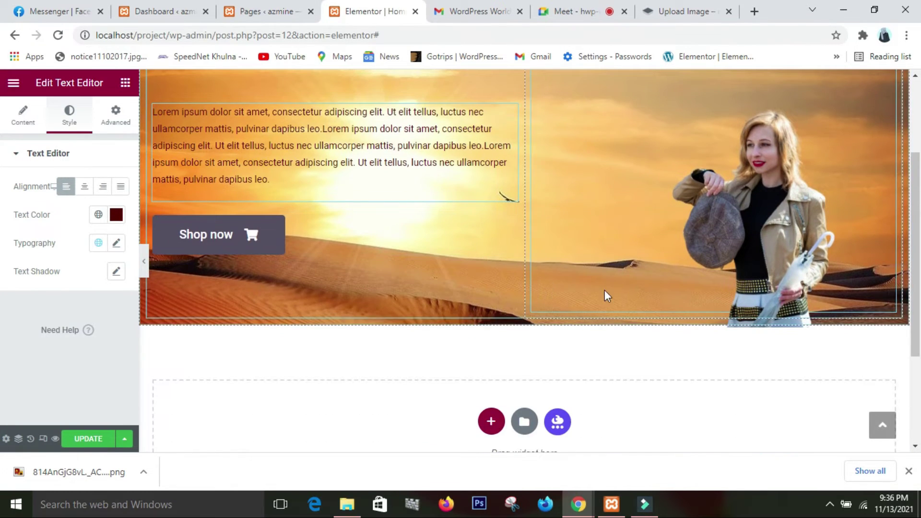
{"action": "left_click", "coordinate": [751, 262]}
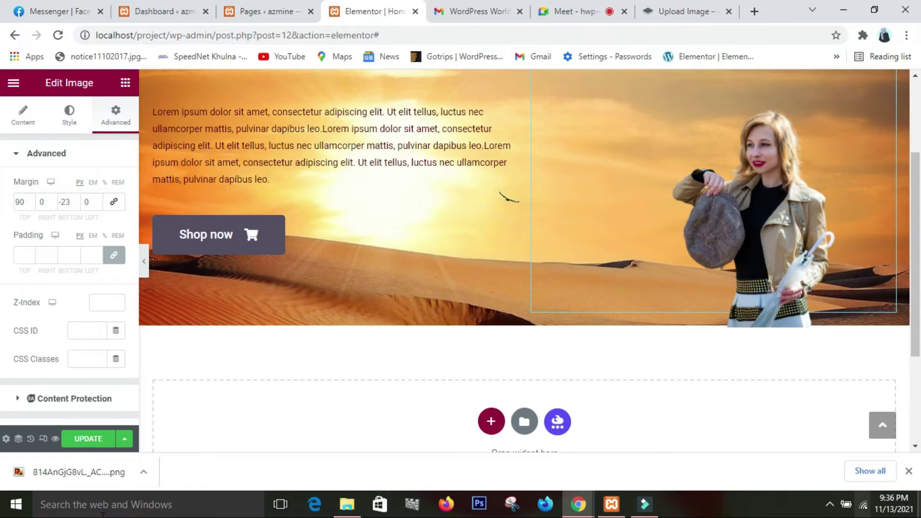
{"action": "scroll", "coordinate": [861, 79], "scroll_direction": "up", "scroll_amount": 1}
{"action": "scroll", "coordinate": [860, 73], "scroll_direction": "up", "scroll_amount": 3}
{"action": "scroll", "coordinate": [846, 75], "scroll_direction": "down", "scroll_amount": 3}
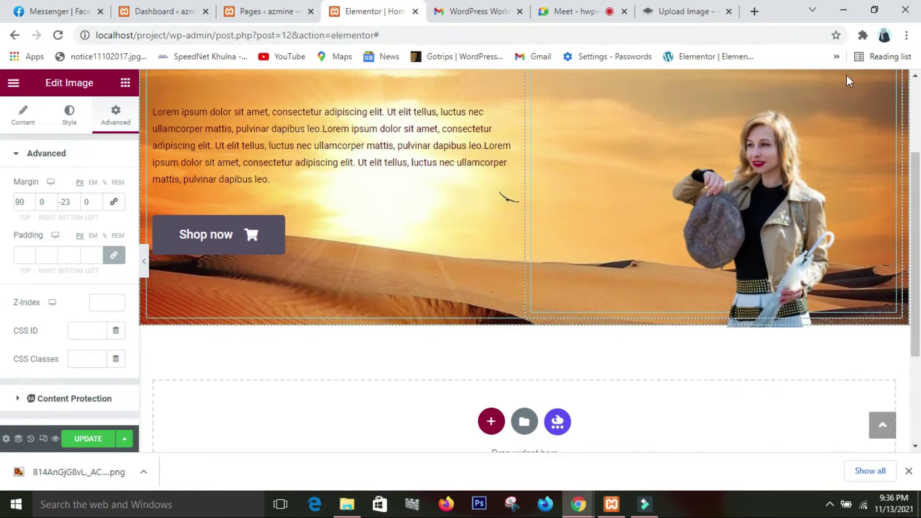
Step: Insert a Spacer widget above the winter collections heading in the hero's first column and check the banner layout
{"action": "scroll", "coordinate": [847, 75], "scroll_direction": "up", "scroll_amount": 2}
{"action": "scroll", "coordinate": [548, 109], "scroll_direction": "up", "scroll_amount": 3}
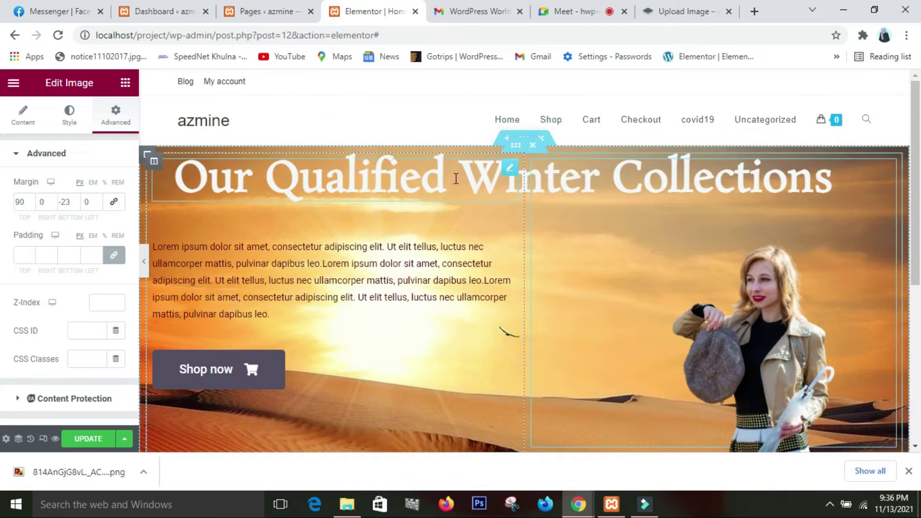
{"action": "left_click", "coordinate": [127, 85]}
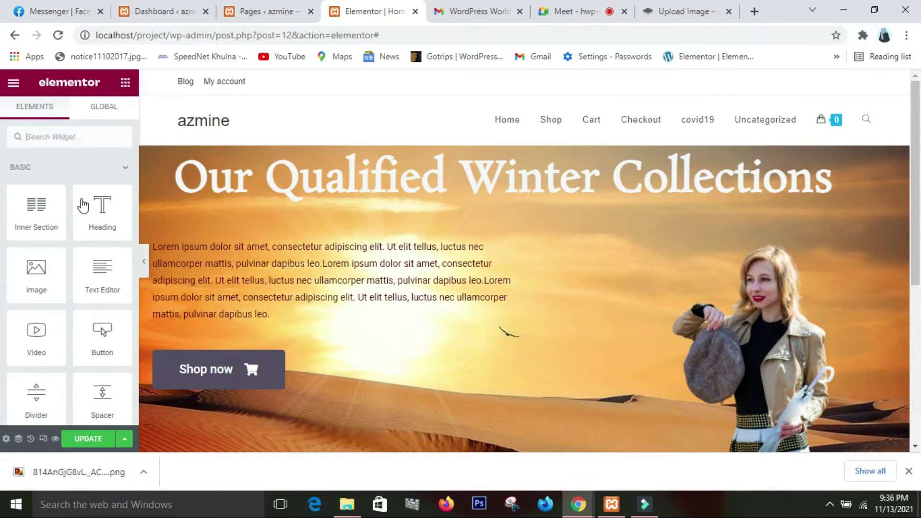
{"action": "left_click_drag", "start_coordinate": [86, 396], "coordinate": [253, 163]}
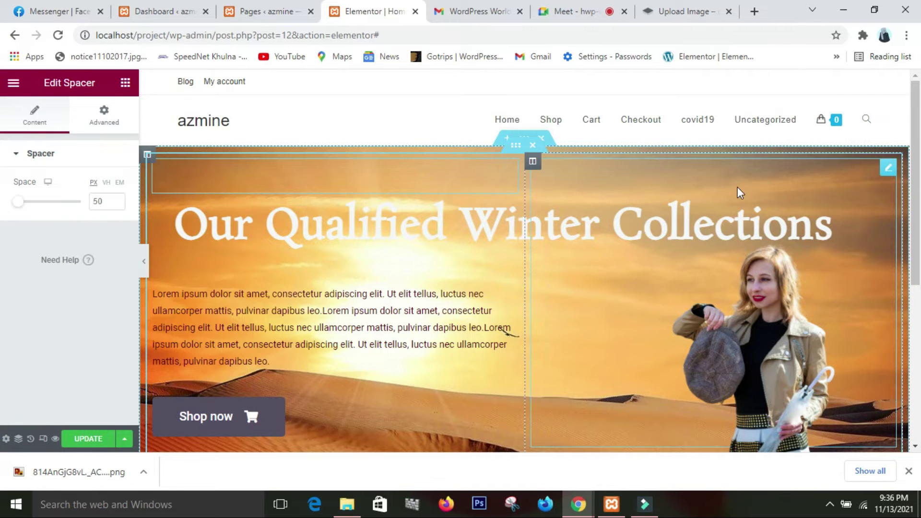
{"action": "scroll", "coordinate": [739, 178], "scroll_direction": "down", "scroll_amount": 1}
{"action": "scroll", "coordinate": [740, 178], "scroll_direction": "down", "scroll_amount": 1}
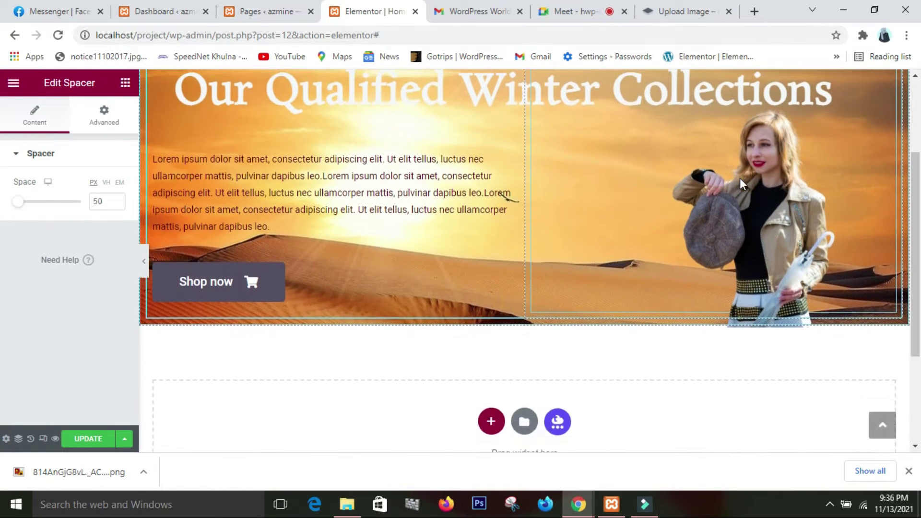
{"action": "scroll", "coordinate": [740, 177], "scroll_direction": "up", "scroll_amount": 2}
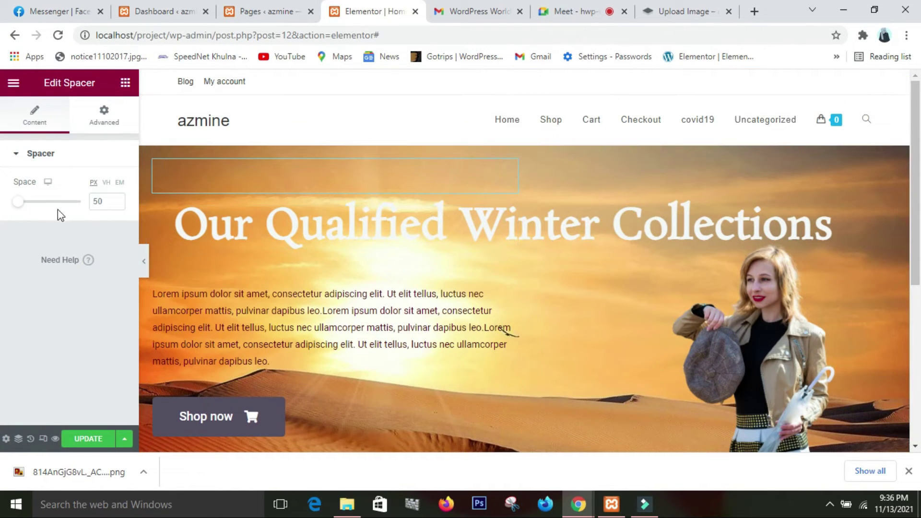
Step: Reduce the space of the Spacer above the heading to 12 px
{"action": "left_click_drag", "start_coordinate": [29, 204], "coordinate": [15, 202]}
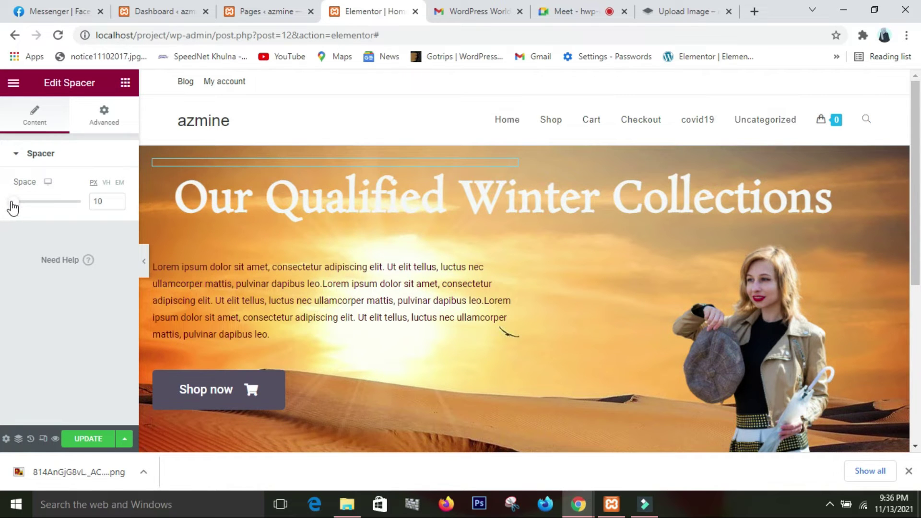
{"action": "left_click_drag", "start_coordinate": [15, 204], "coordinate": [18, 201]}
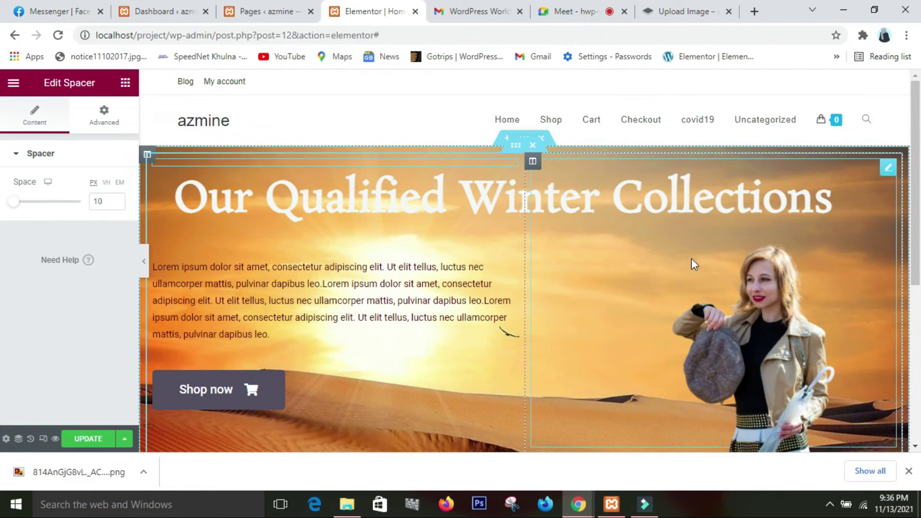
{"action": "left_click", "coordinate": [116, 199]}
{"action": "left_click", "coordinate": [115, 199]}
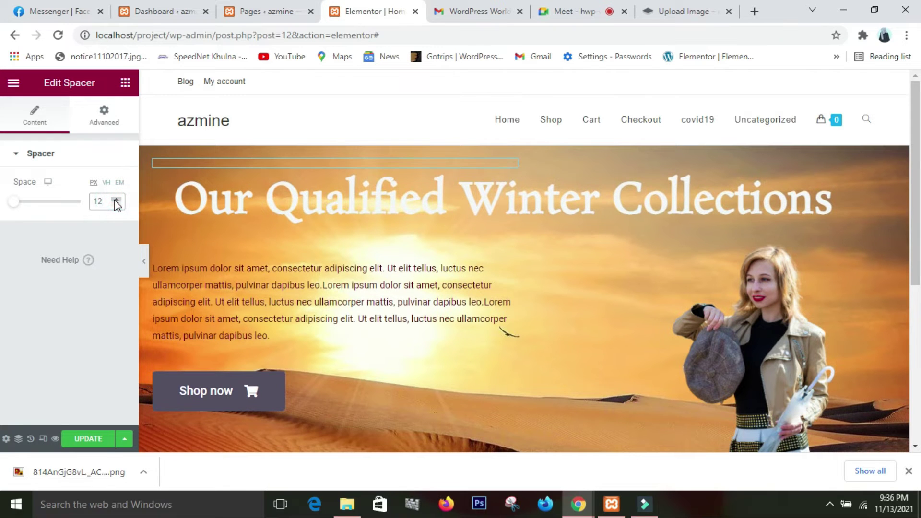
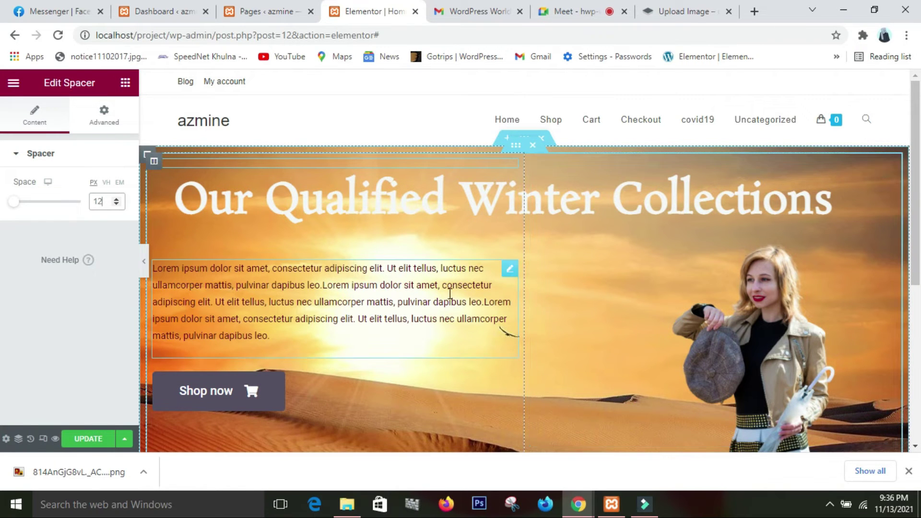
Step: Open the Motion Effects settings of the winter collections heading
{"action": "left_click", "coordinate": [233, 204]}
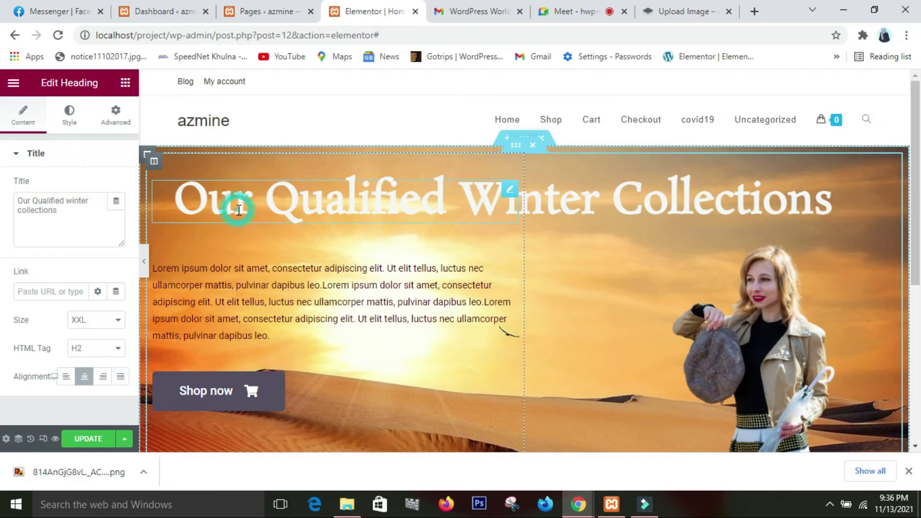
{"action": "left_click", "coordinate": [116, 118]}
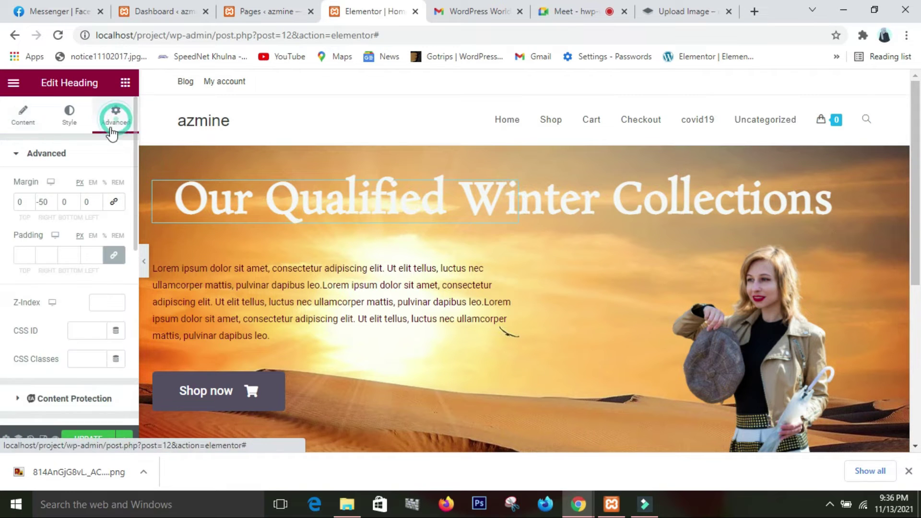
{"action": "scroll", "coordinate": [74, 381], "scroll_direction": "down", "scroll_amount": 5}
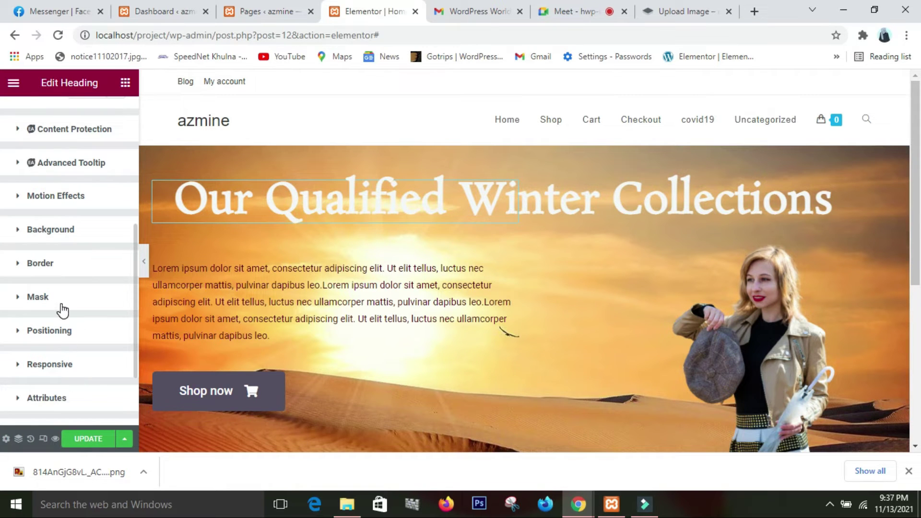
{"action": "scroll", "coordinate": [62, 311], "scroll_direction": "down", "scroll_amount": 2}
{"action": "scroll", "coordinate": [61, 307], "scroll_direction": "up", "scroll_amount": 6}
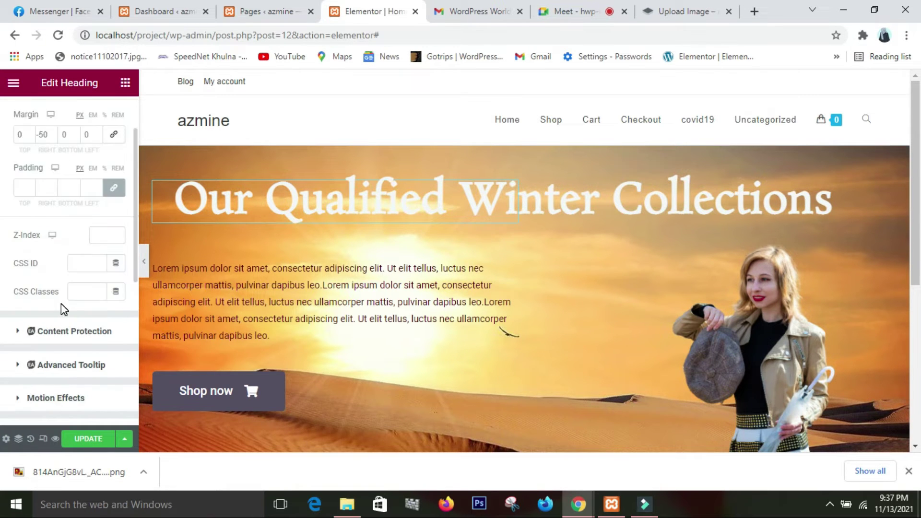
{"action": "scroll", "coordinate": [62, 307], "scroll_direction": "down", "scroll_amount": 6}
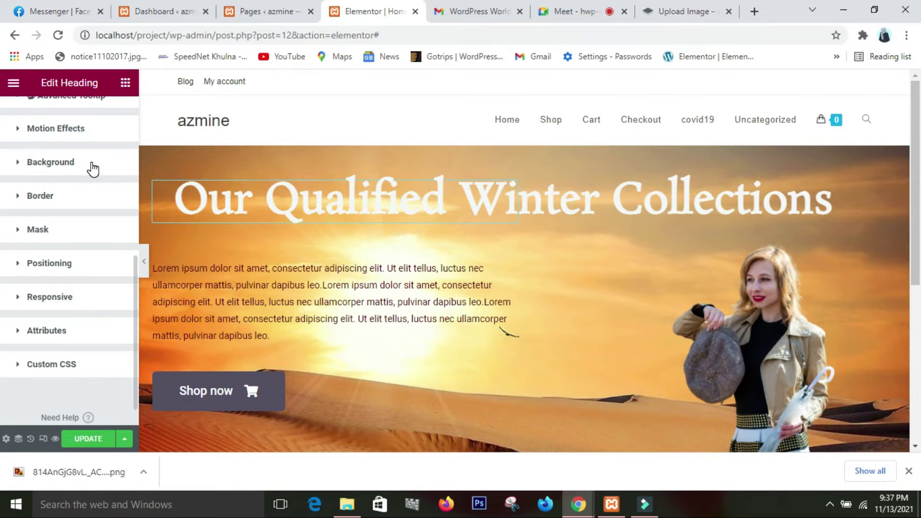
{"action": "left_click", "coordinate": [95, 134]}
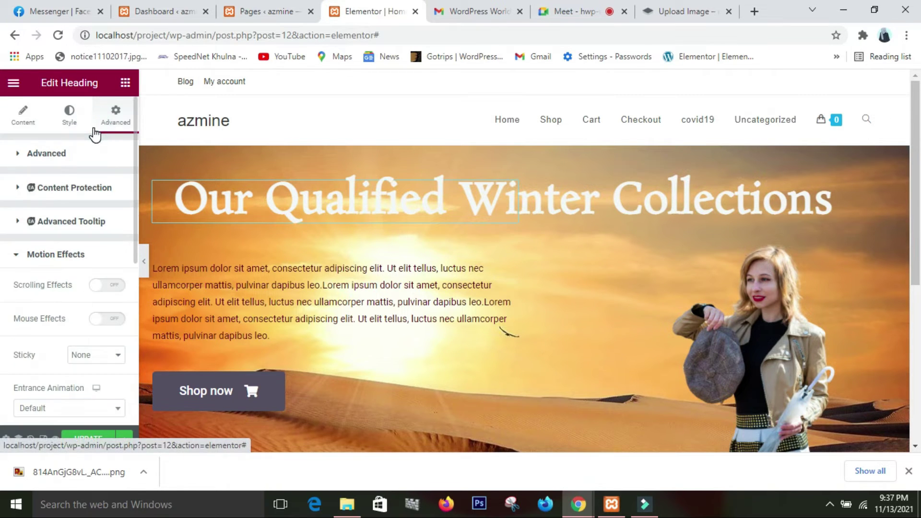
{"action": "scroll", "coordinate": [72, 305], "scroll_direction": "down", "scroll_amount": 3}
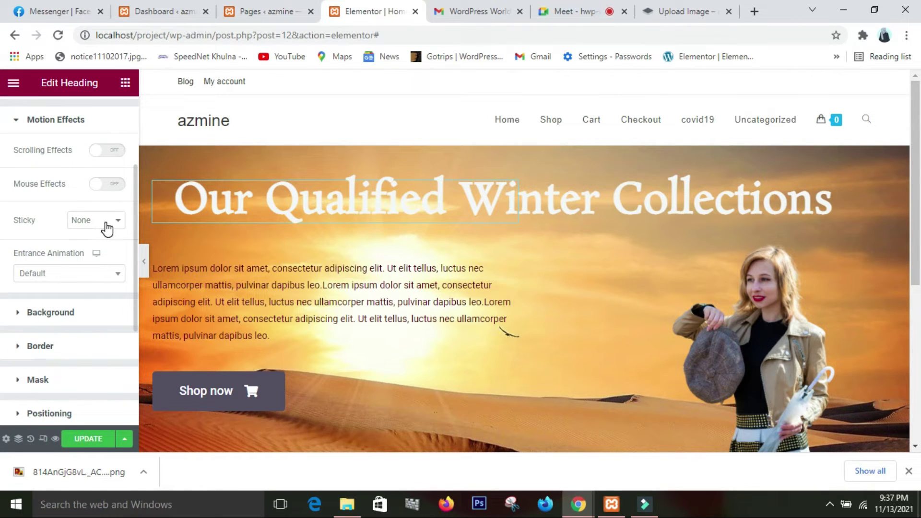
Step: Try the Top sticky option on the heading and return it to None
{"action": "left_click", "coordinate": [107, 229]}
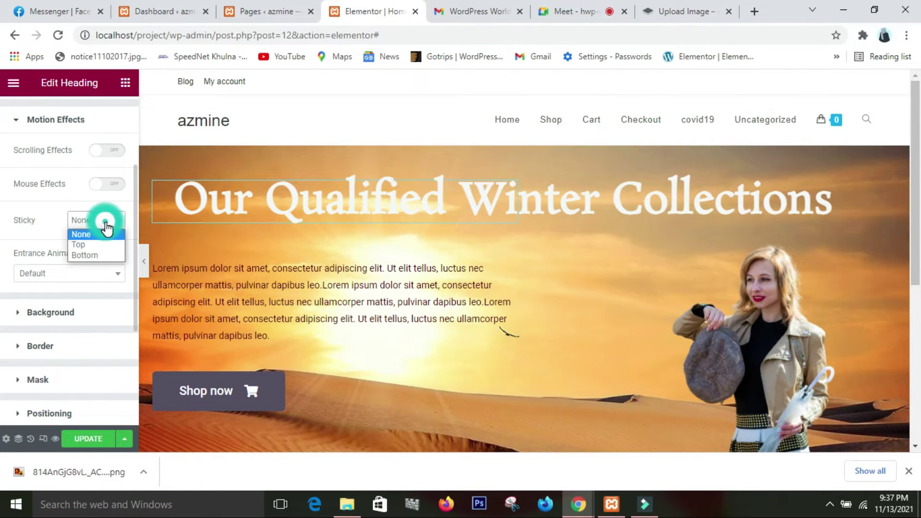
{"action": "left_click", "coordinate": [108, 245]}
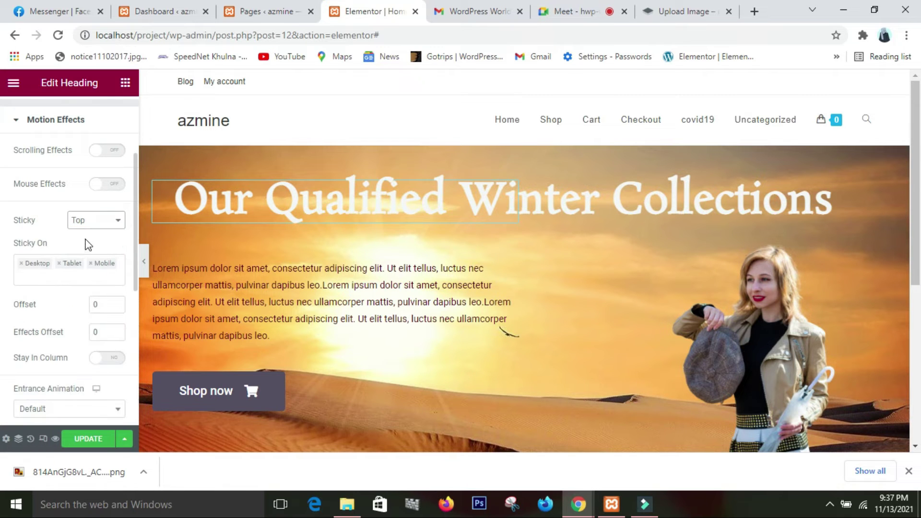
{"action": "left_click", "coordinate": [113, 224]}
{"action": "left_click", "coordinate": [104, 235]}
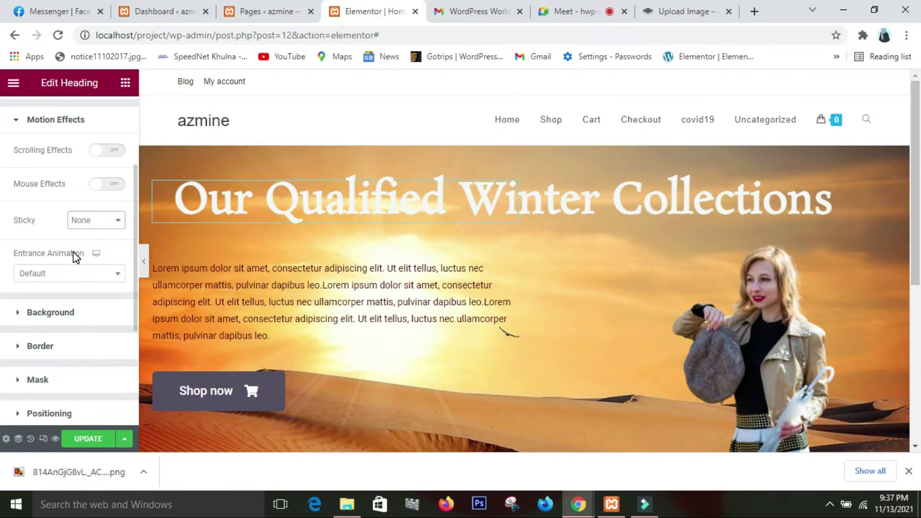
Step: Browse the entrance animations for the heading and apply Fade In
{"action": "left_click", "coordinate": [73, 272]}
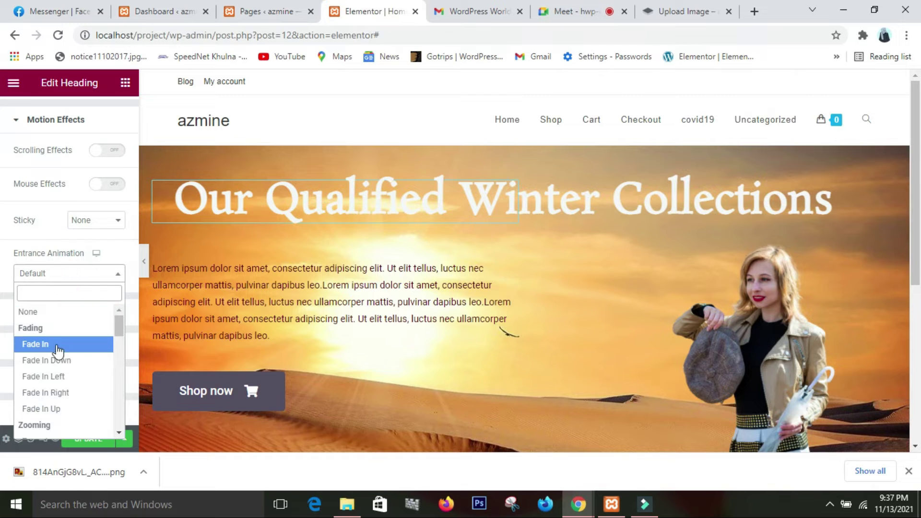
{"action": "scroll", "coordinate": [54, 370], "scroll_direction": "down", "scroll_amount": 3}
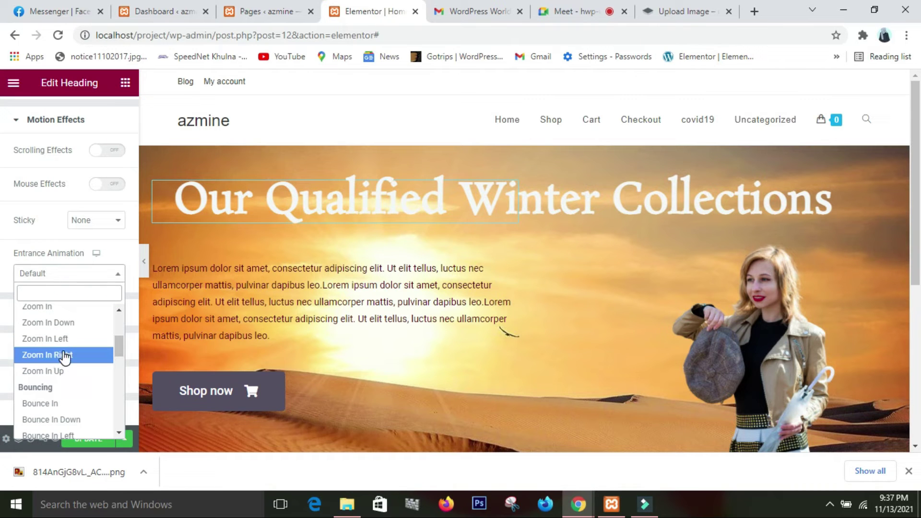
{"action": "scroll", "coordinate": [62, 357], "scroll_direction": "up", "scroll_amount": 3}
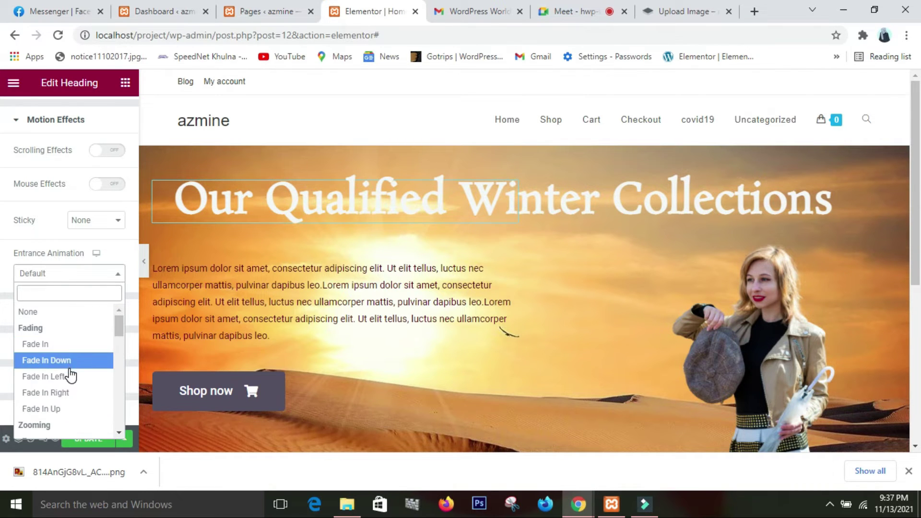
{"action": "scroll", "coordinate": [48, 398], "scroll_direction": "down", "scroll_amount": 2}
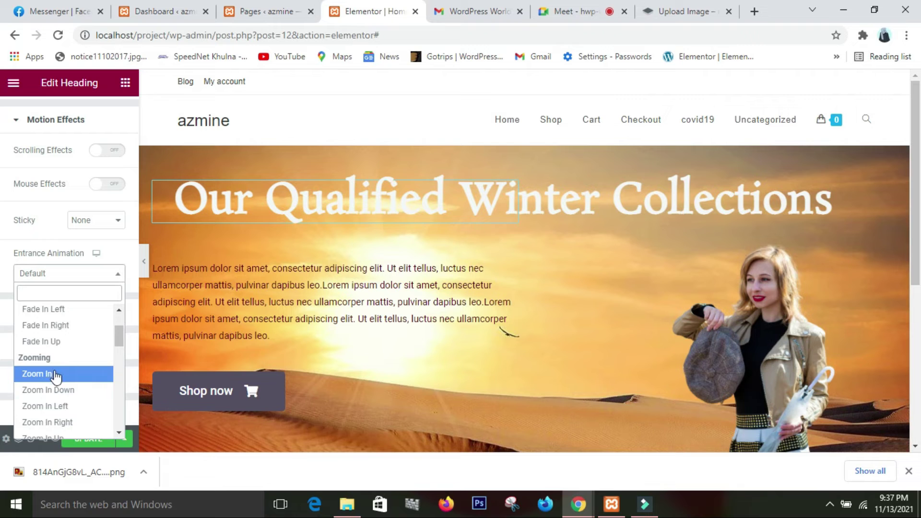
{"action": "scroll", "coordinate": [67, 335], "scroll_direction": "up", "scroll_amount": 2}
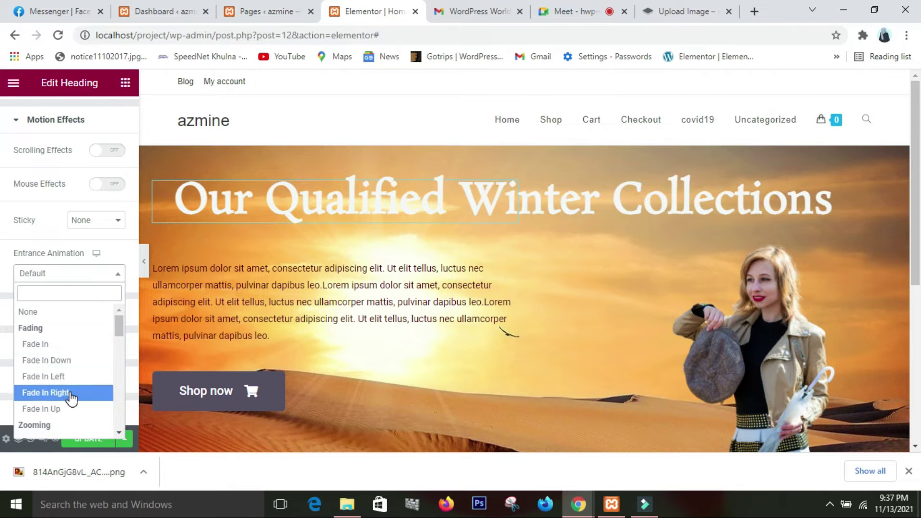
{"action": "left_click", "coordinate": [67, 344]}
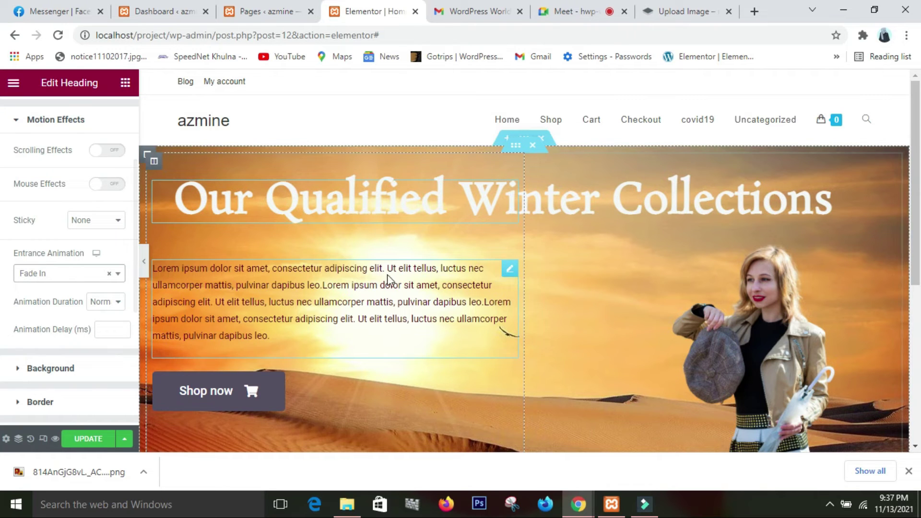
Step: Open the hero paragraph's Motion Effects settings and browse its entrance animation options
{"action": "left_click", "coordinate": [384, 302]}
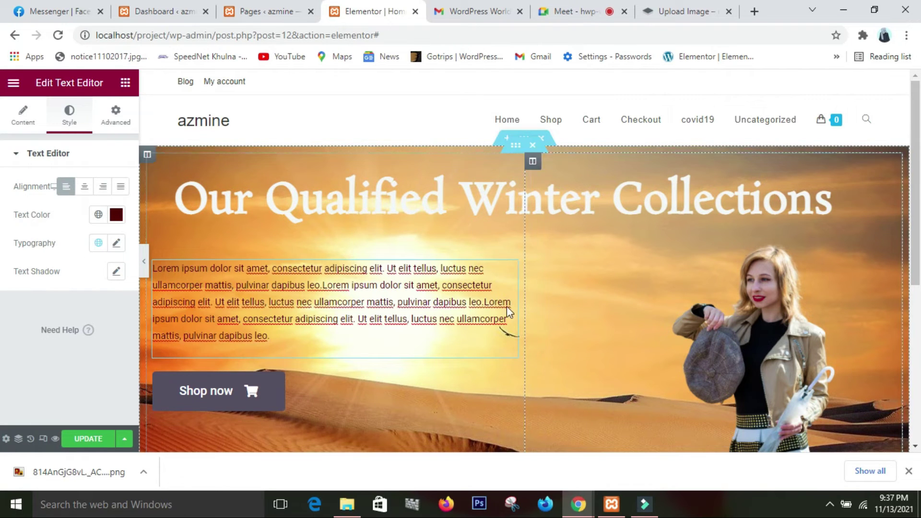
{"action": "left_click", "coordinate": [116, 108]}
{"action": "scroll", "coordinate": [73, 281], "scroll_direction": "down", "scroll_amount": 5}
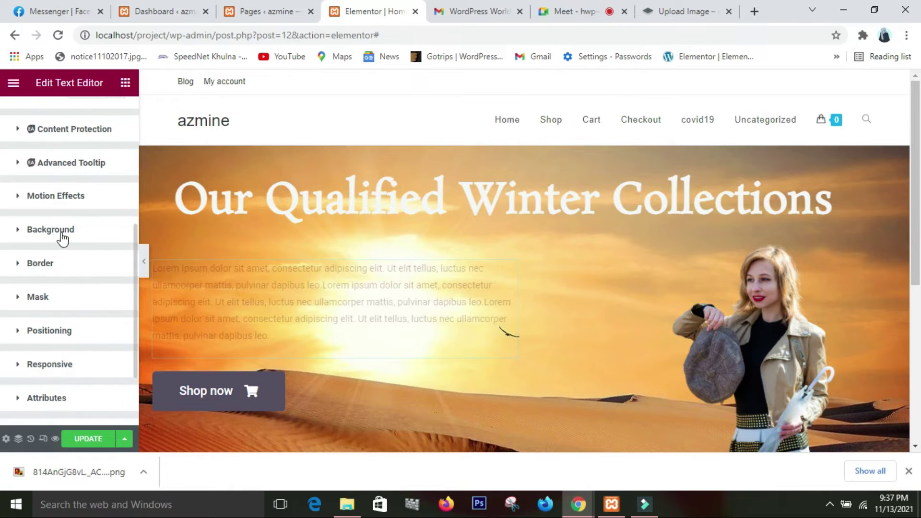
{"action": "left_click", "coordinate": [65, 197]}
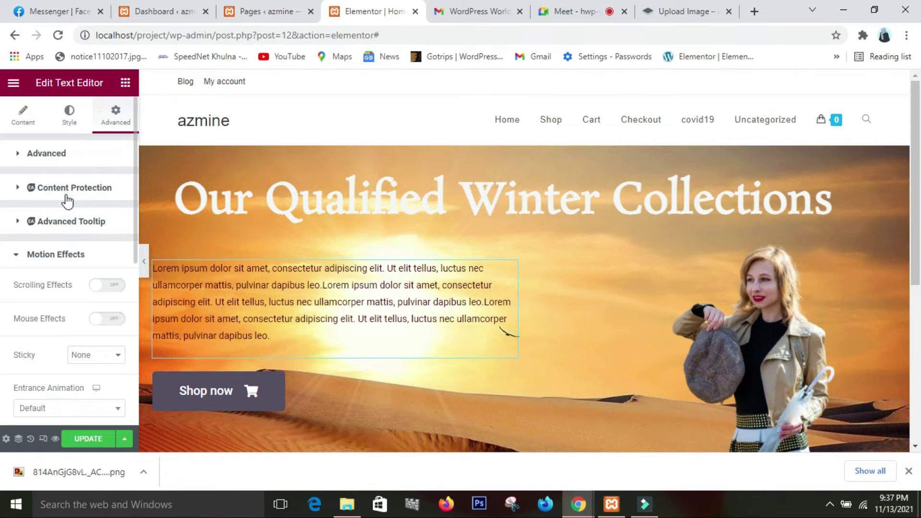
{"action": "scroll", "coordinate": [72, 323], "scroll_direction": "down", "scroll_amount": 3}
{"action": "scroll", "coordinate": [72, 324], "scroll_direction": "down", "scroll_amount": 3}
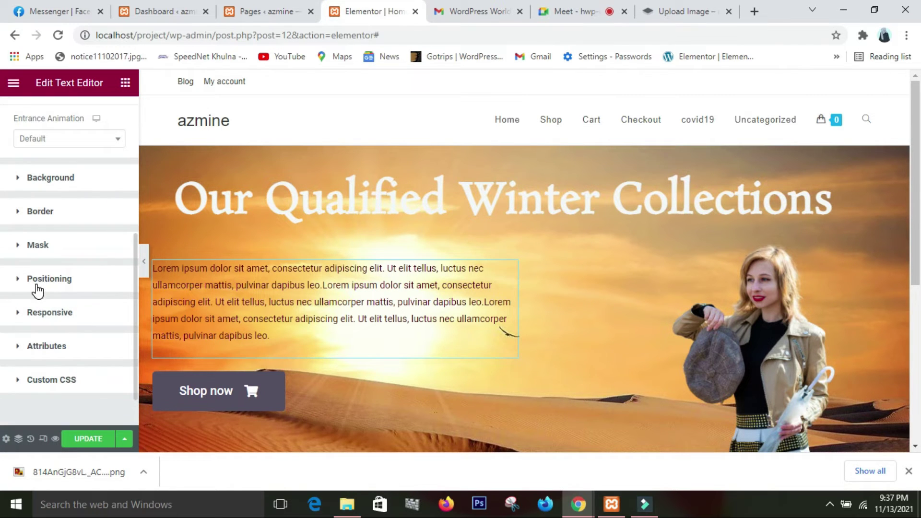
{"action": "scroll", "coordinate": [46, 312], "scroll_direction": "up", "scroll_amount": 1}
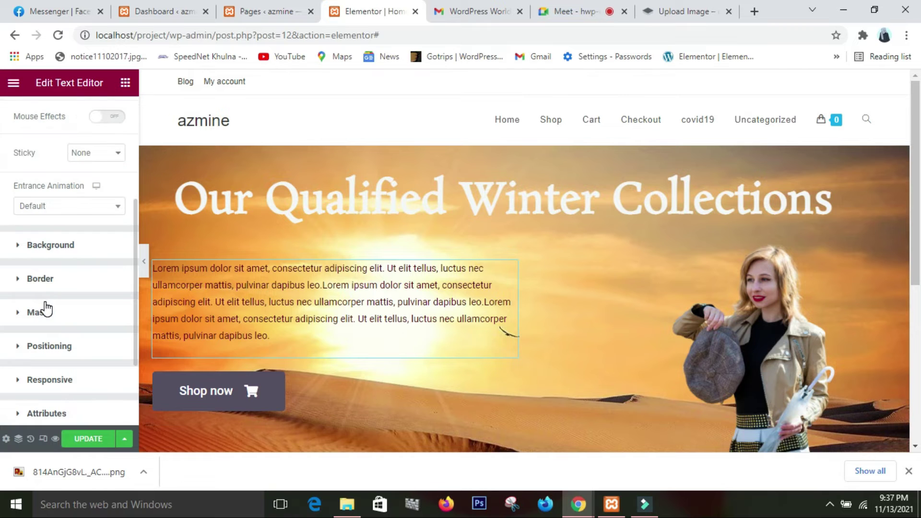
{"action": "left_click", "coordinate": [79, 208]}
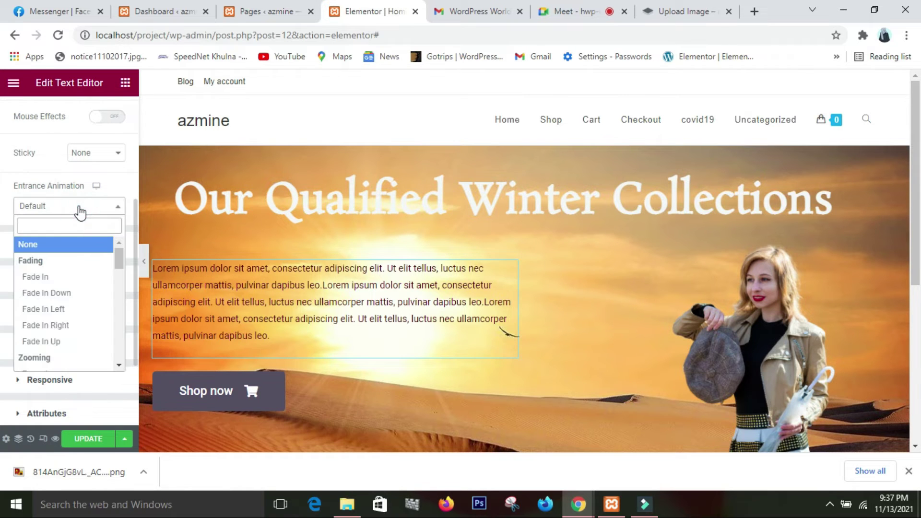
{"action": "scroll", "coordinate": [72, 301], "scroll_direction": "down", "scroll_amount": 2}
{"action": "scroll", "coordinate": [57, 331], "scroll_direction": "down", "scroll_amount": 2}
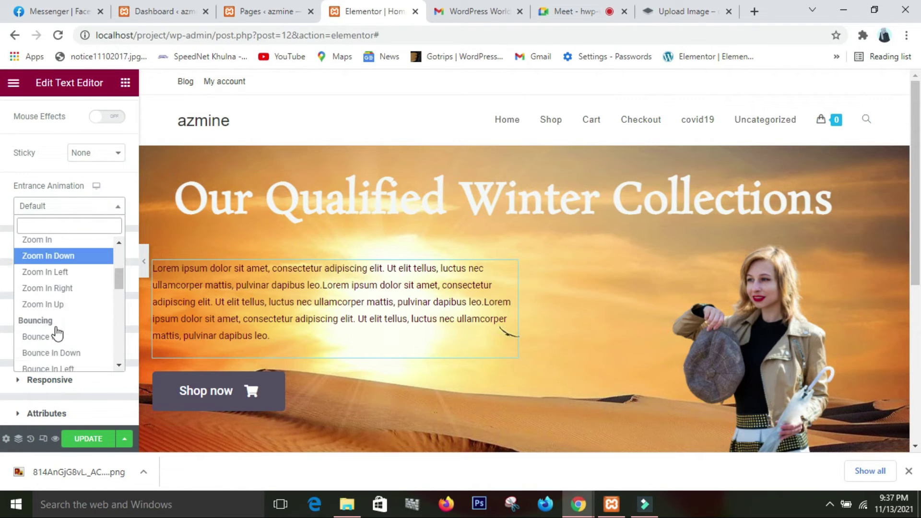
Step: Try the Zoom In Right entrance animation on the lorem ipsum paragraph and replace it with Fade In Left
{"action": "left_click", "coordinate": [55, 296]}
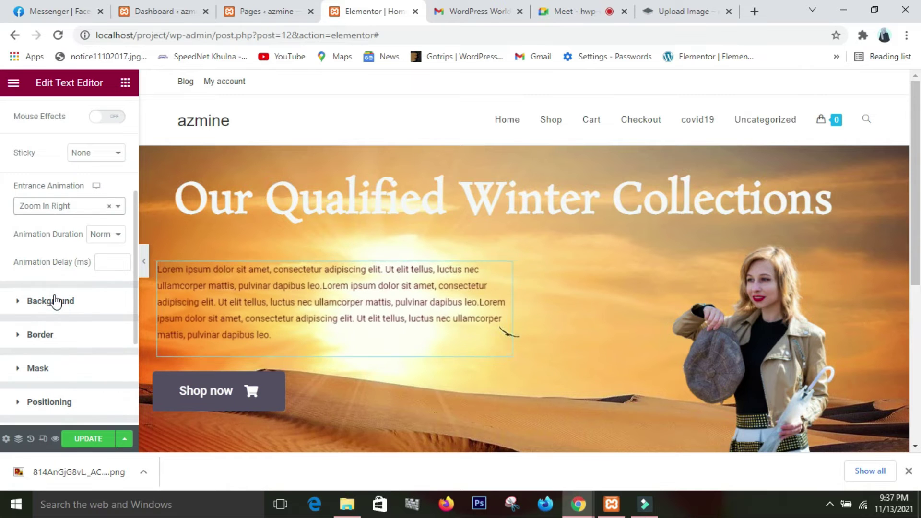
{"action": "left_click", "coordinate": [94, 210]}
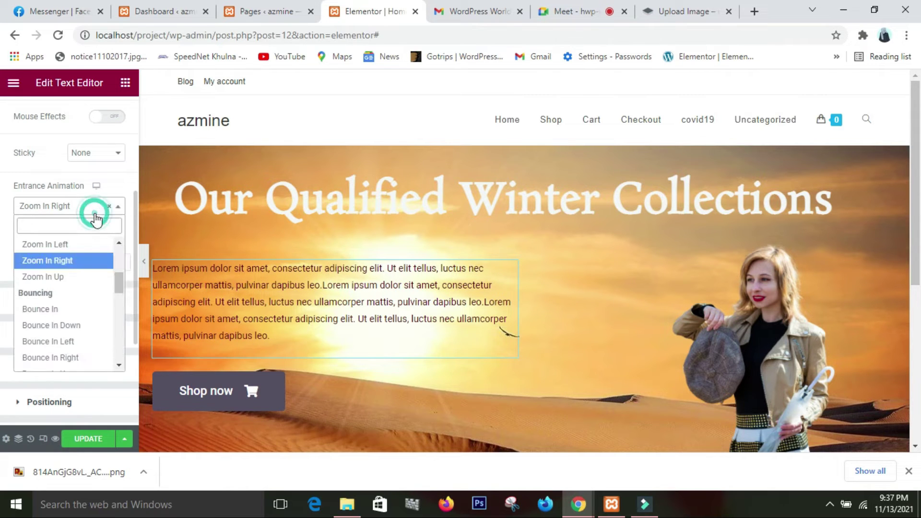
{"action": "scroll", "coordinate": [68, 303], "scroll_direction": "up", "scroll_amount": 3}
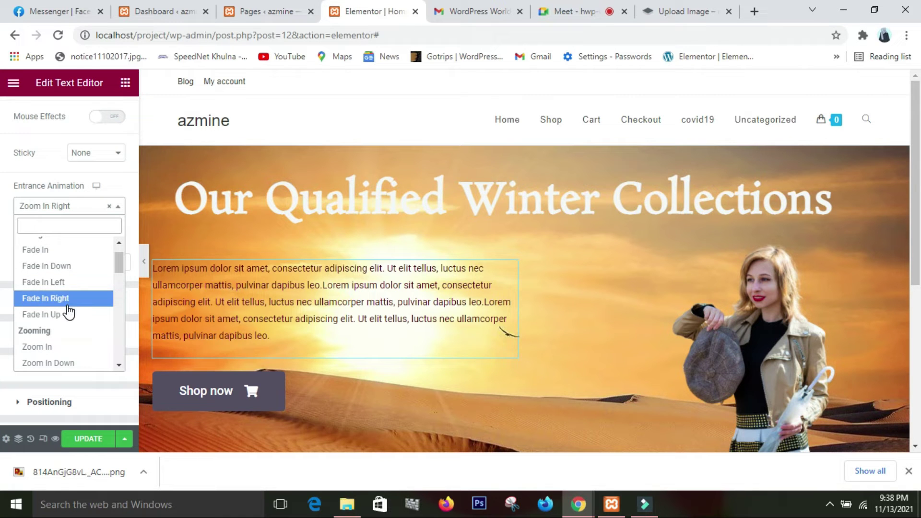
{"action": "left_click", "coordinate": [63, 287]}
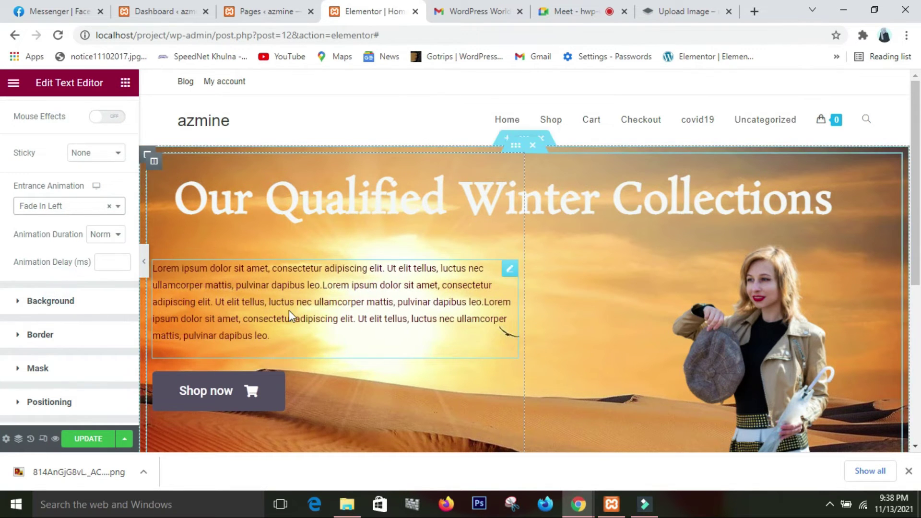
Step: Set the entrance animation of the woman's image in the hero section to Fade In Right
{"action": "left_click", "coordinate": [730, 302]}
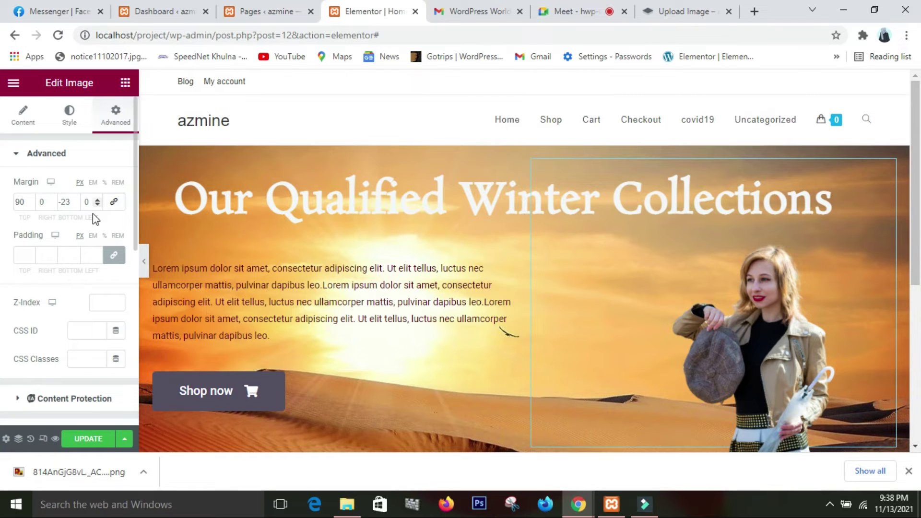
{"action": "scroll", "coordinate": [68, 372], "scroll_direction": "down", "scroll_amount": 3}
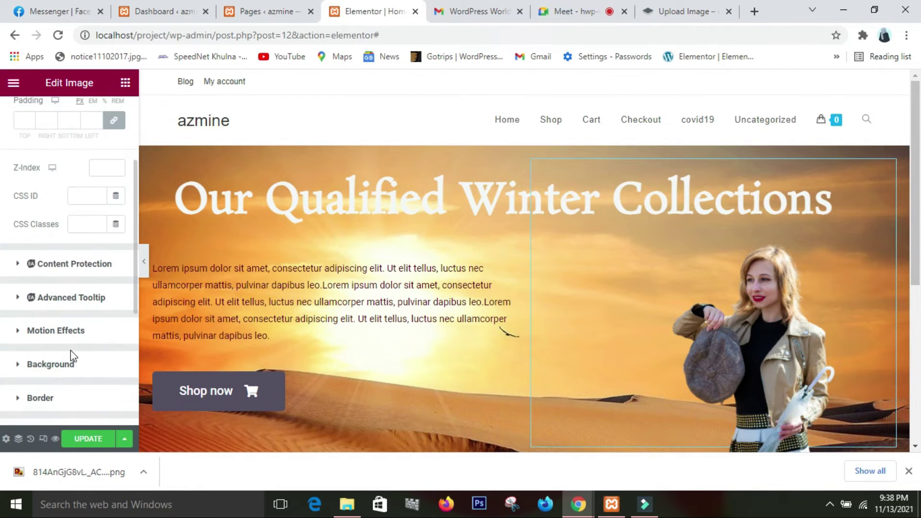
{"action": "left_click", "coordinate": [79, 336]}
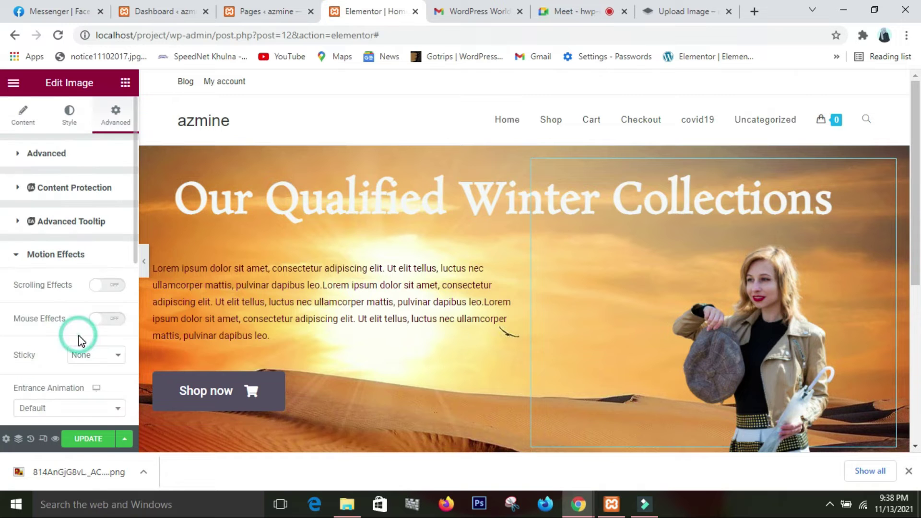
{"action": "scroll", "coordinate": [77, 321], "scroll_direction": "down", "scroll_amount": 1}
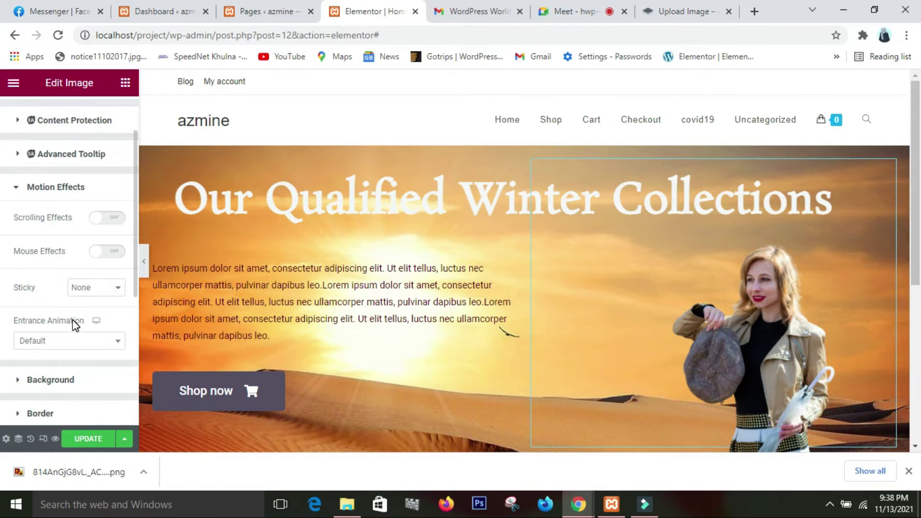
{"action": "left_click", "coordinate": [85, 350]}
{"action": "left_click", "coordinate": [70, 298]}
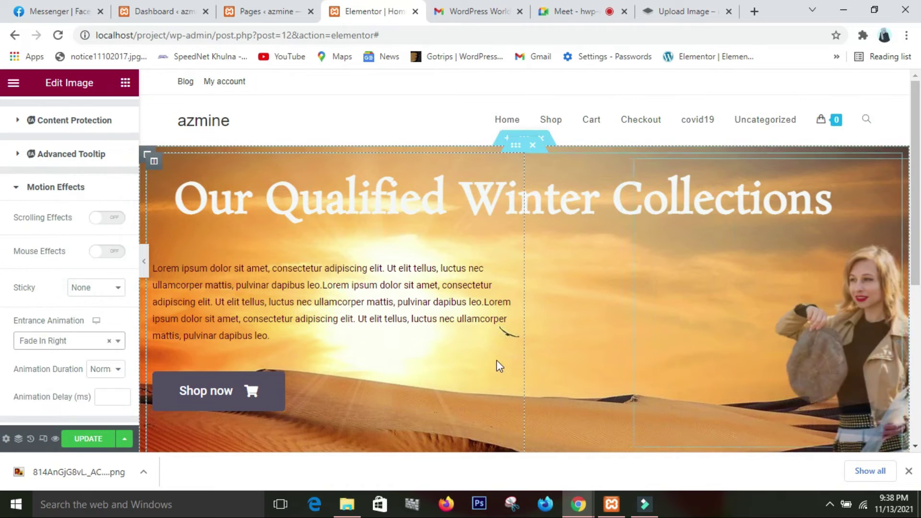
Step: Set the Shop now button's entrance animation to Fade In Up in its motion effects
{"action": "left_click", "coordinate": [295, 390]}
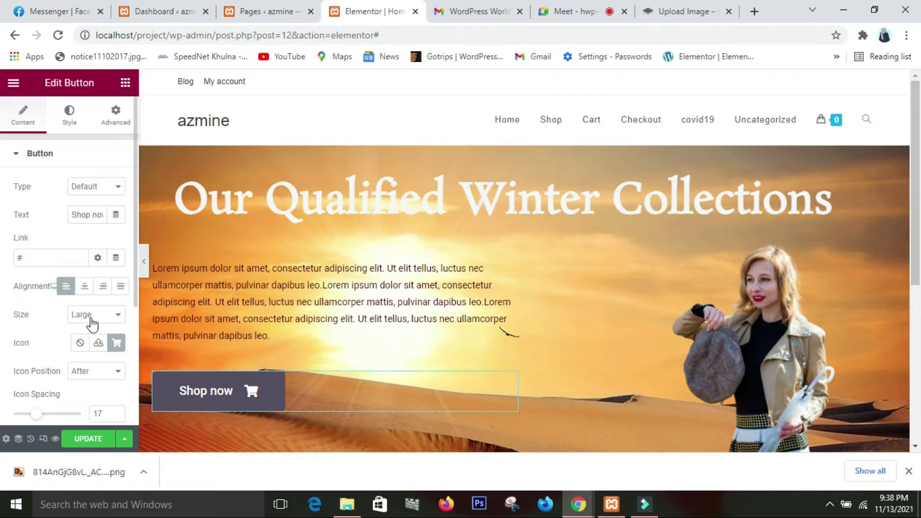
{"action": "scroll", "coordinate": [113, 408], "scroll_direction": "down", "scroll_amount": 3}
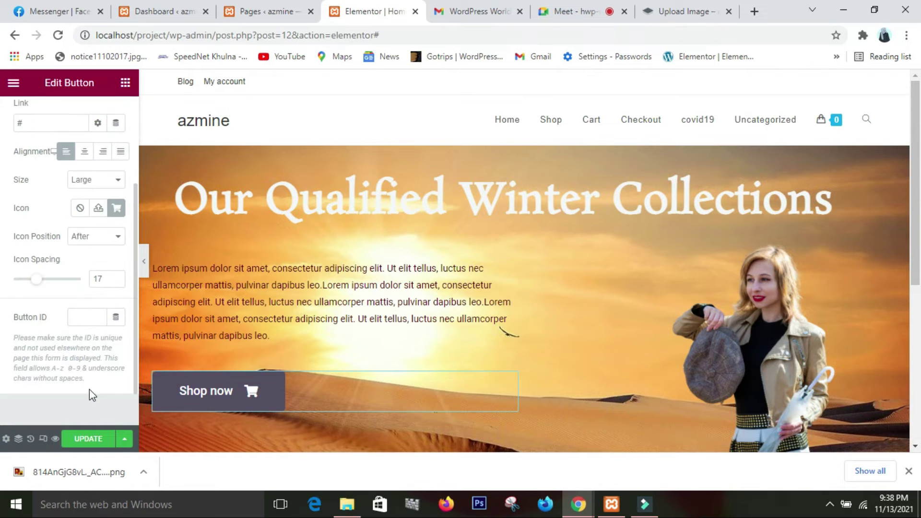
{"action": "scroll", "coordinate": [72, 319], "scroll_direction": "up", "scroll_amount": 3}
{"action": "left_click", "coordinate": [118, 114]}
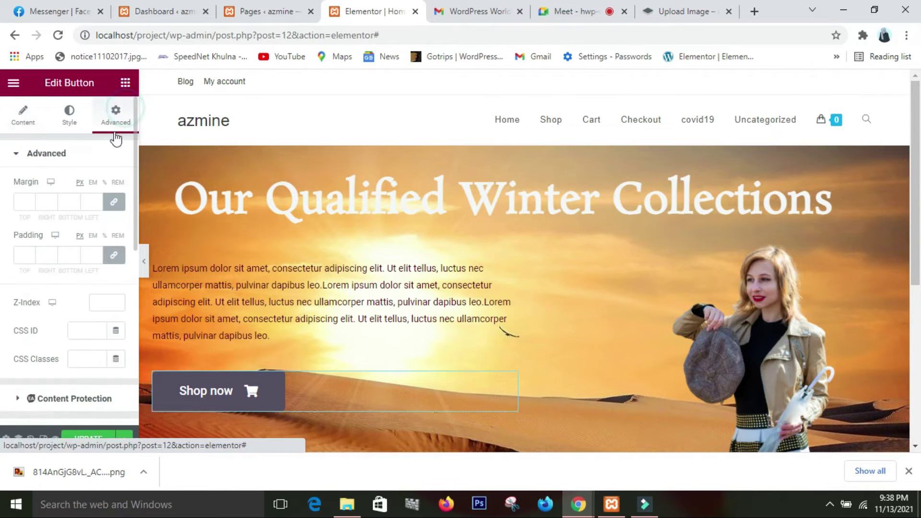
{"action": "scroll", "coordinate": [91, 323], "scroll_direction": "down", "scroll_amount": 3}
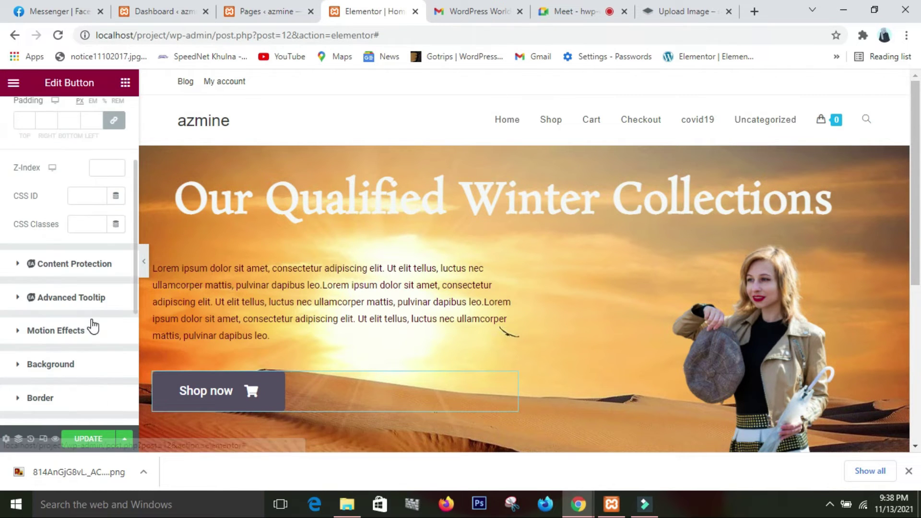
{"action": "left_click", "coordinate": [61, 332]}
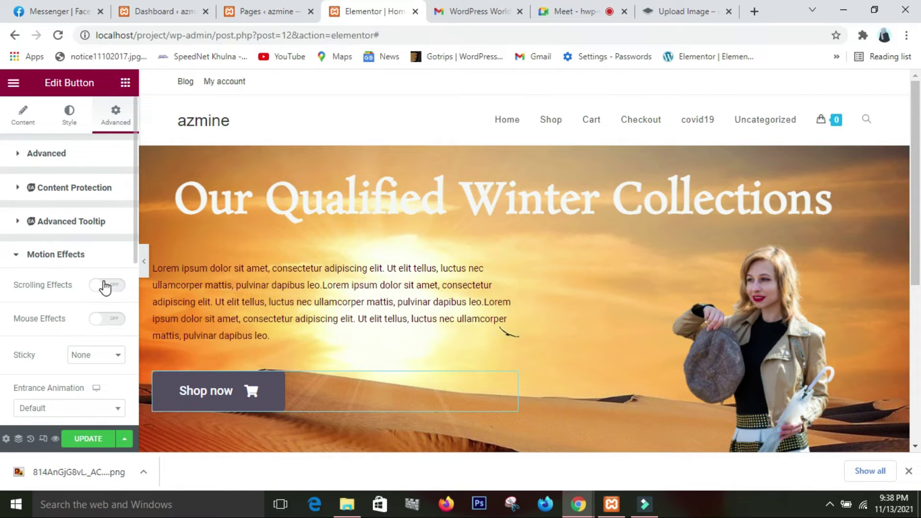
{"action": "left_click", "coordinate": [105, 408]}
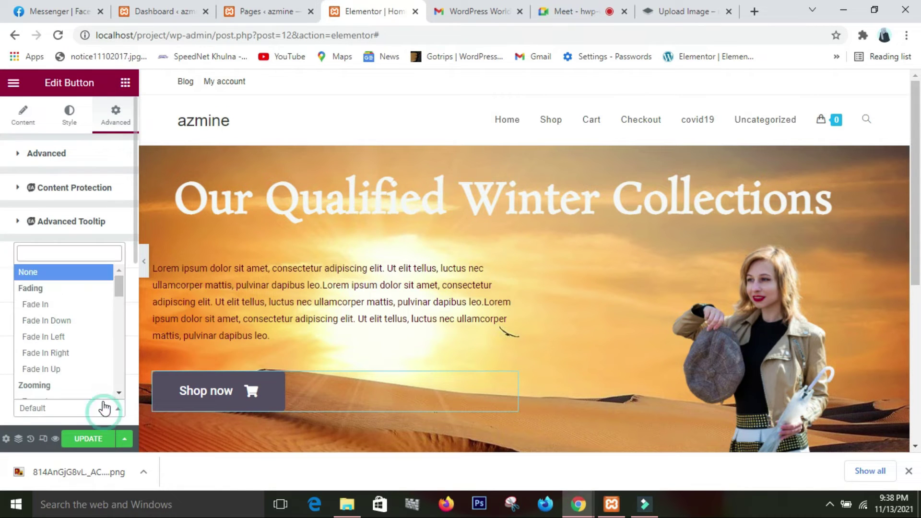
{"action": "left_click", "coordinate": [105, 372]}
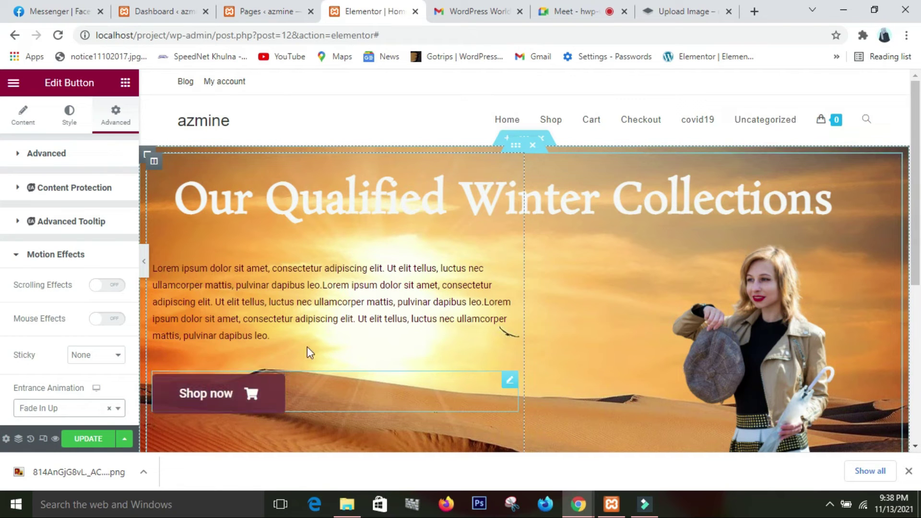
Step: Add a single-column section below the hero banner and place a Heading widget in it
{"action": "scroll", "coordinate": [618, 367], "scroll_direction": "down", "scroll_amount": 3}
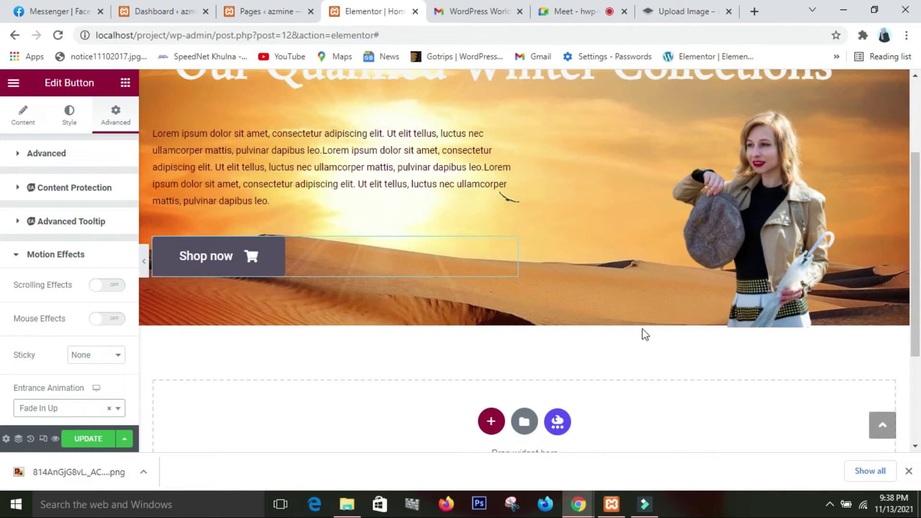
{"action": "scroll", "coordinate": [647, 317], "scroll_direction": "up", "scroll_amount": 1}
{"action": "scroll", "coordinate": [643, 303], "scroll_direction": "up", "scroll_amount": 1}
{"action": "scroll", "coordinate": [620, 312], "scroll_direction": "down", "scroll_amount": 1}
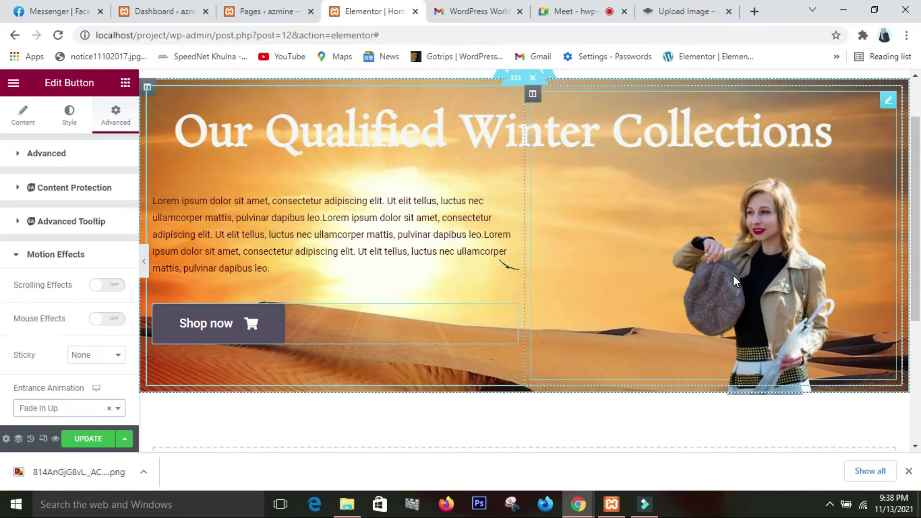
{"action": "scroll", "coordinate": [733, 275], "scroll_direction": "down", "scroll_amount": 1}
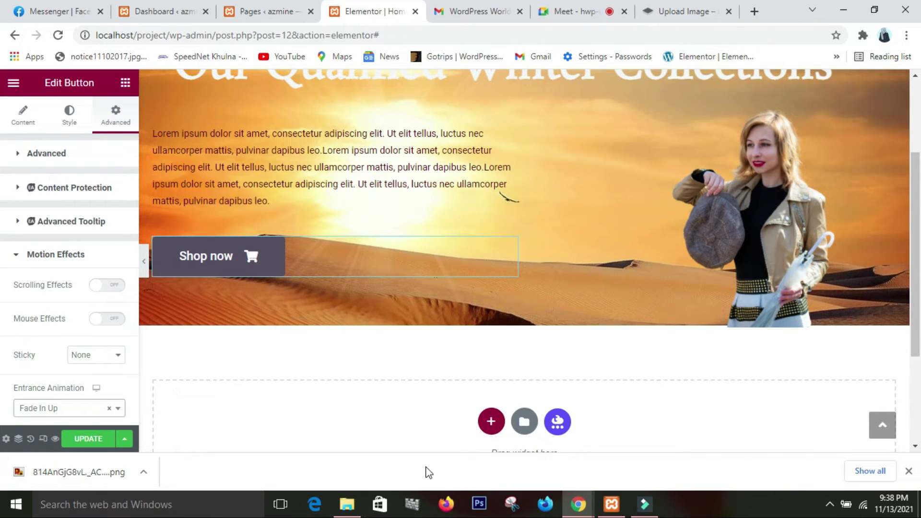
{"action": "left_click", "coordinate": [490, 422]}
{"action": "left_click", "coordinate": [324, 445]}
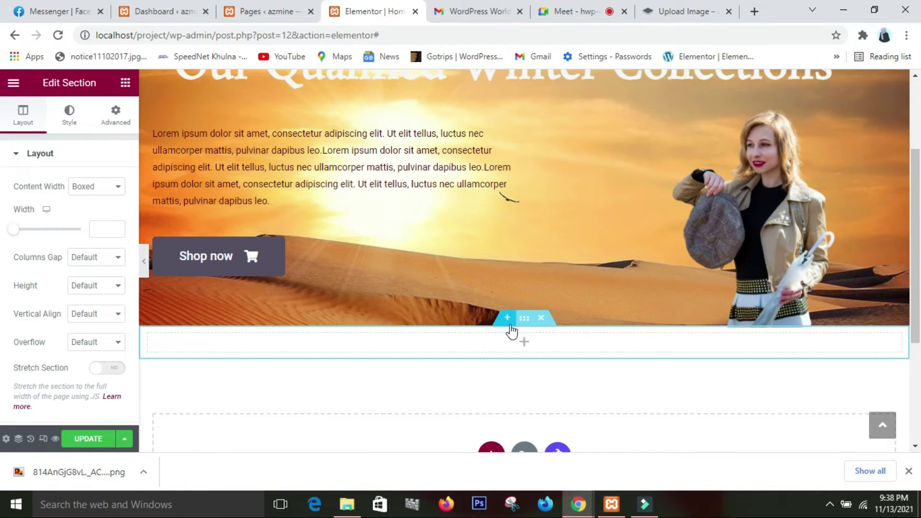
{"action": "left_click", "coordinate": [126, 84]}
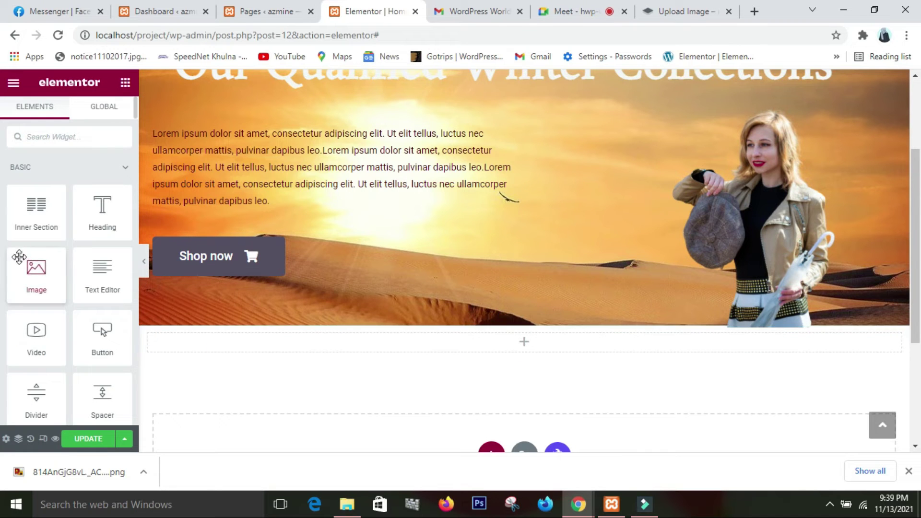
{"action": "left_click_drag", "start_coordinate": [86, 221], "coordinate": [483, 331]}
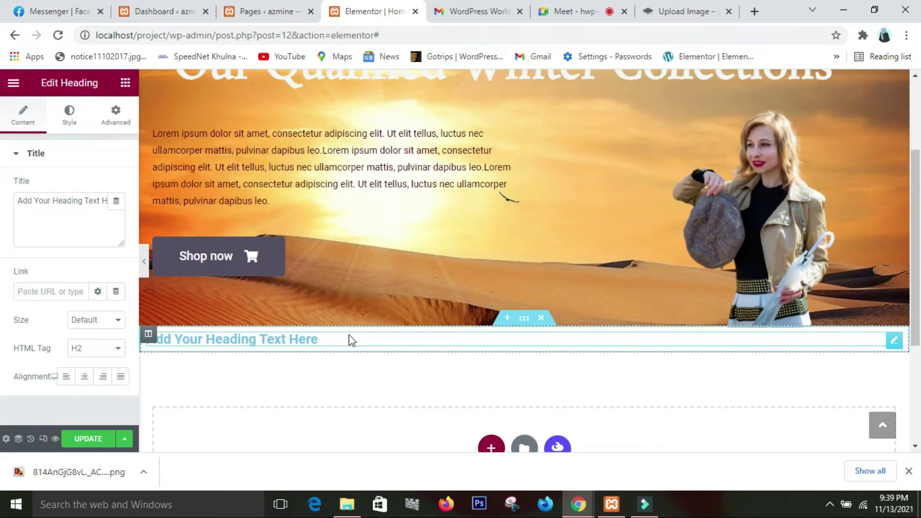
Step: Replace the new heading's title with "Featured product" and align it to the center
{"action": "left_click_drag", "start_coordinate": [22, 201], "coordinate": [122, 200]}
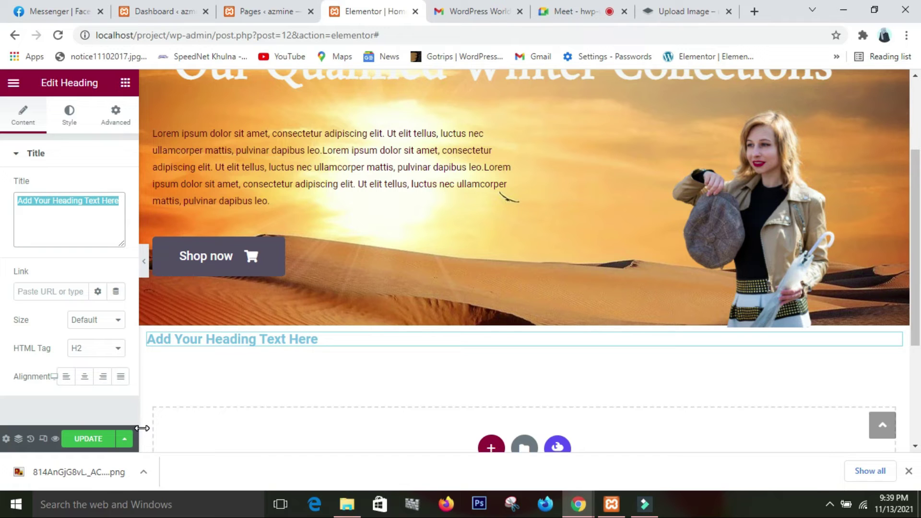
{"action": "key", "text": "BackSpace"}
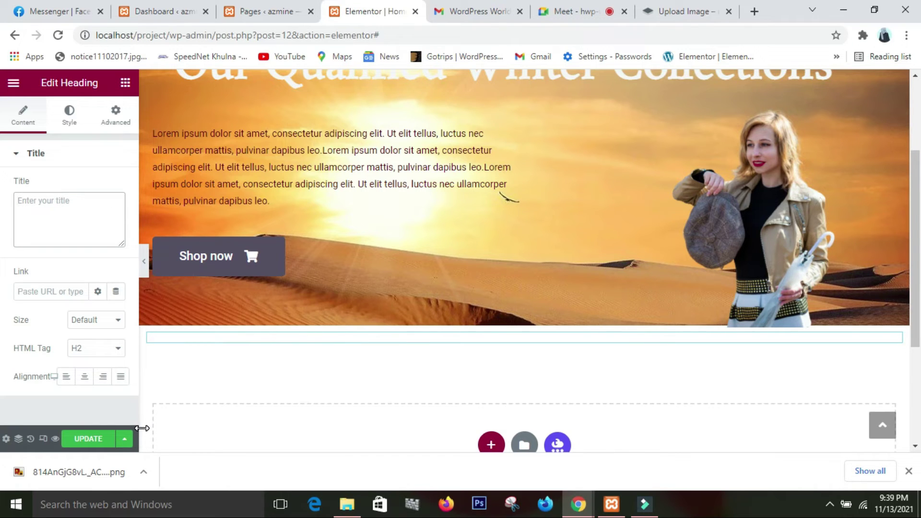
{"action": "type", "text": "Featured product"}
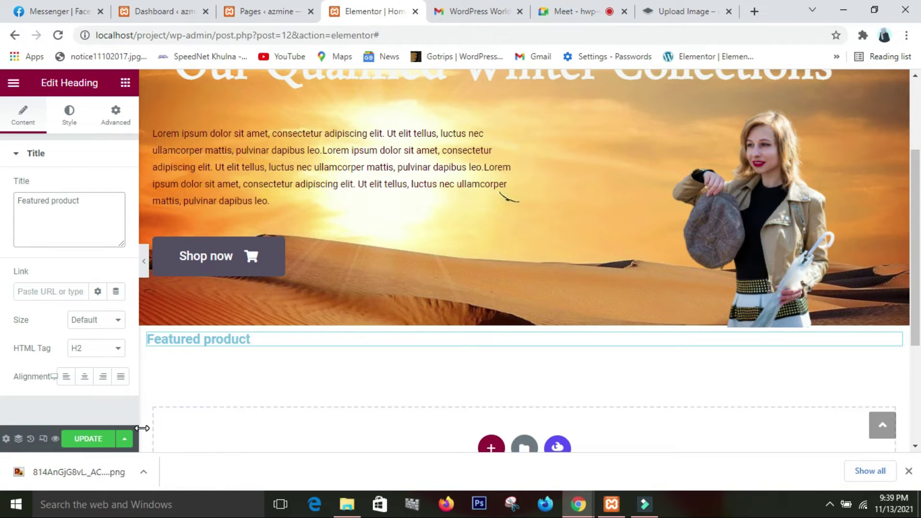
{"action": "left_click", "coordinate": [85, 377]}
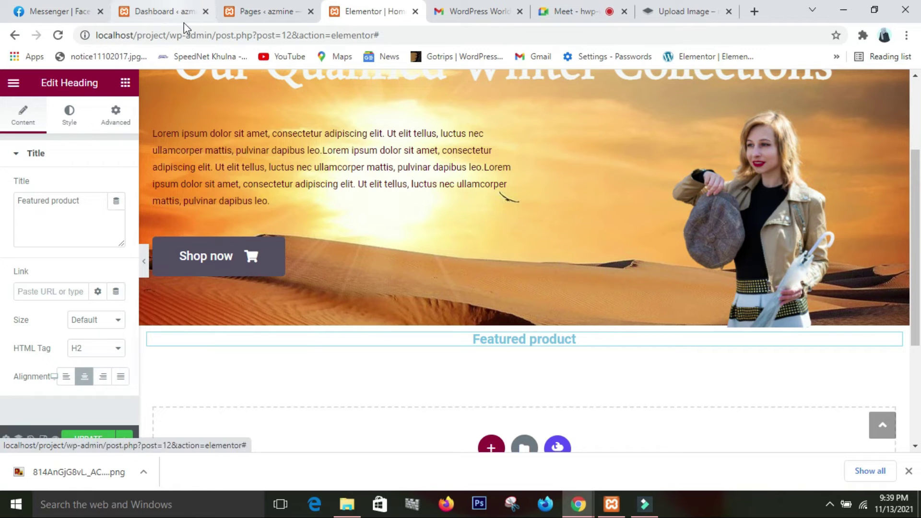
Step: Change the "Featured product" heading's text color to the orange #E96E07
{"action": "left_click", "coordinate": [69, 103]}
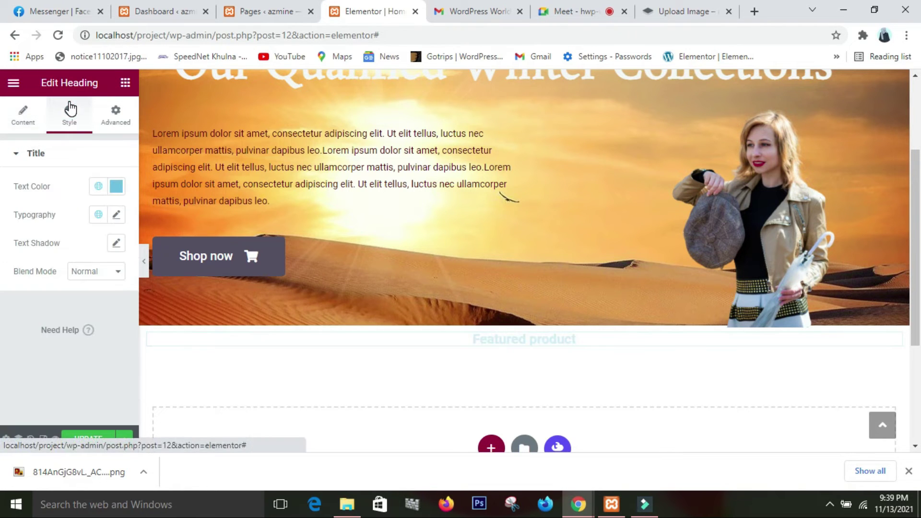
{"action": "left_click", "coordinate": [115, 187]}
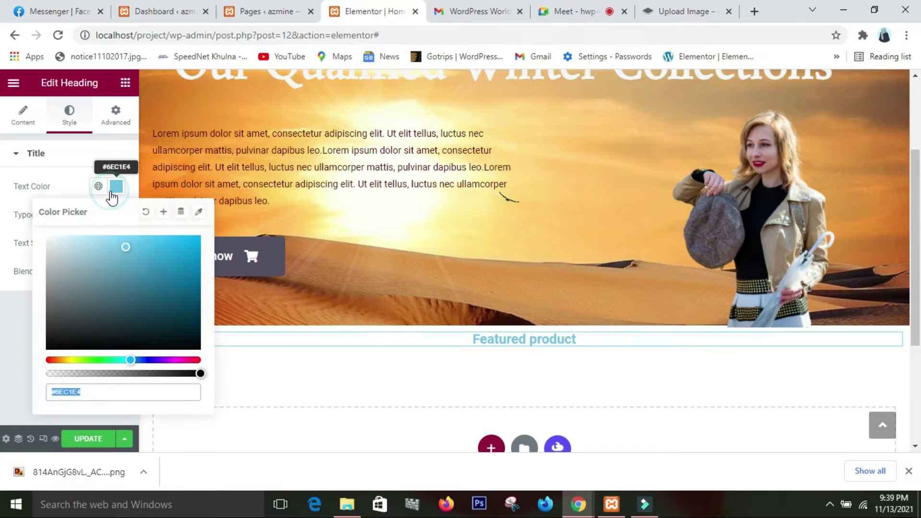
{"action": "left_click", "coordinate": [96, 360]}
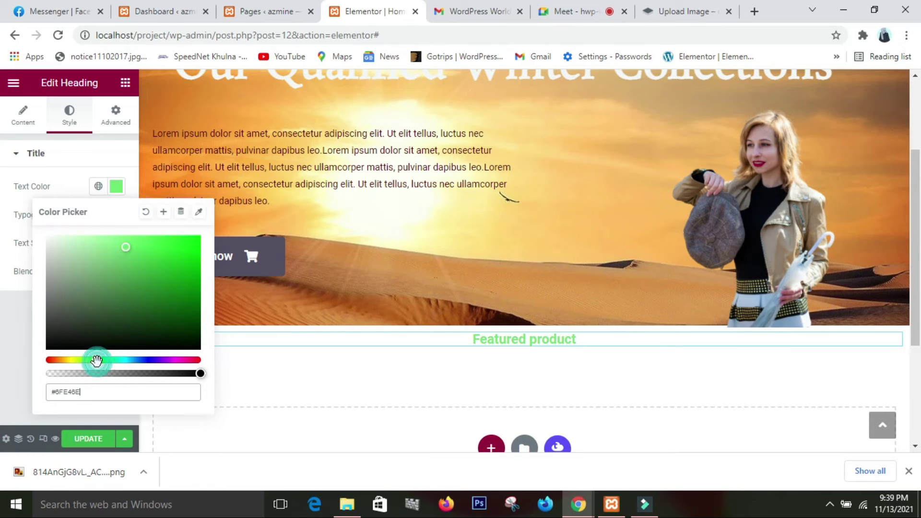
{"action": "left_click", "coordinate": [68, 360]}
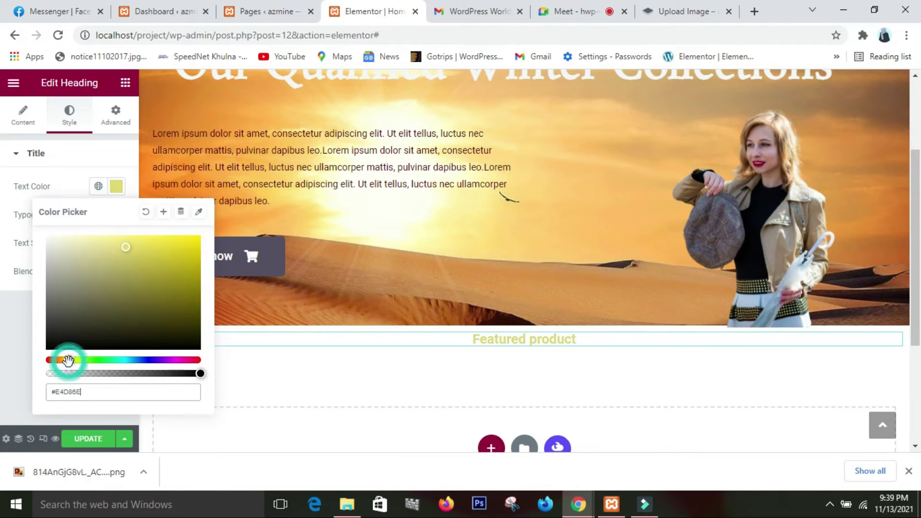
{"action": "left_click_drag", "start_coordinate": [123, 249], "coordinate": [128, 296]}
{"action": "left_click_drag", "start_coordinate": [72, 361], "coordinate": [57, 363]}
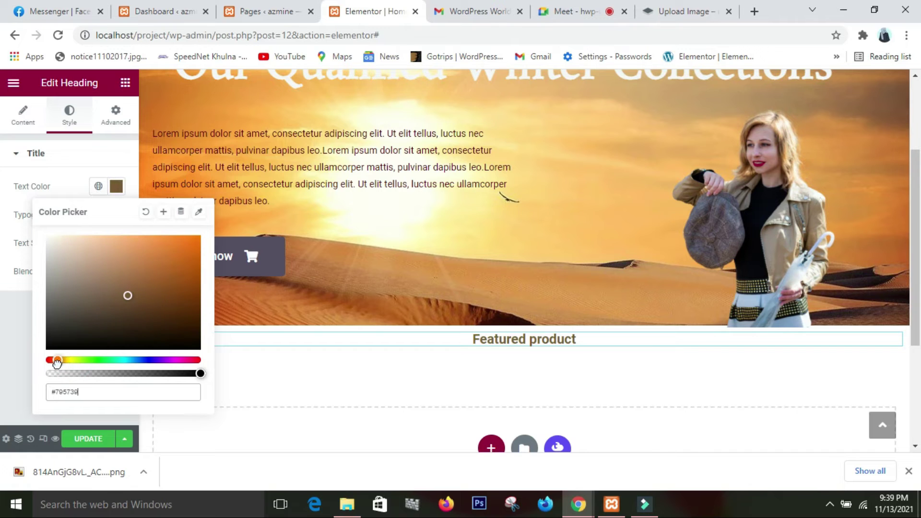
{"action": "left_click_drag", "start_coordinate": [125, 298], "coordinate": [180, 276]}
{"action": "left_click", "coordinate": [164, 281]}
{"action": "mouse_move", "coordinate": [188, 272]}
{"action": "left_mouse_down"}
{"action": "mouse_move", "coordinate": [200, 264]}
{"action": "mouse_move", "coordinate": [196, 246]}
{"action": "left_mouse_up"}
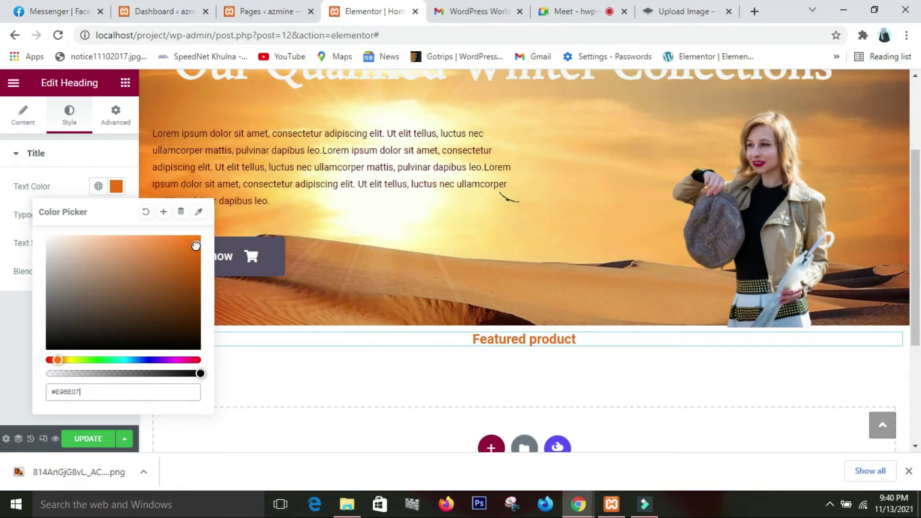
{"action": "left_click", "coordinate": [3, 378]}
{"action": "left_click", "coordinate": [469, 339]}
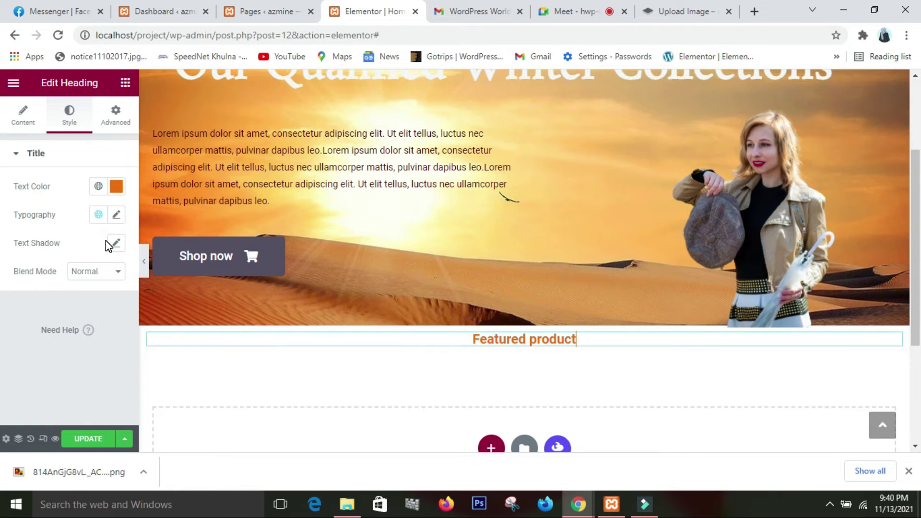
Step: Set the "Featured product" heading's font size to 64 px in its typography settings
{"action": "left_click", "coordinate": [116, 215]}
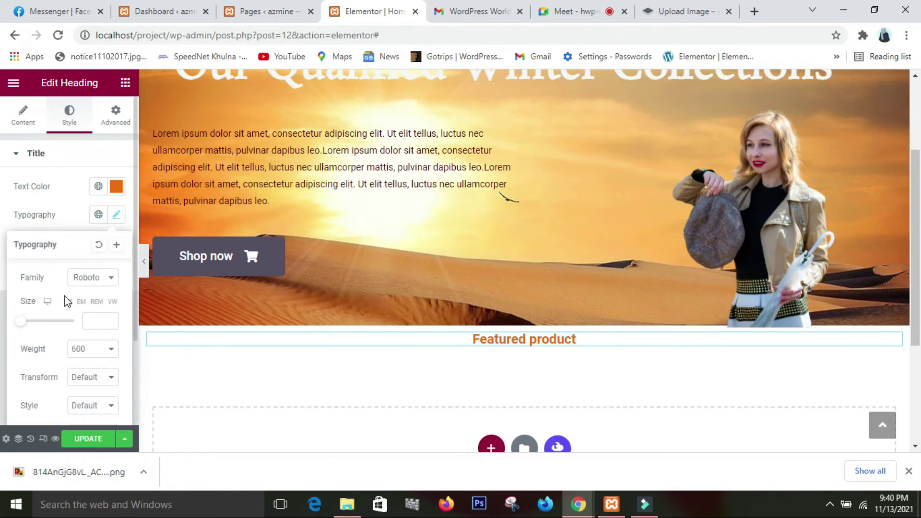
{"action": "left_click_drag", "start_coordinate": [20, 321], "coordinate": [37, 324]}
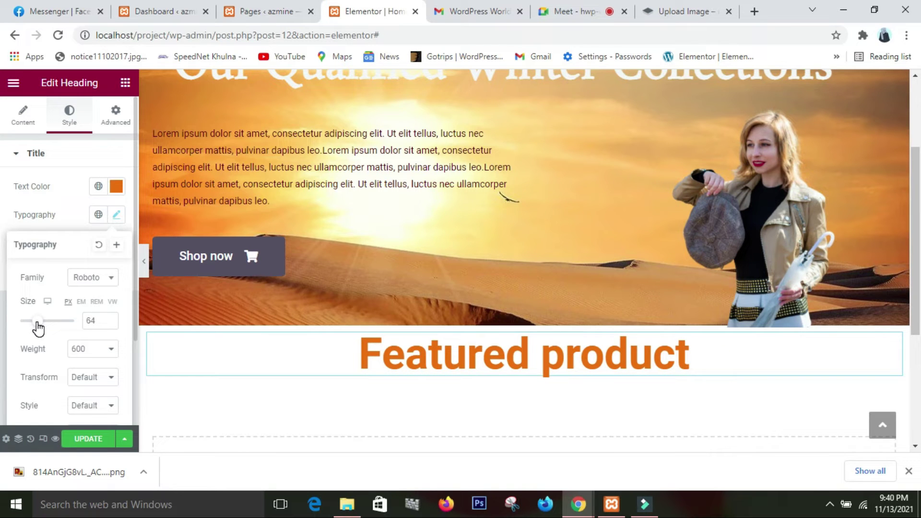
Step: Try the Righteous and Roboto Condensed font families on the "Featured product" heading
{"action": "left_click", "coordinate": [88, 279]}
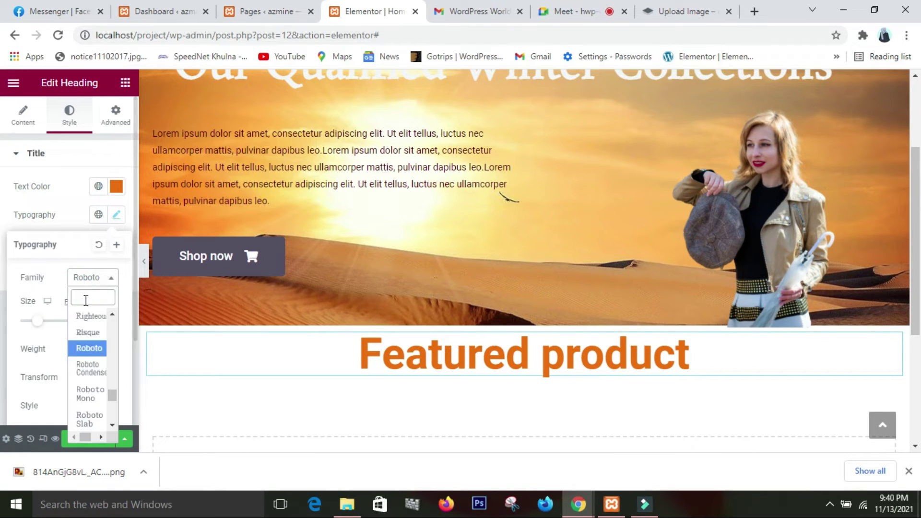
{"action": "left_click", "coordinate": [82, 315]}
{"action": "left_click", "coordinate": [114, 277]}
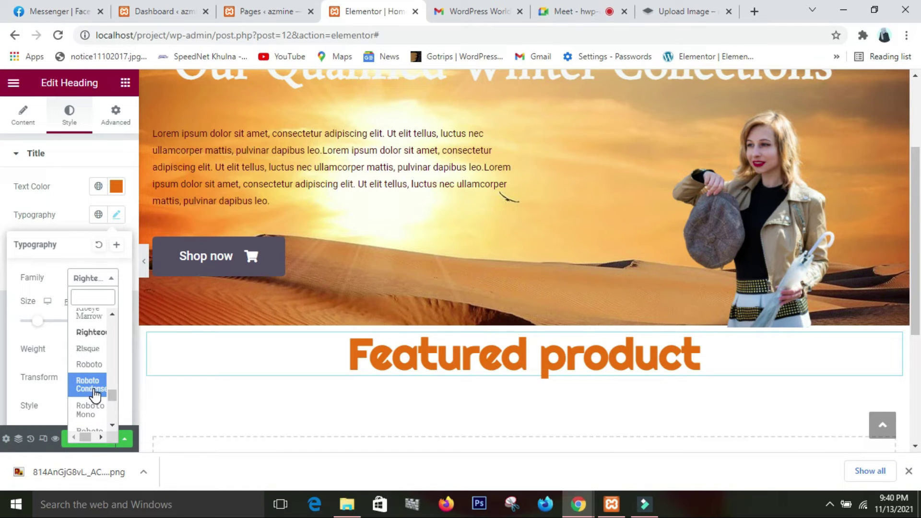
{"action": "left_click", "coordinate": [94, 394]}
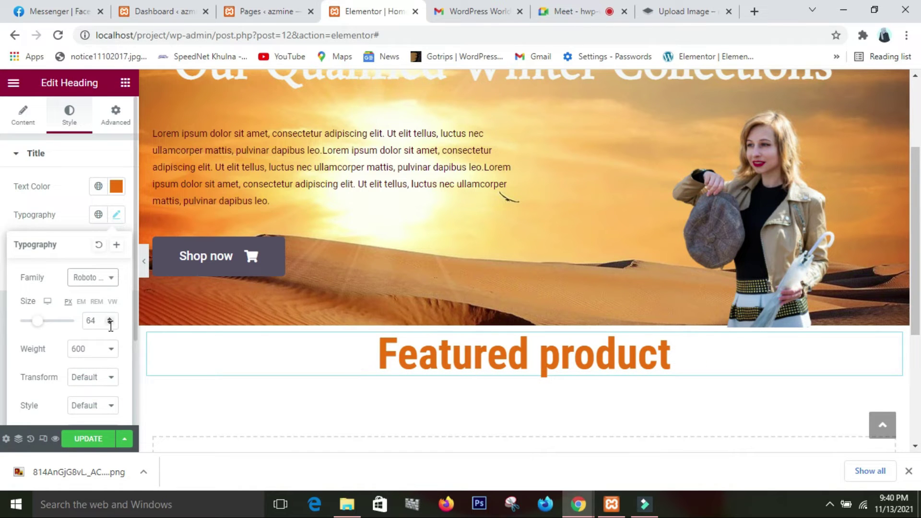
Step: Set the heading's font family to Rokkitt and its text transform to Capitalize
{"action": "left_click", "coordinate": [113, 278]}
{"action": "scroll", "coordinate": [95, 370], "scroll_direction": "down", "scroll_amount": 3}
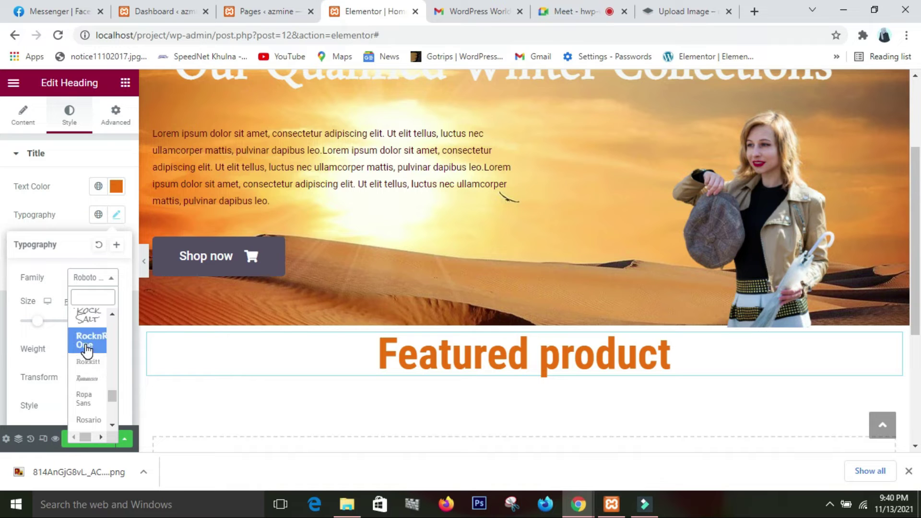
{"action": "left_click", "coordinate": [86, 363]}
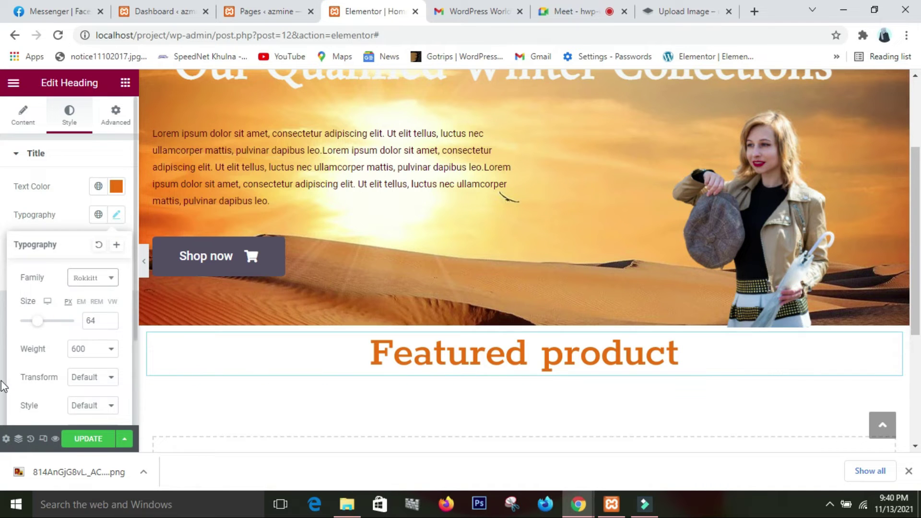
{"action": "left_click", "coordinate": [87, 379]}
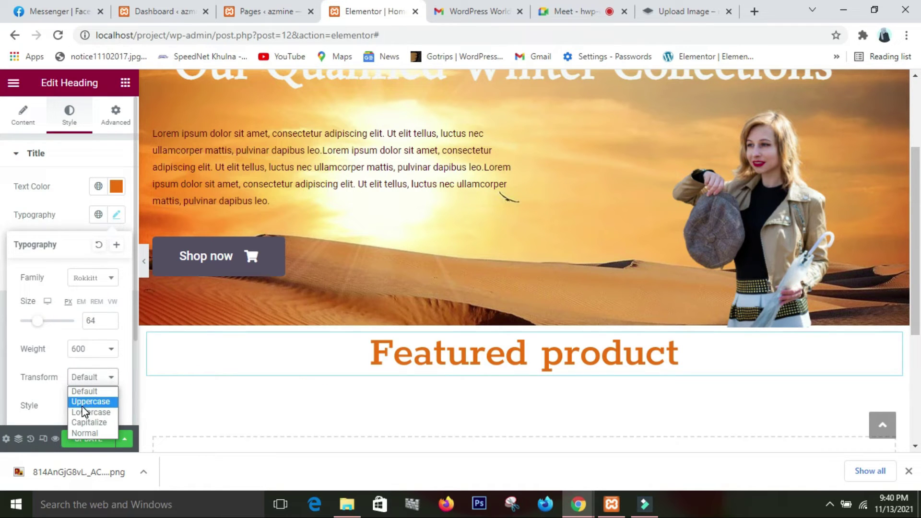
{"action": "left_click", "coordinate": [88, 422]}
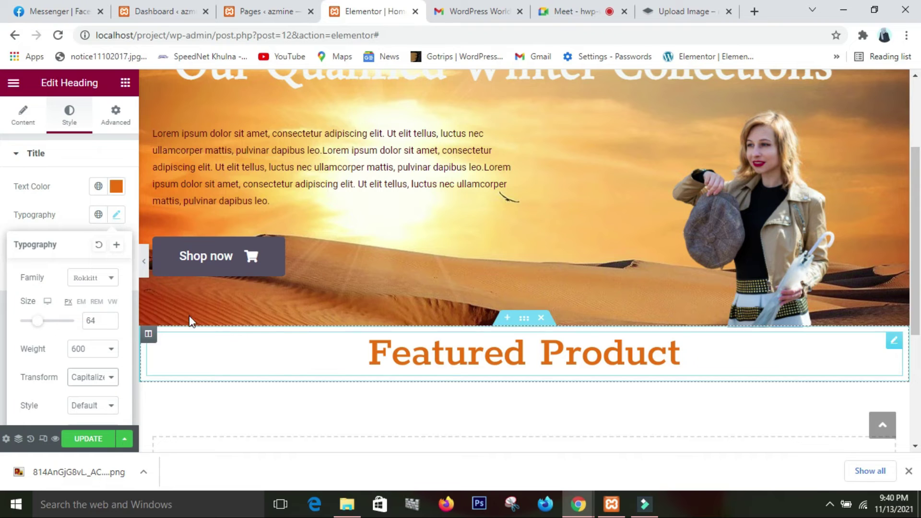
Step: Add a Divider widget below the "Featured Product" heading and set its width to 12%
{"action": "left_click", "coordinate": [126, 87]}
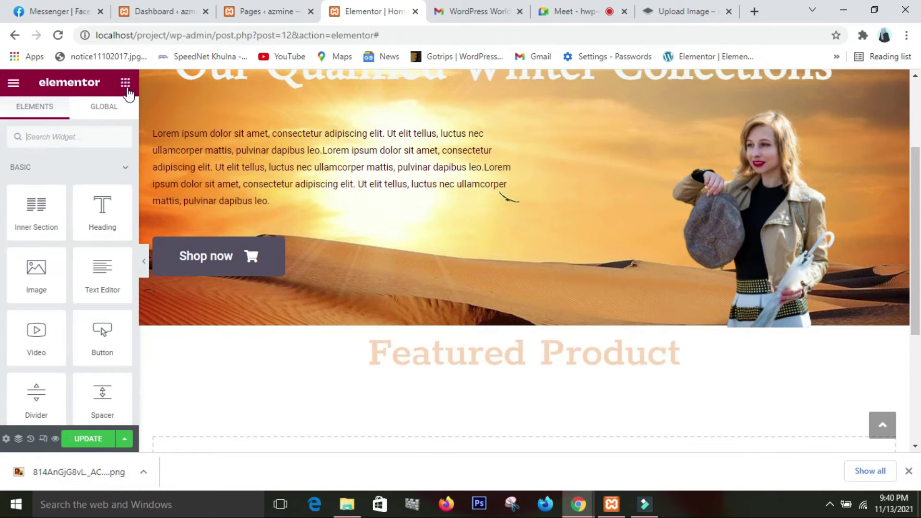
{"action": "scroll", "coordinate": [60, 302], "scroll_direction": "down", "scroll_amount": 3}
{"action": "left_click_drag", "start_coordinate": [46, 277], "coordinate": [428, 368]}
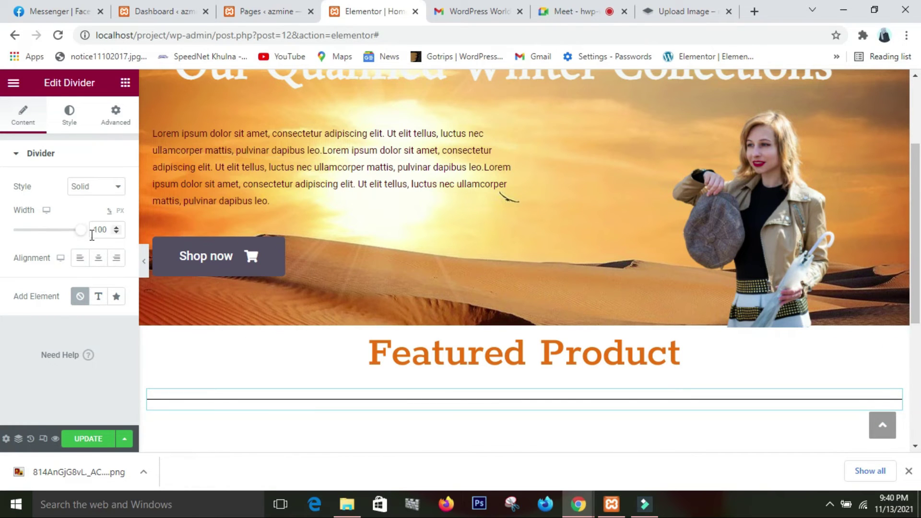
{"action": "left_click_drag", "start_coordinate": [81, 231], "coordinate": [28, 236]}
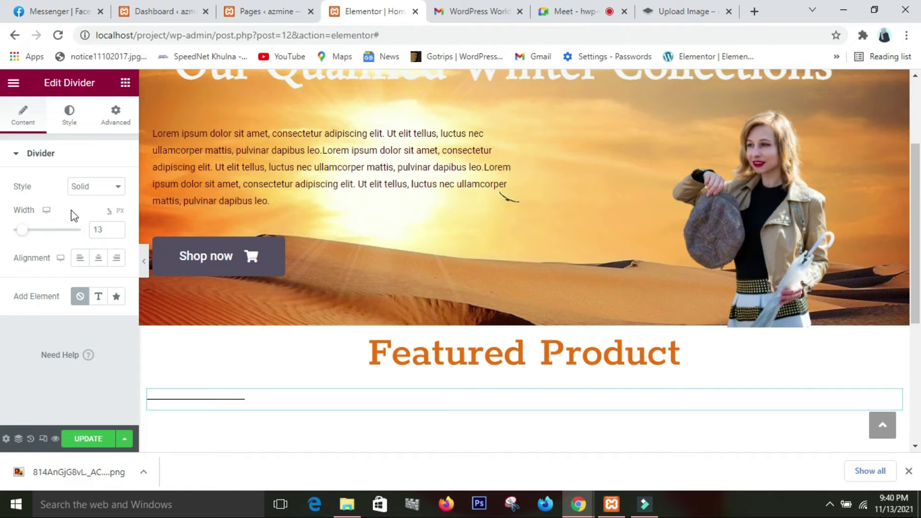
{"action": "left_click", "coordinate": [115, 233]}
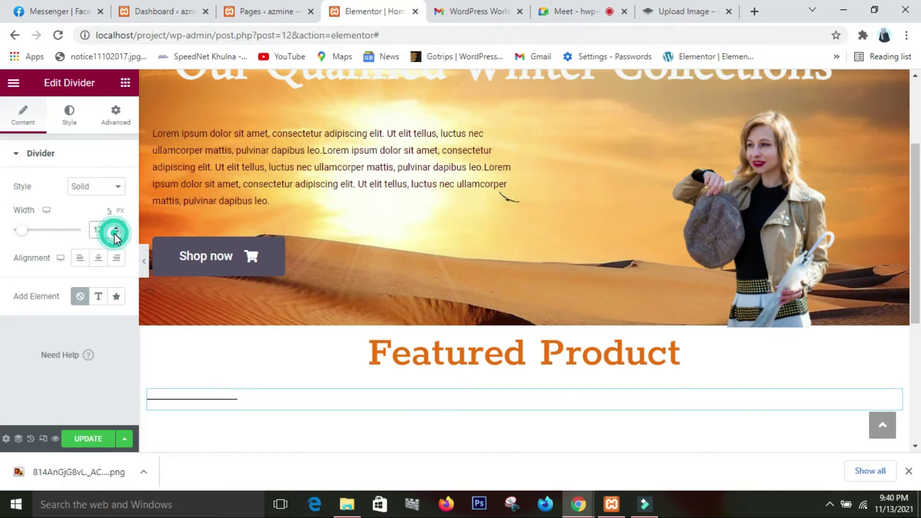
Step: Try the Multiple and Dots line styles on the divider
{"action": "left_click", "coordinate": [102, 185]}
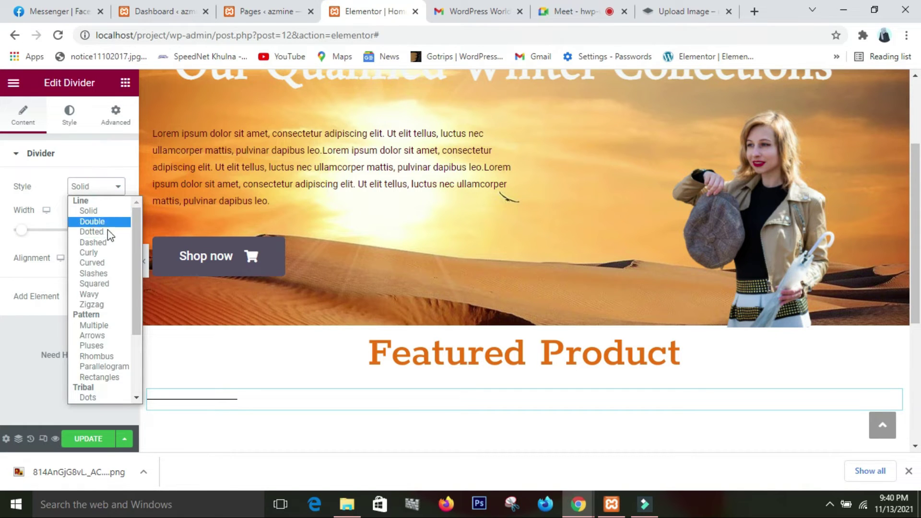
{"action": "left_click", "coordinate": [97, 326]}
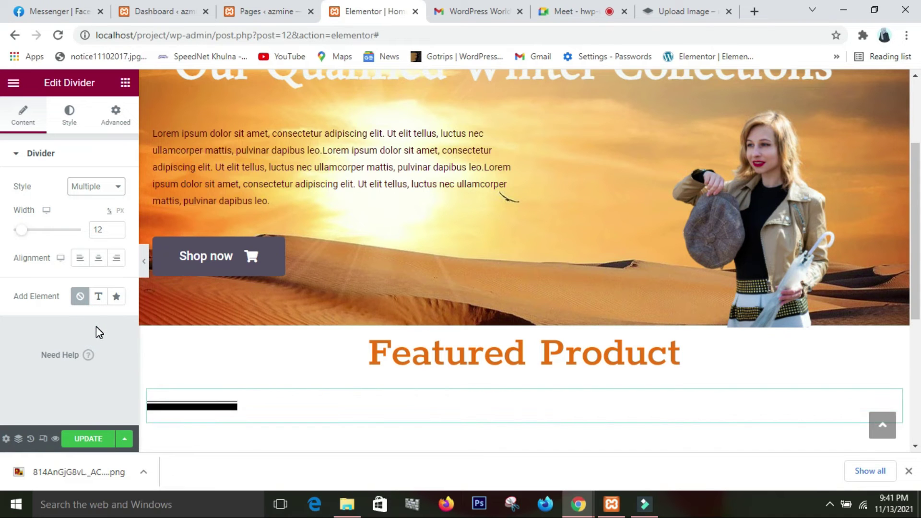
{"action": "left_click", "coordinate": [120, 188]}
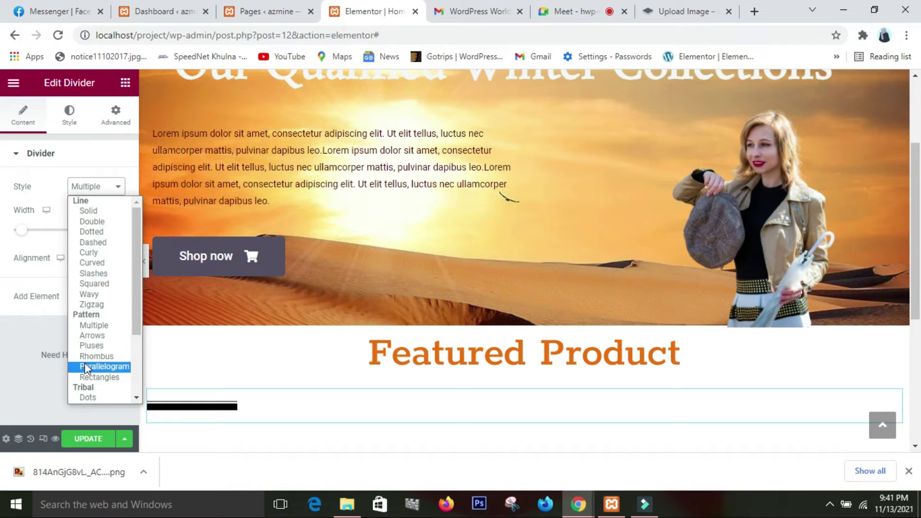
{"action": "scroll", "coordinate": [88, 358], "scroll_direction": "down", "scroll_amount": 2}
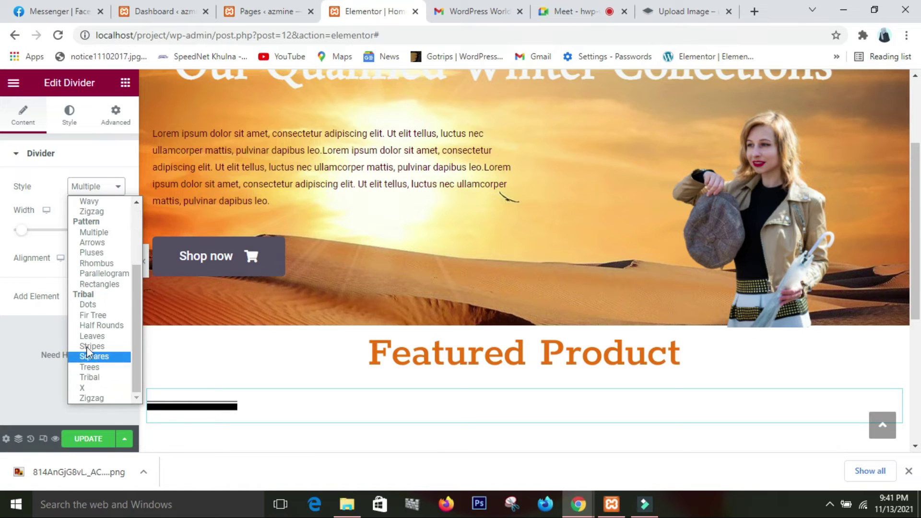
{"action": "left_click", "coordinate": [96, 303]}
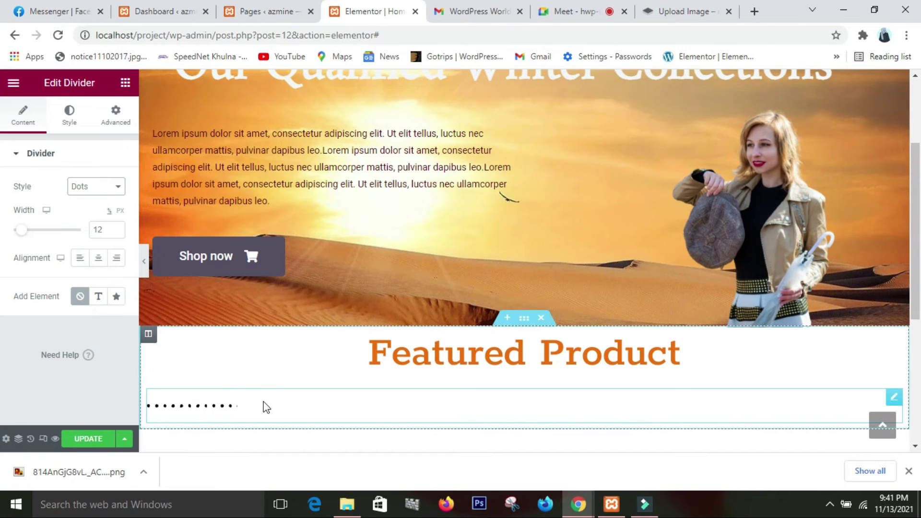
Step: Align the divider to the center and change its style to Leaves, after trying Parallelogram
{"action": "left_click", "coordinate": [100, 259]}
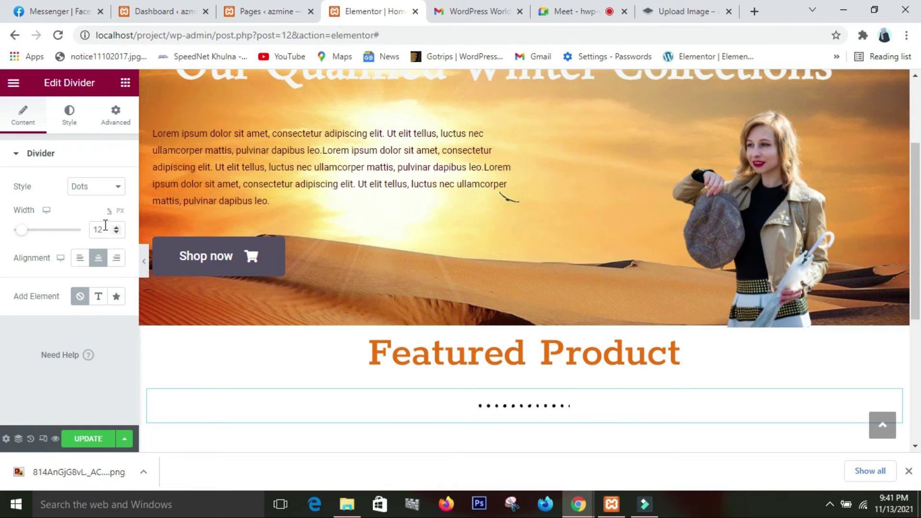
{"action": "left_click", "coordinate": [119, 185]}
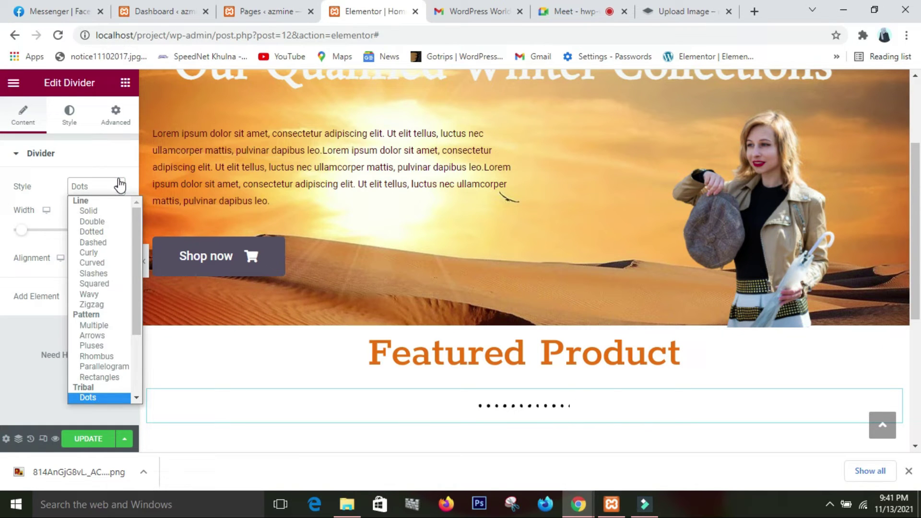
{"action": "left_click", "coordinate": [98, 368]}
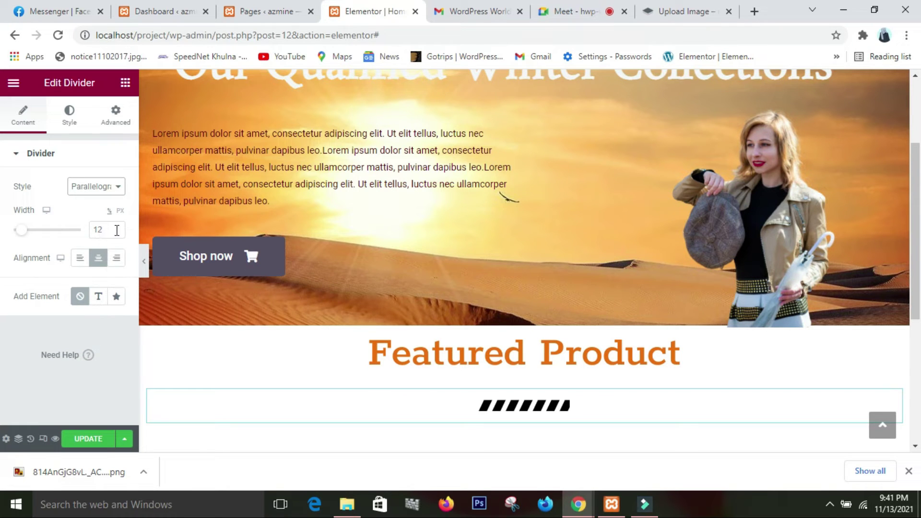
{"action": "left_click", "coordinate": [113, 186]}
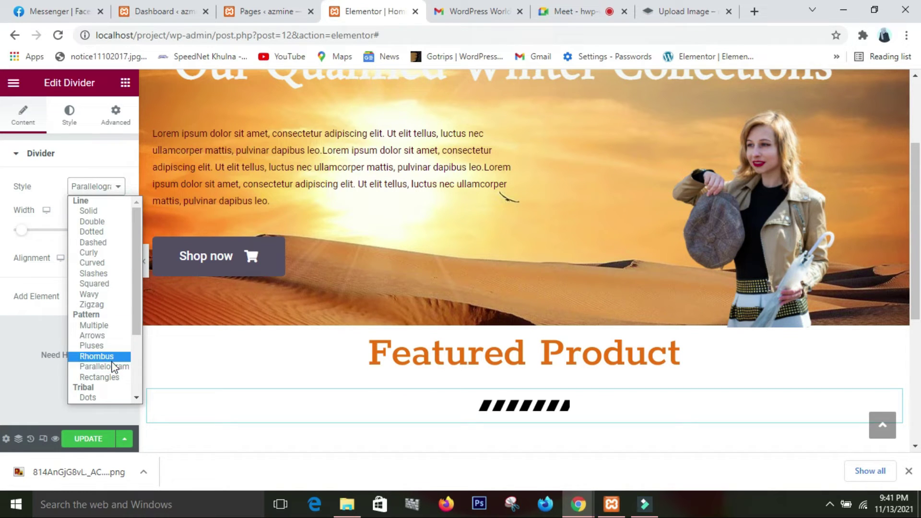
{"action": "scroll", "coordinate": [113, 367], "scroll_direction": "down", "scroll_amount": 3}
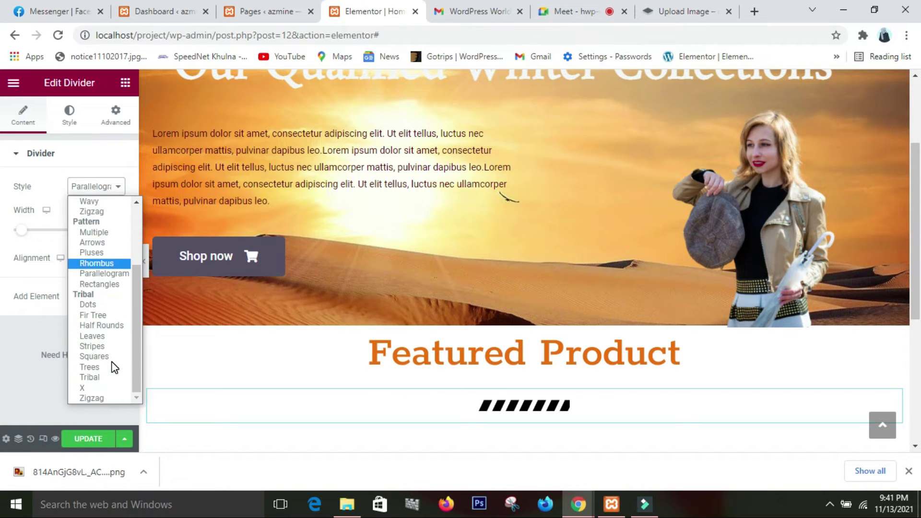
{"action": "left_click", "coordinate": [91, 336]}
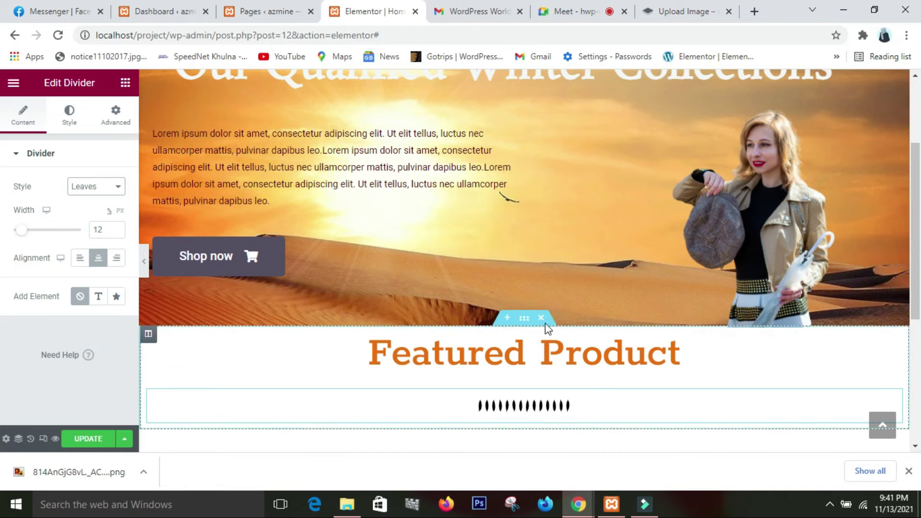
{"action": "left_click", "coordinate": [553, 412]}
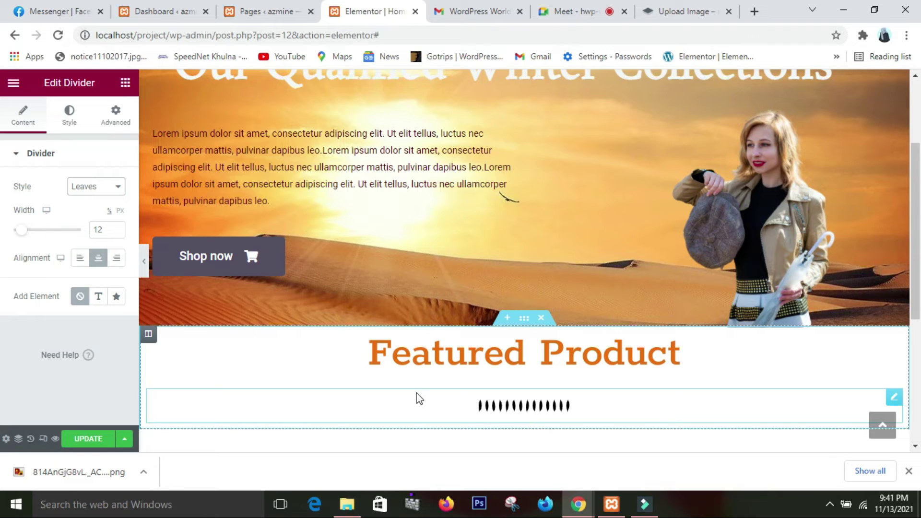
Step: Unlink the divider's margin values in its advanced settings so each side can be set separately
{"action": "left_click", "coordinate": [116, 115]}
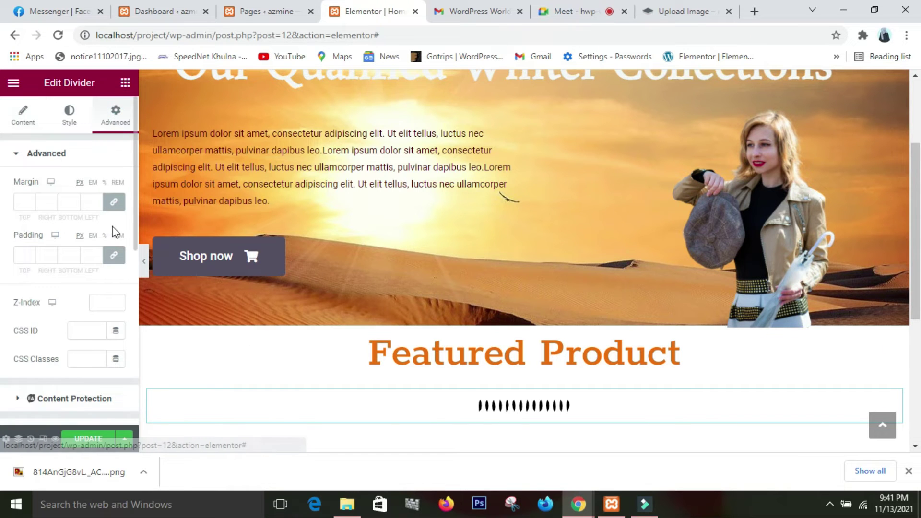
{"action": "left_click", "coordinate": [108, 206]}
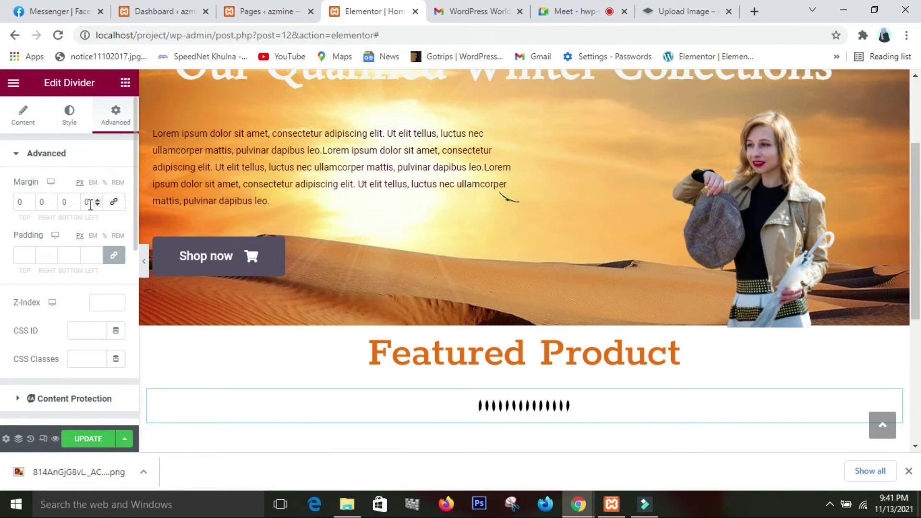
Step: Try raising and lowering the divider's bottom margin, then return it to 0 px
{"action": "left_click", "coordinate": [75, 201]}
{"action": "left_click", "coordinate": [75, 201]}
{"action": "left_click", "coordinate": [75, 200]}
{"action": "left_click", "coordinate": [75, 201]}
{"action": "left_click", "coordinate": [75, 205]}
{"action": "left_click", "coordinate": [75, 204]}
{"action": "left_click", "coordinate": [75, 204]}
{"action": "left_click", "coordinate": [75, 205]}
{"action": "left_click", "coordinate": [75, 204]}
{"action": "left_click", "coordinate": [75, 205]}
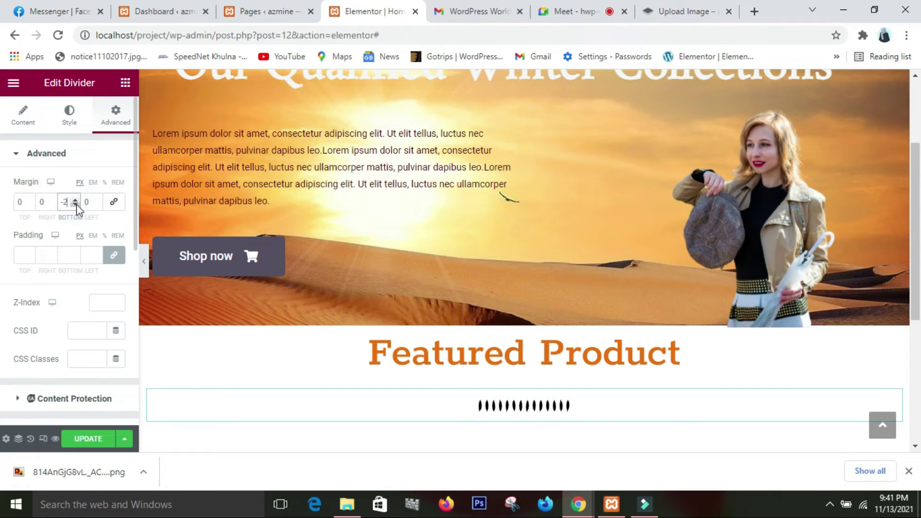
{"action": "left_click", "coordinate": [75, 201]}
{"action": "left_click", "coordinate": [75, 201]}
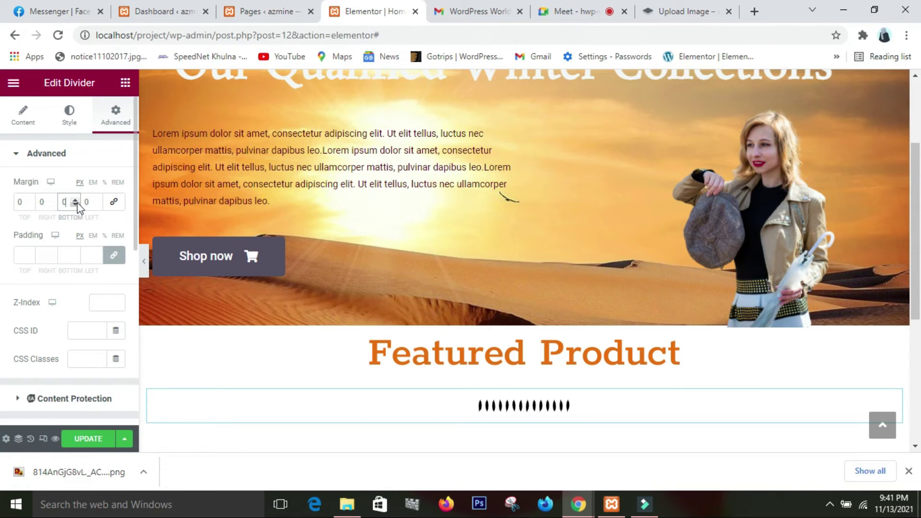
Step: Set the divider's top margin to -33 px to pull it closer to the heading
{"action": "left_click", "coordinate": [26, 206]}
{"action": "left_click_drag", "start_coordinate": [30, 205], "coordinate": [30, 205]}
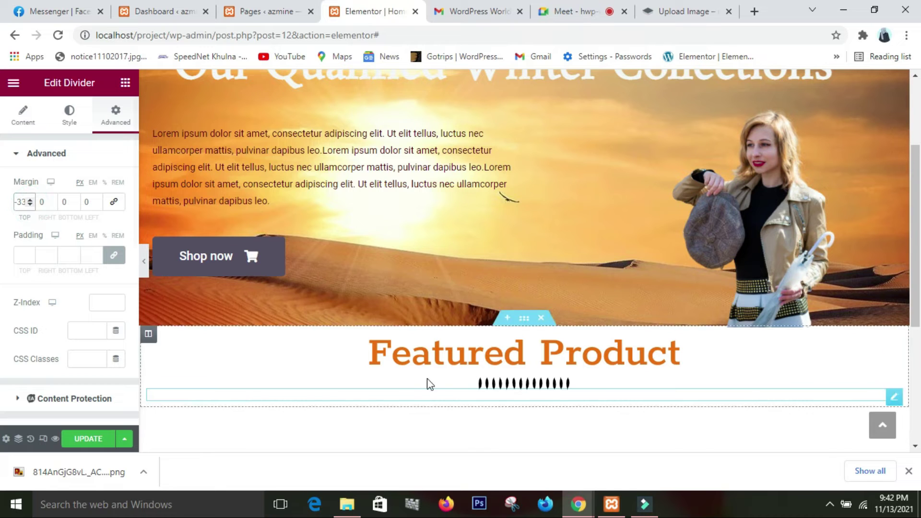
{"action": "left_click", "coordinate": [546, 385]}
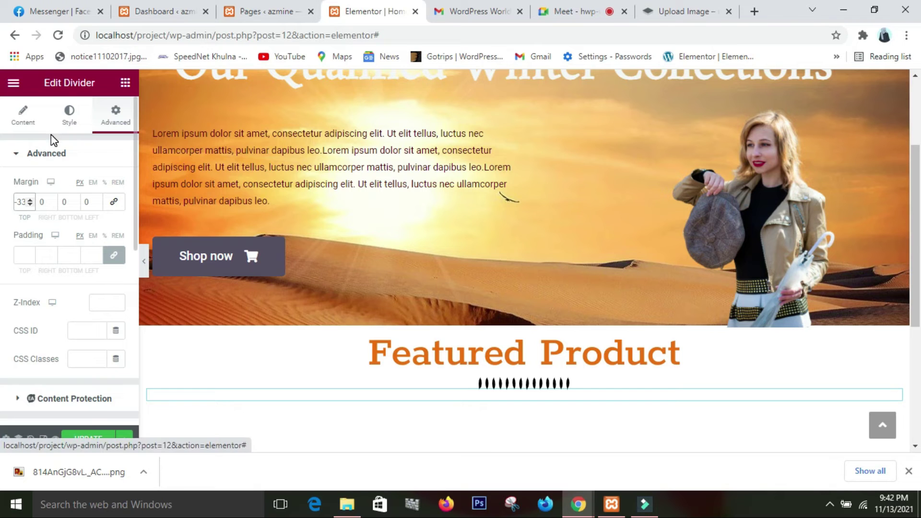
Step: Change the divider's color to the dark red #C00505, trying the reds #E90606 and #860A0A first
{"action": "left_click", "coordinate": [70, 115]}
{"action": "left_click", "coordinate": [111, 187]}
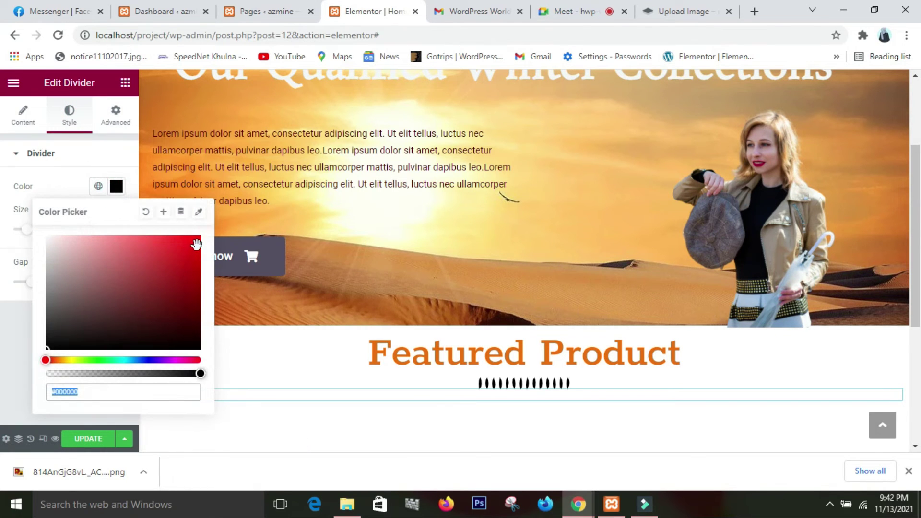
{"action": "left_click", "coordinate": [197, 244]}
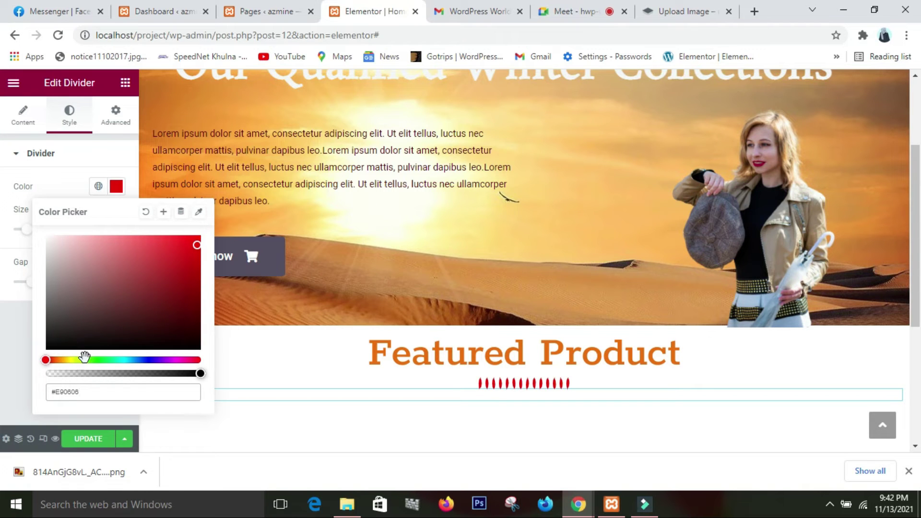
{"action": "left_click", "coordinate": [189, 289]}
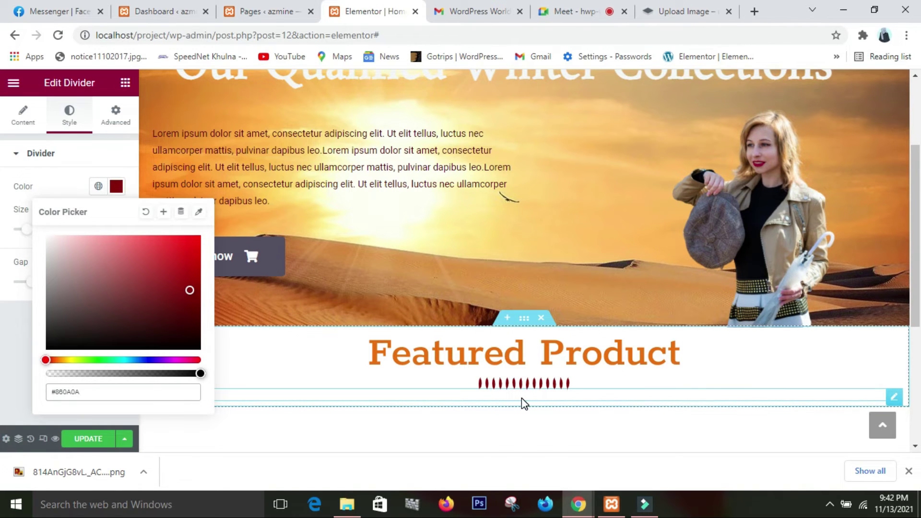
{"action": "scroll", "coordinate": [522, 398], "scroll_direction": "down", "scroll_amount": 1}
{"action": "left_click", "coordinate": [196, 263]}
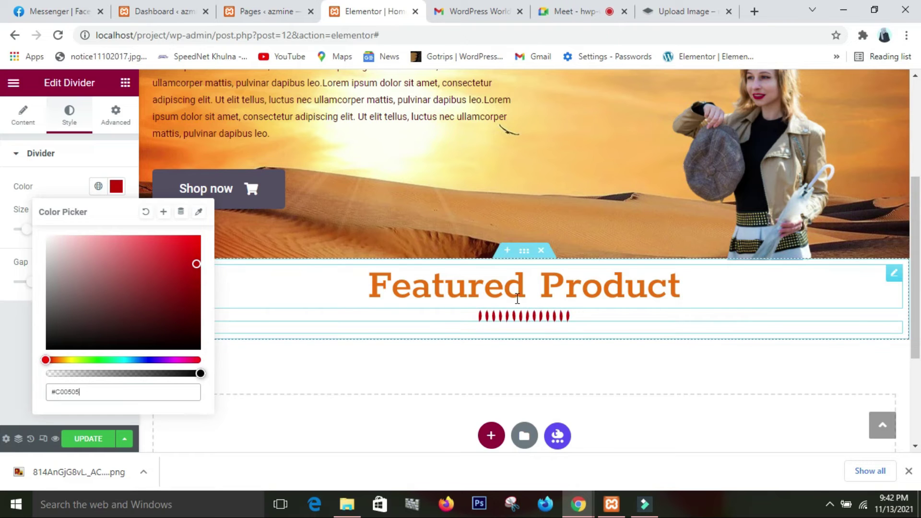
Step: Close the divider's color picker and return to the list of available widgets
{"action": "scroll", "coordinate": [627, 349], "scroll_direction": "down", "scroll_amount": 1}
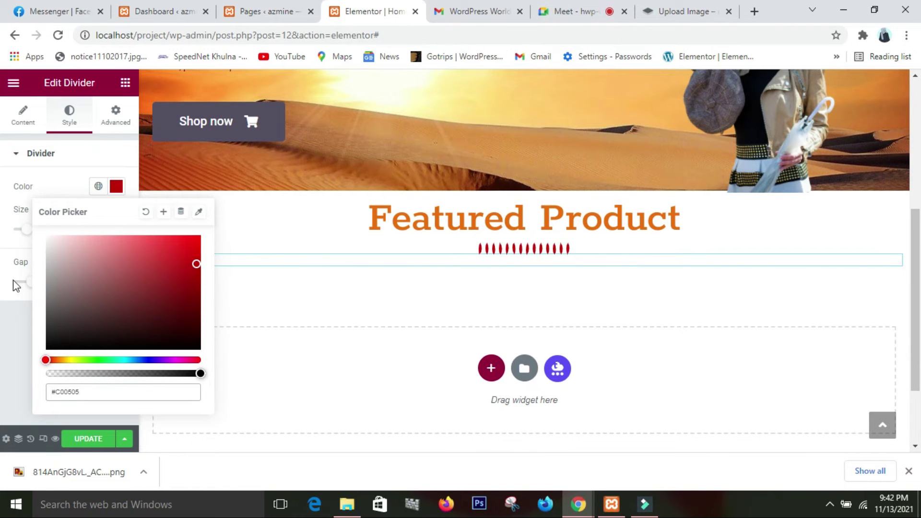
{"action": "left_click", "coordinate": [6, 360]}
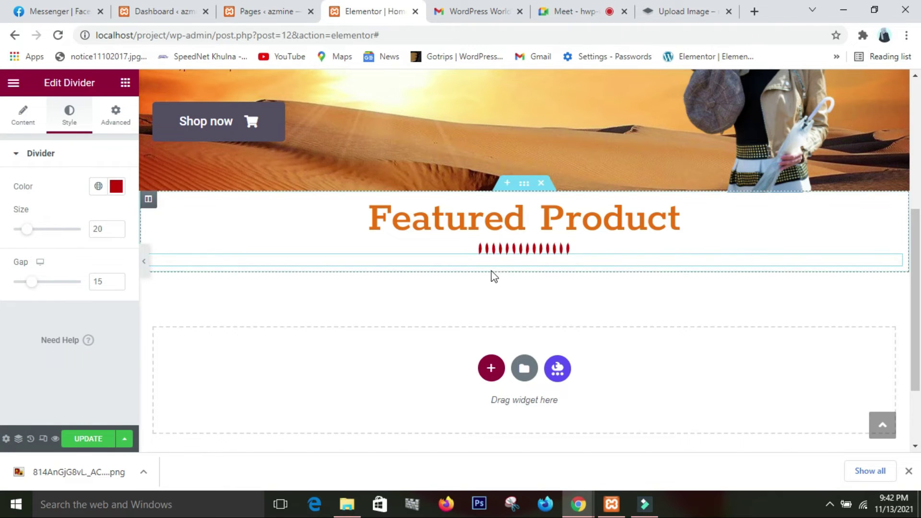
{"action": "left_click", "coordinate": [126, 85]}
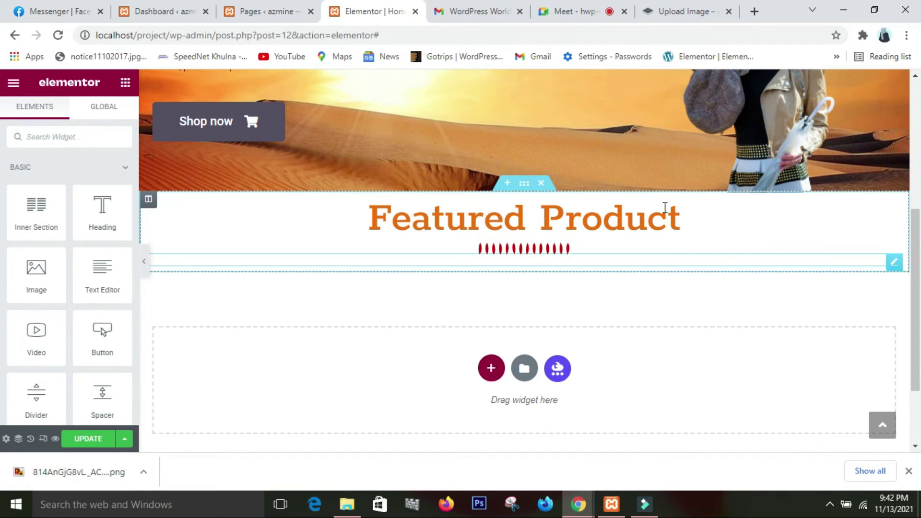
Step: Search Google for "woocommerce shortcodes" in a new browser tab
{"action": "left_click", "coordinate": [754, 11]}
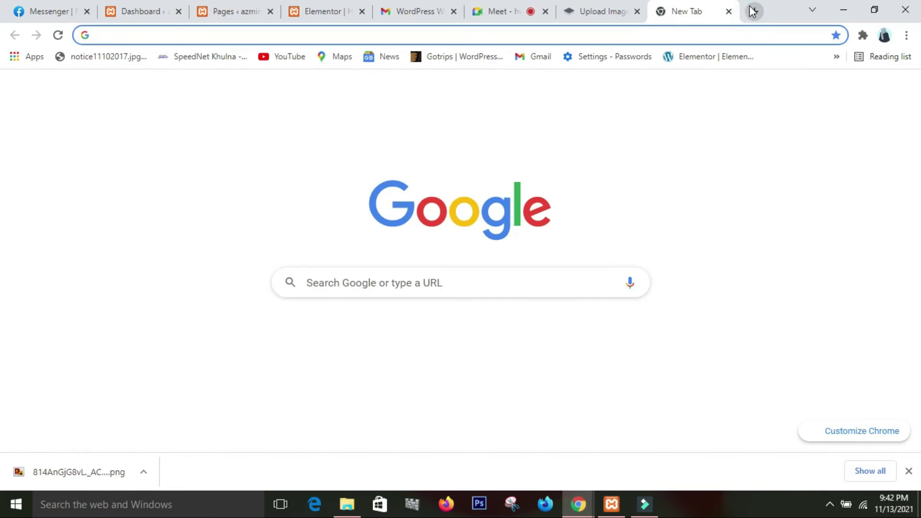
{"action": "left_click", "coordinate": [178, 23]}
{"action": "type", "text": "w"}
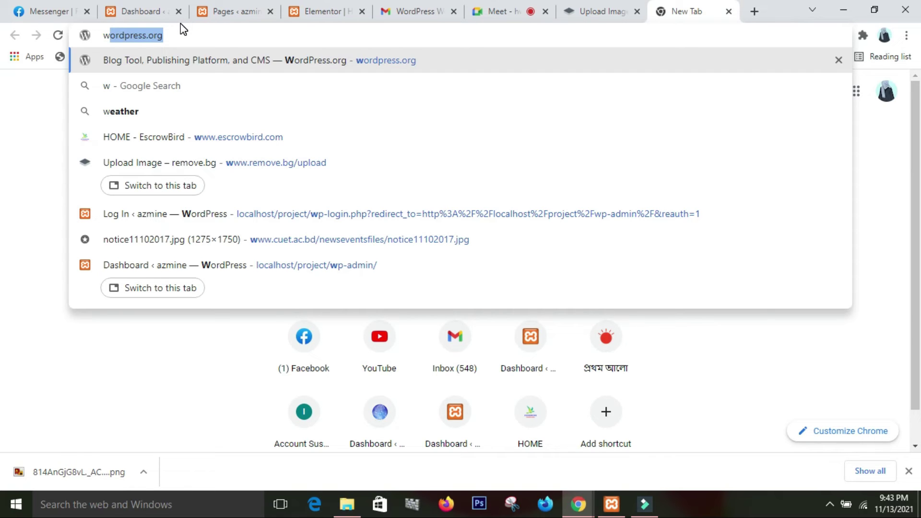
{"action": "type", "text": "oo"}
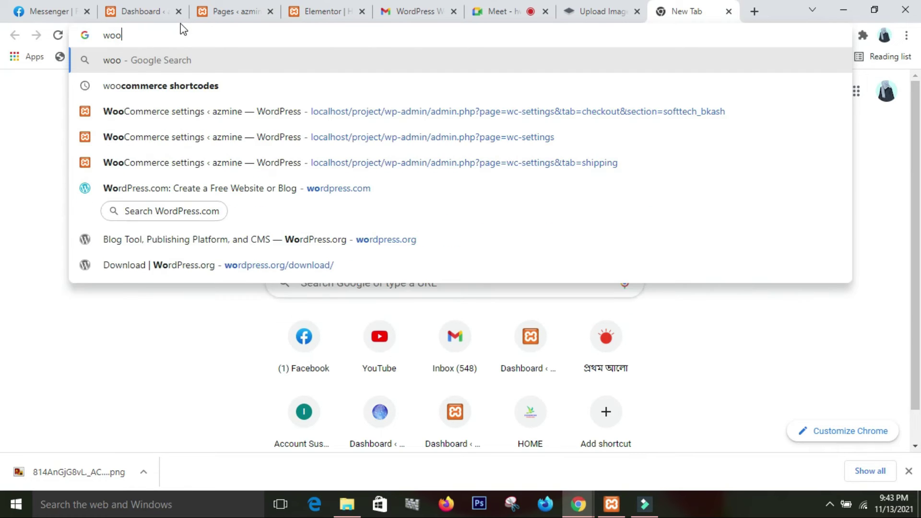
{"action": "left_click", "coordinate": [121, 89]}
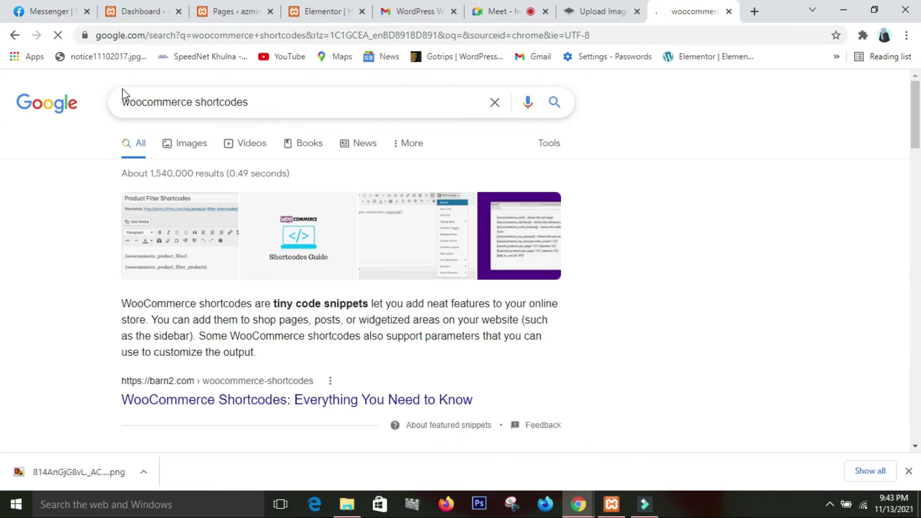
Step: Open the Barn2 article "WooCommerce Shortcodes: Everything You Need to Know" and look through its closing sections and shortcode table
{"action": "left_click", "coordinate": [230, 398]}
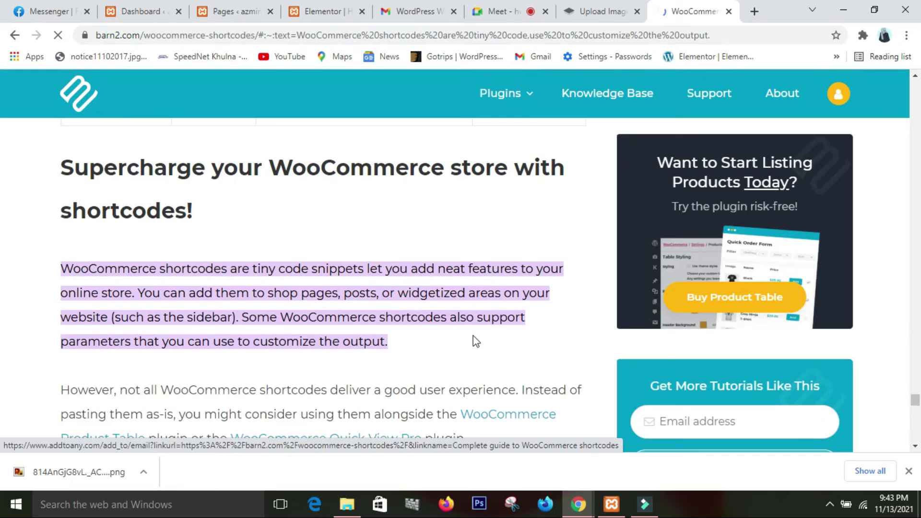
{"action": "scroll", "coordinate": [443, 378], "scroll_direction": "down", "scroll_amount": 20}
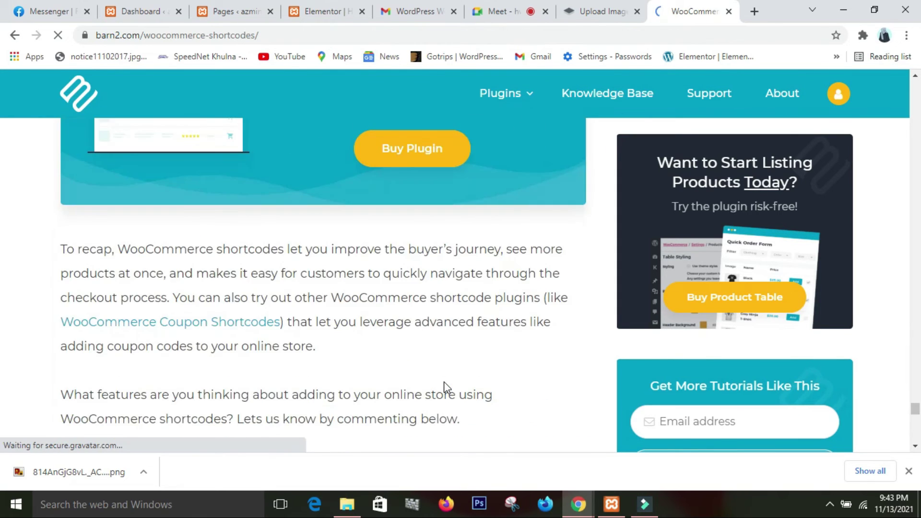
{"action": "scroll", "coordinate": [446, 387], "scroll_direction": "down", "scroll_amount": 15}
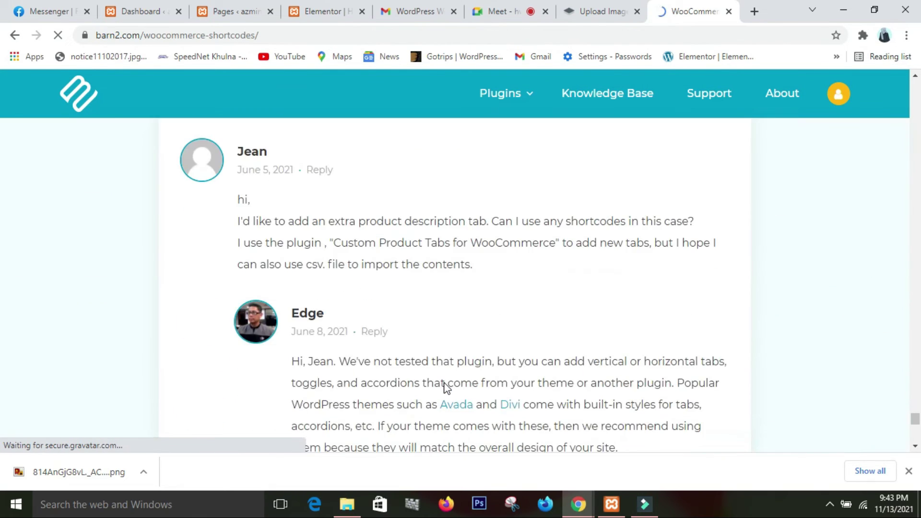
{"action": "scroll", "coordinate": [447, 388], "scroll_direction": "down", "scroll_amount": 15}
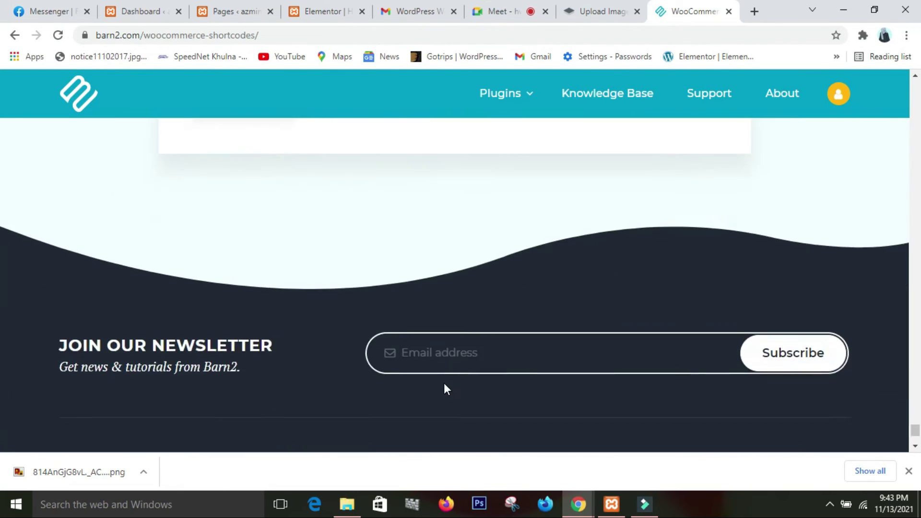
{"action": "scroll", "coordinate": [441, 389], "scroll_direction": "down", "scroll_amount": 3}
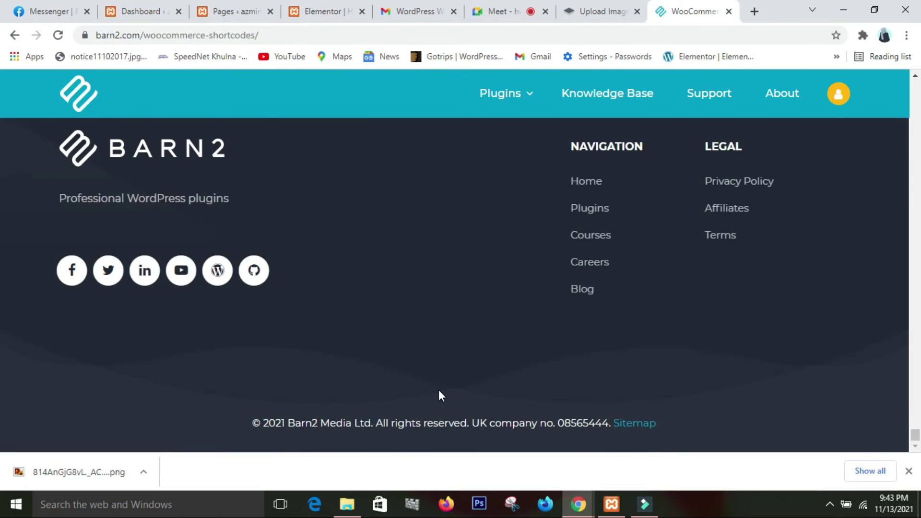
{"action": "scroll", "coordinate": [441, 391], "scroll_direction": "up", "scroll_amount": 10}
{"action": "scroll", "coordinate": [441, 395], "scroll_direction": "up", "scroll_amount": 20}
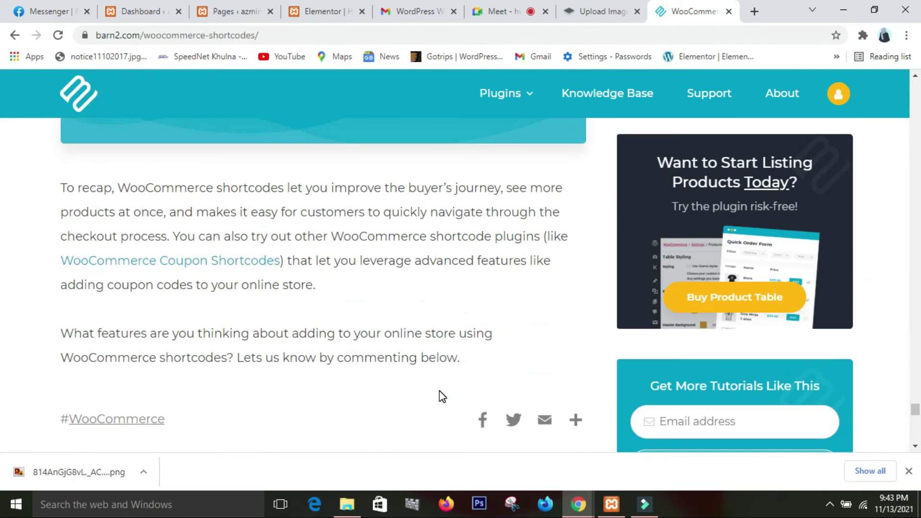
{"action": "scroll", "coordinate": [442, 396], "scroll_direction": "up", "scroll_amount": 6}
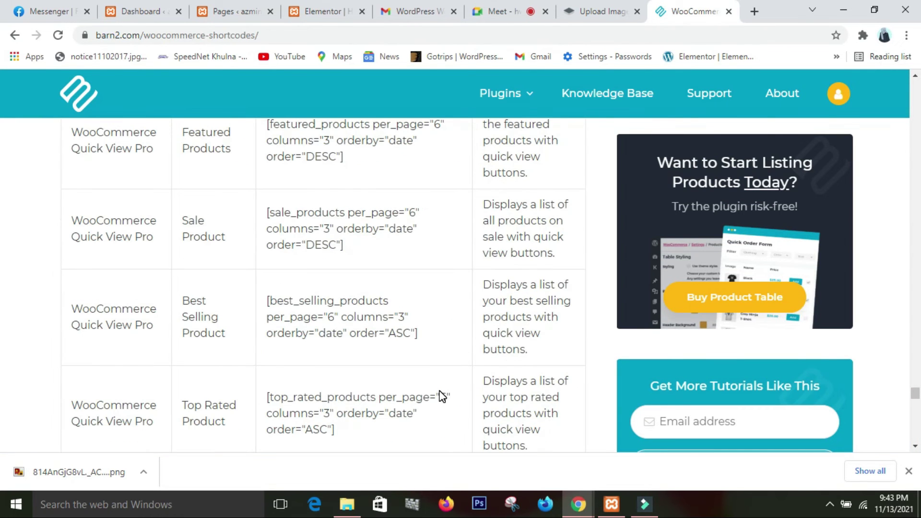
{"action": "scroll", "coordinate": [442, 396], "scroll_direction": "up", "scroll_amount": 20}
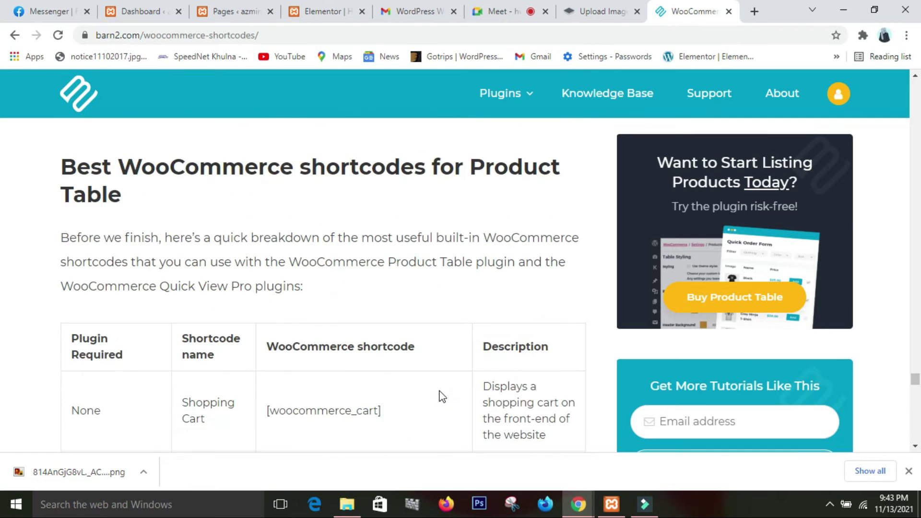
{"action": "scroll", "coordinate": [442, 396], "scroll_direction": "up", "scroll_amount": 20}
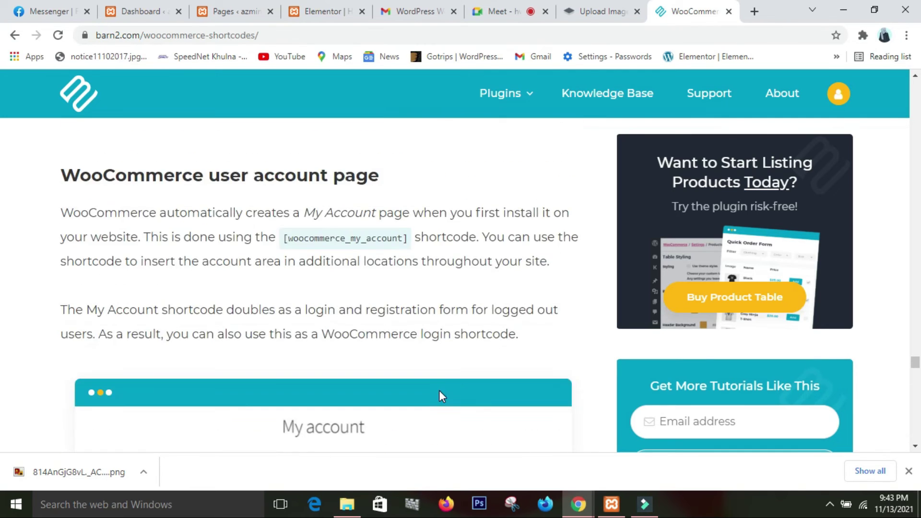
{"action": "scroll", "coordinate": [442, 396], "scroll_direction": "up", "scroll_amount": 8}
Step: Skim the Barn2 guide from its beginning through the section on how to use WooCommerce shortcodes
{"action": "left_click_drag", "start_coordinate": [914, 350], "coordinate": [905, 88]}
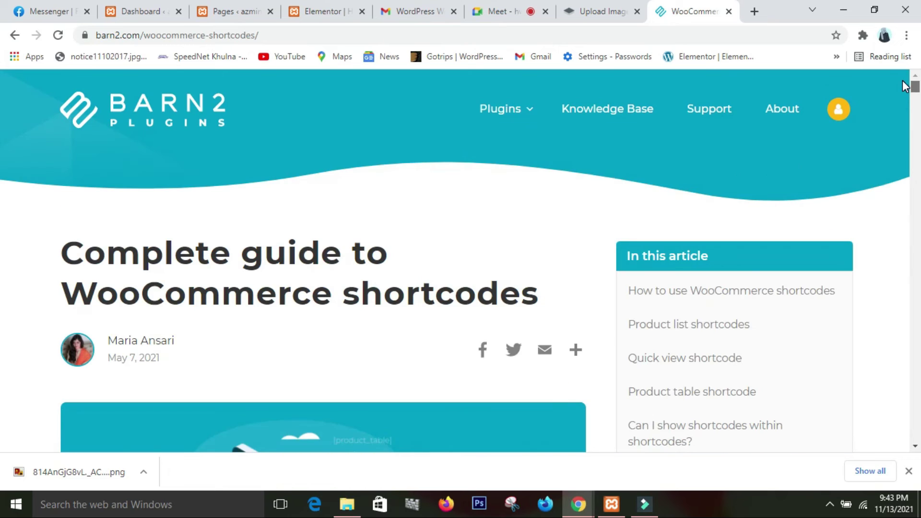
{"action": "scroll", "coordinate": [497, 370], "scroll_direction": "down", "scroll_amount": 18}
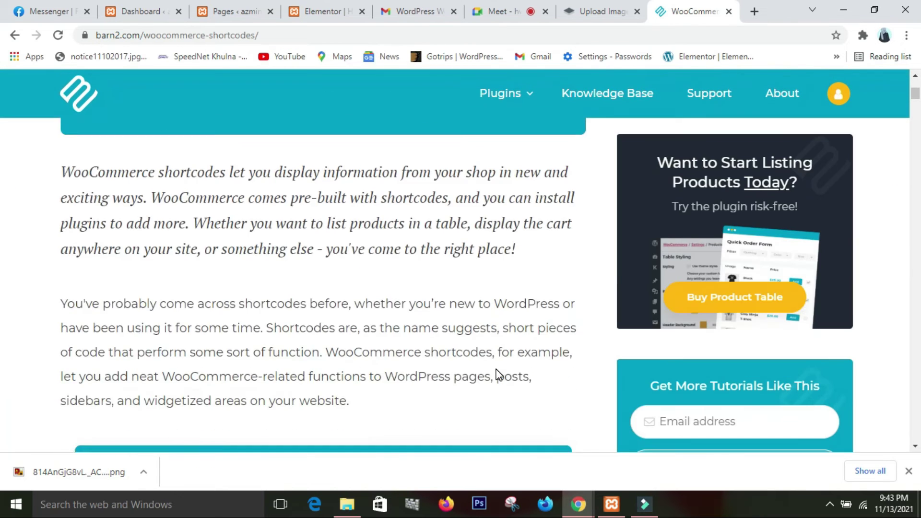
{"action": "scroll", "coordinate": [499, 375], "scroll_direction": "up", "scroll_amount": 3}
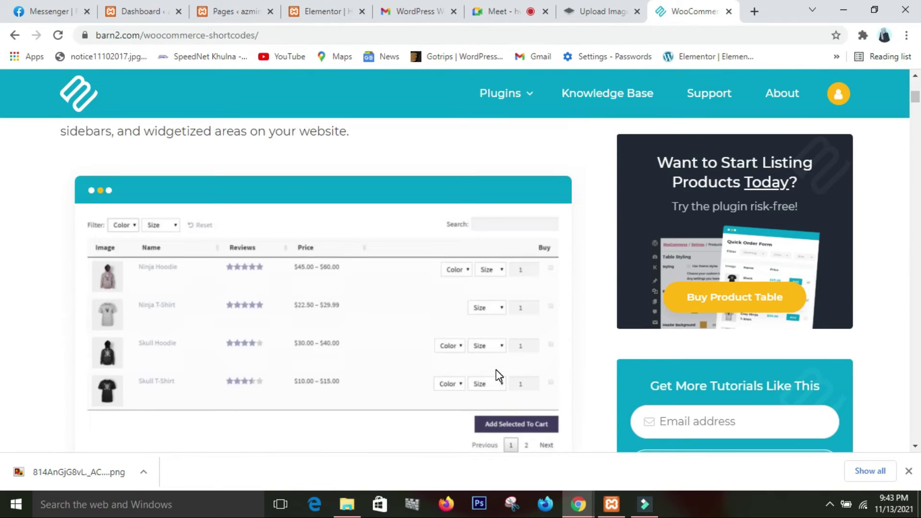
{"action": "scroll", "coordinate": [499, 378], "scroll_direction": "down", "scroll_amount": 18}
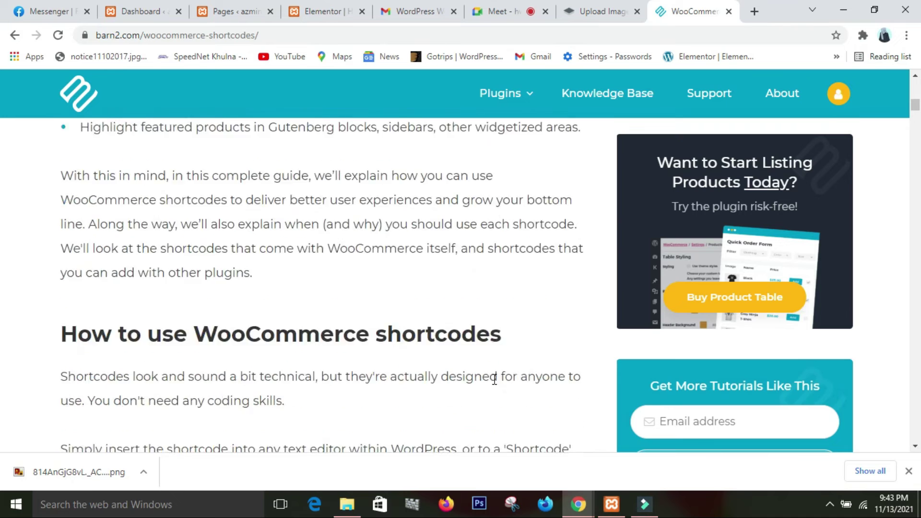
{"action": "scroll", "coordinate": [494, 381], "scroll_direction": "down", "scroll_amount": 7}
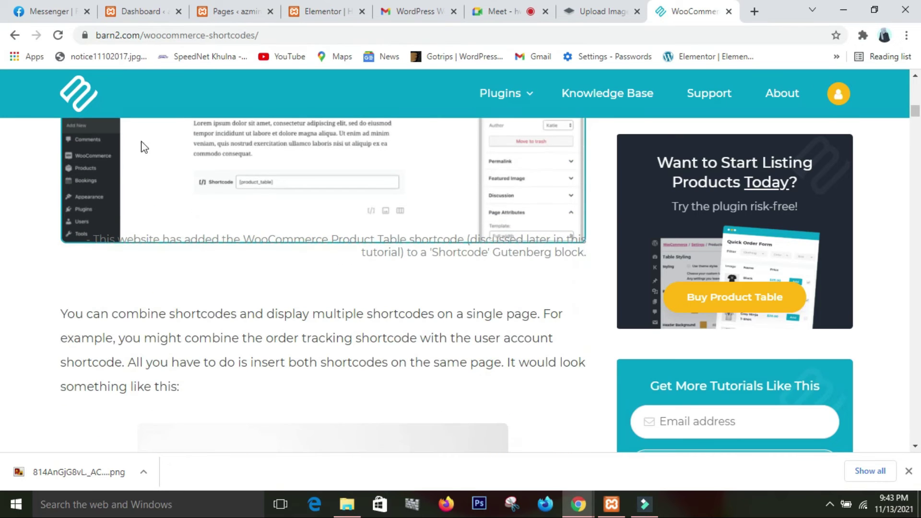
Step: Go back to the search results and open the WooCommerce Product Search "Shortcodes" documentation page on woocommerce.com
{"action": "left_click", "coordinate": [15, 36]}
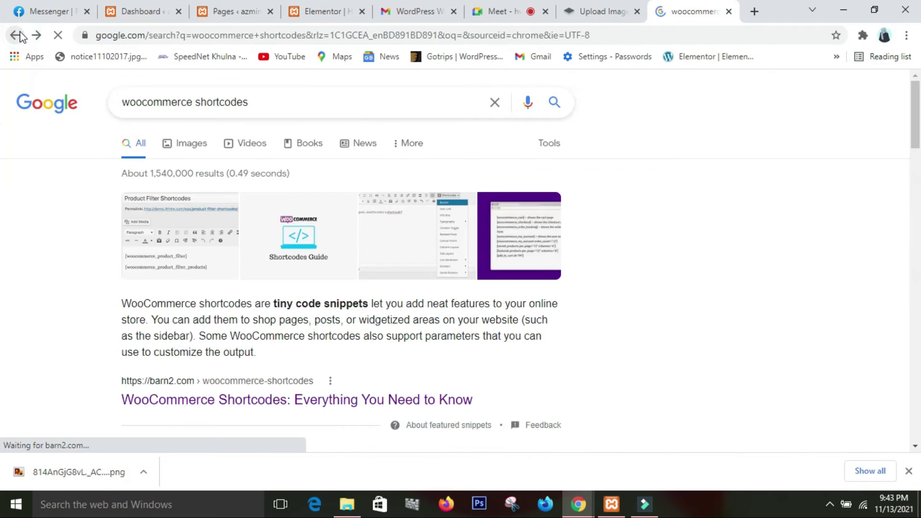
{"action": "scroll", "coordinate": [470, 330], "scroll_direction": "down", "scroll_amount": 3}
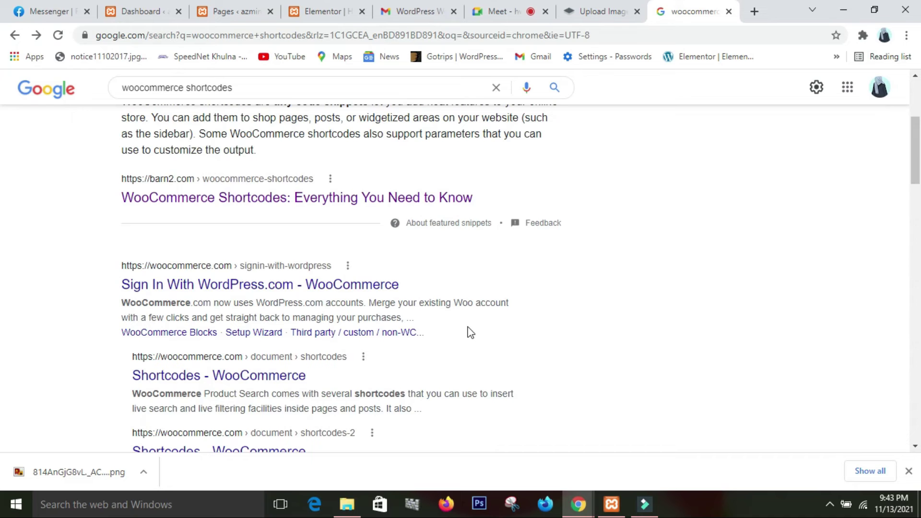
{"action": "left_click", "coordinate": [261, 311]}
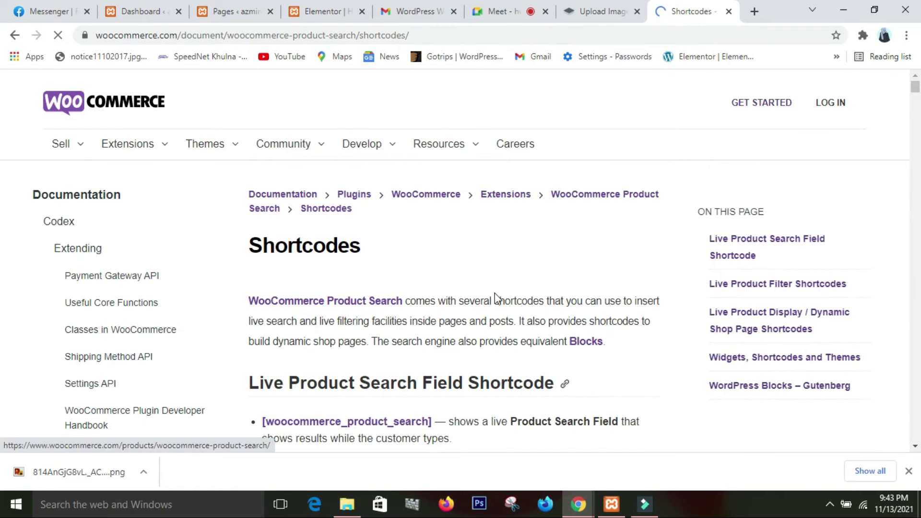
Step: Examine the documentation page's live product search, filter and shop page display shortcodes and the content below them
{"action": "scroll", "coordinate": [496, 297], "scroll_direction": "down", "scroll_amount": 3}
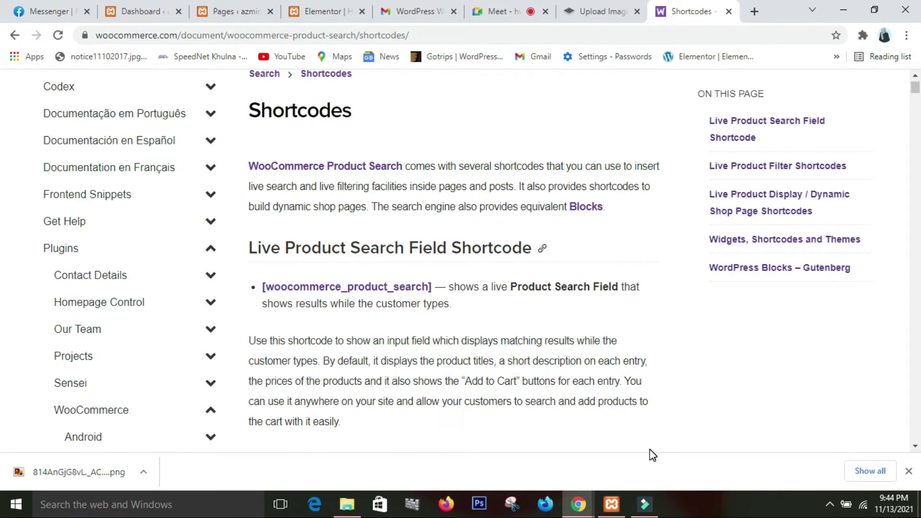
{"action": "scroll", "coordinate": [575, 320], "scroll_direction": "down", "scroll_amount": 2}
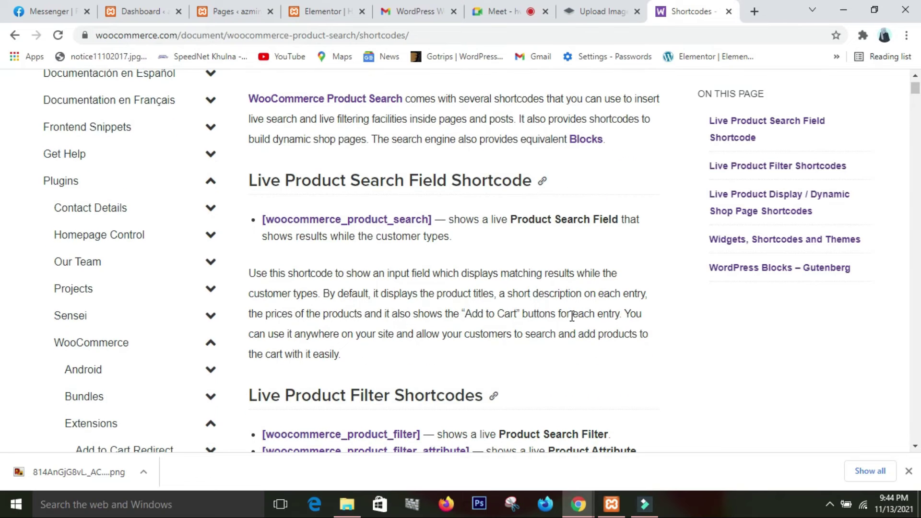
{"action": "scroll", "coordinate": [572, 317], "scroll_direction": "down", "scroll_amount": 1}
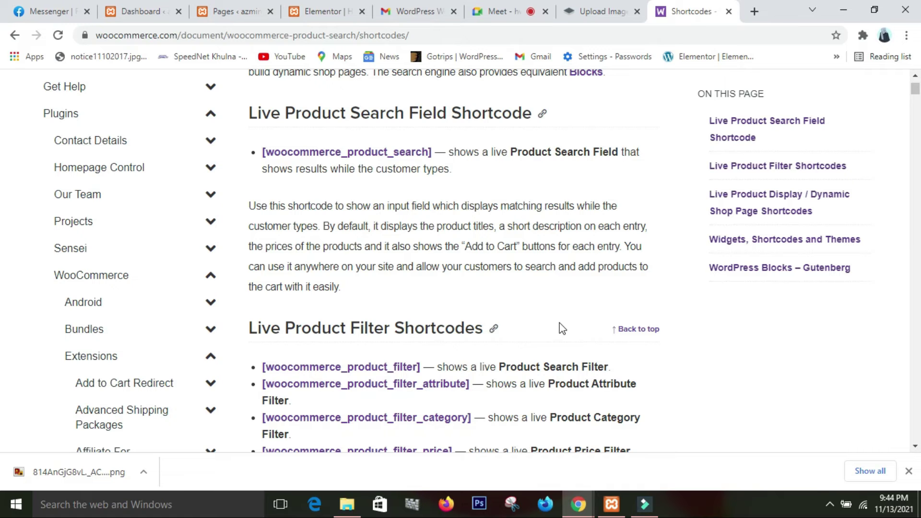
{"action": "scroll", "coordinate": [562, 329], "scroll_direction": "down", "scroll_amount": 7}
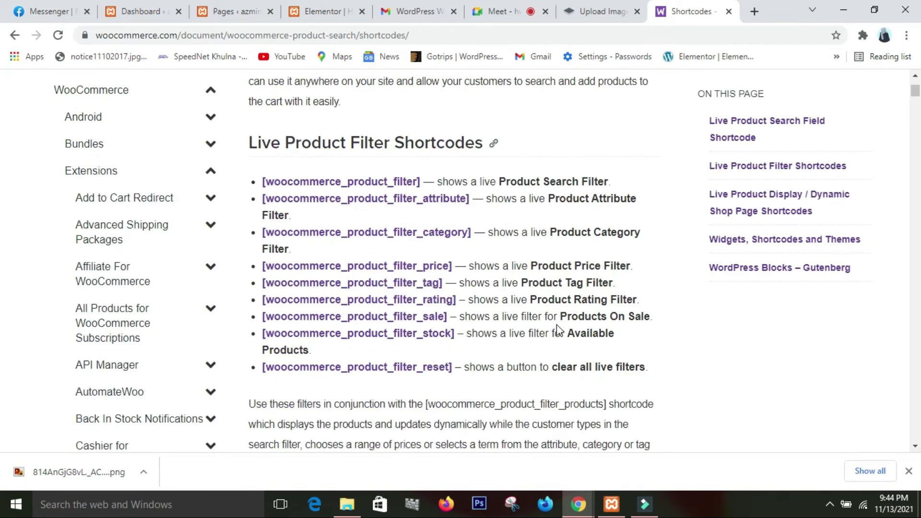
{"action": "scroll", "coordinate": [559, 330], "scroll_direction": "down", "scroll_amount": 2}
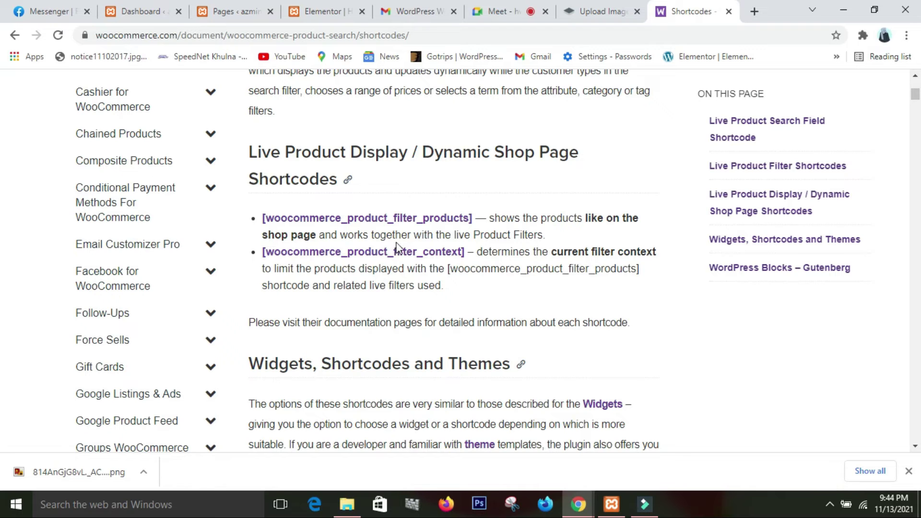
{"action": "scroll", "coordinate": [398, 249], "scroll_direction": "down", "scroll_amount": 5}
{"action": "scroll", "coordinate": [400, 248], "scroll_direction": "down", "scroll_amount": 10}
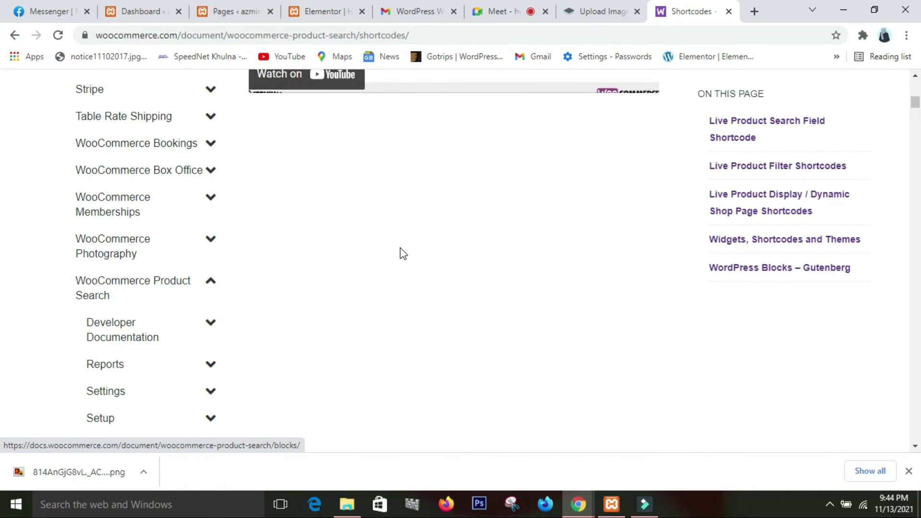
{"action": "scroll", "coordinate": [400, 247], "scroll_direction": "up", "scroll_amount": 4}
{"action": "right_click", "coordinate": [401, 248]}
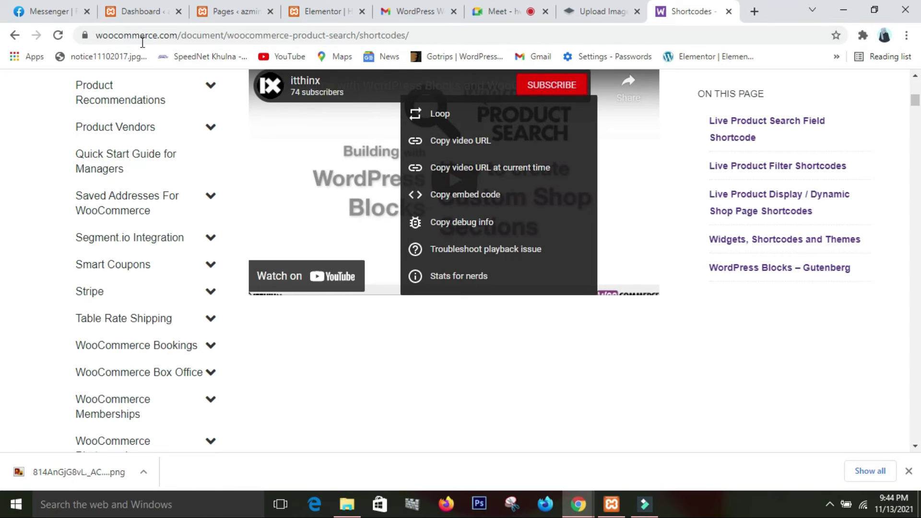
Step: Go back to the "woocommerce shortcodes" search results and open the other WooCommerce "Shortcodes" page, document/shortcodes-2
{"action": "left_click", "coordinate": [13, 36]}
{"action": "scroll", "coordinate": [268, 233], "scroll_direction": "down", "scroll_amount": 4}
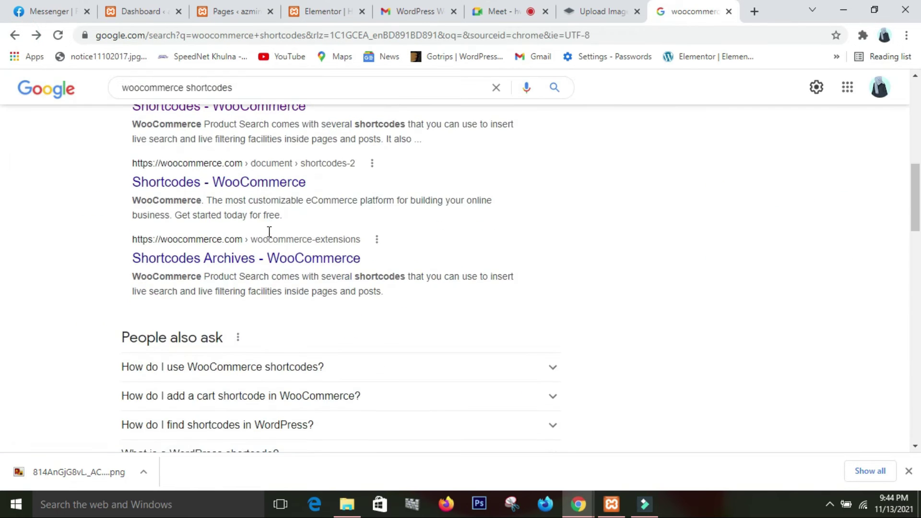
{"action": "scroll", "coordinate": [268, 233], "scroll_direction": "up", "scroll_amount": 3}
{"action": "scroll", "coordinate": [269, 232], "scroll_direction": "down", "scroll_amount": 3}
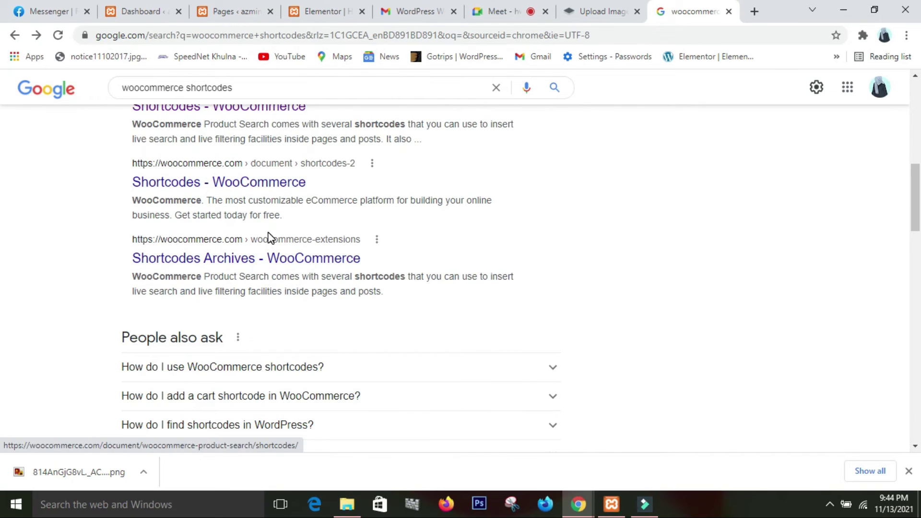
{"action": "scroll", "coordinate": [269, 238], "scroll_direction": "up", "scroll_amount": 9}
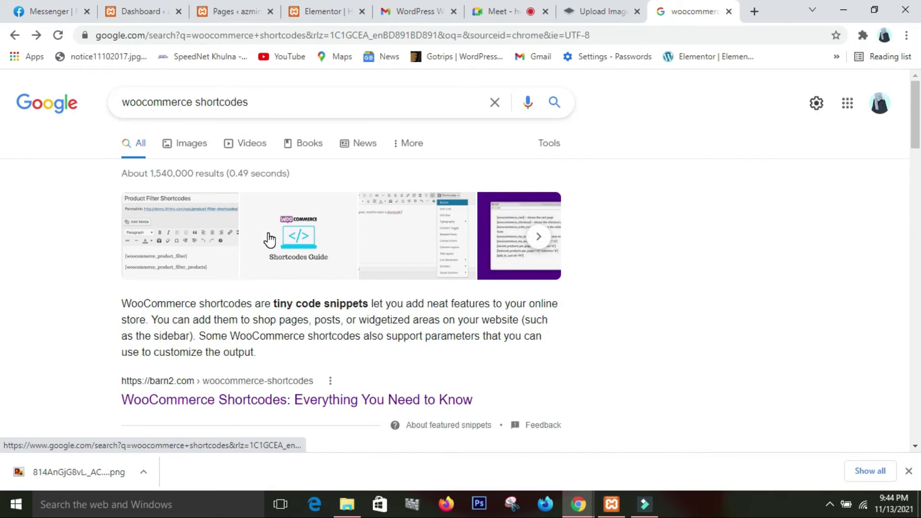
{"action": "scroll", "coordinate": [270, 239], "scroll_direction": "down", "scroll_amount": 4}
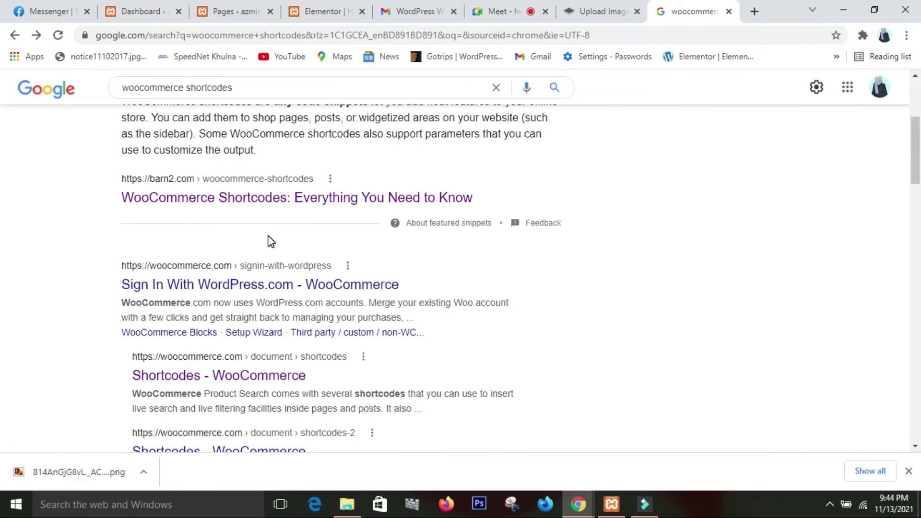
{"action": "scroll", "coordinate": [271, 241], "scroll_direction": "down", "scroll_amount": 1}
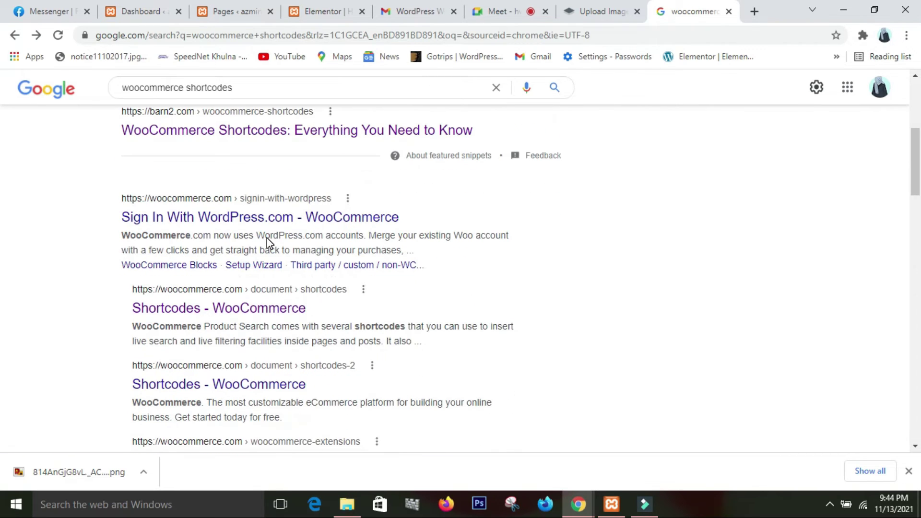
{"action": "left_click", "coordinate": [256, 385]}
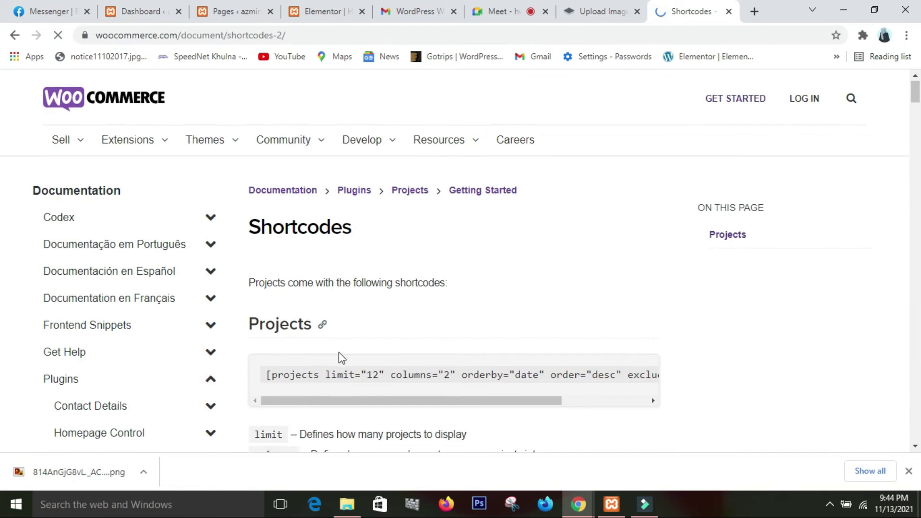
Step: Read the Projects shortcode on the documentation page and its limit, columns, orderby, order and exclude_categories parameters
{"action": "scroll", "coordinate": [339, 358], "scroll_direction": "down", "scroll_amount": 1}
{"action": "scroll", "coordinate": [339, 354], "scroll_direction": "down", "scroll_amount": 1}
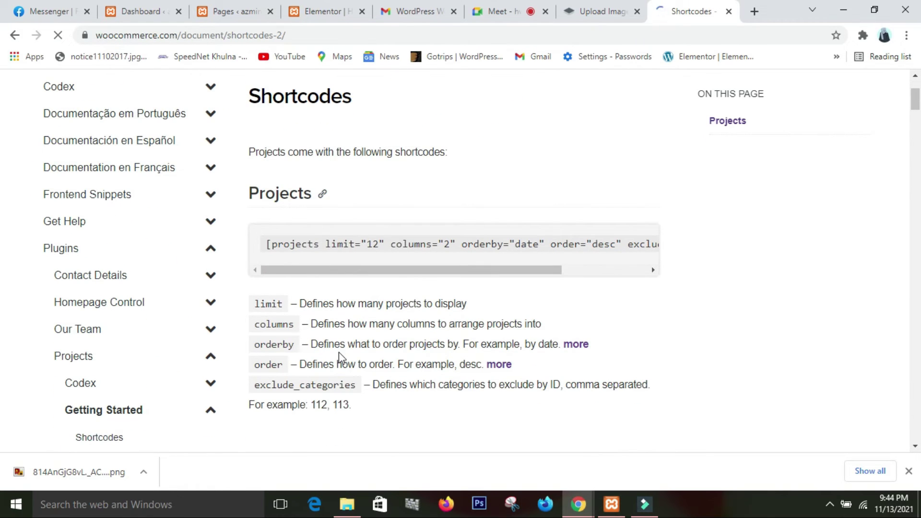
{"action": "scroll", "coordinate": [339, 352], "scroll_direction": "down", "scroll_amount": 2}
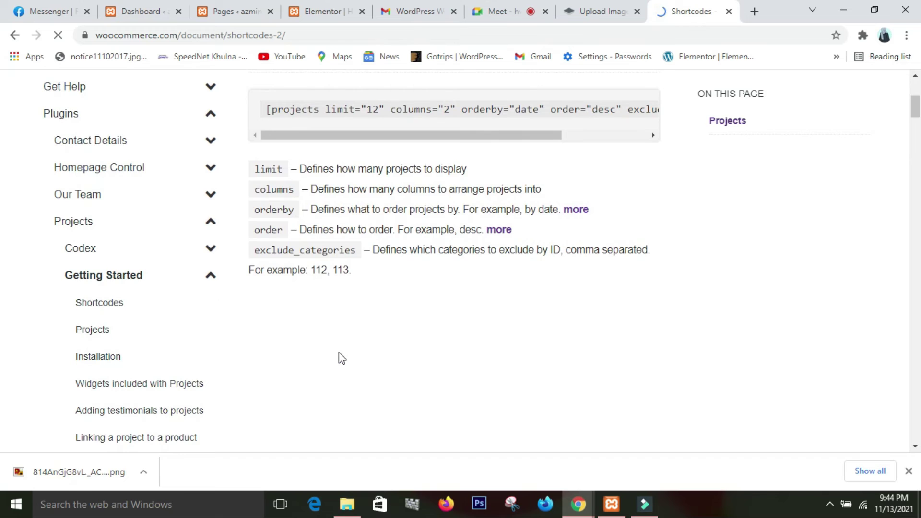
{"action": "scroll", "coordinate": [339, 352], "scroll_direction": "up", "scroll_amount": 3}
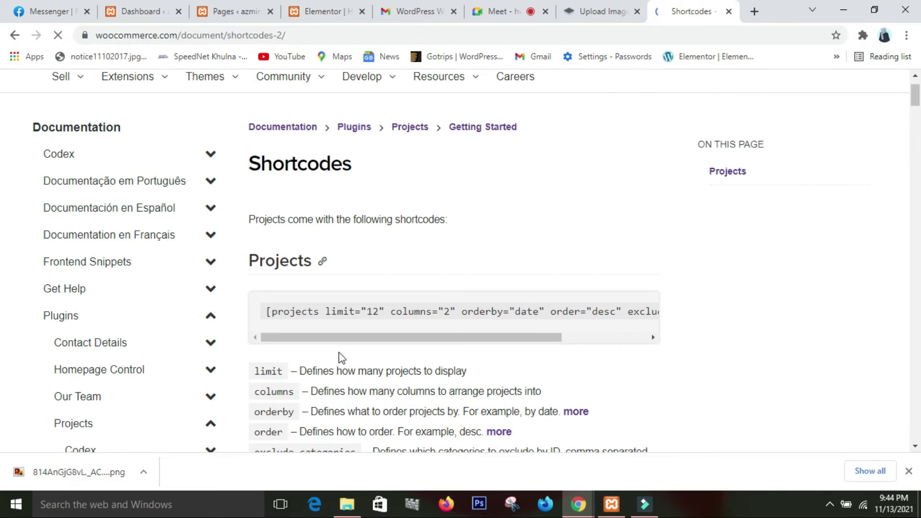
{"action": "scroll", "coordinate": [339, 352], "scroll_direction": "up", "scroll_amount": 1}
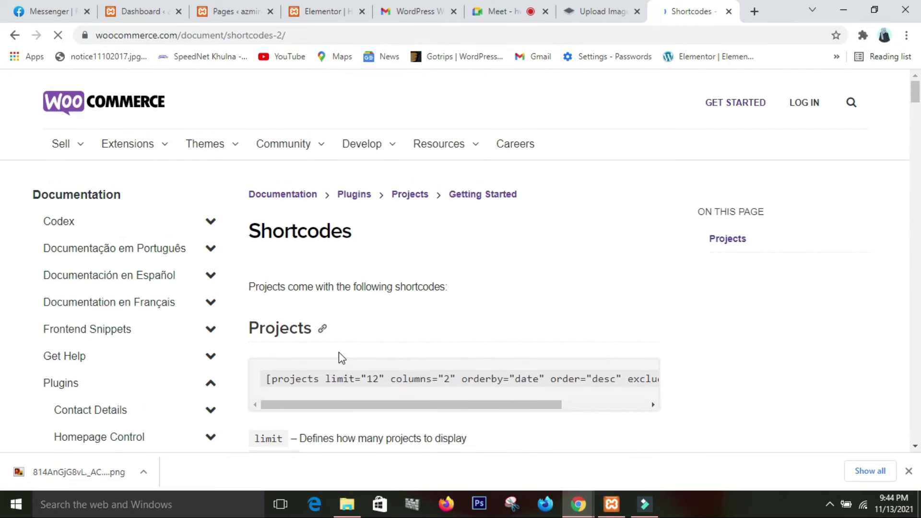
Step: Return to the search results and run the suggested search "woocommerce shortcodes list"
{"action": "left_click", "coordinate": [15, 36]}
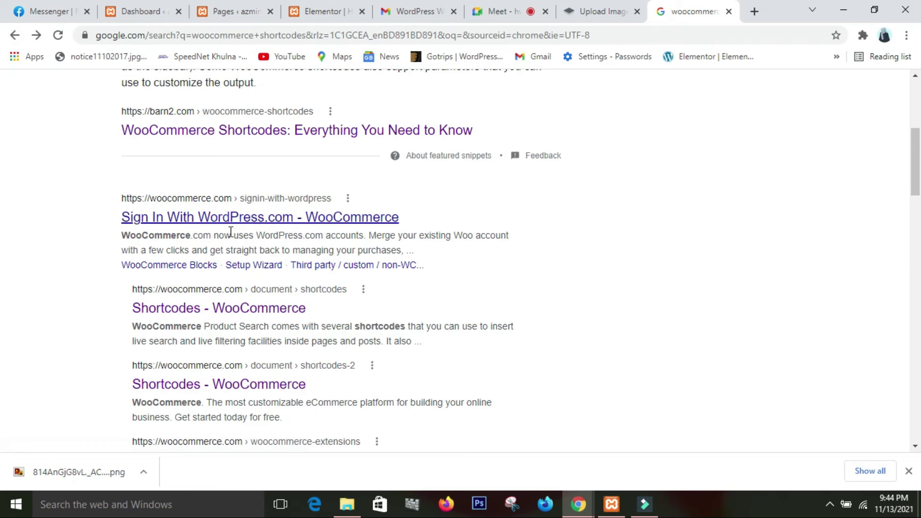
{"action": "scroll", "coordinate": [231, 232], "scroll_direction": "up", "scroll_amount": 5}
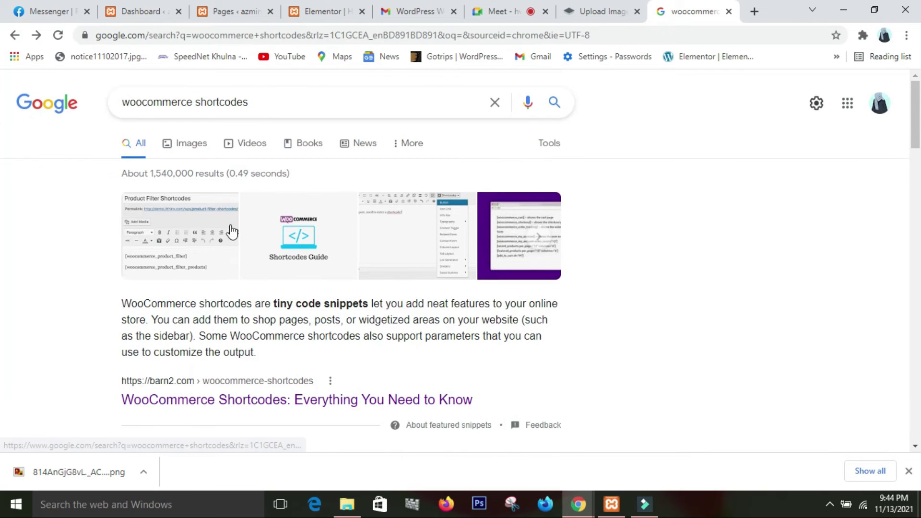
{"action": "left_click", "coordinate": [255, 103]}
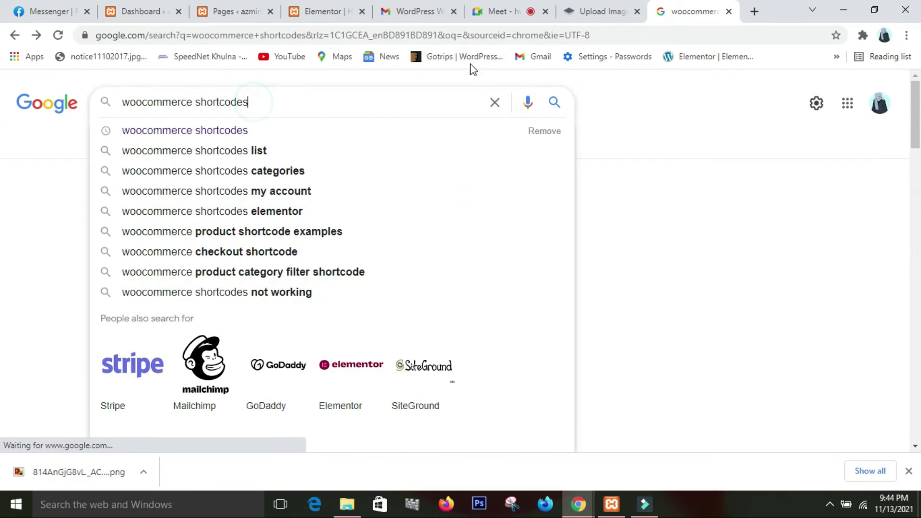
{"action": "left_click", "coordinate": [506, 38]}
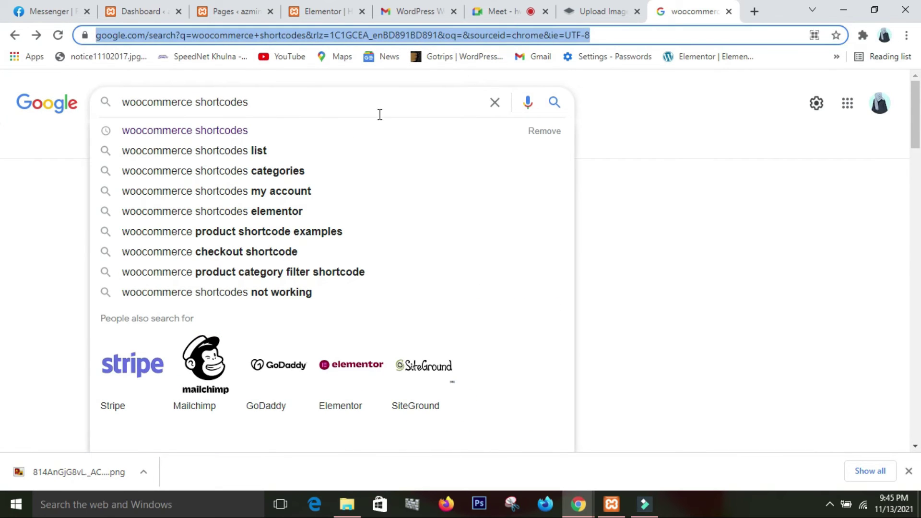
{"action": "left_click", "coordinate": [343, 157]}
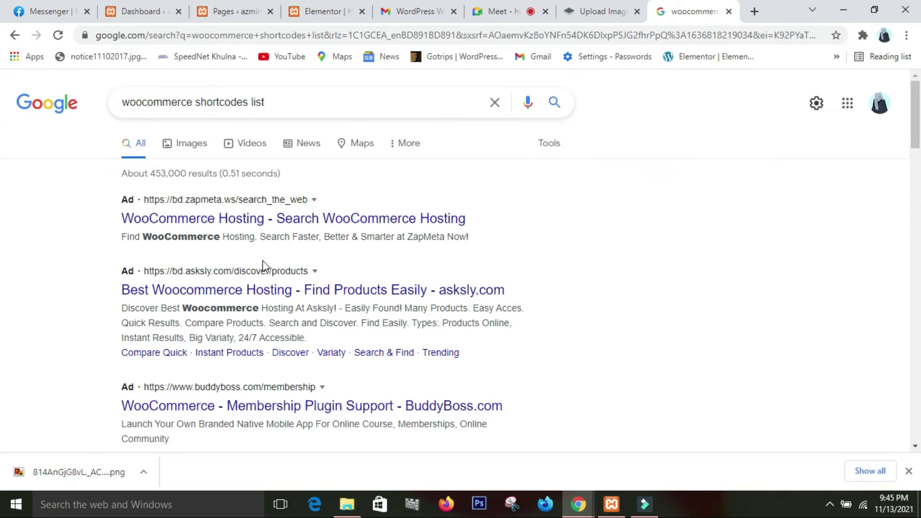
Step: Open the WooCommerce Product Search "Shortcodes" documentation from the new results, below the ads and featured snippet
{"action": "scroll", "coordinate": [235, 296], "scroll_direction": "down", "scroll_amount": 5}
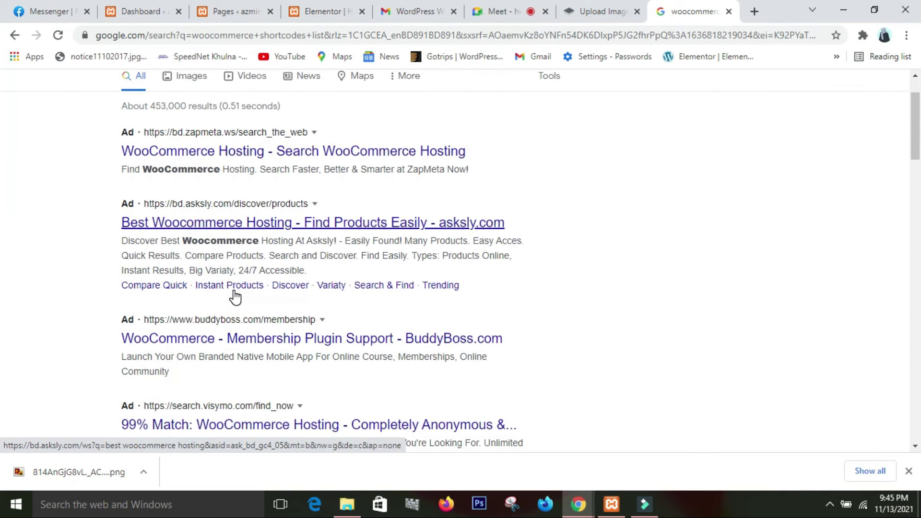
{"action": "scroll", "coordinate": [236, 296], "scroll_direction": "down", "scroll_amount": 4}
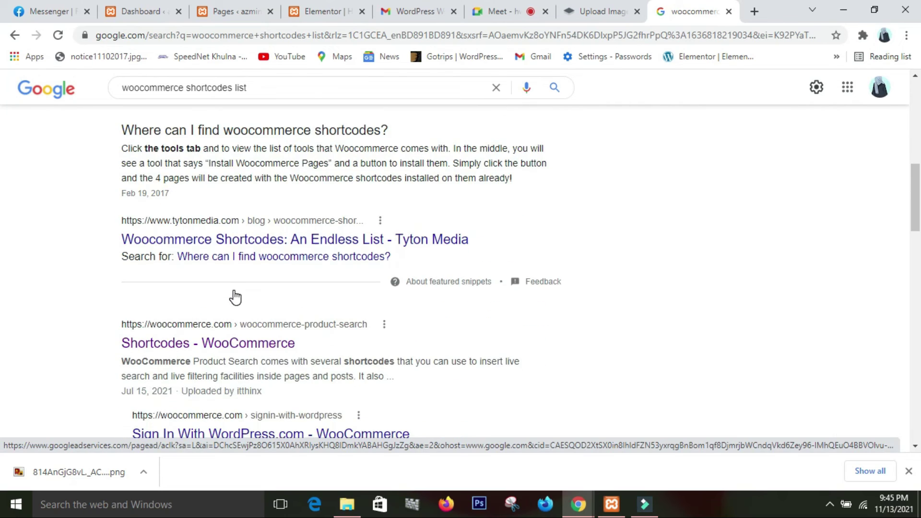
{"action": "scroll", "coordinate": [236, 296], "scroll_direction": "down", "scroll_amount": 3}
{"action": "left_click", "coordinate": [248, 207]}
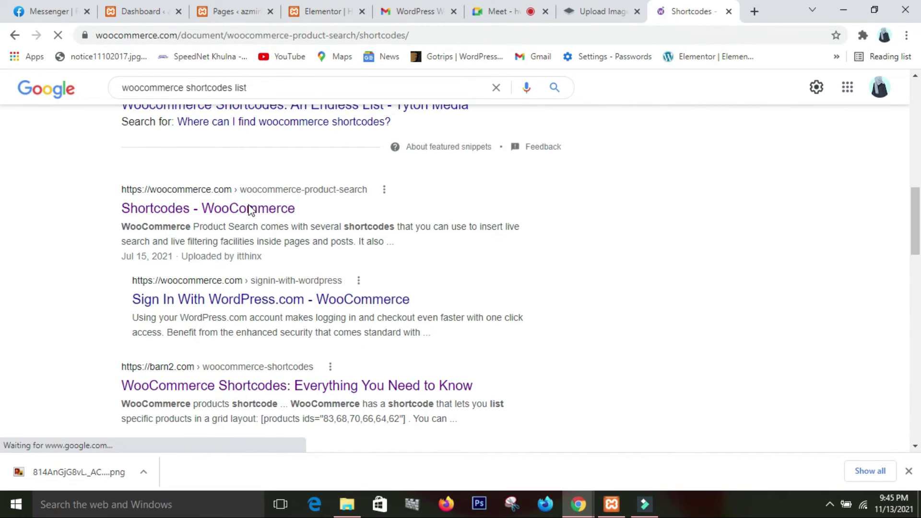
Step: Look through the Product Search documentation again, from the live product filter shortcodes to the WordPress Blocks section and beyond
{"action": "scroll", "coordinate": [248, 209], "scroll_direction": "down", "scroll_amount": 10}
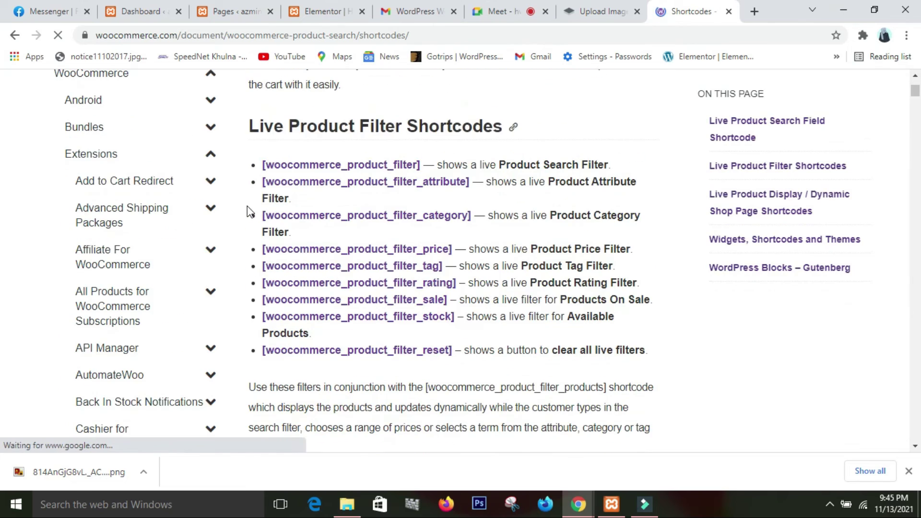
{"action": "scroll", "coordinate": [416, 295], "scroll_direction": "down", "scroll_amount": 5}
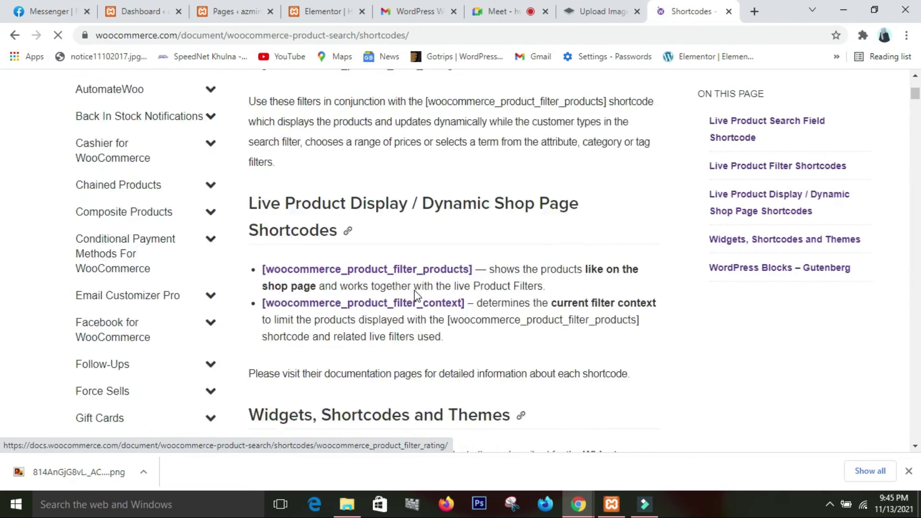
{"action": "scroll", "coordinate": [415, 293], "scroll_direction": "down", "scroll_amount": 6}
{"action": "scroll", "coordinate": [422, 283], "scroll_direction": "down", "scroll_amount": 8}
{"action": "scroll", "coordinate": [422, 290], "scroll_direction": "down", "scroll_amount": 8}
{"action": "scroll", "coordinate": [422, 289], "scroll_direction": "down", "scroll_amount": 10}
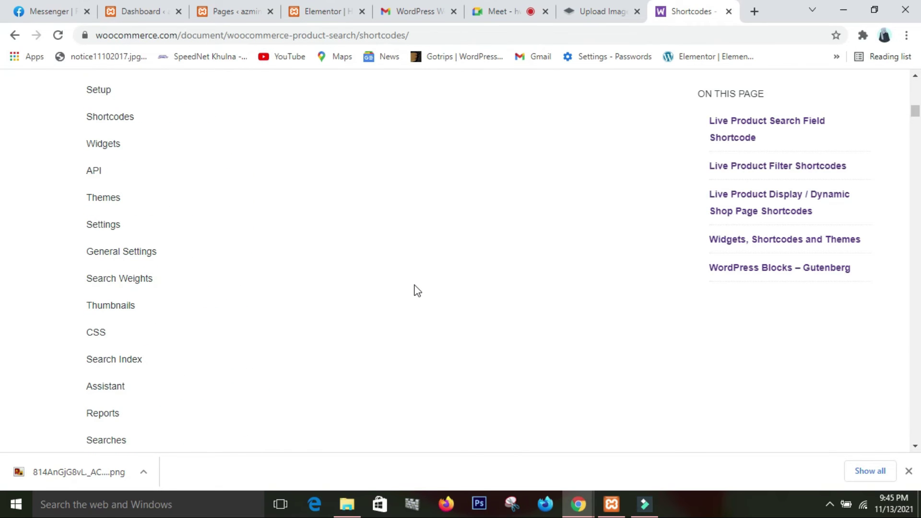
{"action": "scroll", "coordinate": [417, 291], "scroll_direction": "up", "scroll_amount": 15}
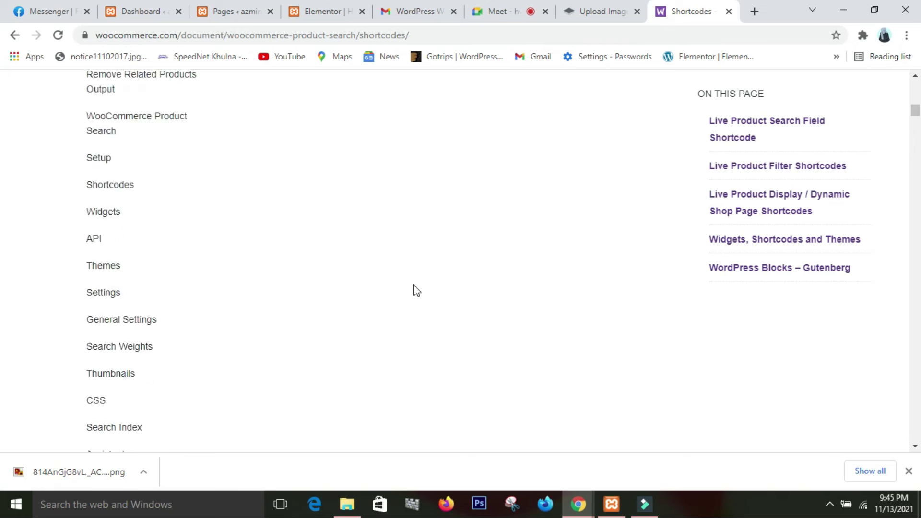
{"action": "scroll", "coordinate": [417, 290], "scroll_direction": "up", "scroll_amount": 7}
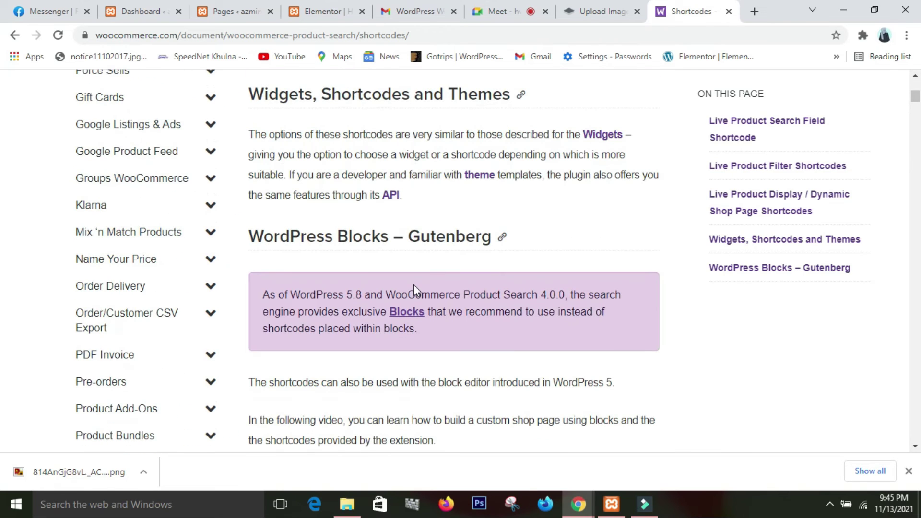
Step: Leave the documentation for the search results and replace the query with a Google search for "woocommerce shortcodes"
{"action": "left_click", "coordinate": [15, 35]}
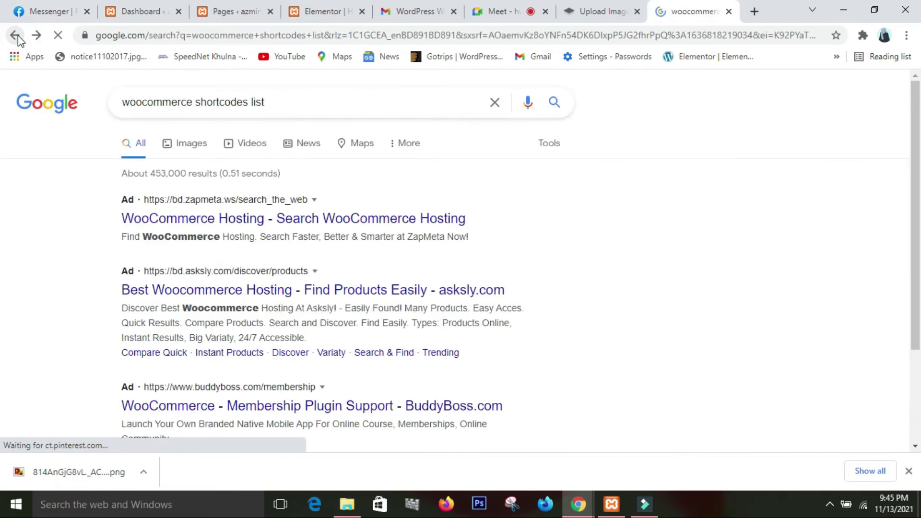
{"action": "scroll", "coordinate": [254, 177], "scroll_direction": "up", "scroll_amount": 1}
{"action": "scroll", "coordinate": [253, 172], "scroll_direction": "up", "scroll_amount": 10}
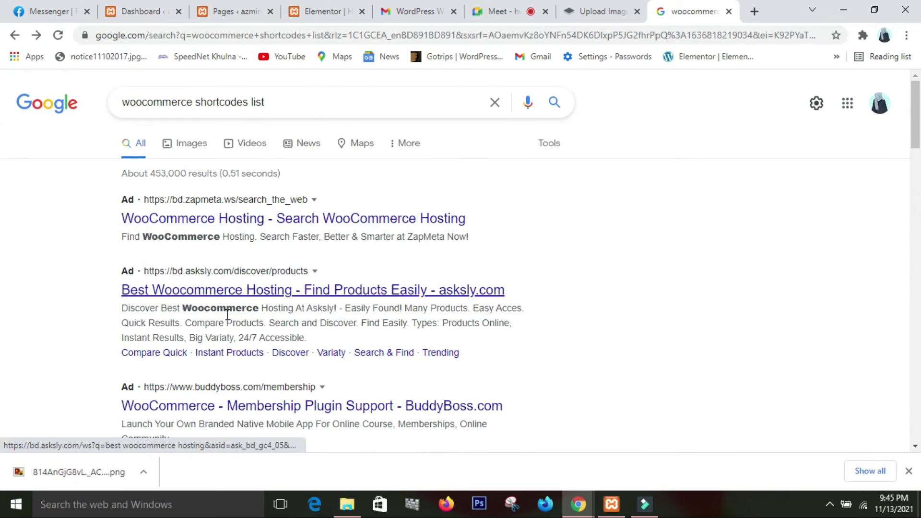
{"action": "left_click", "coordinate": [254, 141]}
{"action": "left_click", "coordinate": [294, 97]}
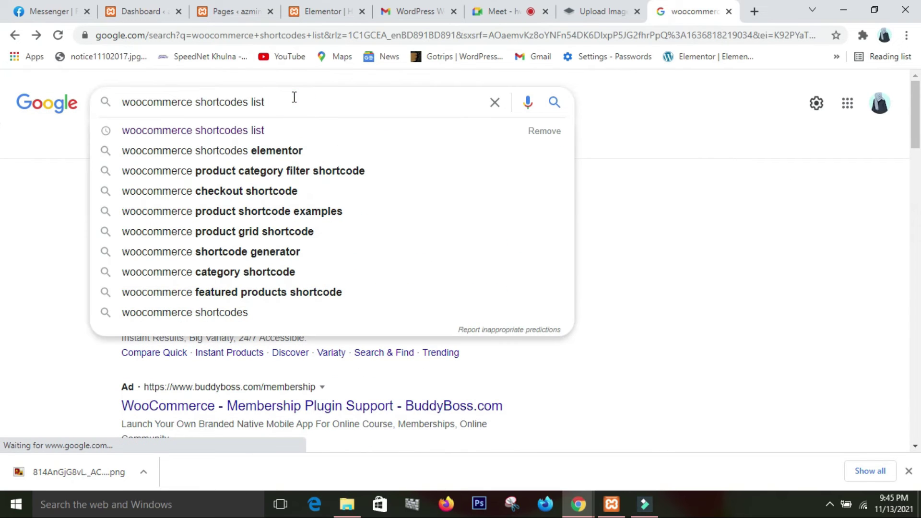
{"action": "key", "text": "BackSpace"}
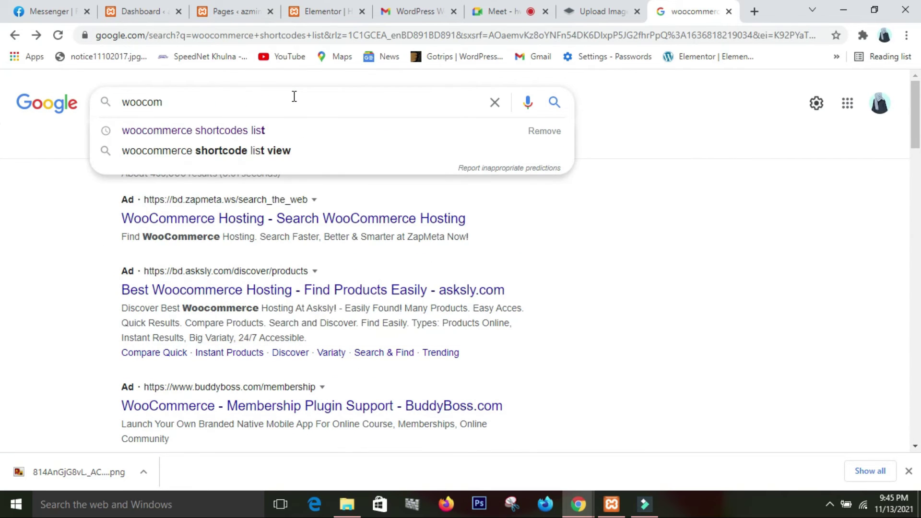
{"action": "key", "text": "BackSpace"}
{"action": "key", "text": "BackSpace"}
{"action": "key", "text": "BackSpace"}
{"action": "key", "text": "BackSpace"}
{"action": "key", "text": "BackSpace"}
{"action": "key", "text": "BackSpace"}
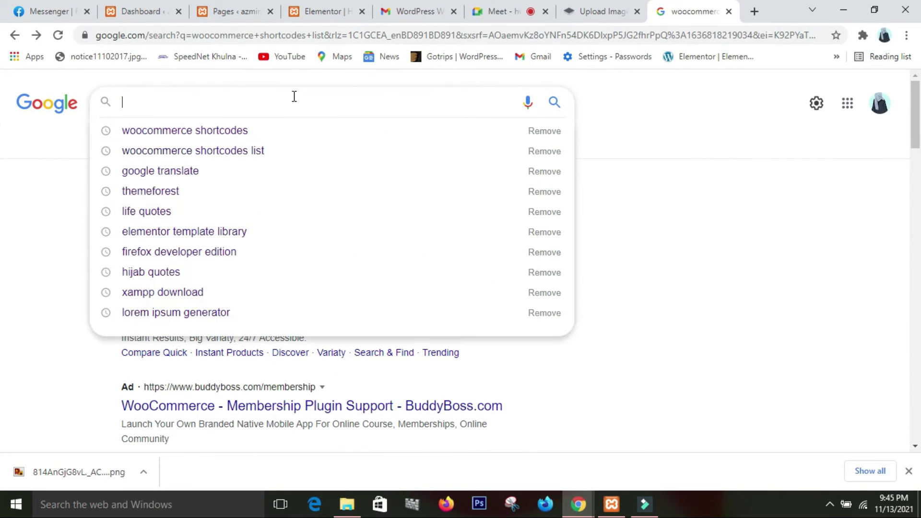
{"action": "left_click", "coordinate": [429, 36]}
{"action": "key", "text": "BackSpace"}
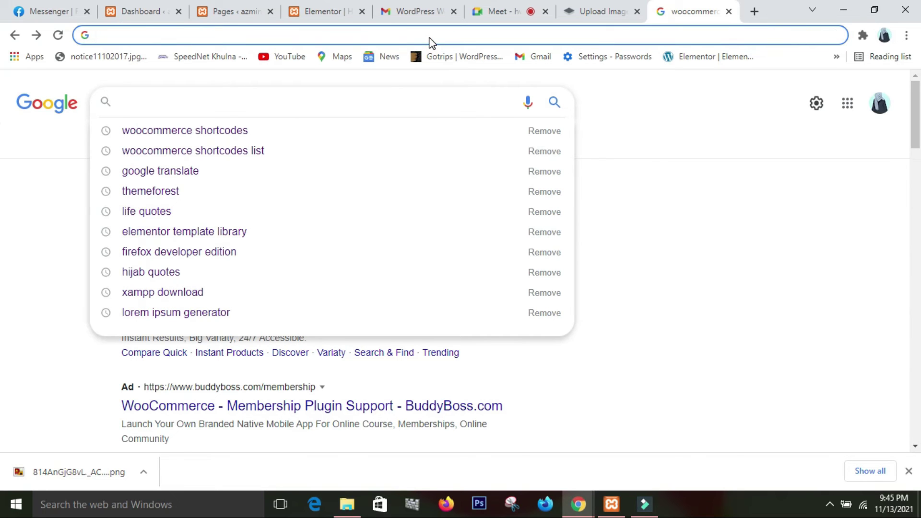
{"action": "type", "text": "woo"}
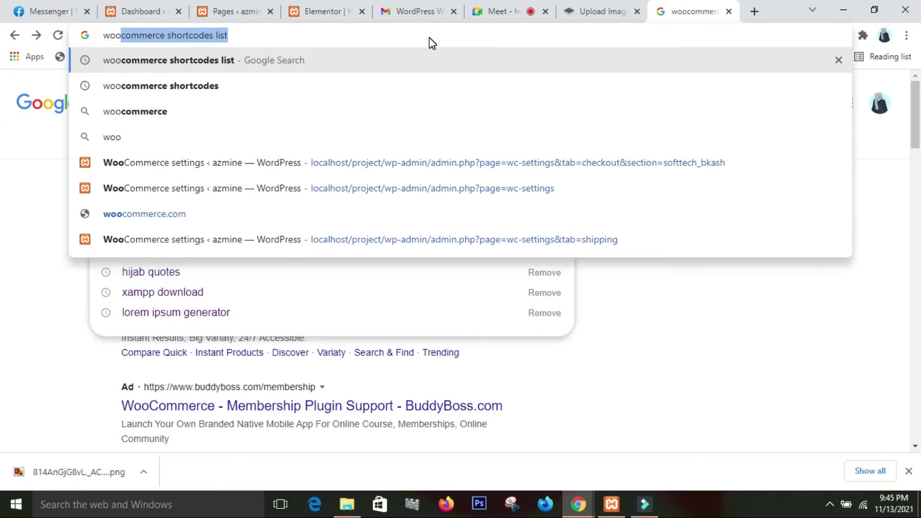
{"action": "left_click", "coordinate": [364, 85]}
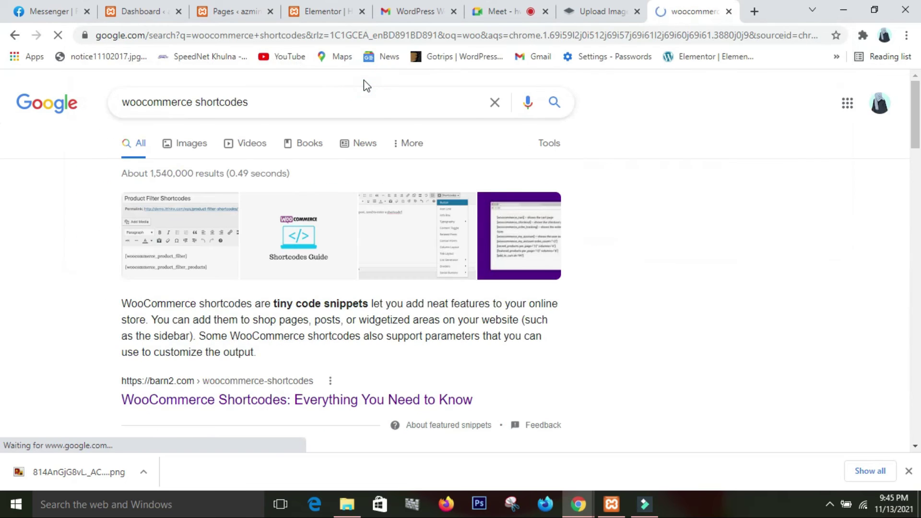
Step: Open the Barn2 article "WooCommerce Shortcodes: Everything You Need to Know" from the results and move past its introduction
{"action": "scroll", "coordinate": [332, 152], "scroll_direction": "down", "scroll_amount": 3}
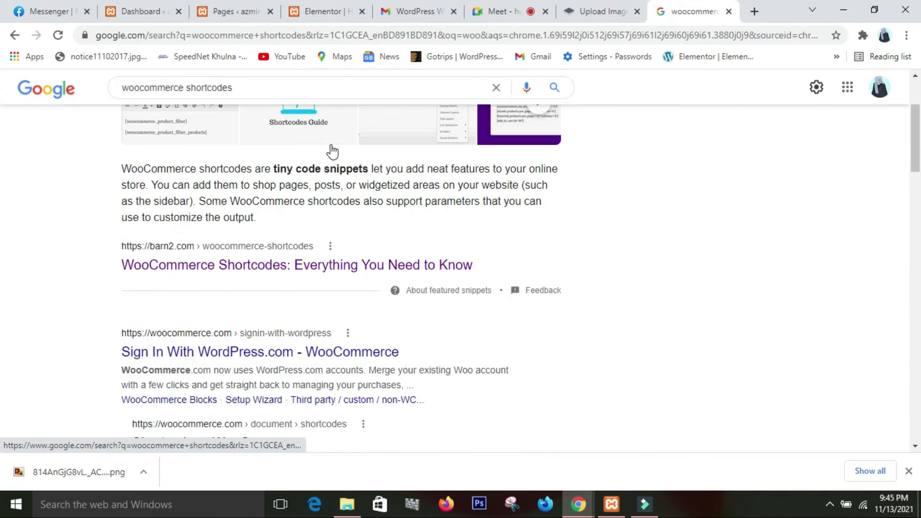
{"action": "scroll", "coordinate": [332, 151], "scroll_direction": "down", "scroll_amount": 1}
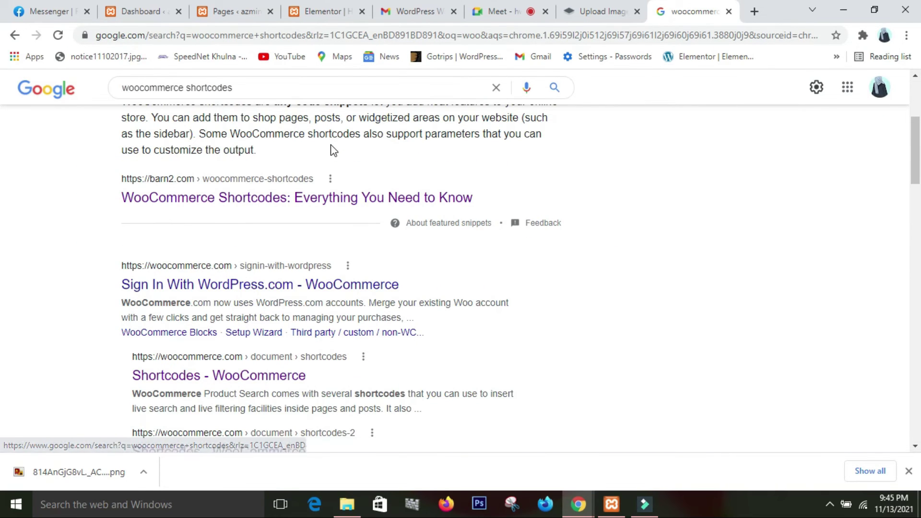
{"action": "left_click", "coordinate": [306, 199]}
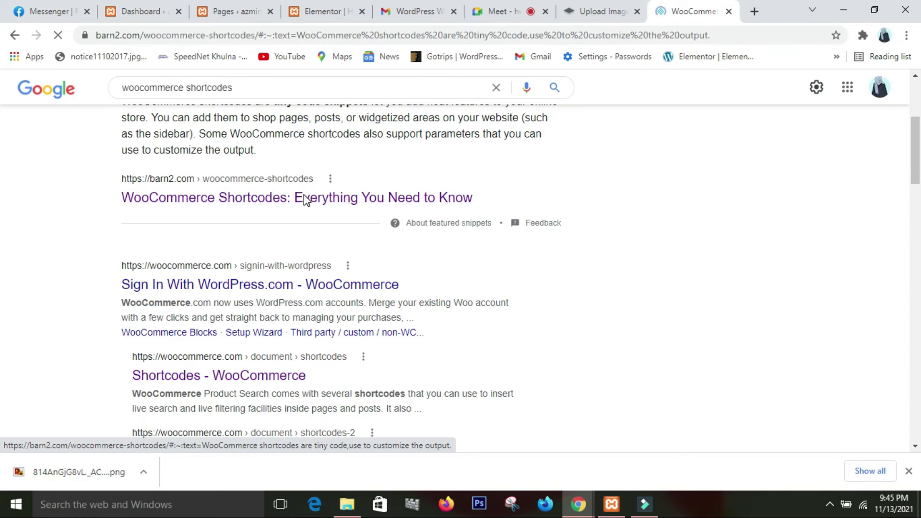
{"action": "scroll", "coordinate": [304, 194], "scroll_direction": "down", "scroll_amount": 10}
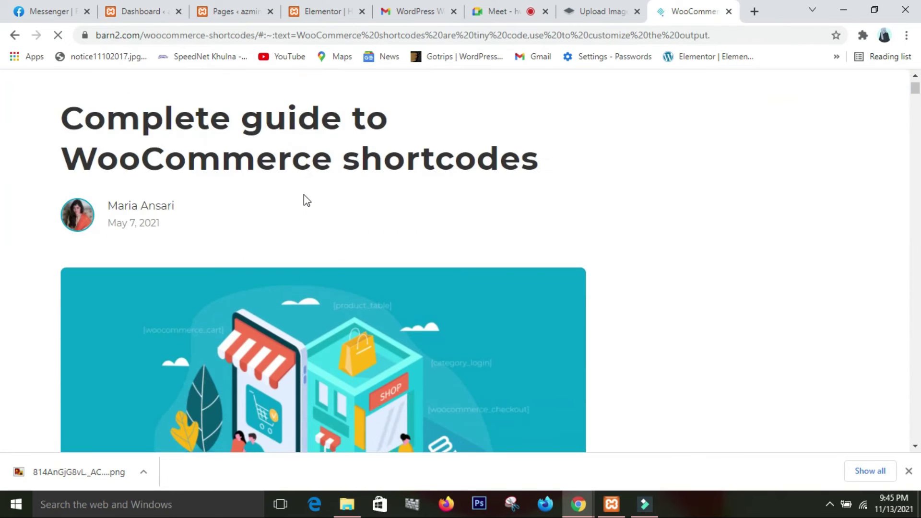
Step: Read the Barn2 article's introduction and its guidance on using WooCommerce shortcodes, up to the product list shortcodes section
{"action": "scroll", "coordinate": [303, 194], "scroll_direction": "down", "scroll_amount": 8}
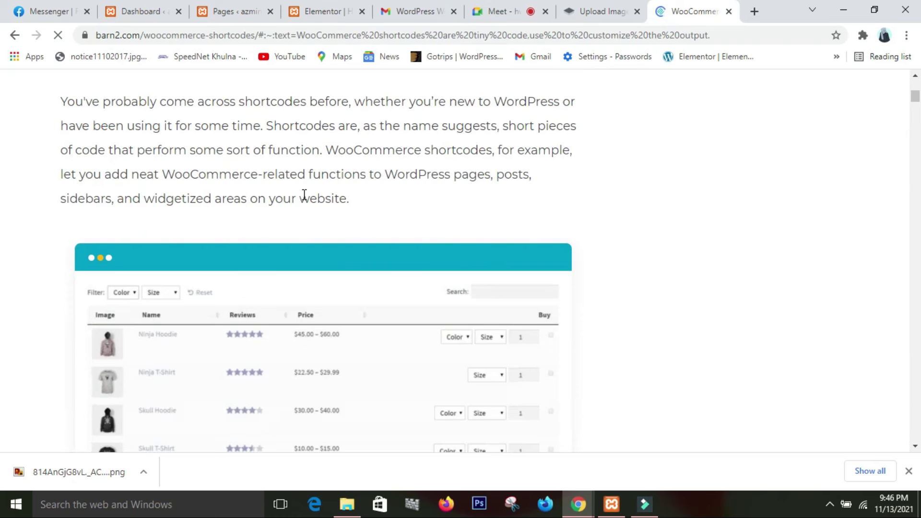
{"action": "scroll", "coordinate": [304, 199], "scroll_direction": "up", "scroll_amount": 3}
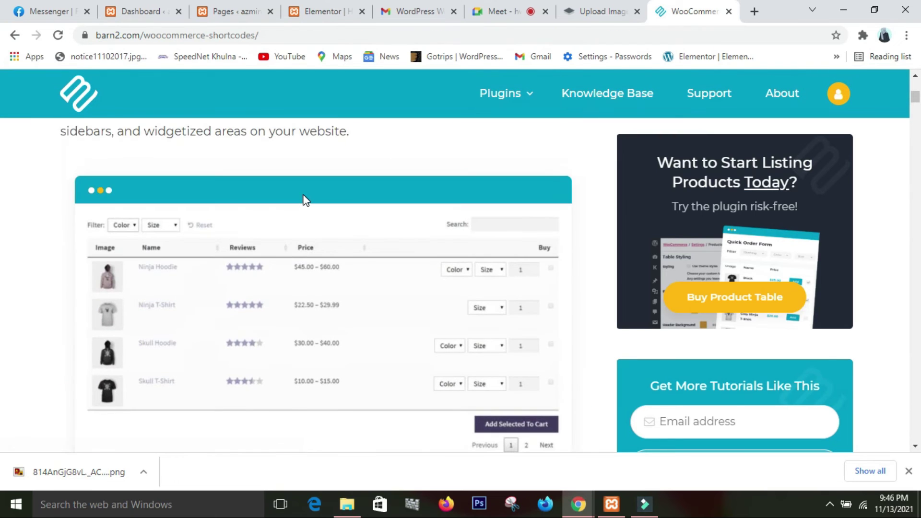
{"action": "scroll", "coordinate": [303, 199], "scroll_direction": "up", "scroll_amount": 2}
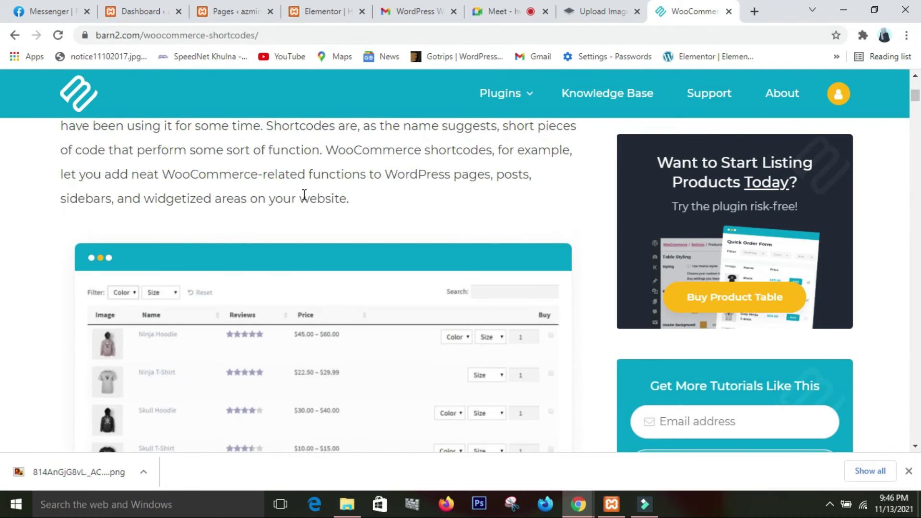
{"action": "scroll", "coordinate": [304, 195], "scroll_direction": "down", "scroll_amount": 5}
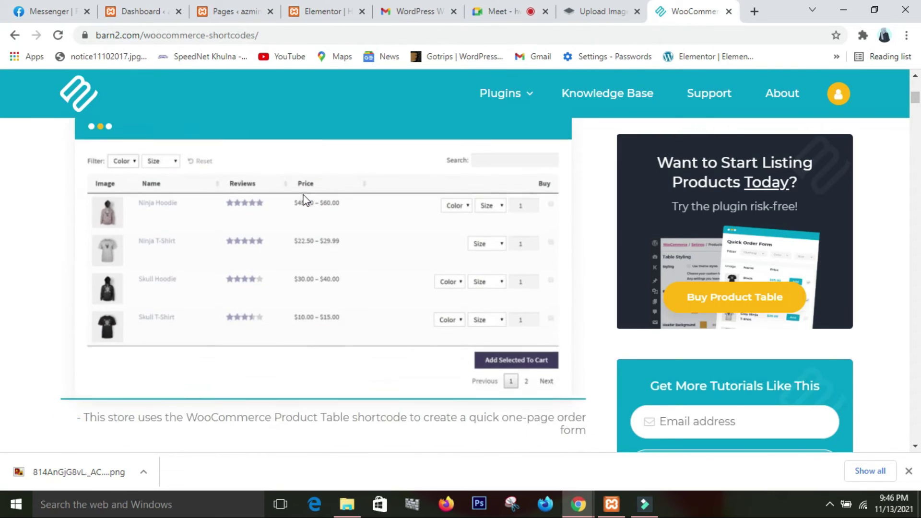
{"action": "scroll", "coordinate": [304, 195], "scroll_direction": "down", "scroll_amount": 12}
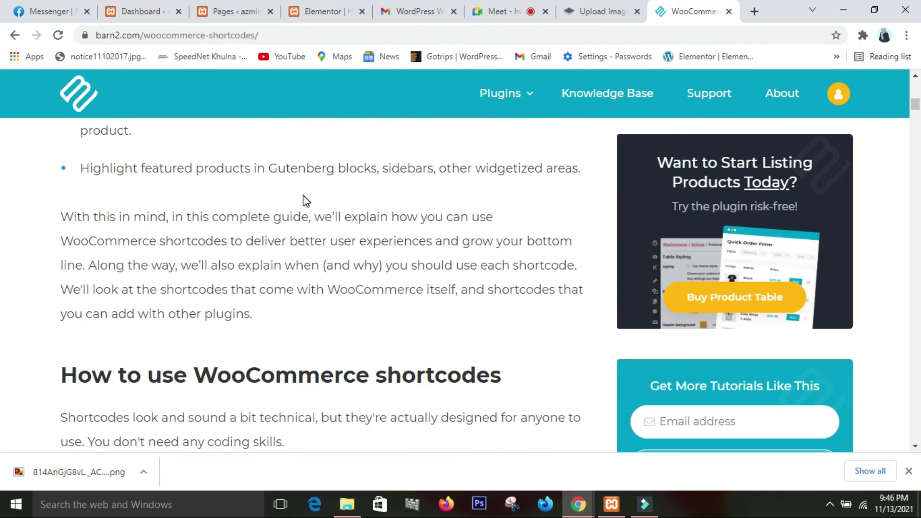
{"action": "scroll", "coordinate": [304, 201], "scroll_direction": "down", "scroll_amount": 11}
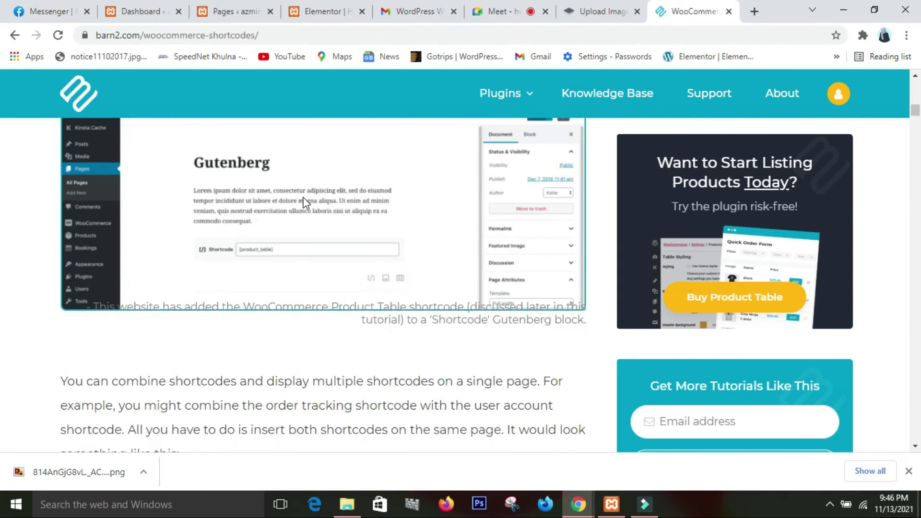
{"action": "scroll", "coordinate": [305, 196], "scroll_direction": "down", "scroll_amount": 10}
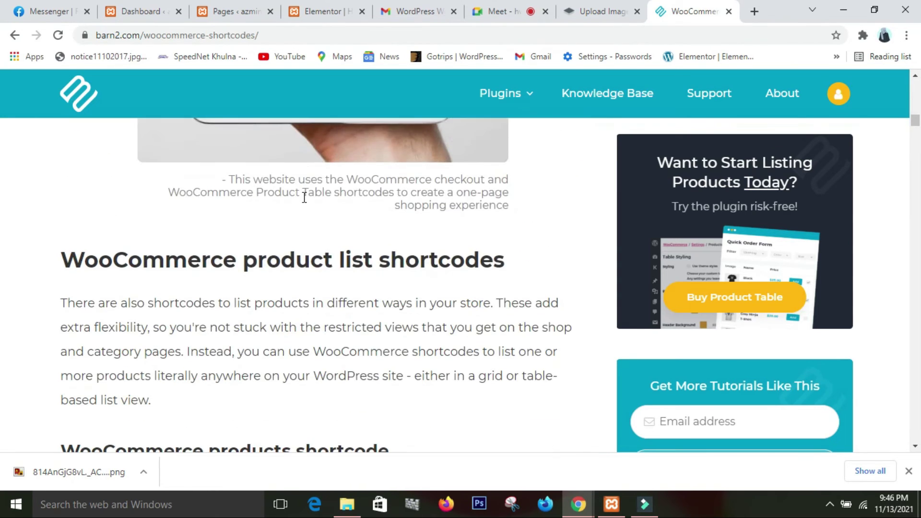
Step: Examine the "WooCommerce products shortcode" section with its products ids shortcode and the "Best Deals" grid example
{"action": "scroll", "coordinate": [304, 197], "scroll_direction": "down", "scroll_amount": 5}
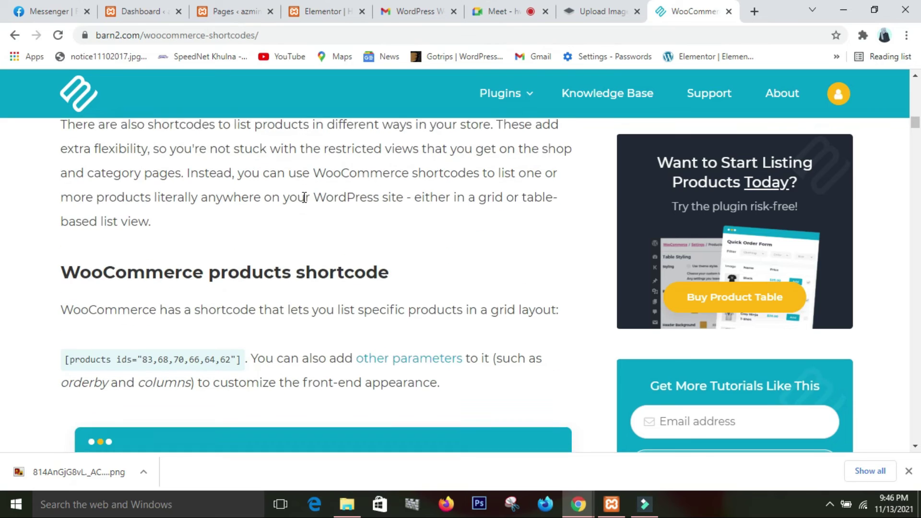
{"action": "scroll", "coordinate": [304, 202], "scroll_direction": "down", "scroll_amount": 5}
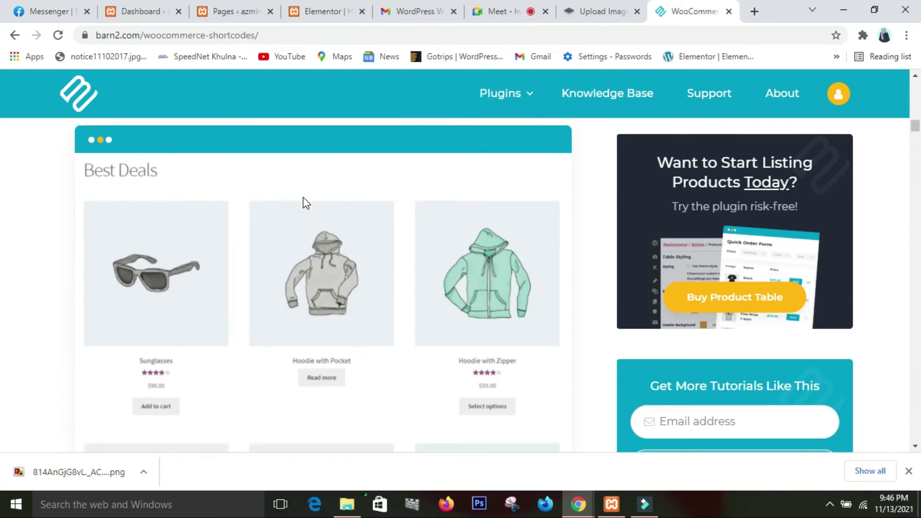
{"action": "scroll", "coordinate": [304, 201], "scroll_direction": "down", "scroll_amount": 2}
{"action": "scroll", "coordinate": [304, 200], "scroll_direction": "up", "scroll_amount": 6}
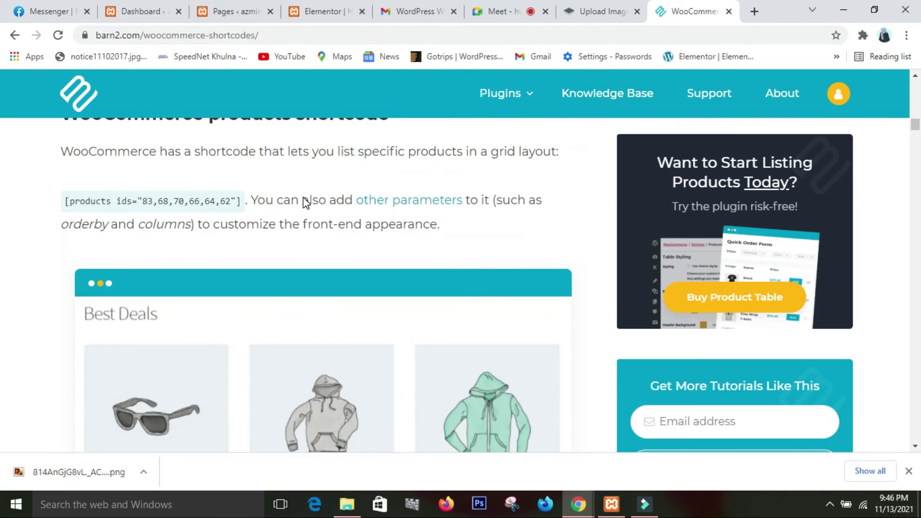
{"action": "scroll", "coordinate": [304, 198], "scroll_direction": "up", "scroll_amount": 1}
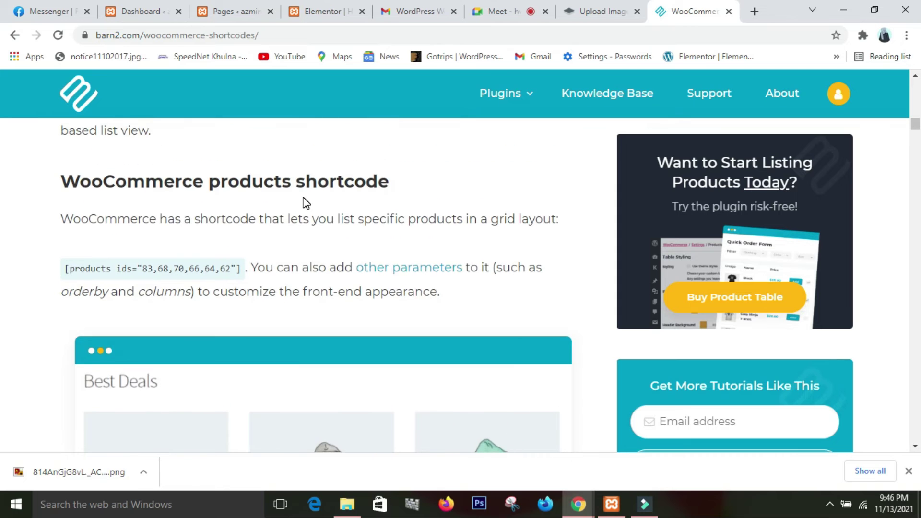
{"action": "scroll", "coordinate": [306, 203], "scroll_direction": "down", "scroll_amount": 2}
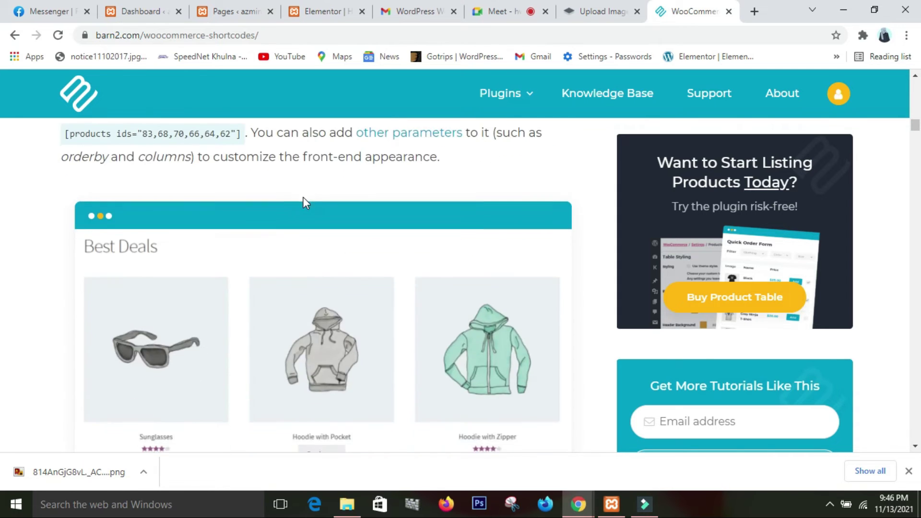
{"action": "scroll", "coordinate": [306, 202], "scroll_direction": "up", "scroll_amount": 1}
{"action": "scroll", "coordinate": [306, 188], "scroll_direction": "up", "scroll_amount": 2}
{"action": "scroll", "coordinate": [306, 188], "scroll_direction": "down", "scroll_amount": 7}
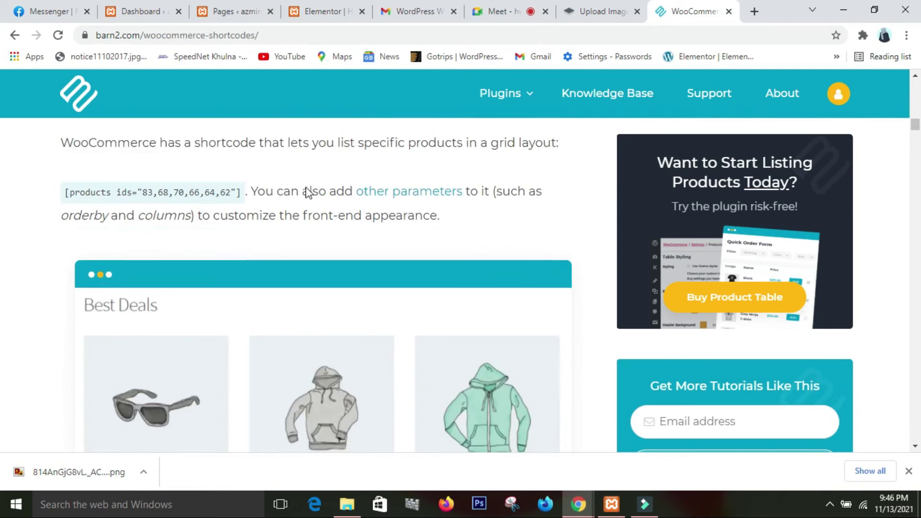
Step: Look through the "WooCommerce quick view shortcode" section, covering both the products shortcode buttons and the individual quick view button shortcode
{"action": "scroll", "coordinate": [307, 192], "scroll_direction": "down", "scroll_amount": 7}
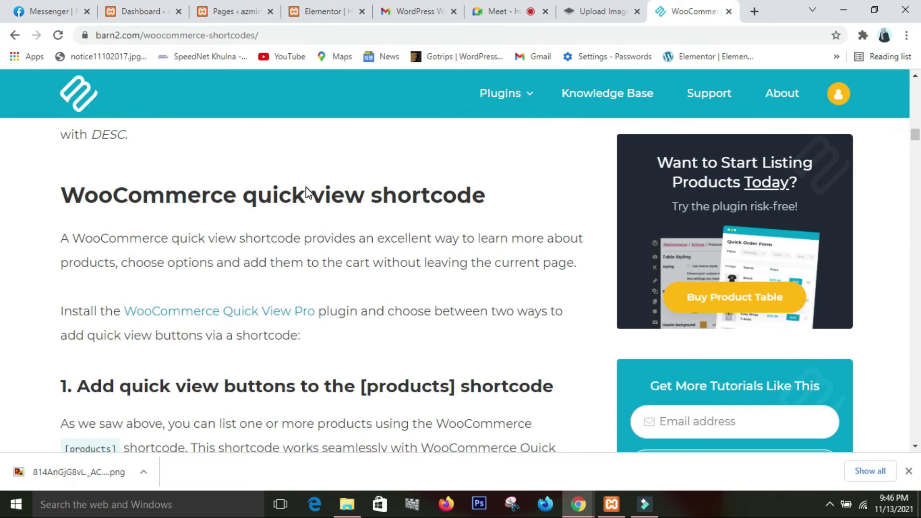
{"action": "scroll", "coordinate": [307, 187], "scroll_direction": "down", "scroll_amount": 1}
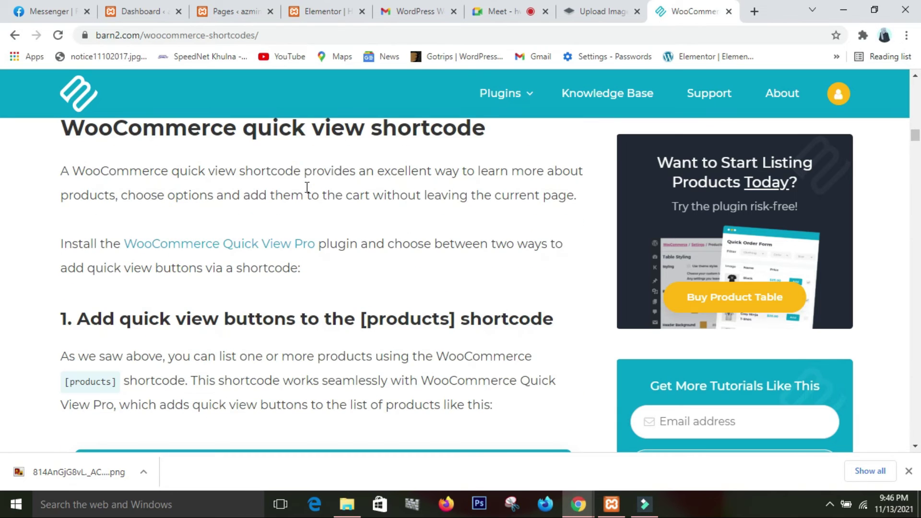
{"action": "scroll", "coordinate": [308, 193], "scroll_direction": "down", "scroll_amount": 5}
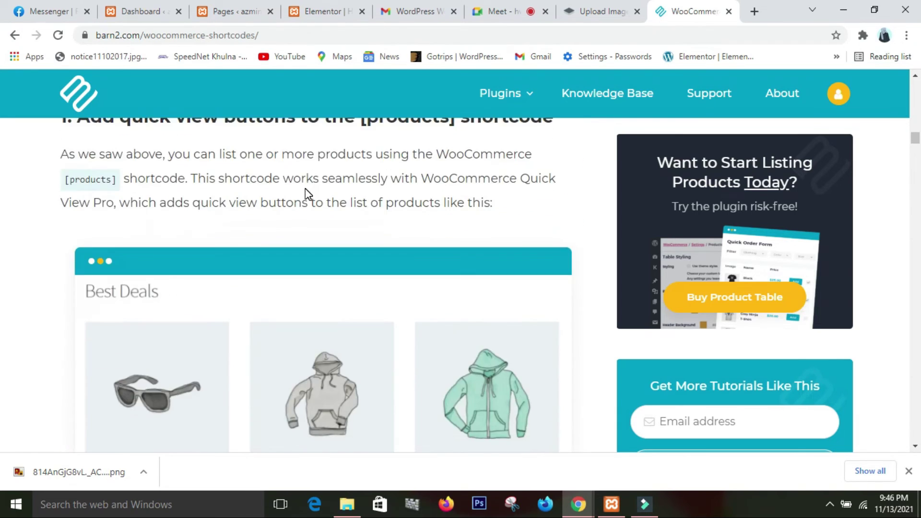
{"action": "scroll", "coordinate": [308, 194], "scroll_direction": "down", "scroll_amount": 10}
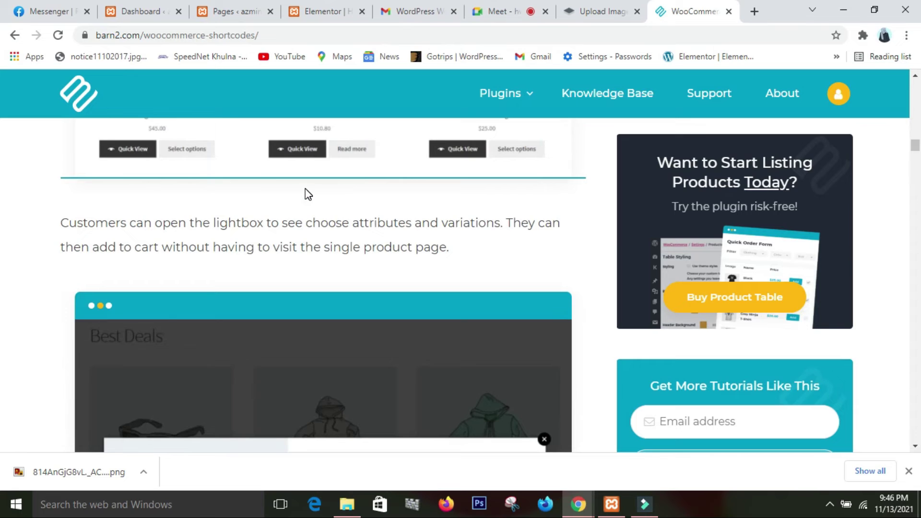
{"action": "scroll", "coordinate": [308, 195], "scroll_direction": "down", "scroll_amount": 5}
{"action": "scroll", "coordinate": [304, 188], "scroll_direction": "up", "scroll_amount": 5}
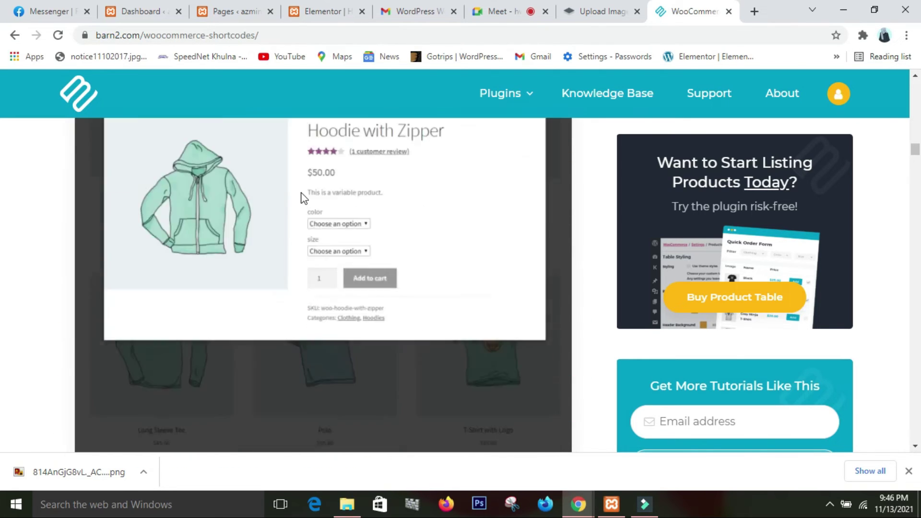
{"action": "scroll", "coordinate": [301, 193], "scroll_direction": "down", "scroll_amount": 5}
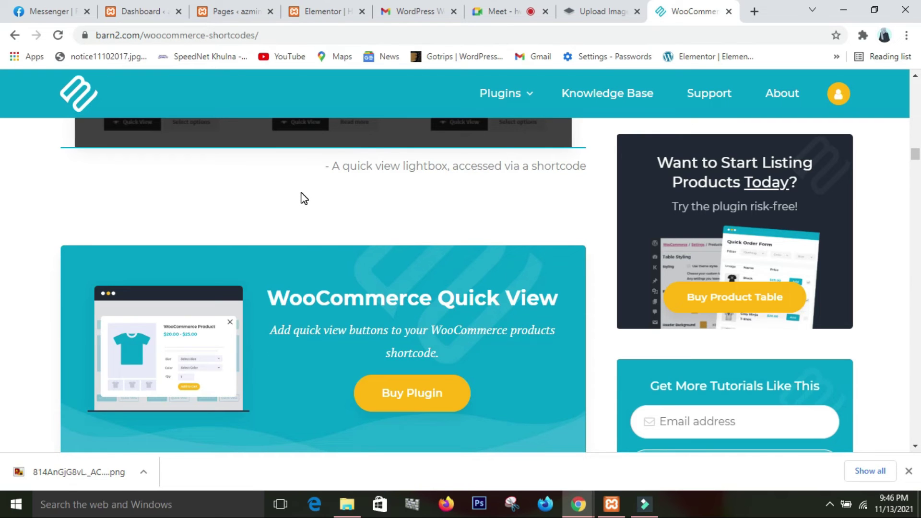
{"action": "scroll", "coordinate": [302, 193], "scroll_direction": "down", "scroll_amount": 4}
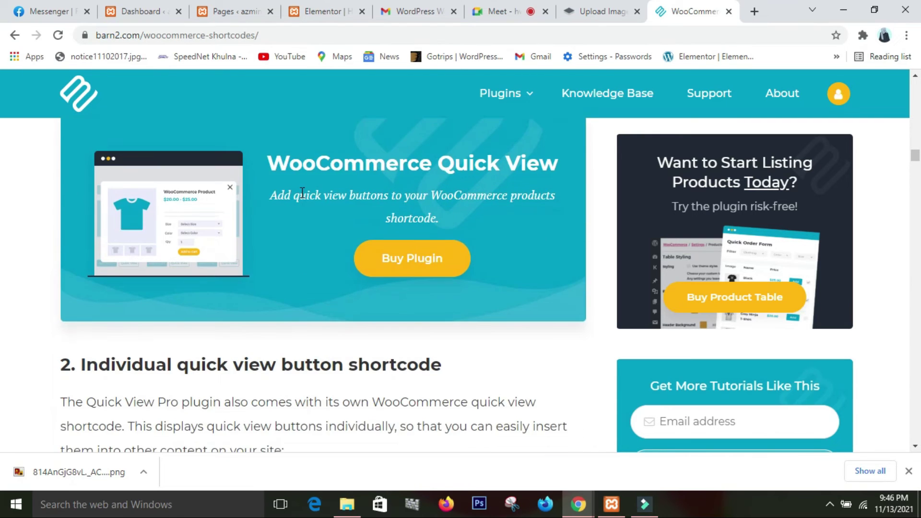
{"action": "scroll", "coordinate": [300, 192], "scroll_direction": "down", "scroll_amount": 10}
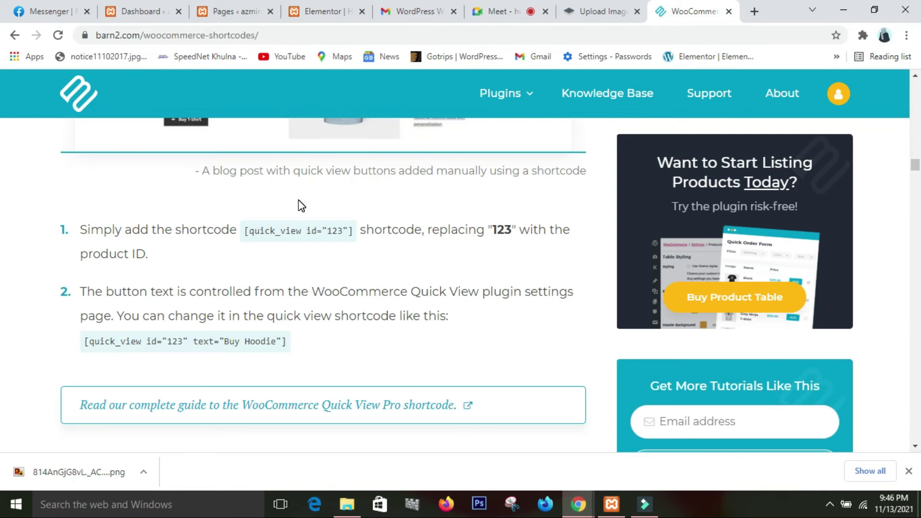
Step: Review the article's product table and add to cart shortcodes, including the show_price option, up to the category examples
{"action": "scroll", "coordinate": [302, 206], "scroll_direction": "down", "scroll_amount": 10}
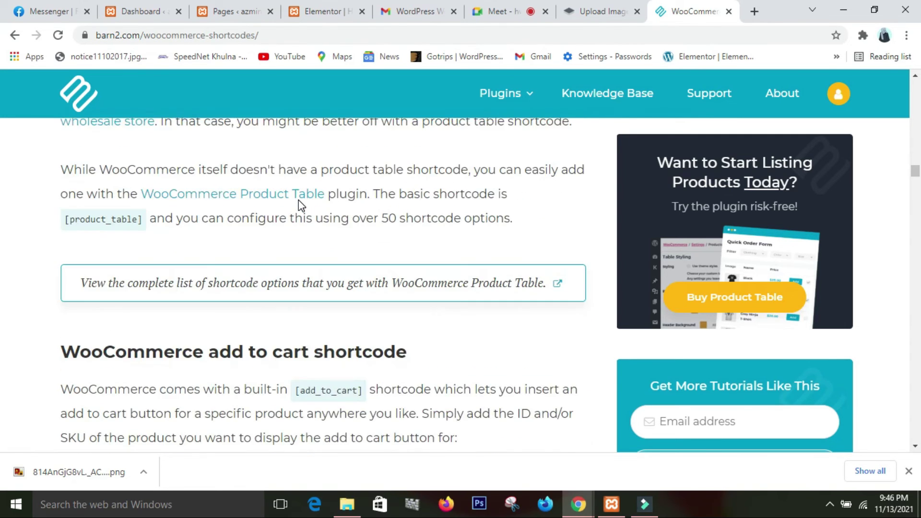
{"action": "scroll", "coordinate": [301, 205], "scroll_direction": "down", "scroll_amount": 4}
{"action": "scroll", "coordinate": [301, 206], "scroll_direction": "up", "scroll_amount": 1}
{"action": "scroll", "coordinate": [300, 205], "scroll_direction": "down", "scroll_amount": 4}
{"action": "scroll", "coordinate": [300, 205], "scroll_direction": "down", "scroll_amount": 8}
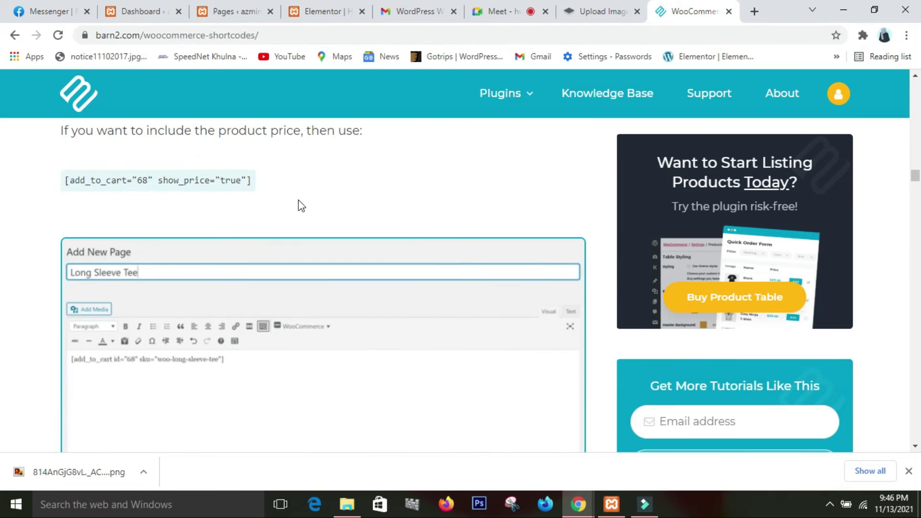
{"action": "scroll", "coordinate": [297, 207], "scroll_direction": "down", "scroll_amount": 16}
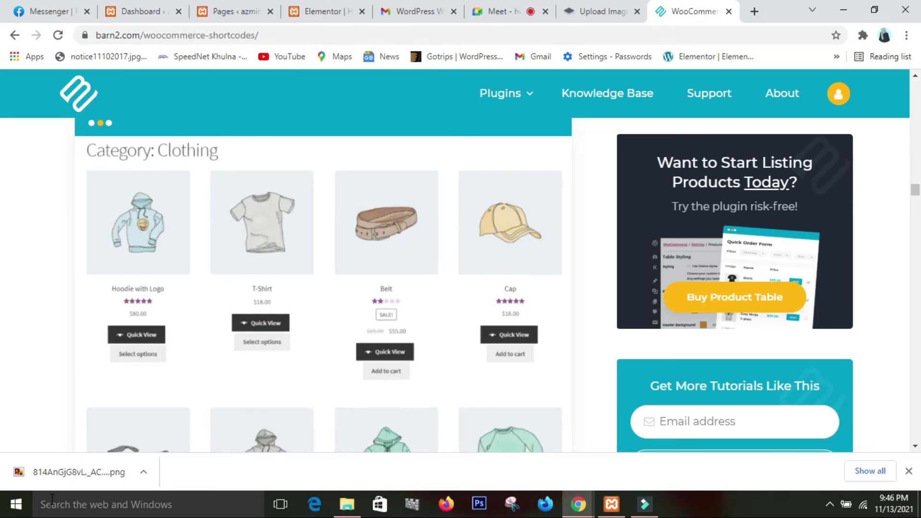
Step: Study the product category shortcode, its product_table alternative for the clothing category, and the product categories shortcode
{"action": "scroll", "coordinate": [115, 402], "scroll_direction": "up", "scroll_amount": 4}
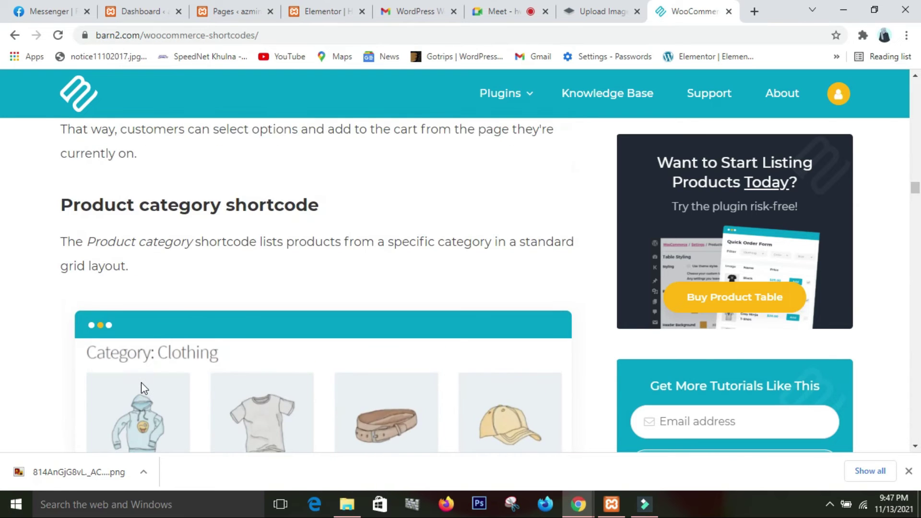
{"action": "scroll", "coordinate": [129, 408], "scroll_direction": "down", "scroll_amount": 14}
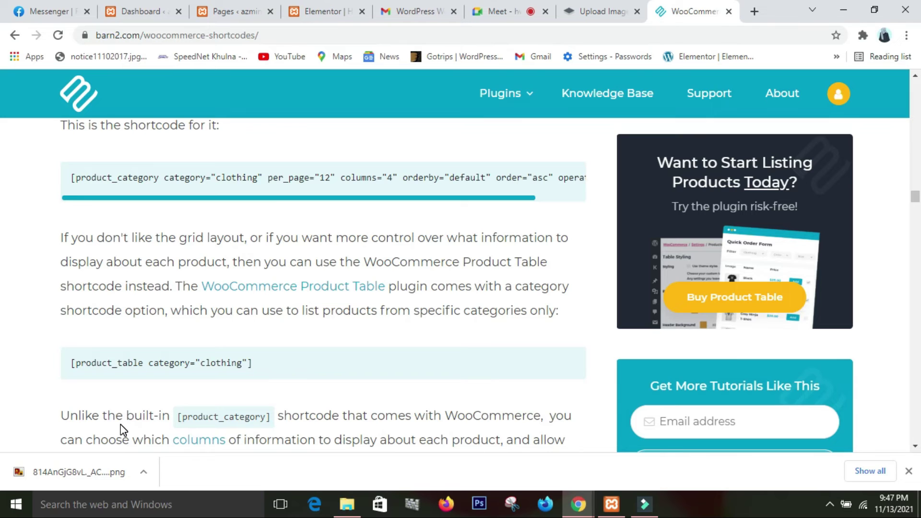
{"action": "scroll", "coordinate": [123, 430], "scroll_direction": "up", "scroll_amount": 1}
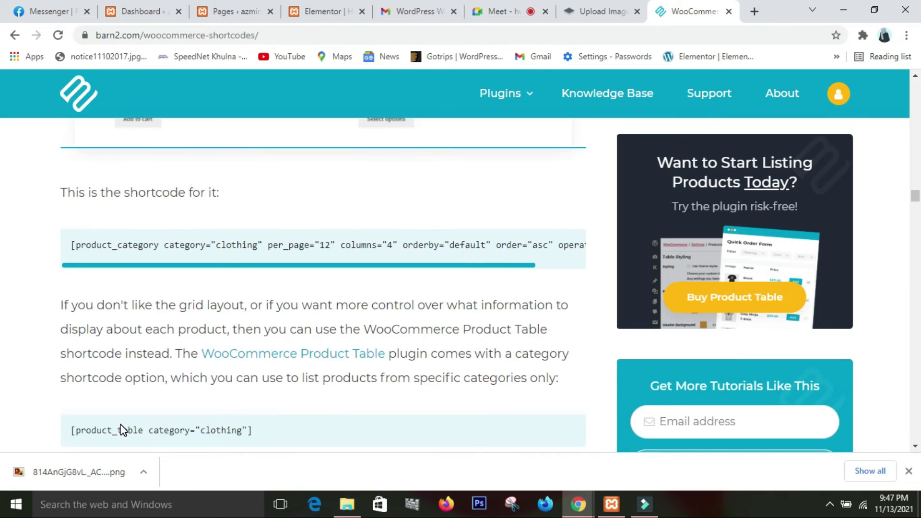
{"action": "scroll", "coordinate": [121, 428], "scroll_direction": "down", "scroll_amount": 8}
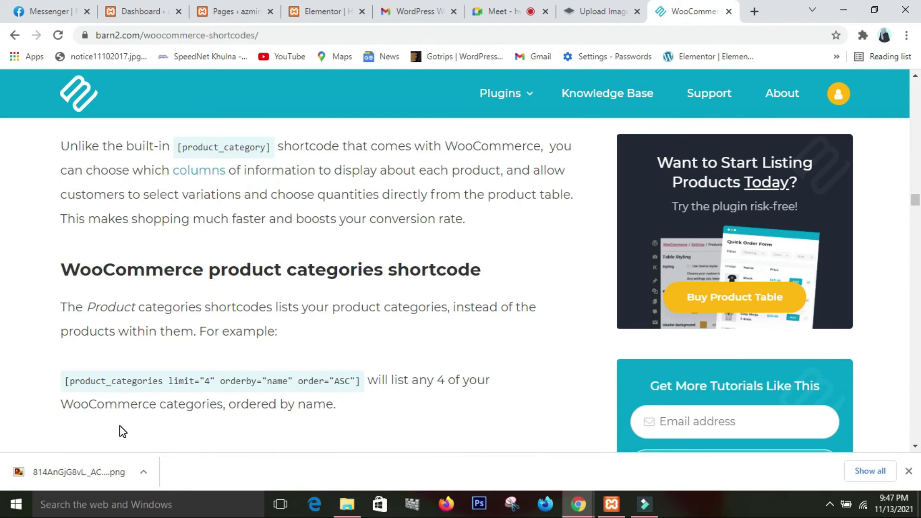
{"action": "scroll", "coordinate": [122, 432], "scroll_direction": "down", "scroll_amount": 4}
{"action": "scroll", "coordinate": [139, 385], "scroll_direction": "up", "scroll_amount": 2}
{"action": "scroll", "coordinate": [139, 386], "scroll_direction": "up", "scroll_amount": 10}
{"action": "scroll", "coordinate": [267, 267], "scroll_direction": "down", "scroll_amount": 1}
{"action": "scroll", "coordinate": [274, 264], "scroll_direction": "down", "scroll_amount": 3}
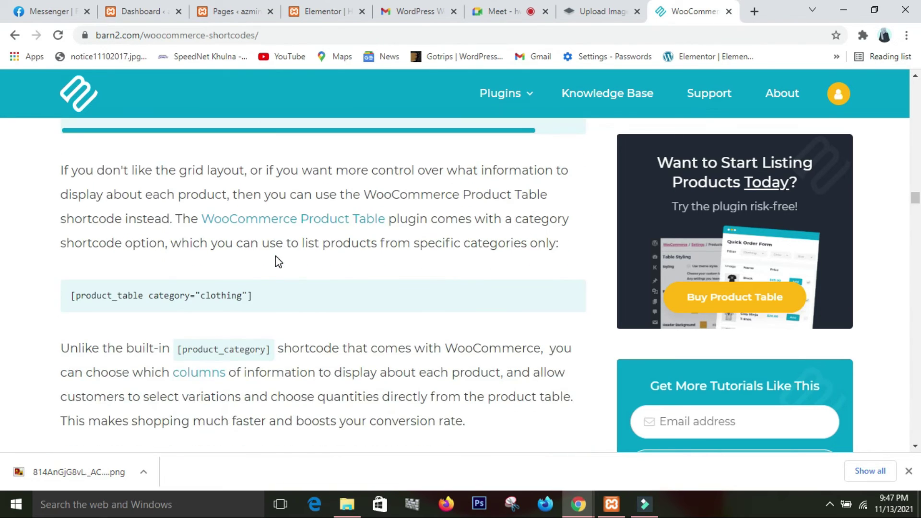
{"action": "scroll", "coordinate": [278, 262], "scroll_direction": "down", "scroll_amount": 1}
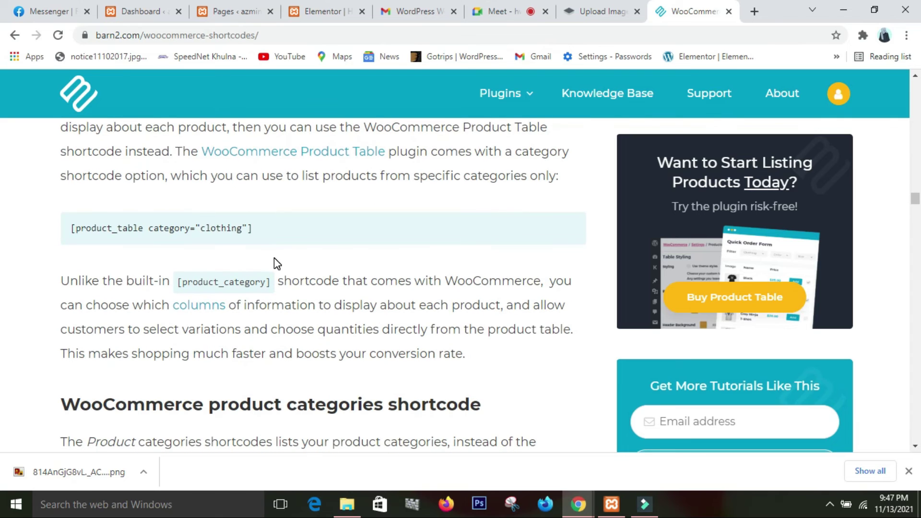
{"action": "scroll", "coordinate": [276, 264], "scroll_direction": "down", "scroll_amount": 8}
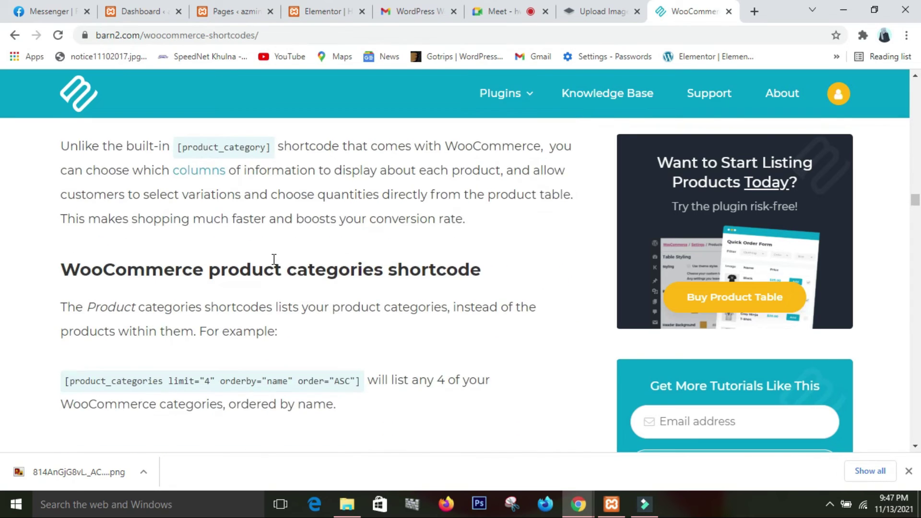
Step: Check the product categories parameters and examine the "Recent products" section with its example product grid
{"action": "scroll", "coordinate": [270, 271], "scroll_direction": "down", "scroll_amount": 7}
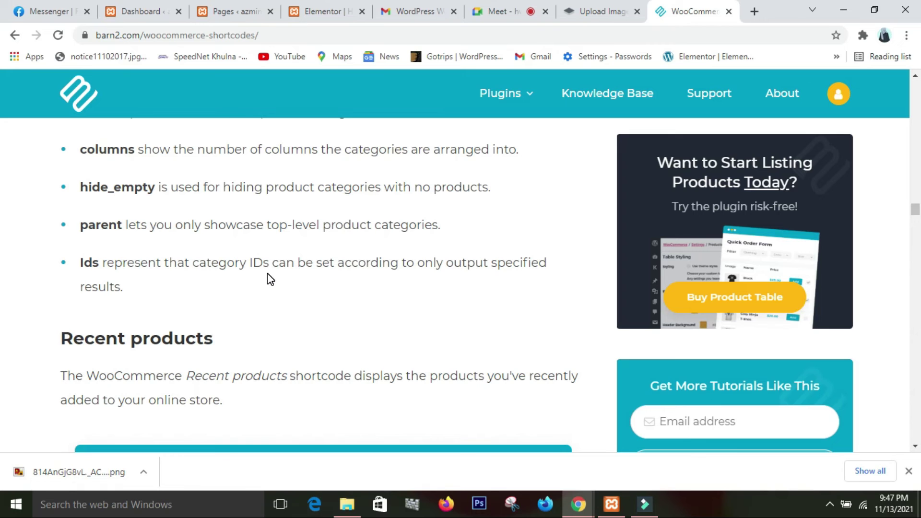
{"action": "scroll", "coordinate": [267, 274], "scroll_direction": "down", "scroll_amount": 4}
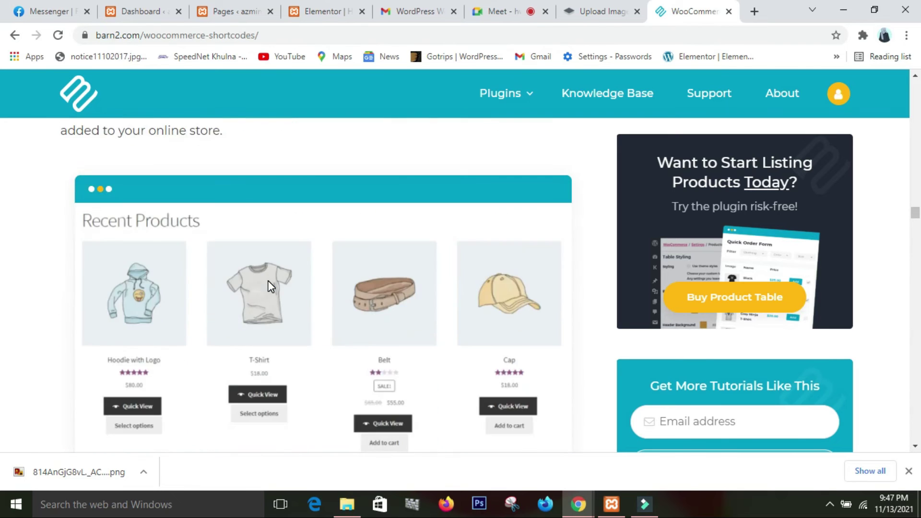
{"action": "scroll", "coordinate": [268, 282], "scroll_direction": "up", "scroll_amount": 1}
{"action": "scroll", "coordinate": [267, 297], "scroll_direction": "down", "scroll_amount": 5}
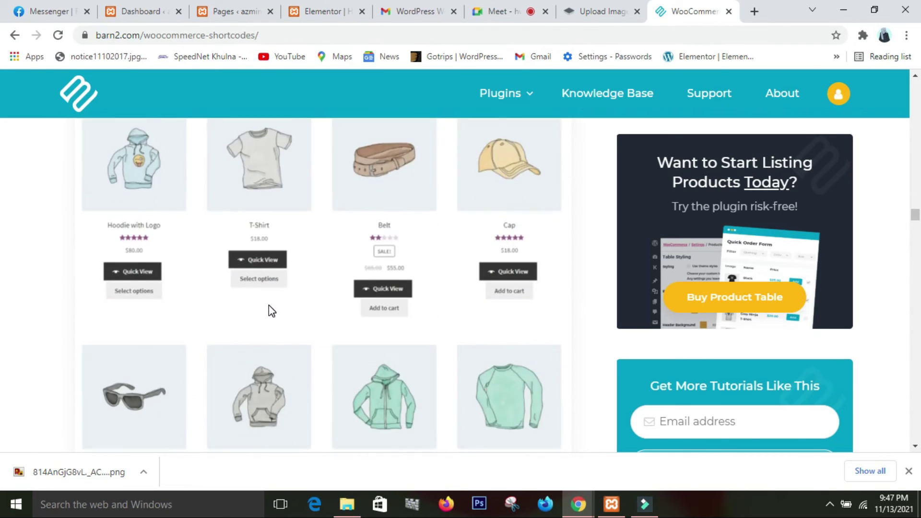
{"action": "scroll", "coordinate": [270, 314], "scroll_direction": "up", "scroll_amount": 5}
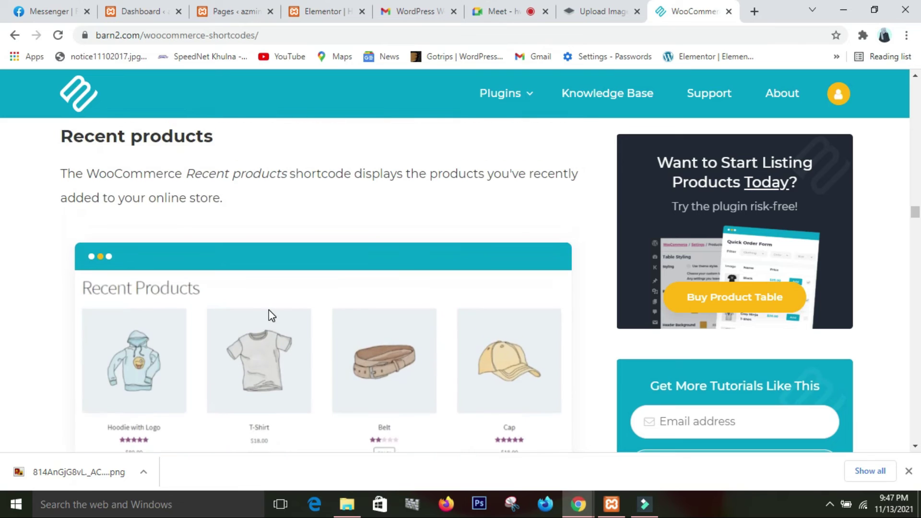
Step: Examine the "Recent products" example grid, its recent_products shortcode and the product_table alternative sorted by date
{"action": "scroll", "coordinate": [269, 309], "scroll_direction": "down", "scroll_amount": 1}
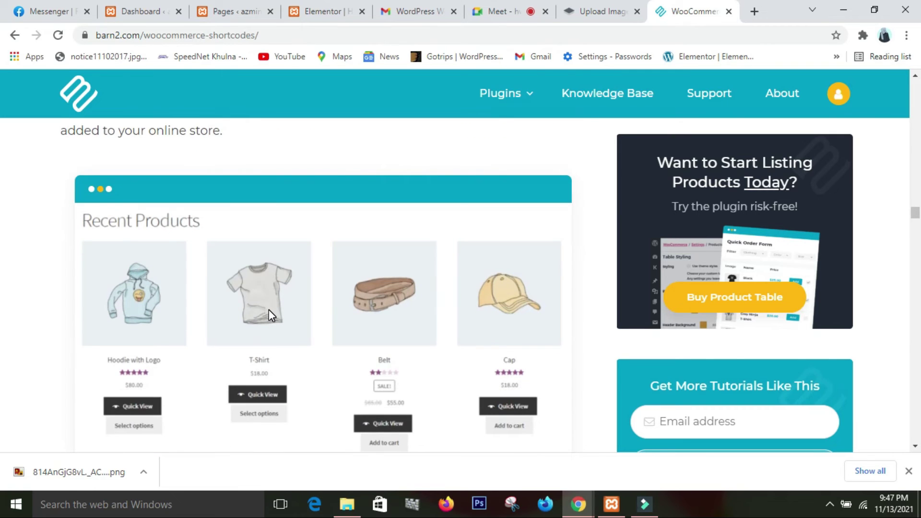
{"action": "scroll", "coordinate": [270, 316], "scroll_direction": "down", "scroll_amount": 6}
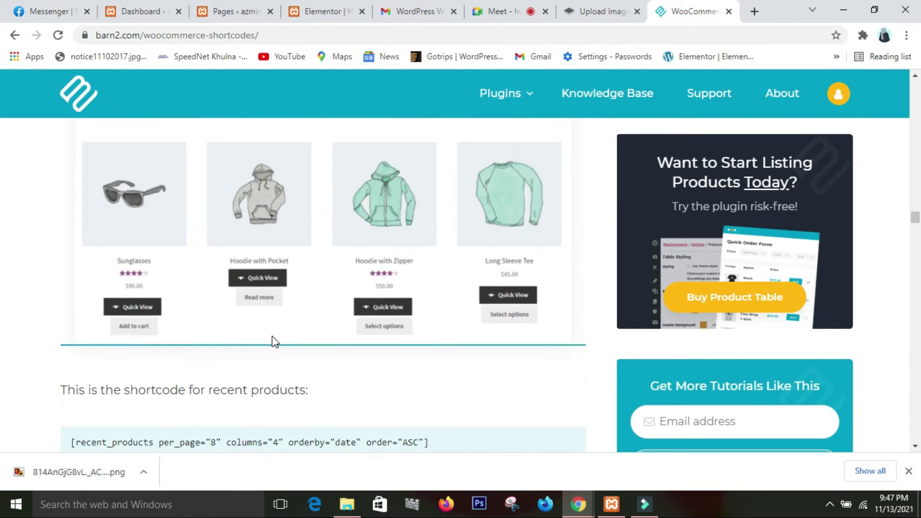
{"action": "scroll", "coordinate": [272, 342], "scroll_direction": "down", "scroll_amount": 1}
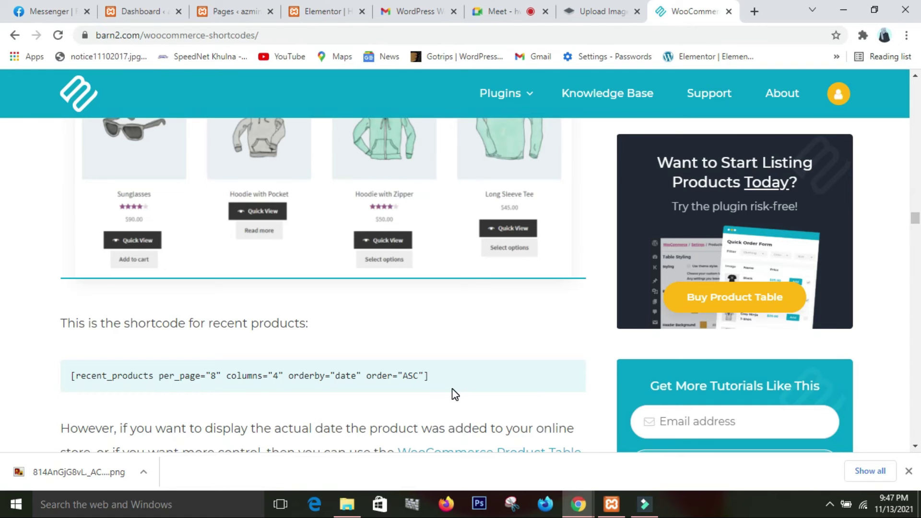
{"action": "scroll", "coordinate": [455, 394], "scroll_direction": "up", "scroll_amount": 5}
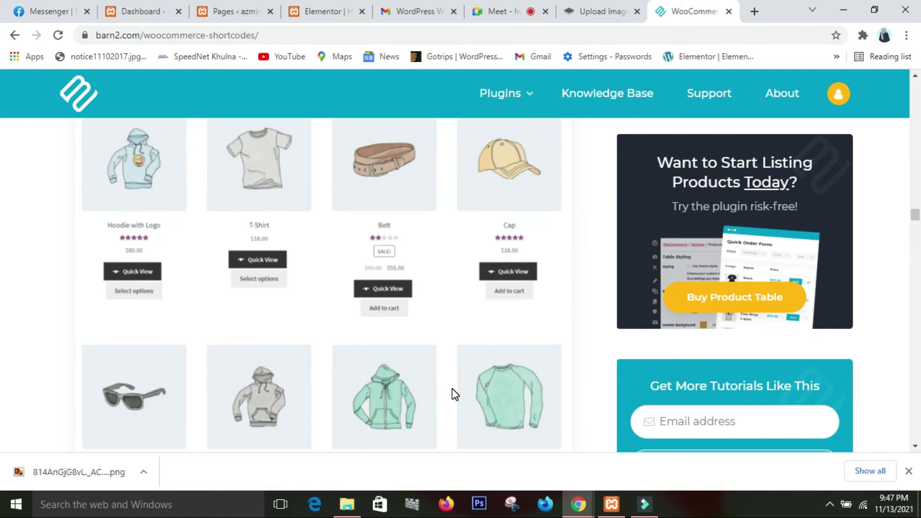
{"action": "scroll", "coordinate": [453, 389], "scroll_direction": "up", "scroll_amount": 3}
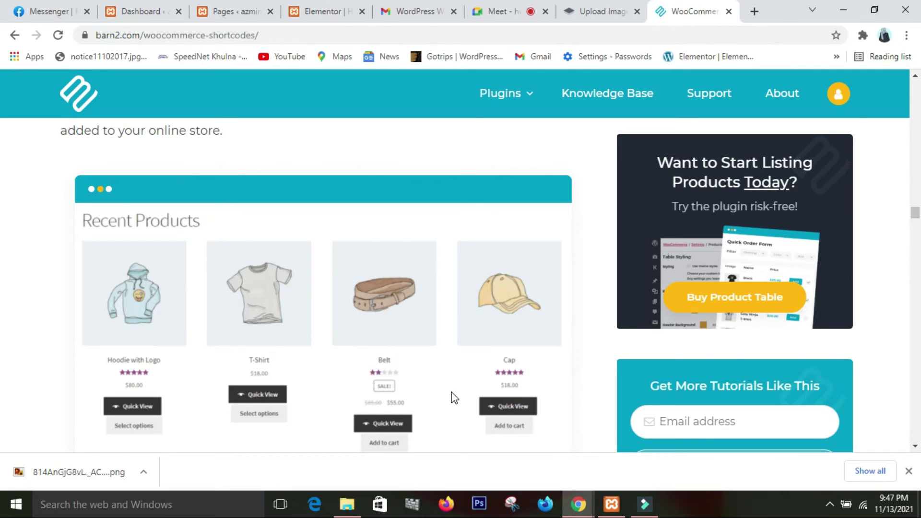
{"action": "scroll", "coordinate": [454, 397], "scroll_direction": "down", "scroll_amount": 6}
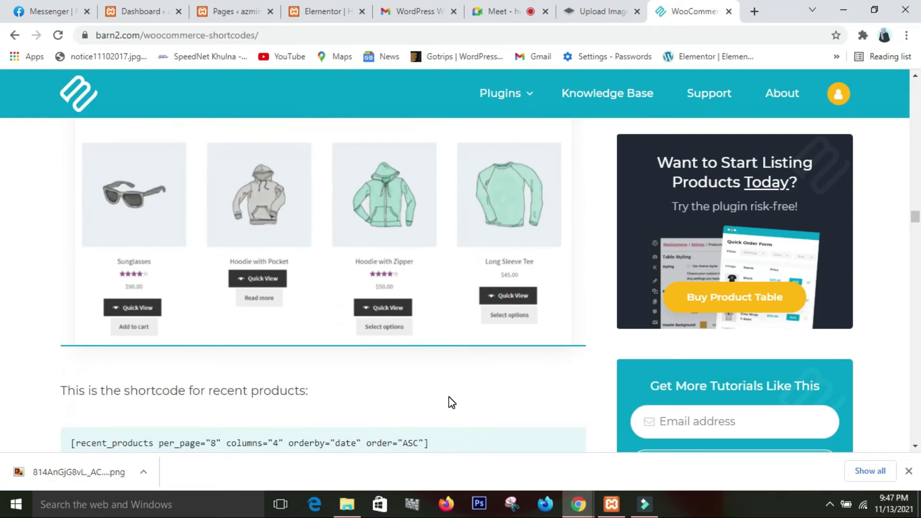
{"action": "scroll", "coordinate": [452, 402], "scroll_direction": "down", "scroll_amount": 7}
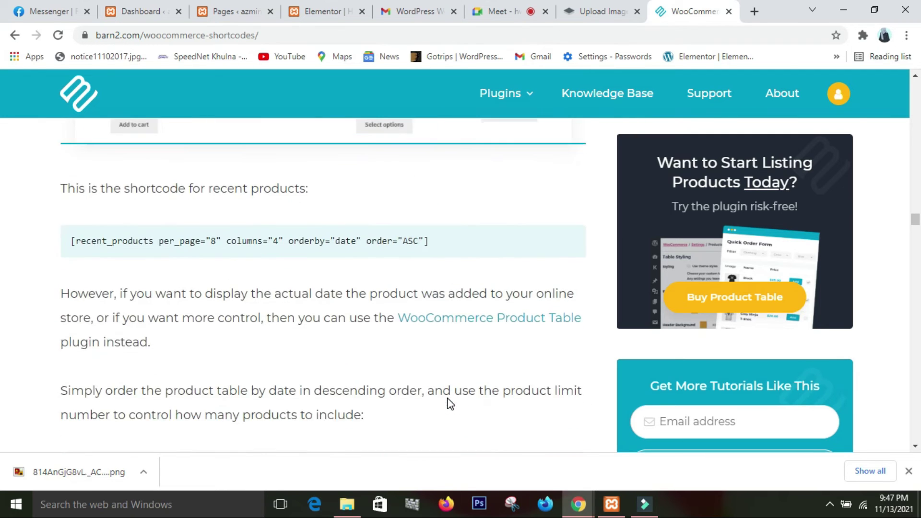
{"action": "scroll", "coordinate": [451, 405], "scroll_direction": "down", "scroll_amount": 5}
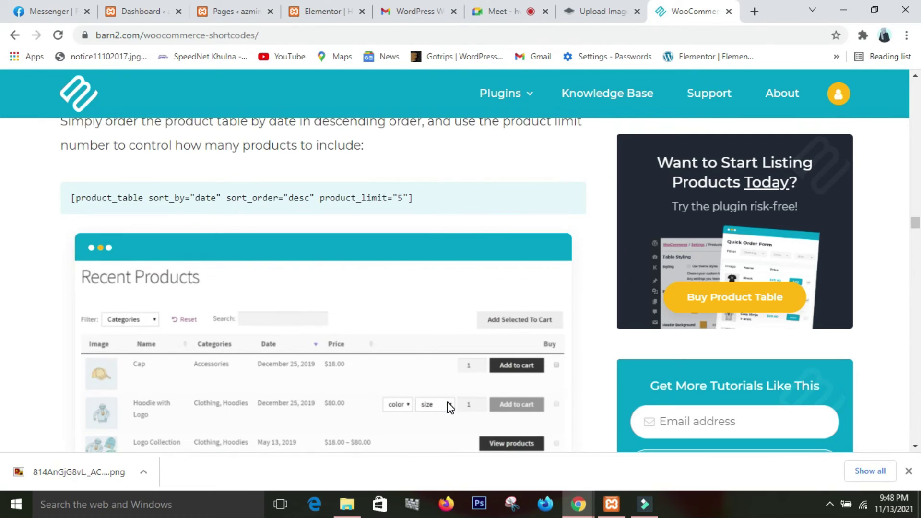
Step: Find the "Featured products" section and copy its shortcode [featured_products per_page="6" columns="3" orderby="date" order="DESC"]
{"action": "scroll", "coordinate": [451, 408], "scroll_direction": "down", "scroll_amount": 10}
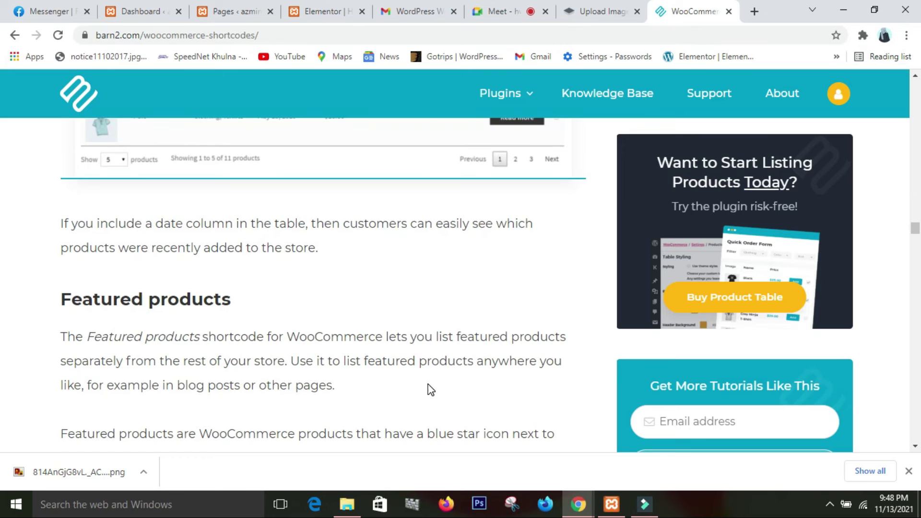
{"action": "scroll", "coordinate": [430, 389], "scroll_direction": "down", "scroll_amount": 1}
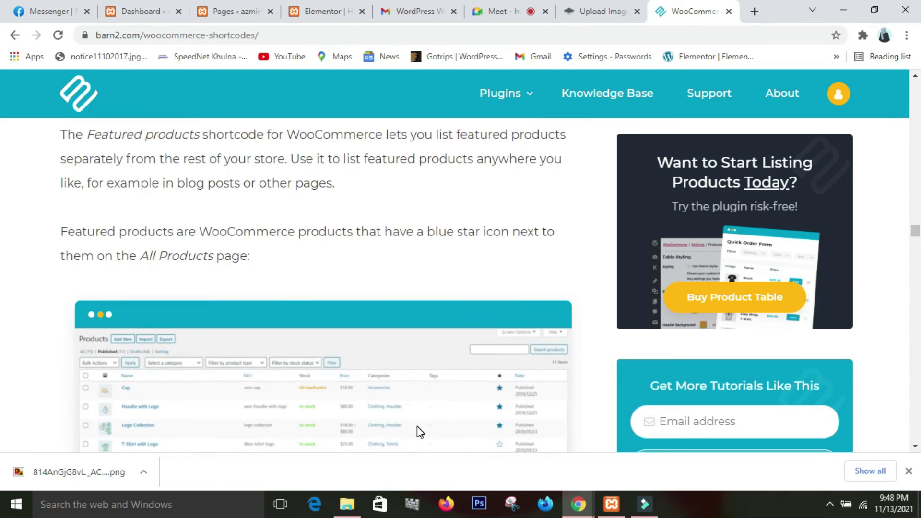
{"action": "scroll", "coordinate": [417, 426], "scroll_direction": "down", "scroll_amount": 5}
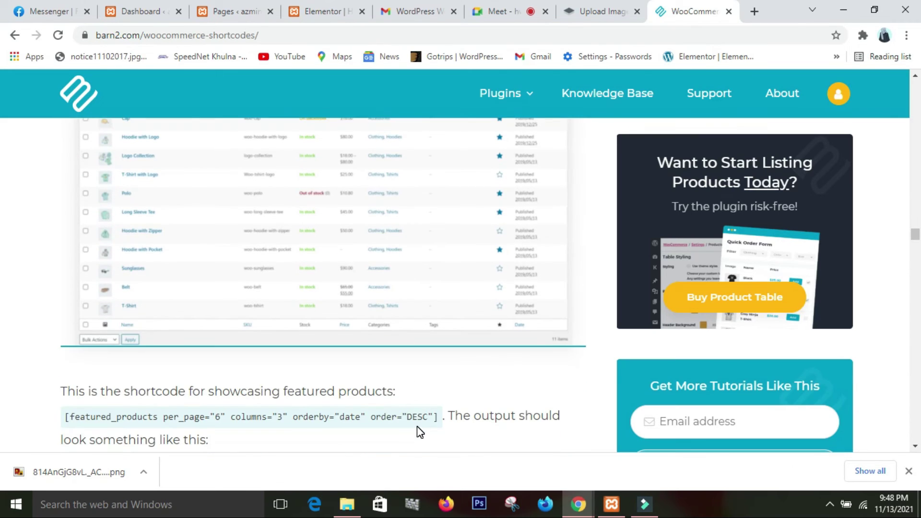
{"action": "scroll", "coordinate": [240, 391], "scroll_direction": "down", "scroll_amount": 1}
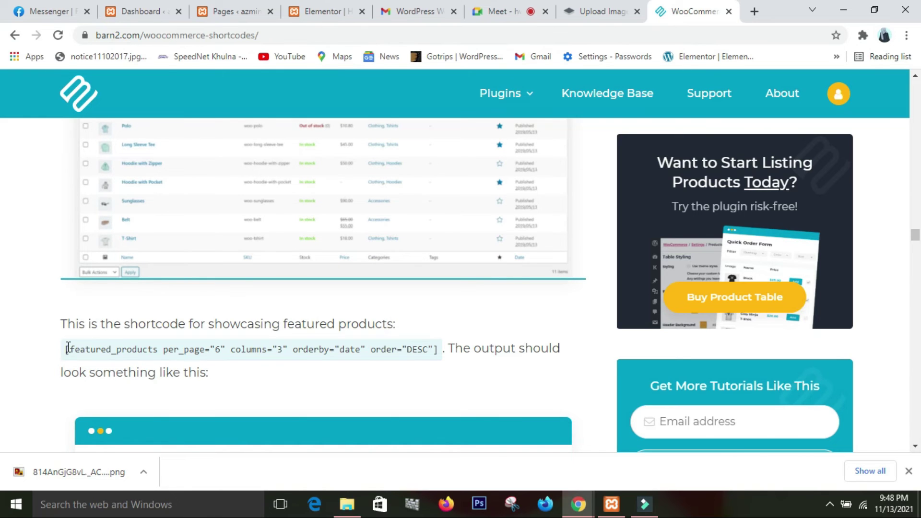
{"action": "left_click_drag", "start_coordinate": [64, 350], "coordinate": [446, 348]}
{"action": "key", "text": "ctrl+c"}
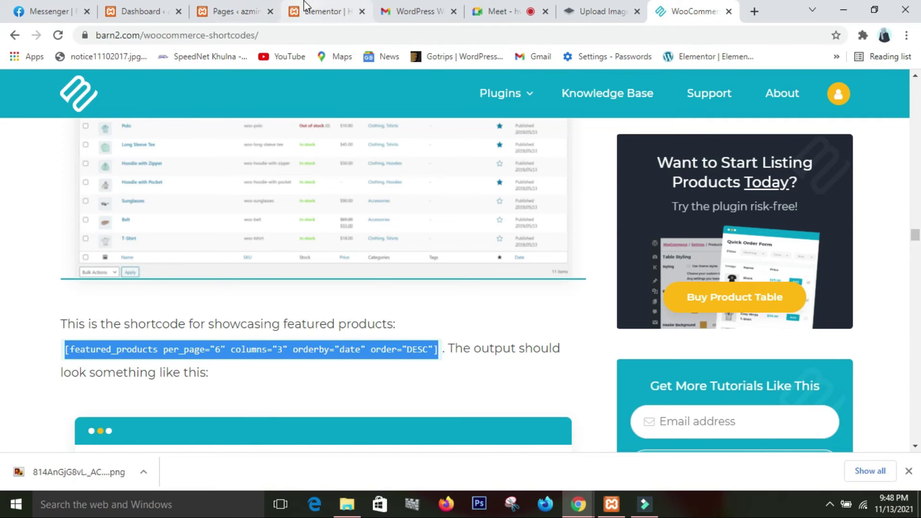
Step: Back in the Elementor editor, add a single-column section below the "Featured Product" heading and set its content width to Full Width
{"action": "left_click", "coordinate": [319, 11]}
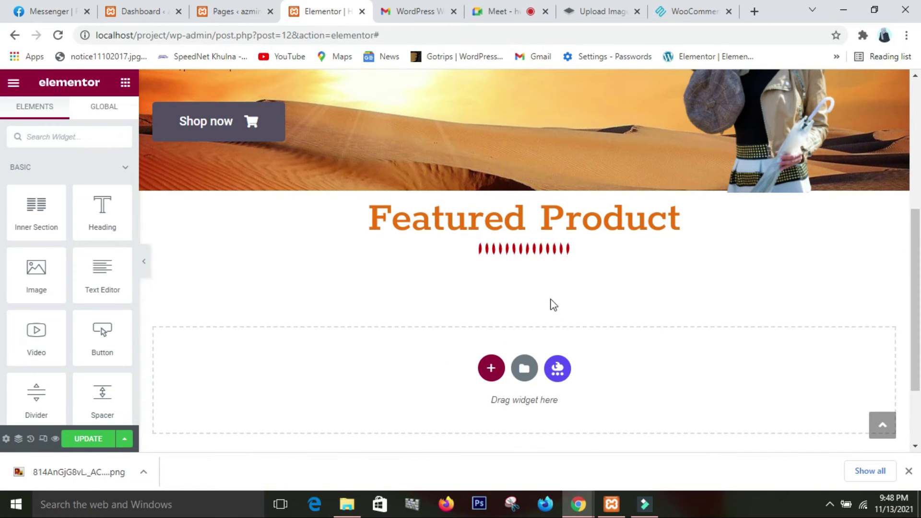
{"action": "left_click", "coordinate": [491, 369]}
{"action": "left_click", "coordinate": [360, 388]}
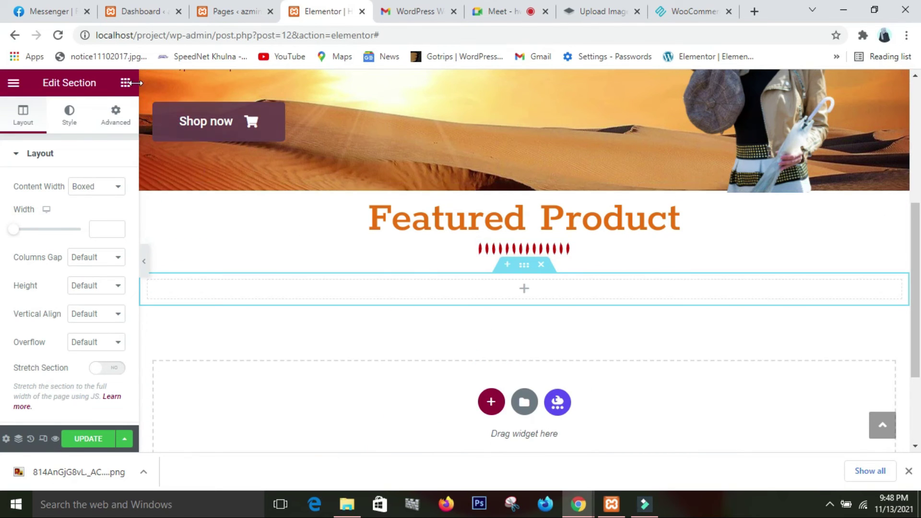
{"action": "left_click", "coordinate": [111, 187]}
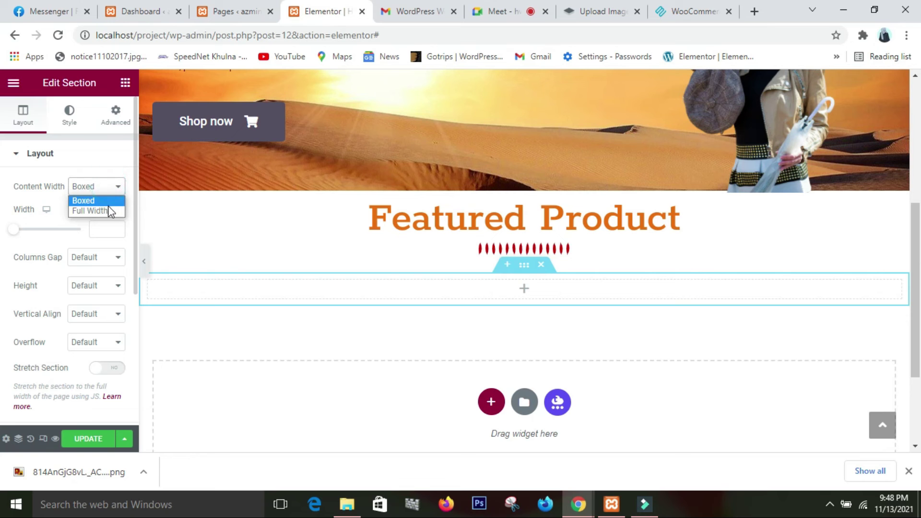
{"action": "left_click", "coordinate": [108, 207]}
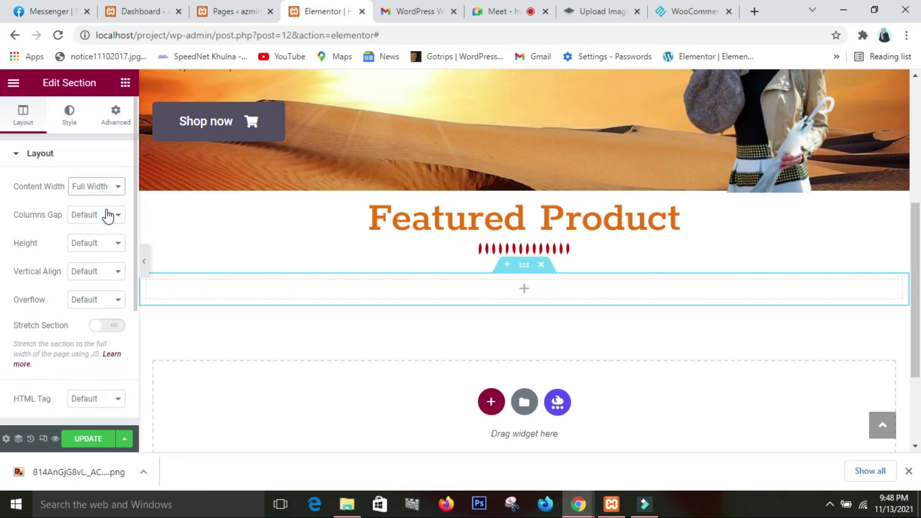
Step: Place a Text Editor widget in the new section and replace its placeholder text with the copied featured_products shortcode
{"action": "left_click", "coordinate": [125, 83]}
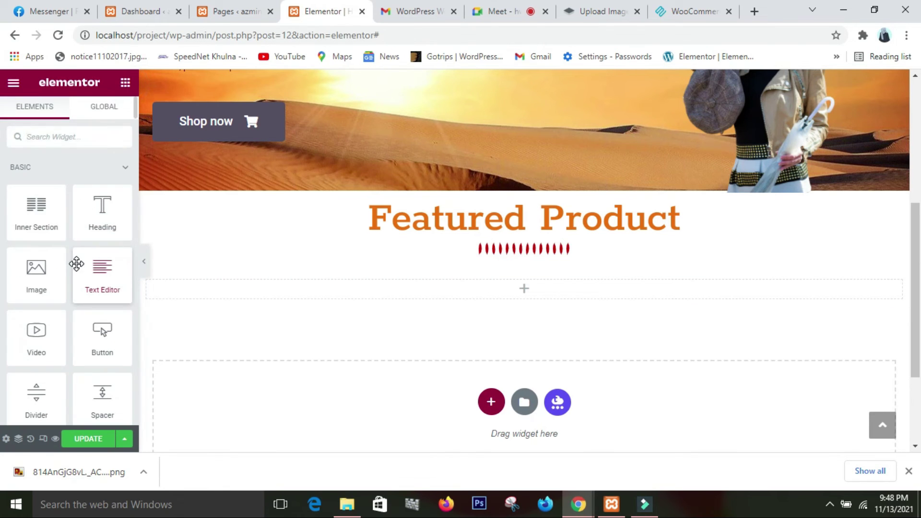
{"action": "left_click_drag", "start_coordinate": [90, 283], "coordinate": [246, 293]}
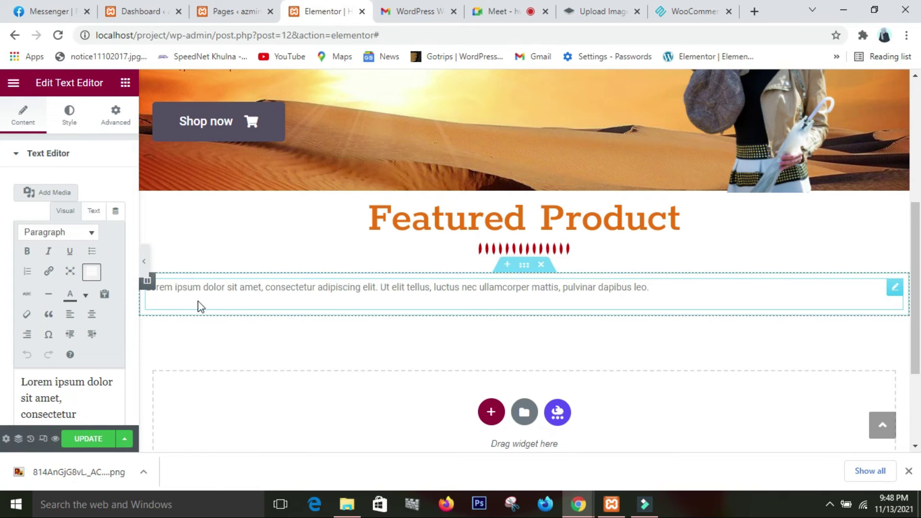
{"action": "scroll", "coordinate": [104, 280], "scroll_direction": "down", "scroll_amount": 3}
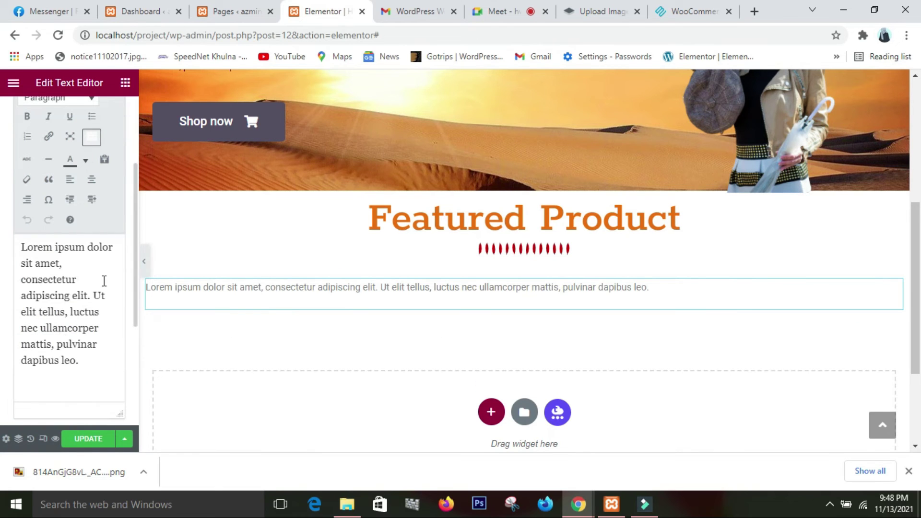
{"action": "left_click_drag", "start_coordinate": [87, 361], "coordinate": [13, 242]}
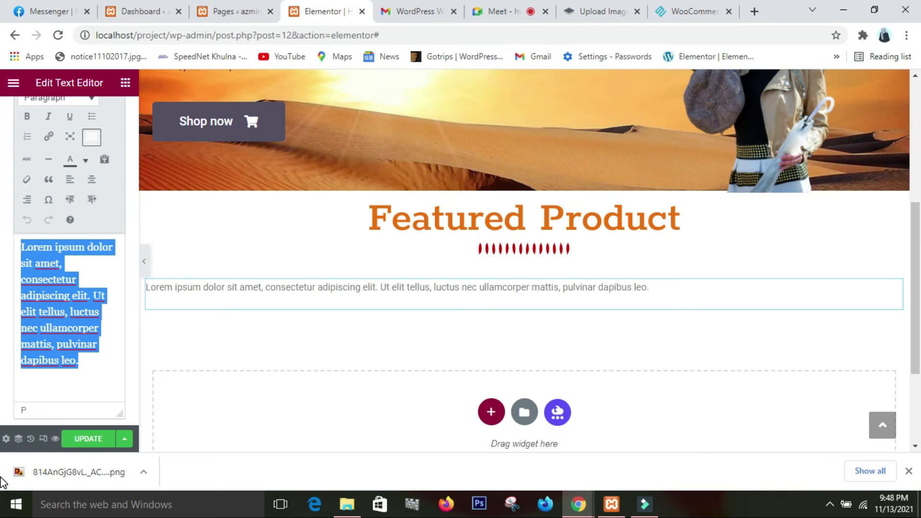
{"action": "key", "text": "ctrl+v"}
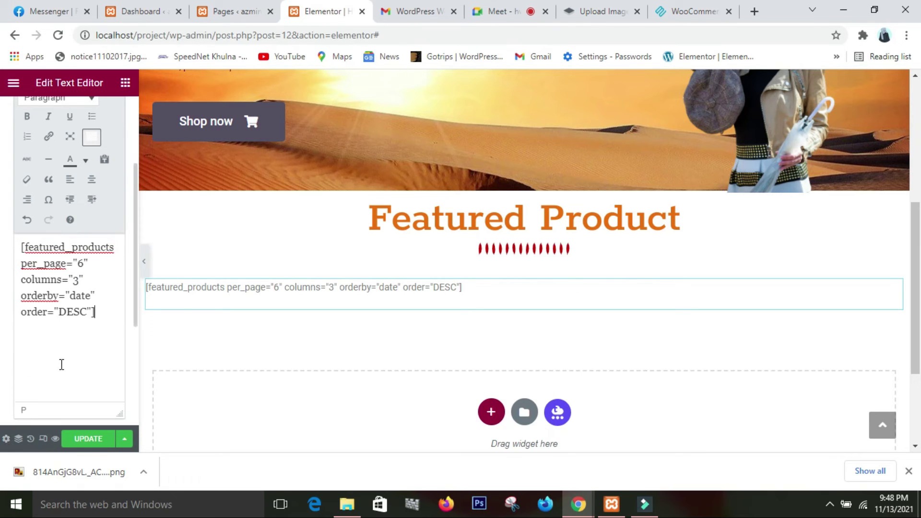
Step: Switch the shortcode widget's content from visual to plain text editing and update the page
{"action": "scroll", "coordinate": [96, 223], "scroll_direction": "up", "scroll_amount": 3}
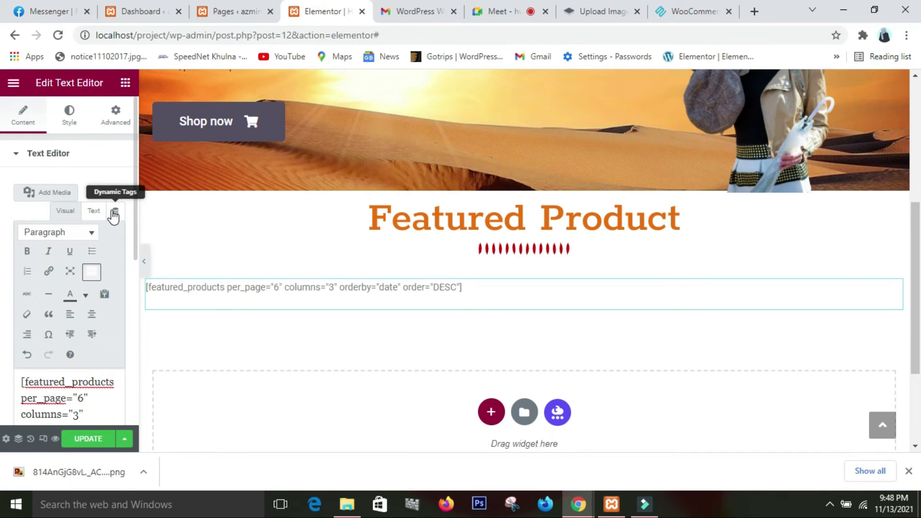
{"action": "left_click", "coordinate": [95, 214]}
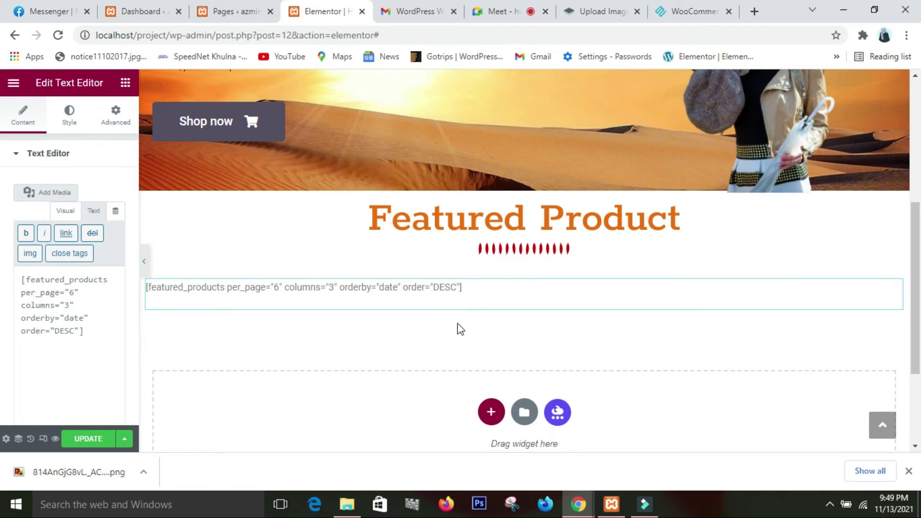
{"action": "left_click", "coordinate": [89, 439]}
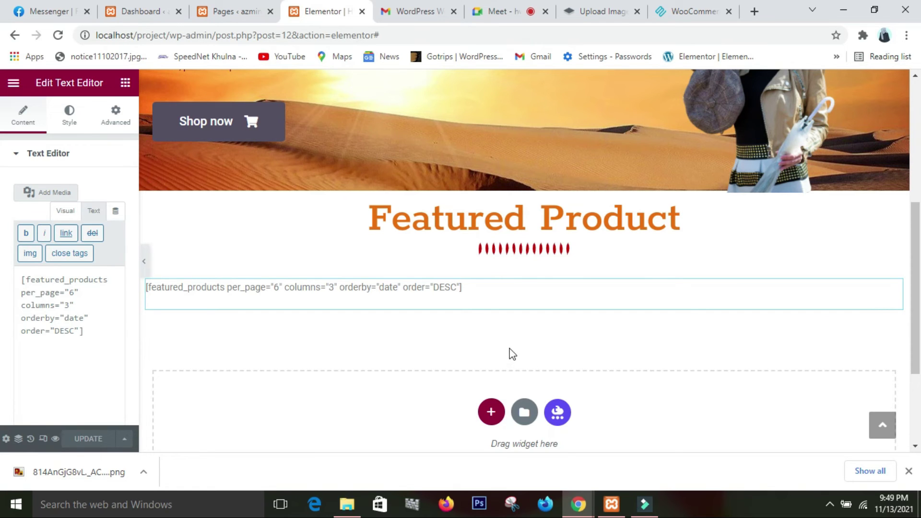
Step: Open the All Products list in a new browser tab from the WordPress dashboard
{"action": "left_click", "coordinate": [143, 10]}
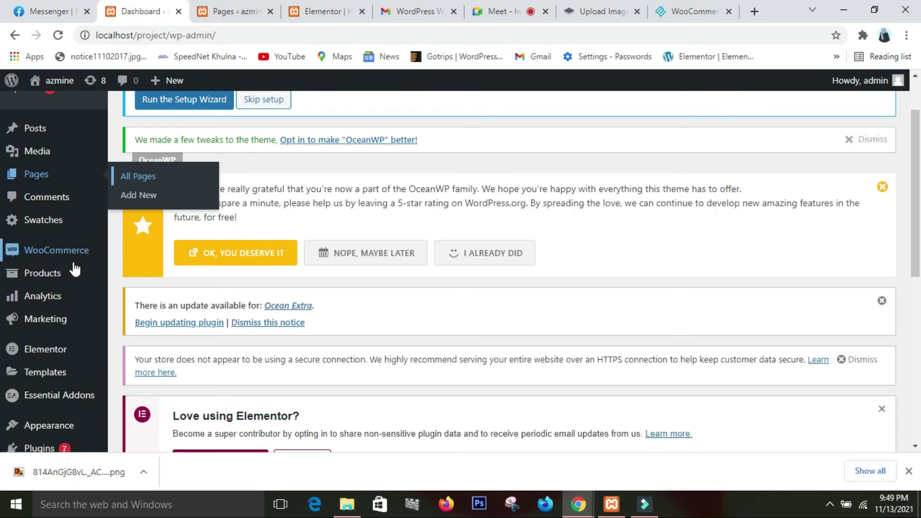
{"action": "mouse_move", "coordinate": [54, 271]}
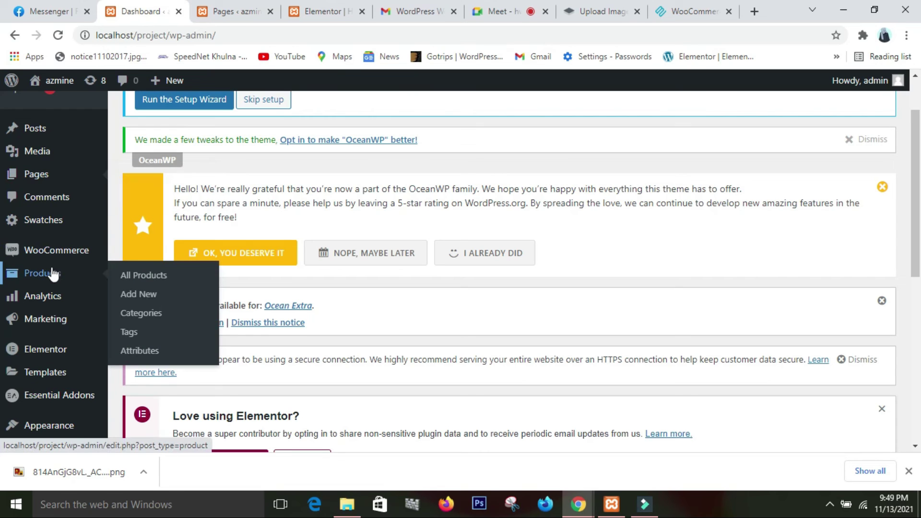
{"action": "right_click", "coordinate": [142, 278]}
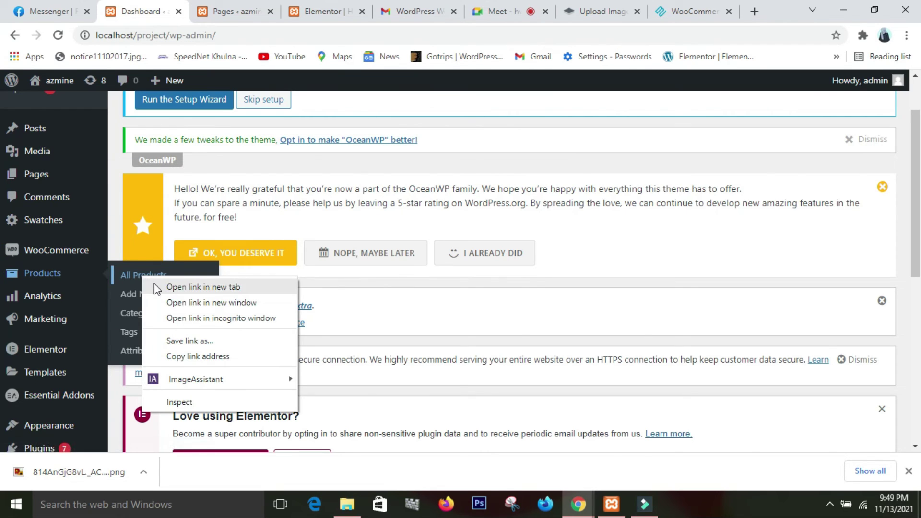
{"action": "left_click", "coordinate": [154, 283]}
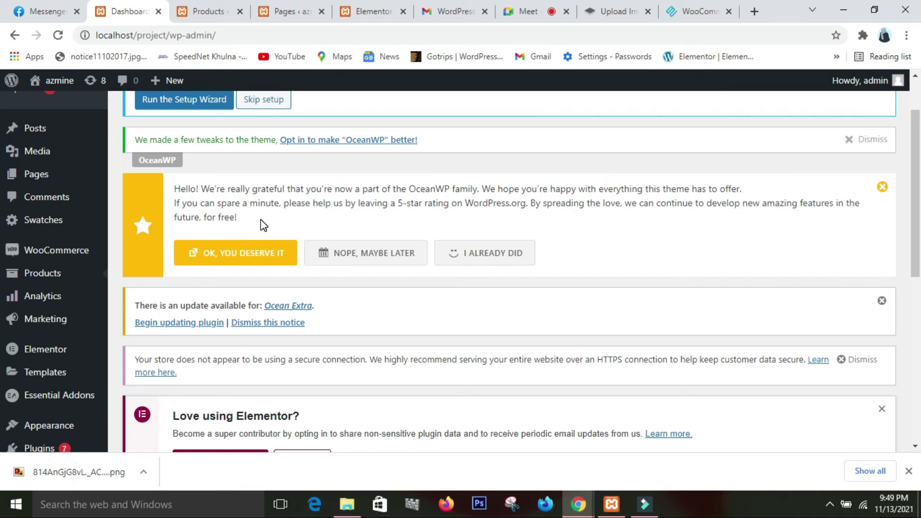
{"action": "left_click", "coordinate": [390, 252]}
{"action": "scroll", "coordinate": [390, 252], "scroll_direction": "down", "scroll_amount": 3}
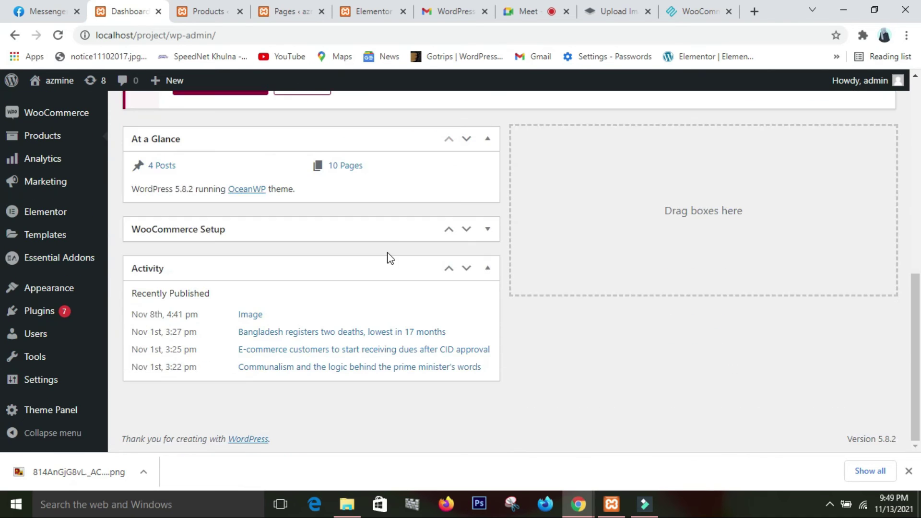
{"action": "scroll", "coordinate": [385, 255], "scroll_direction": "up", "scroll_amount": 2}
{"action": "scroll", "coordinate": [385, 255], "scroll_direction": "down", "scroll_amount": 3}
{"action": "scroll", "coordinate": [384, 256], "scroll_direction": "up", "scroll_amount": 1}
{"action": "scroll", "coordinate": [385, 260], "scroll_direction": "up", "scroll_amount": 3}
{"action": "scroll", "coordinate": [386, 260], "scroll_direction": "down", "scroll_amount": 5}
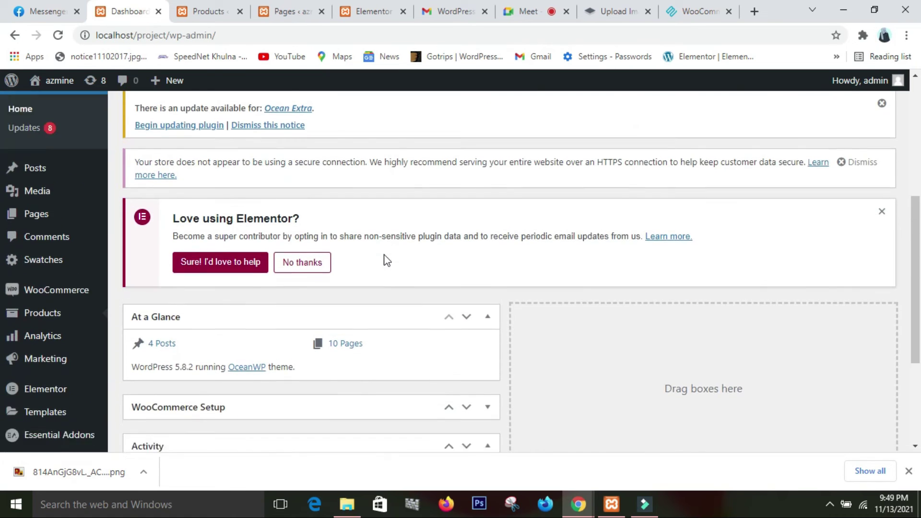
{"action": "scroll", "coordinate": [386, 262], "scroll_direction": "up", "scroll_amount": 5}
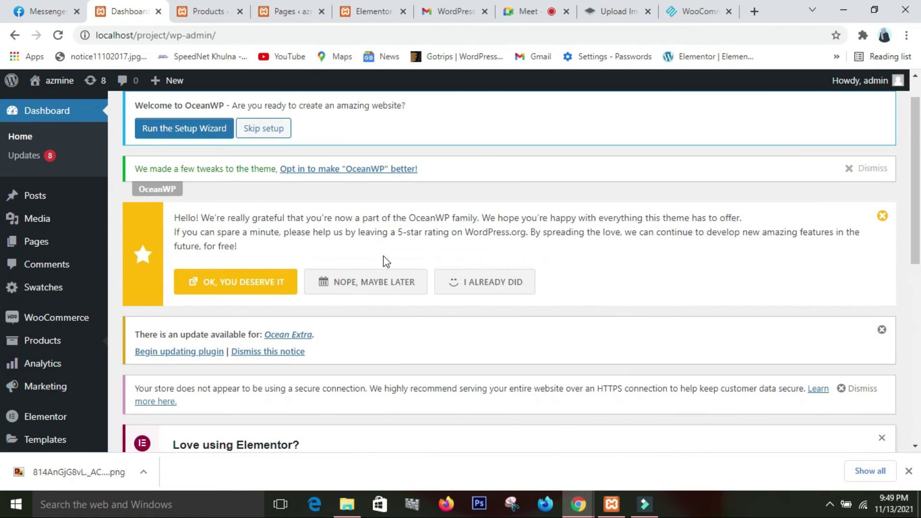
Step: Switch to the Products list tab and mark the "myntra party wear churidar" product as featured
{"action": "left_click", "coordinate": [207, 11]}
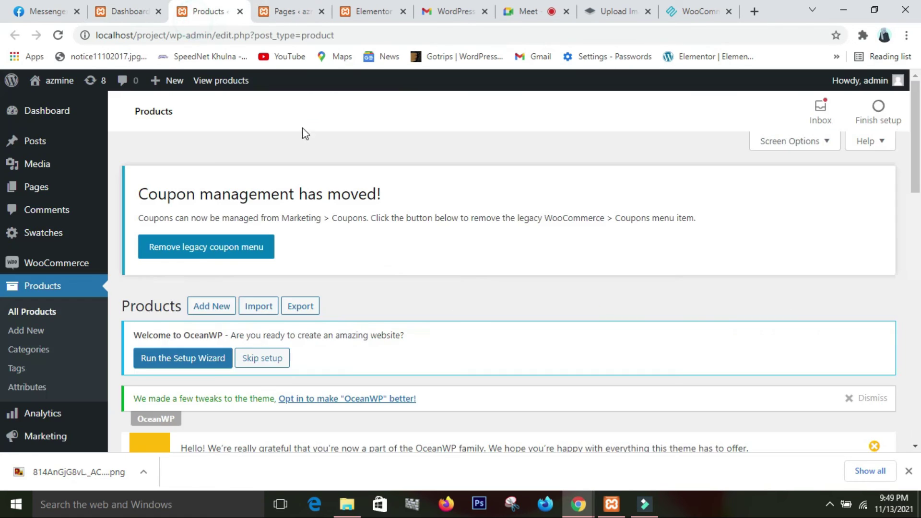
{"action": "scroll", "coordinate": [344, 187], "scroll_direction": "down", "scroll_amount": 5}
{"action": "scroll", "coordinate": [345, 188], "scroll_direction": "down", "scroll_amount": 9}
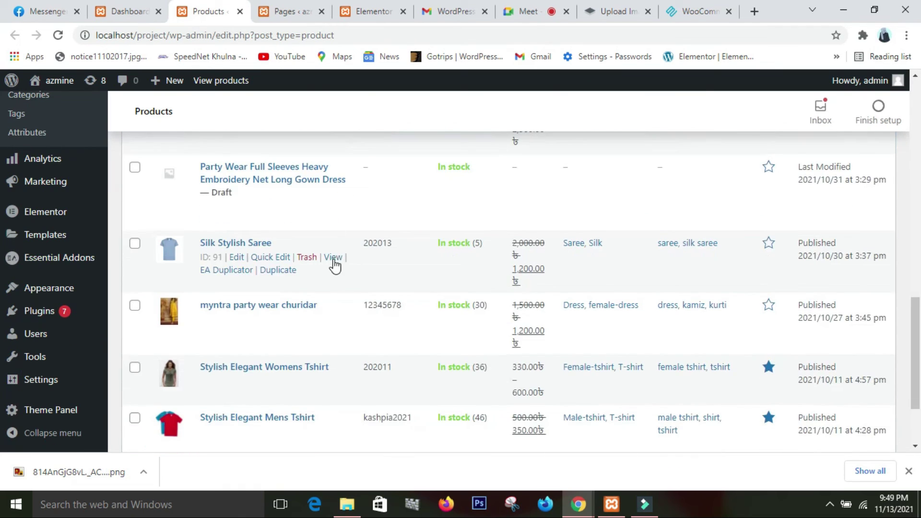
{"action": "scroll", "coordinate": [334, 266], "scroll_direction": "down", "scroll_amount": 2}
{"action": "mouse_move", "coordinate": [314, 334]}
{"action": "scroll", "coordinate": [330, 315], "scroll_direction": "up", "scroll_amount": 1}
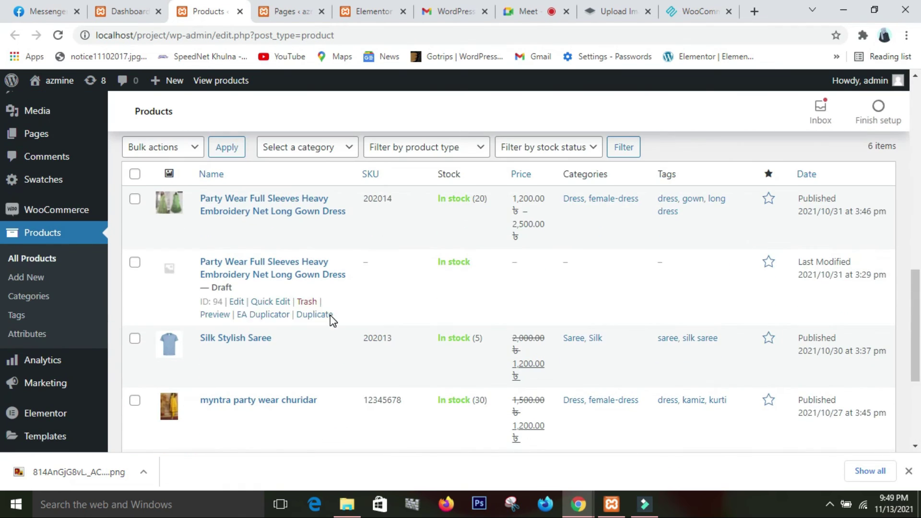
{"action": "scroll", "coordinate": [576, 379], "scroll_direction": "down", "scroll_amount": 2}
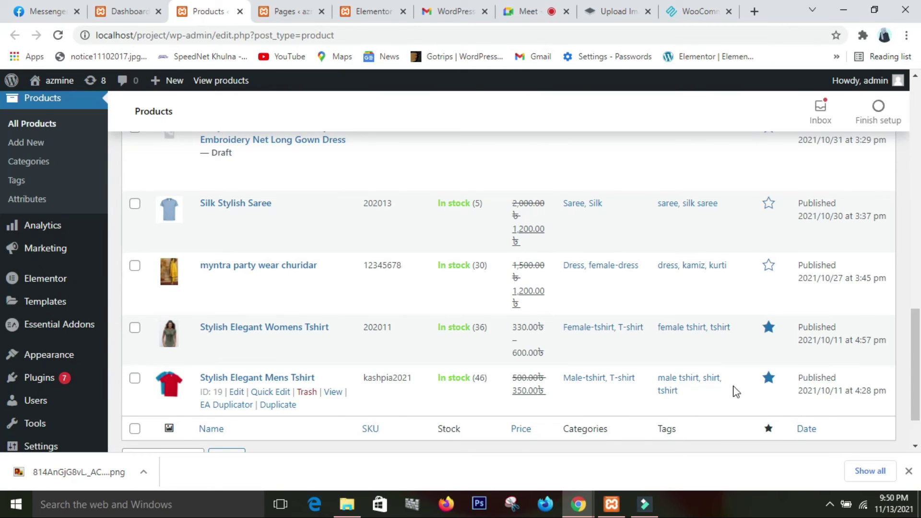
{"action": "scroll", "coordinate": [758, 307], "scroll_direction": "up", "scroll_amount": 1}
{"action": "scroll", "coordinate": [716, 212], "scroll_direction": "up", "scroll_amount": 1}
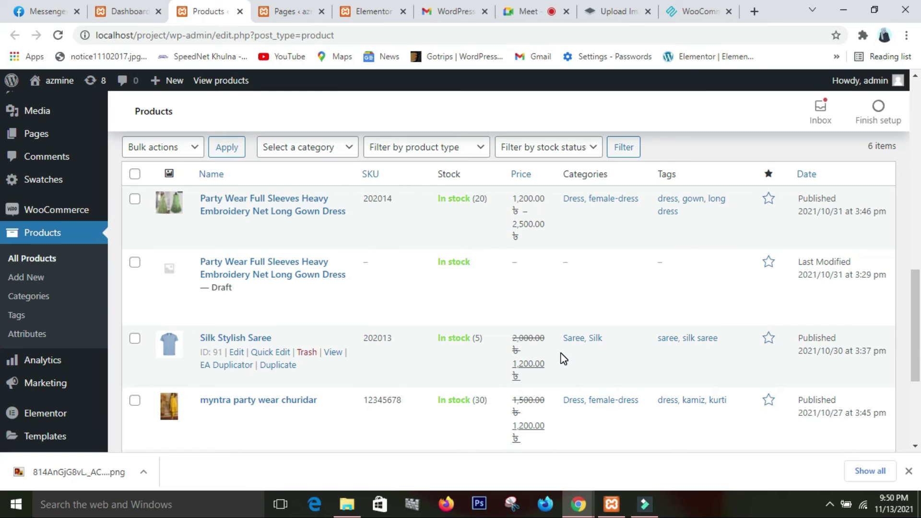
{"action": "scroll", "coordinate": [561, 361], "scroll_direction": "down", "scroll_amount": 3}
{"action": "scroll", "coordinate": [628, 361], "scroll_direction": "up", "scroll_amount": 3}
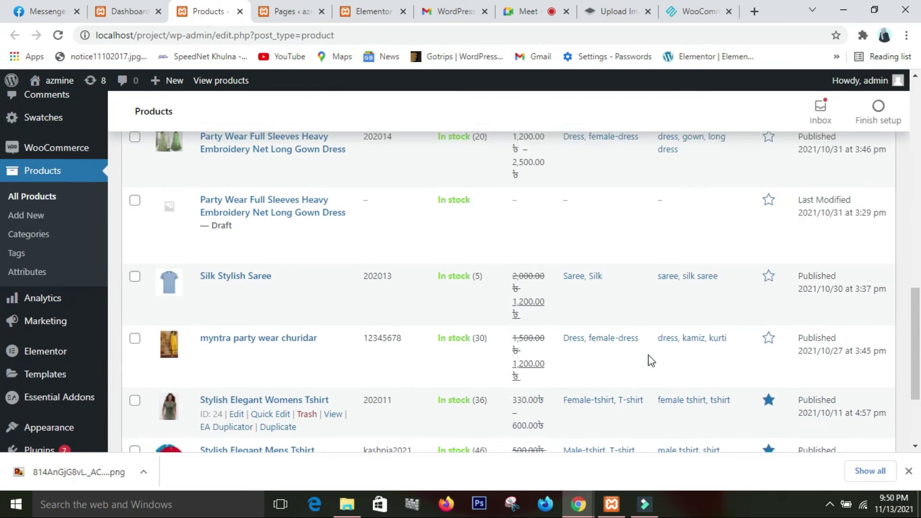
{"action": "left_click", "coordinate": [768, 401]}
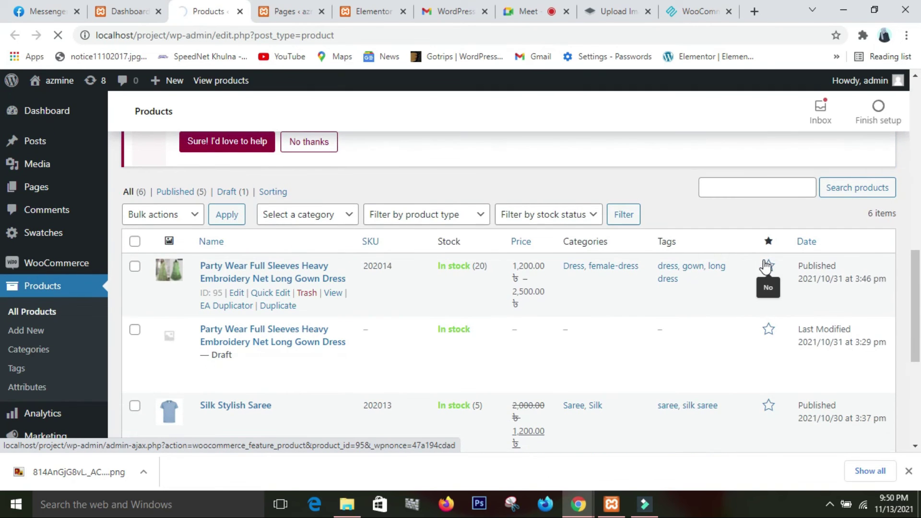
Step: Mark the published "Party Wear Full Sleeves Heavy Embroidery Net Long Gown Dress" product (SKU 202014) as featured and check the list's featured column
{"action": "left_click", "coordinate": [759, 268]}
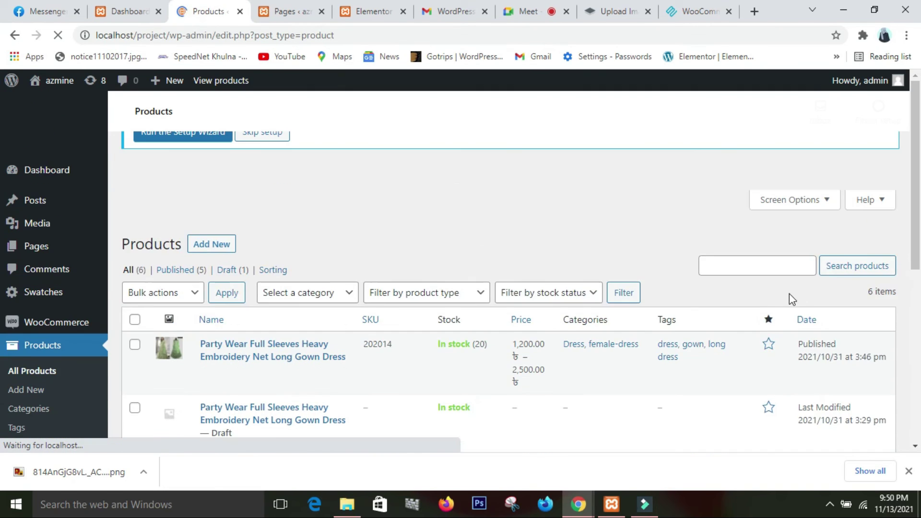
{"action": "scroll", "coordinate": [774, 316], "scroll_direction": "down", "scroll_amount": 15}
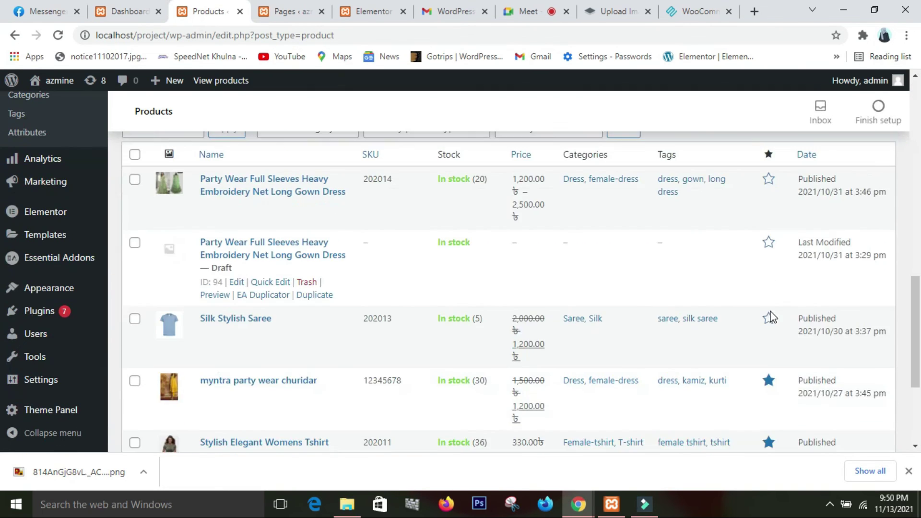
{"action": "scroll", "coordinate": [771, 314], "scroll_direction": "up", "scroll_amount": 7}
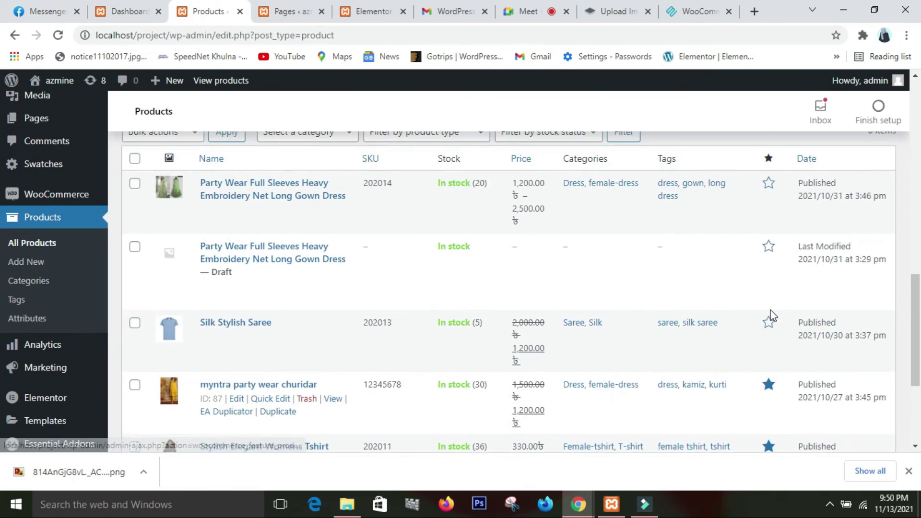
{"action": "left_click", "coordinate": [768, 335]}
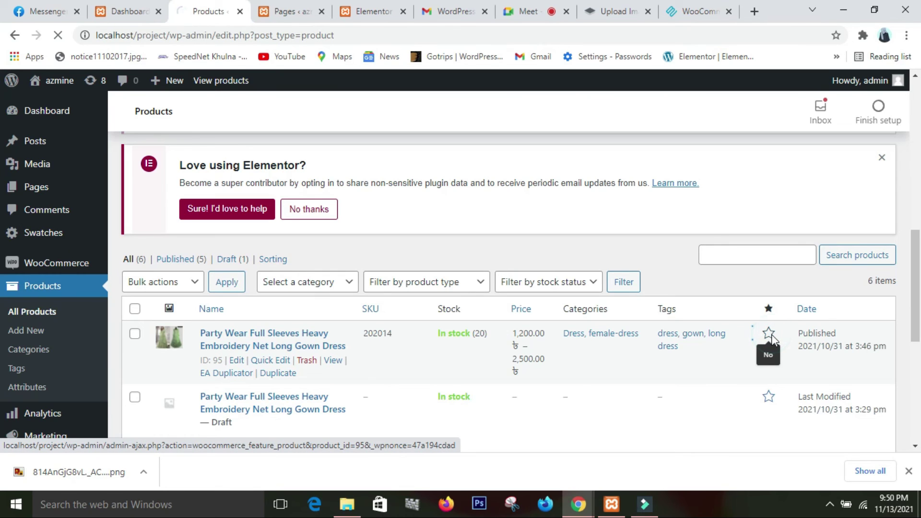
{"action": "scroll", "coordinate": [771, 336], "scroll_direction": "down", "scroll_amount": 1}
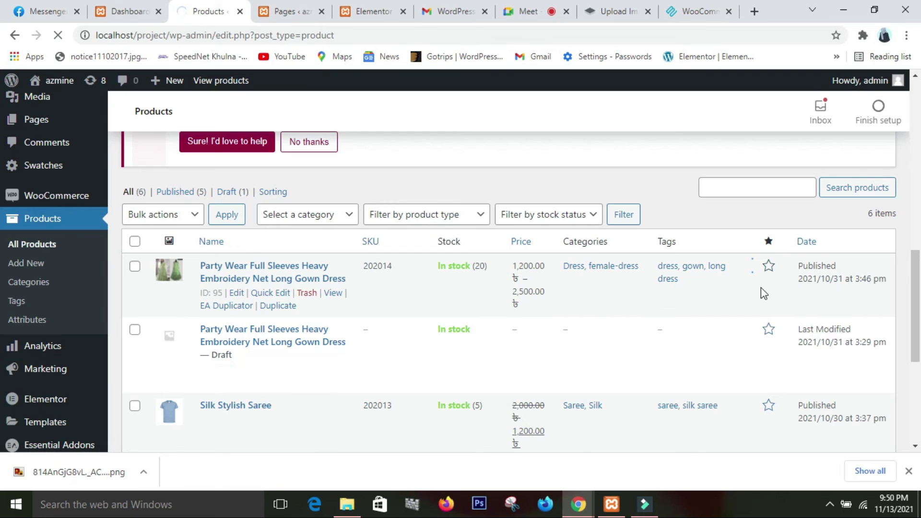
{"action": "left_click", "coordinate": [769, 268]}
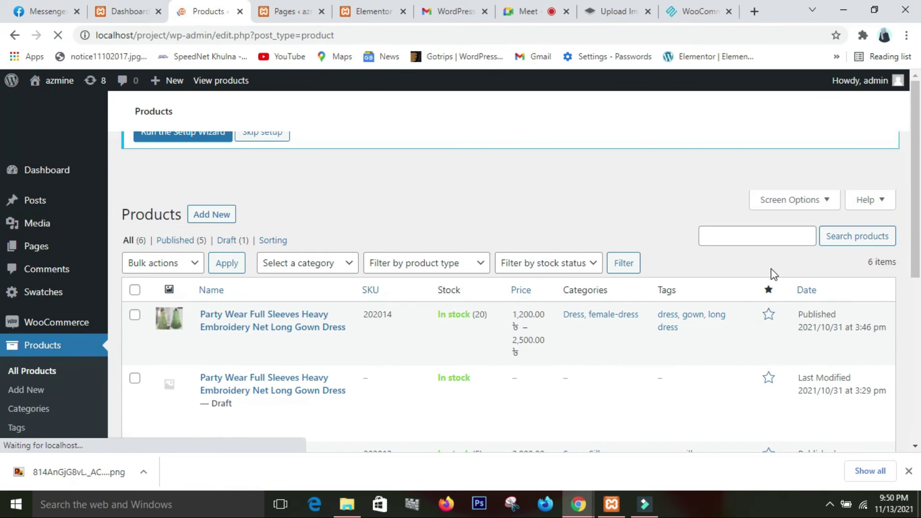
{"action": "scroll", "coordinate": [771, 268], "scroll_direction": "down", "scroll_amount": 10}
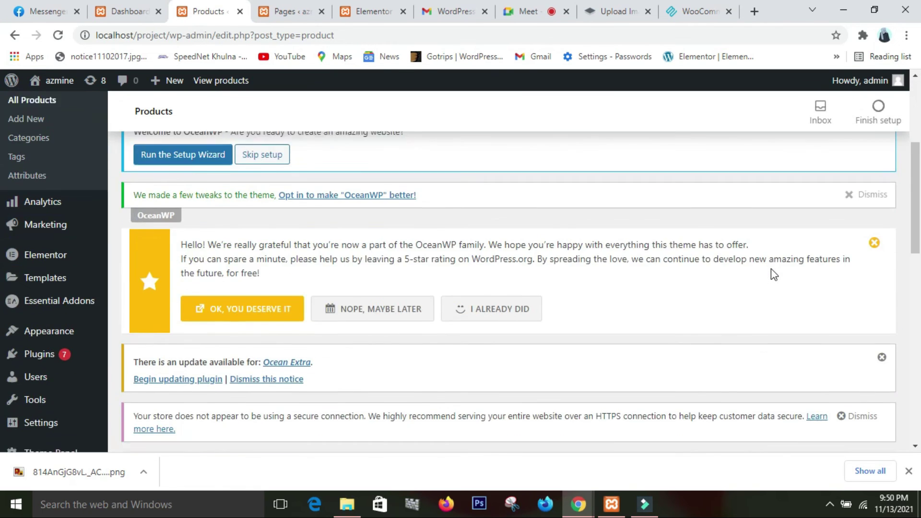
{"action": "scroll", "coordinate": [771, 269], "scroll_direction": "up", "scroll_amount": 8}
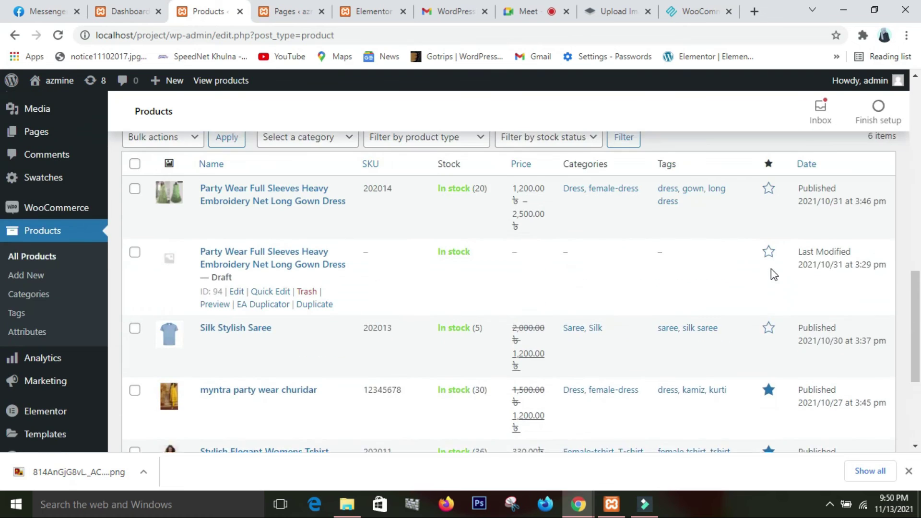
{"action": "scroll", "coordinate": [770, 284], "scroll_direction": "down", "scroll_amount": 2}
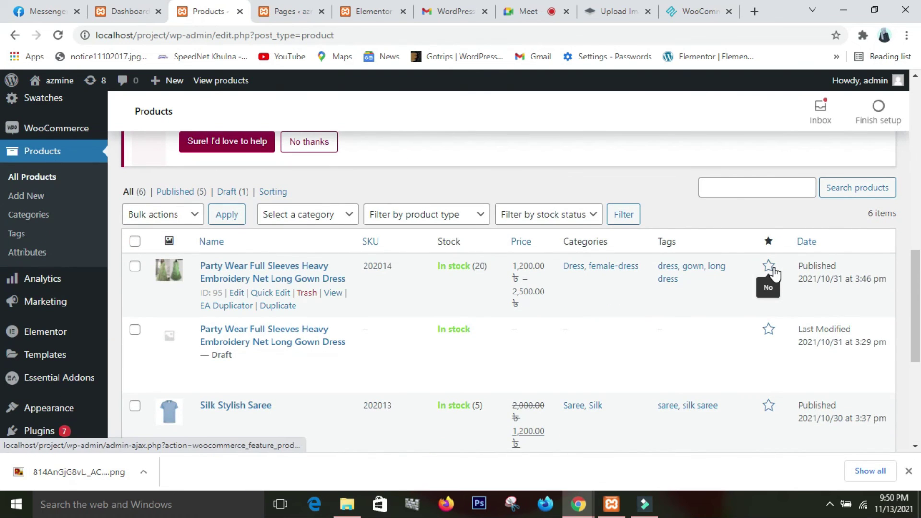
{"action": "left_click", "coordinate": [769, 267]}
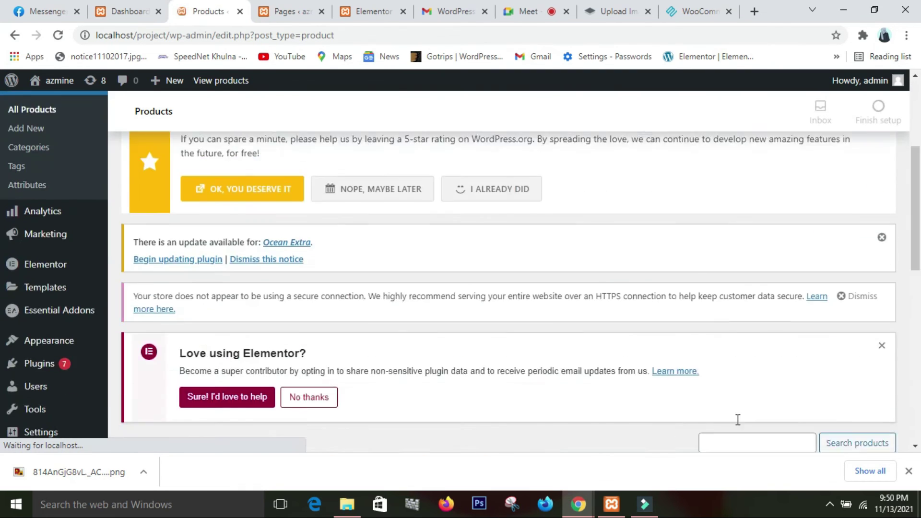
{"action": "scroll", "coordinate": [739, 425], "scroll_direction": "down", "scroll_amount": 6}
{"action": "scroll", "coordinate": [739, 425], "scroll_direction": "down", "scroll_amount": 3}
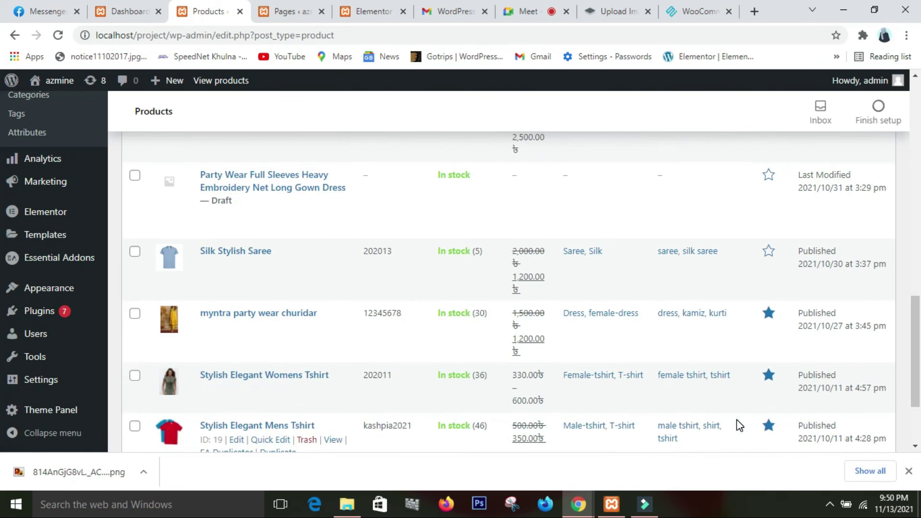
{"action": "scroll", "coordinate": [736, 421], "scroll_direction": "up", "scroll_amount": 4}
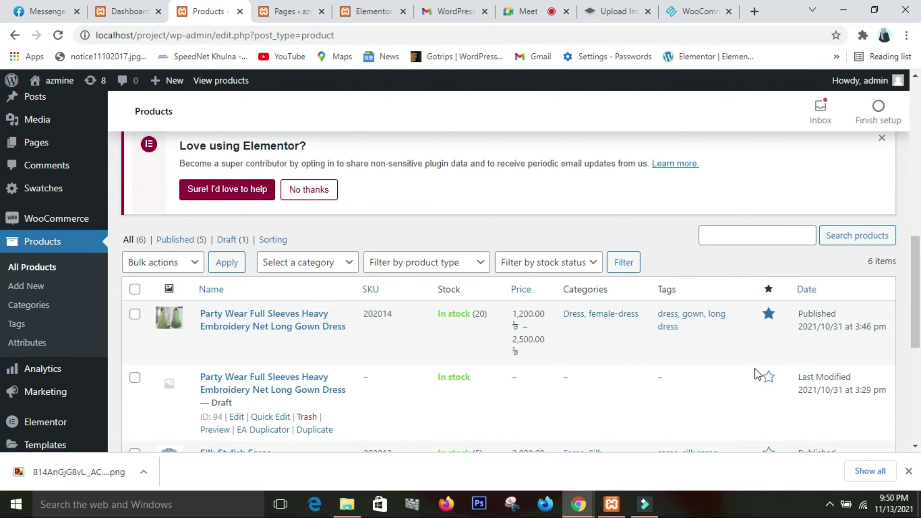
{"action": "scroll", "coordinate": [767, 384], "scroll_direction": "down", "scroll_amount": 3}
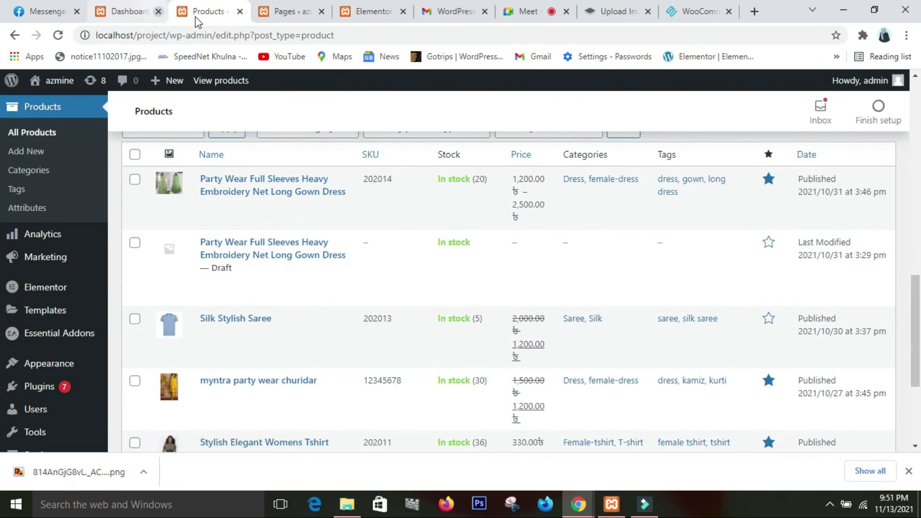
Step: Return to the Elementor editor tab, reload it and examine the product grid below the "Featured Product" heading
{"action": "left_click", "coordinate": [374, 11]}
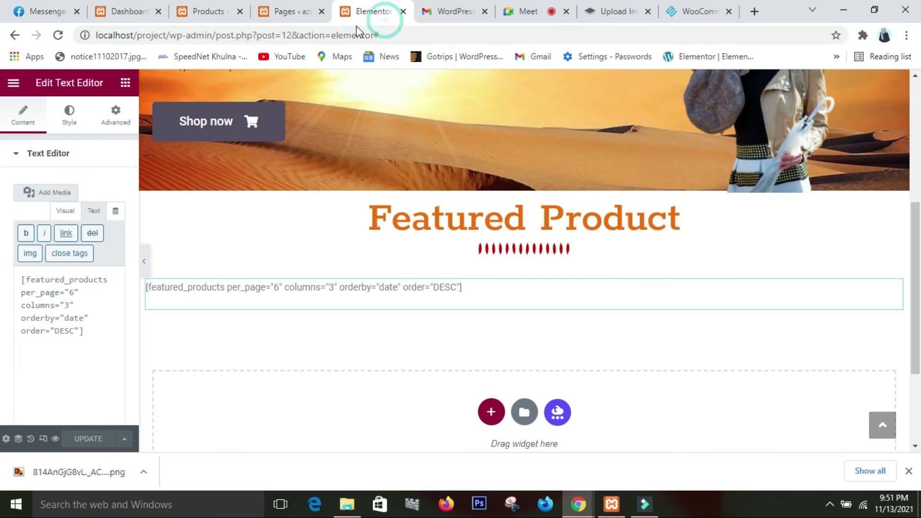
{"action": "left_click", "coordinate": [57, 36]}
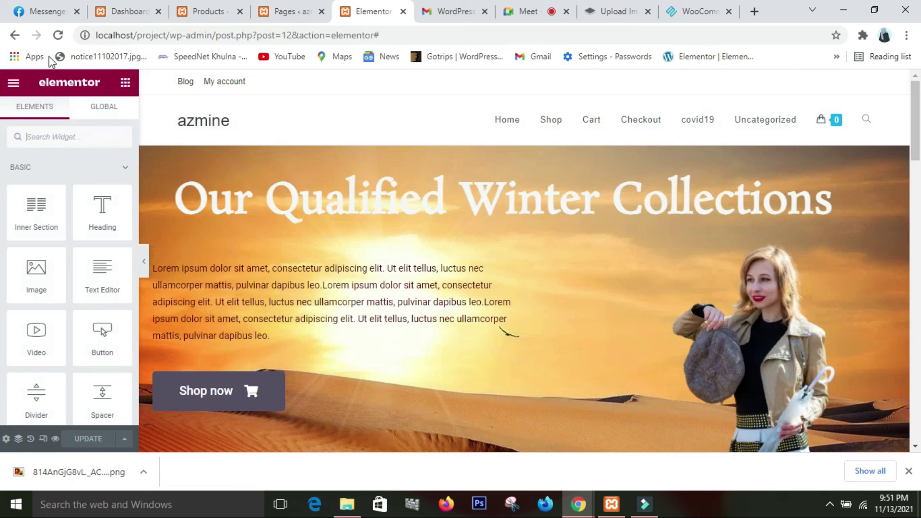
{"action": "scroll", "coordinate": [600, 276], "scroll_direction": "down", "scroll_amount": 10}
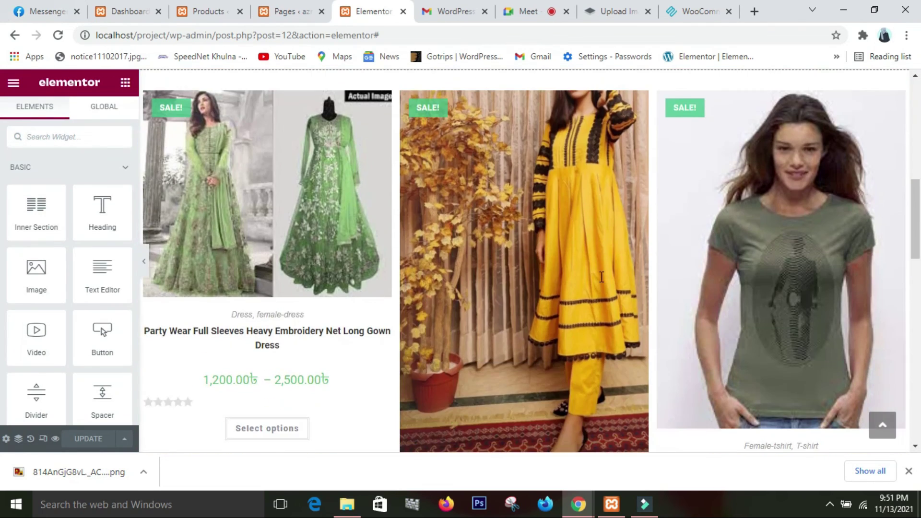
{"action": "scroll", "coordinate": [602, 284], "scroll_direction": "down", "scroll_amount": 7}
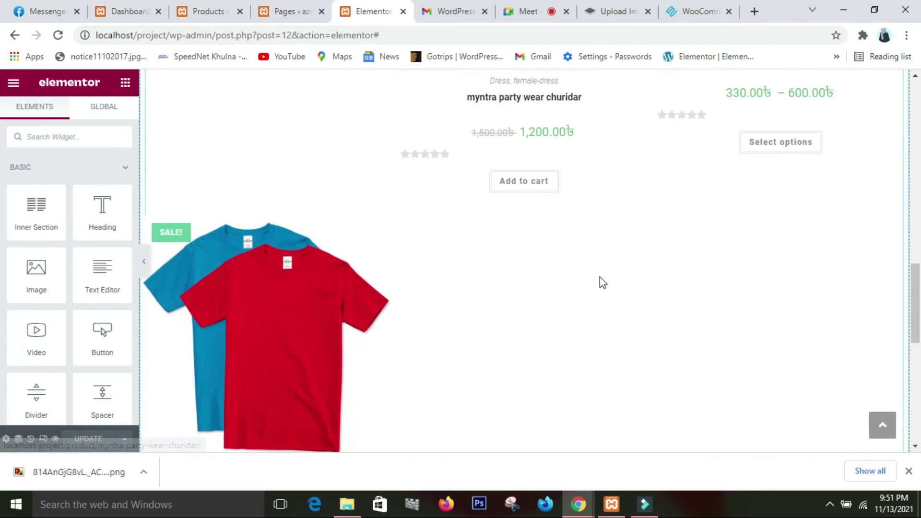
{"action": "scroll", "coordinate": [600, 283], "scroll_direction": "up", "scroll_amount": 4}
{"action": "scroll", "coordinate": [599, 279], "scroll_direction": "up", "scroll_amount": 5}
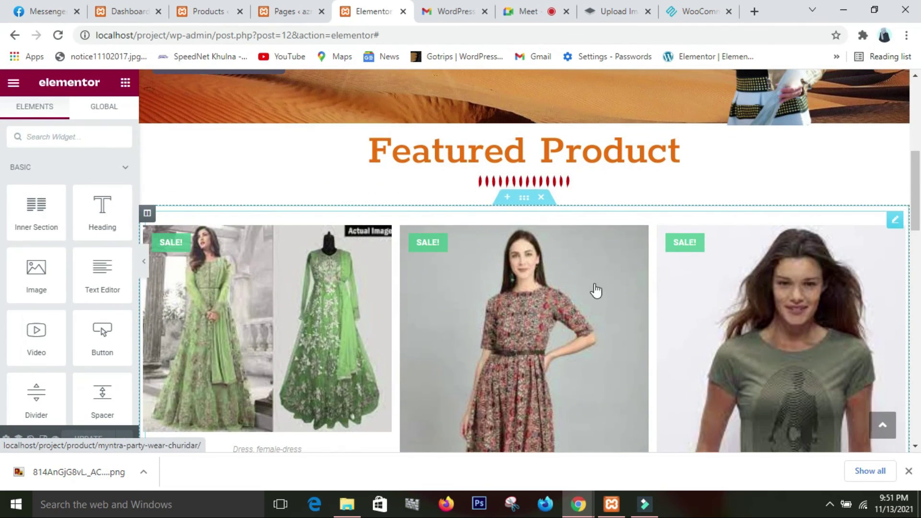
{"action": "scroll", "coordinate": [594, 289], "scroll_direction": "down", "scroll_amount": 12}
{"action": "scroll", "coordinate": [537, 315], "scroll_direction": "up", "scroll_amount": 4}
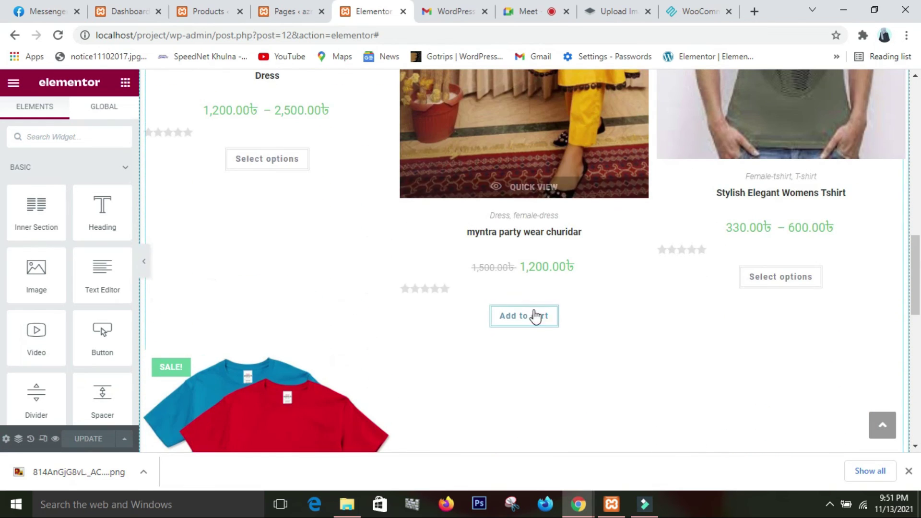
{"action": "scroll", "coordinate": [373, 178], "scroll_direction": "up", "scroll_amount": 3}
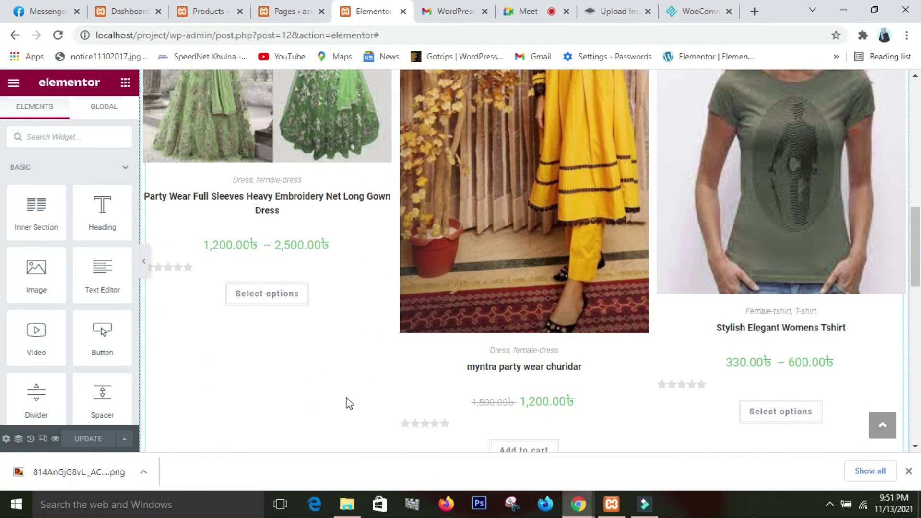
{"action": "scroll", "coordinate": [294, 278], "scroll_direction": "up", "scroll_amount": 6}
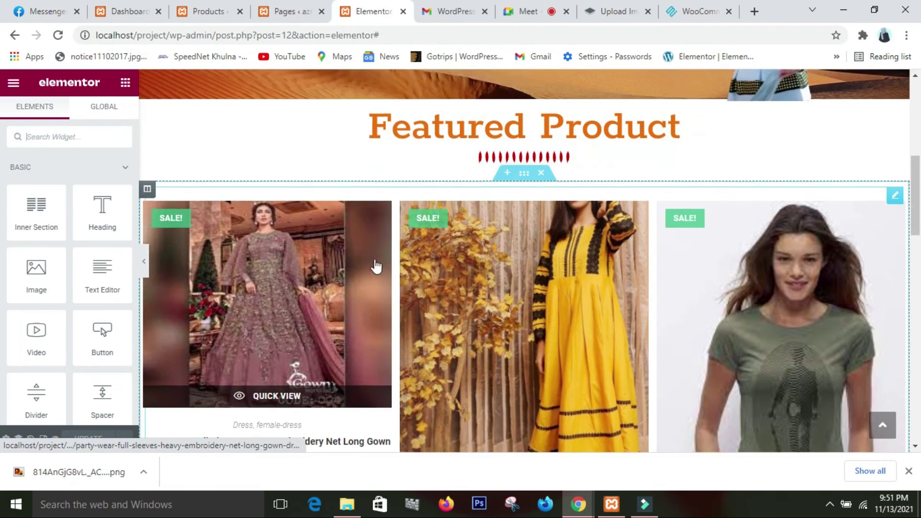
Step: Set the columns value in the featured_products shortcode widget to 4, update the page and reload the editor
{"action": "left_click", "coordinate": [390, 228]}
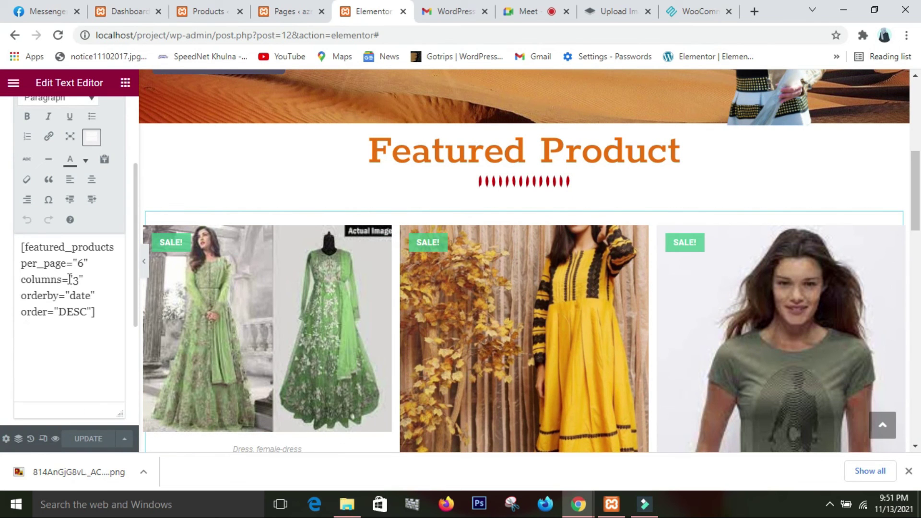
{"action": "double_click", "coordinate": [78, 279]}
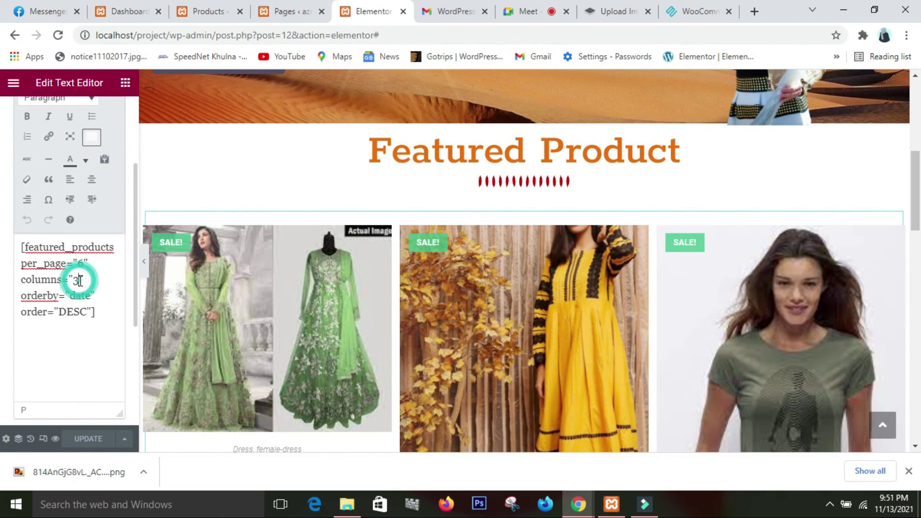
{"action": "key", "text": "BackSpace"}
{"action": "type", "text": "4"}
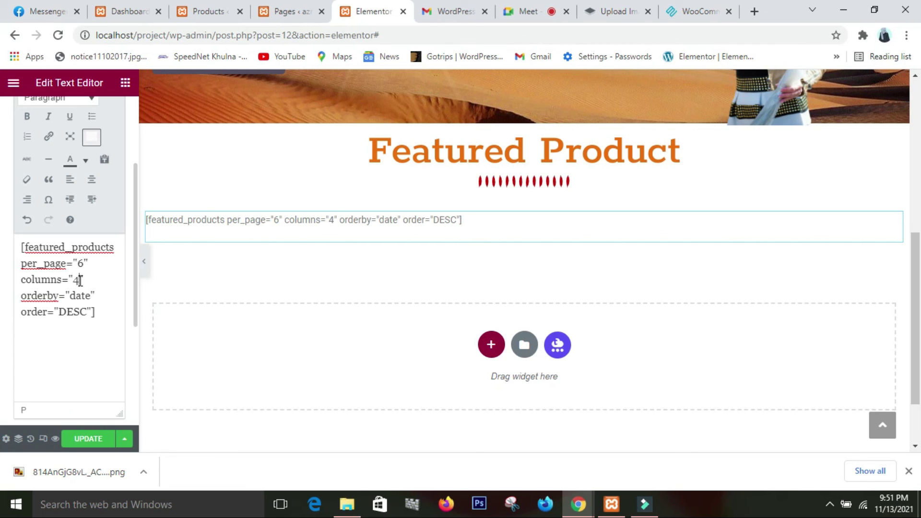
{"action": "left_click", "coordinate": [90, 440]}
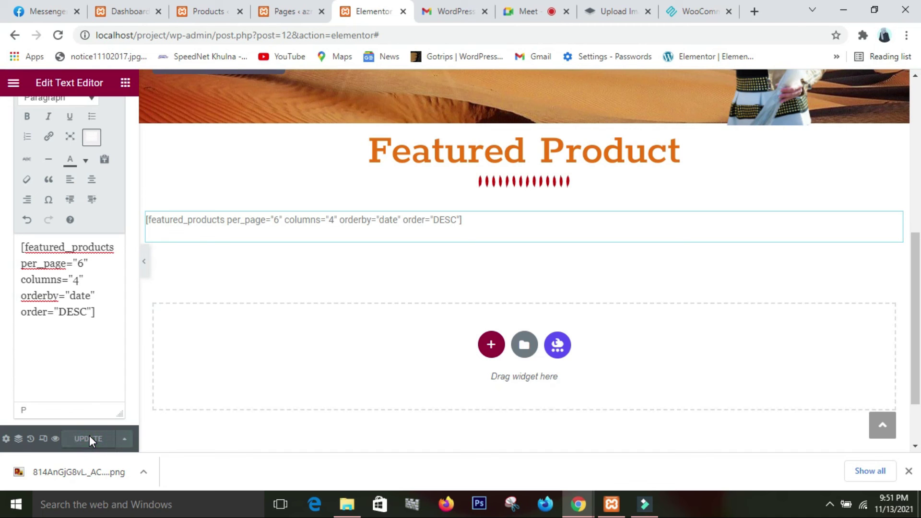
{"action": "scroll", "coordinate": [67, 98], "scroll_direction": "up", "scroll_amount": 3}
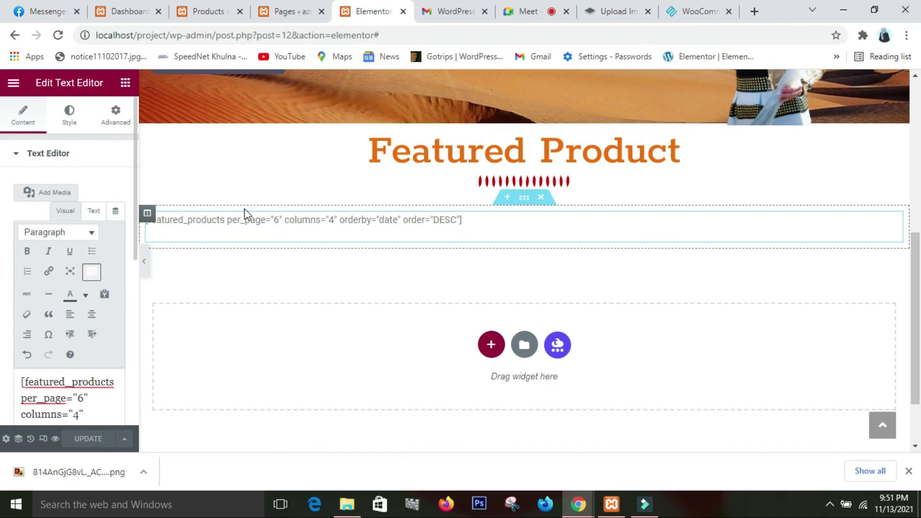
{"action": "left_click", "coordinate": [56, 37]}
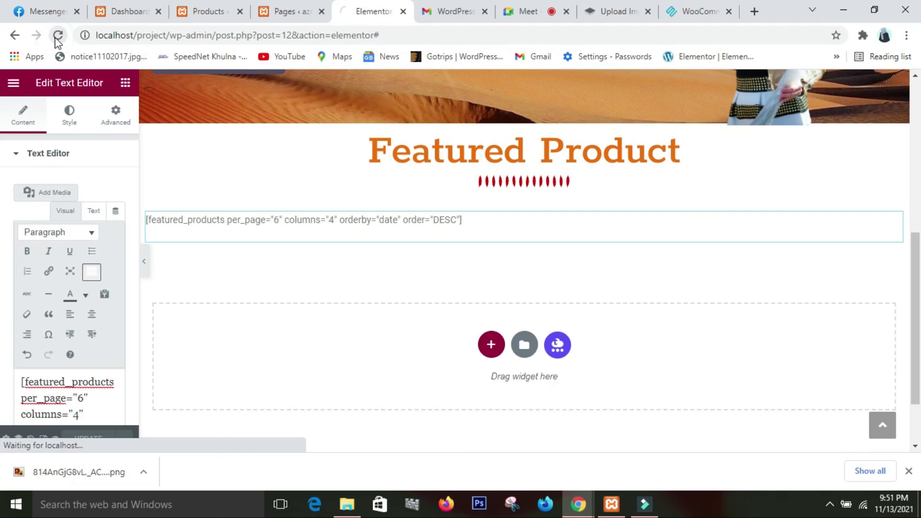